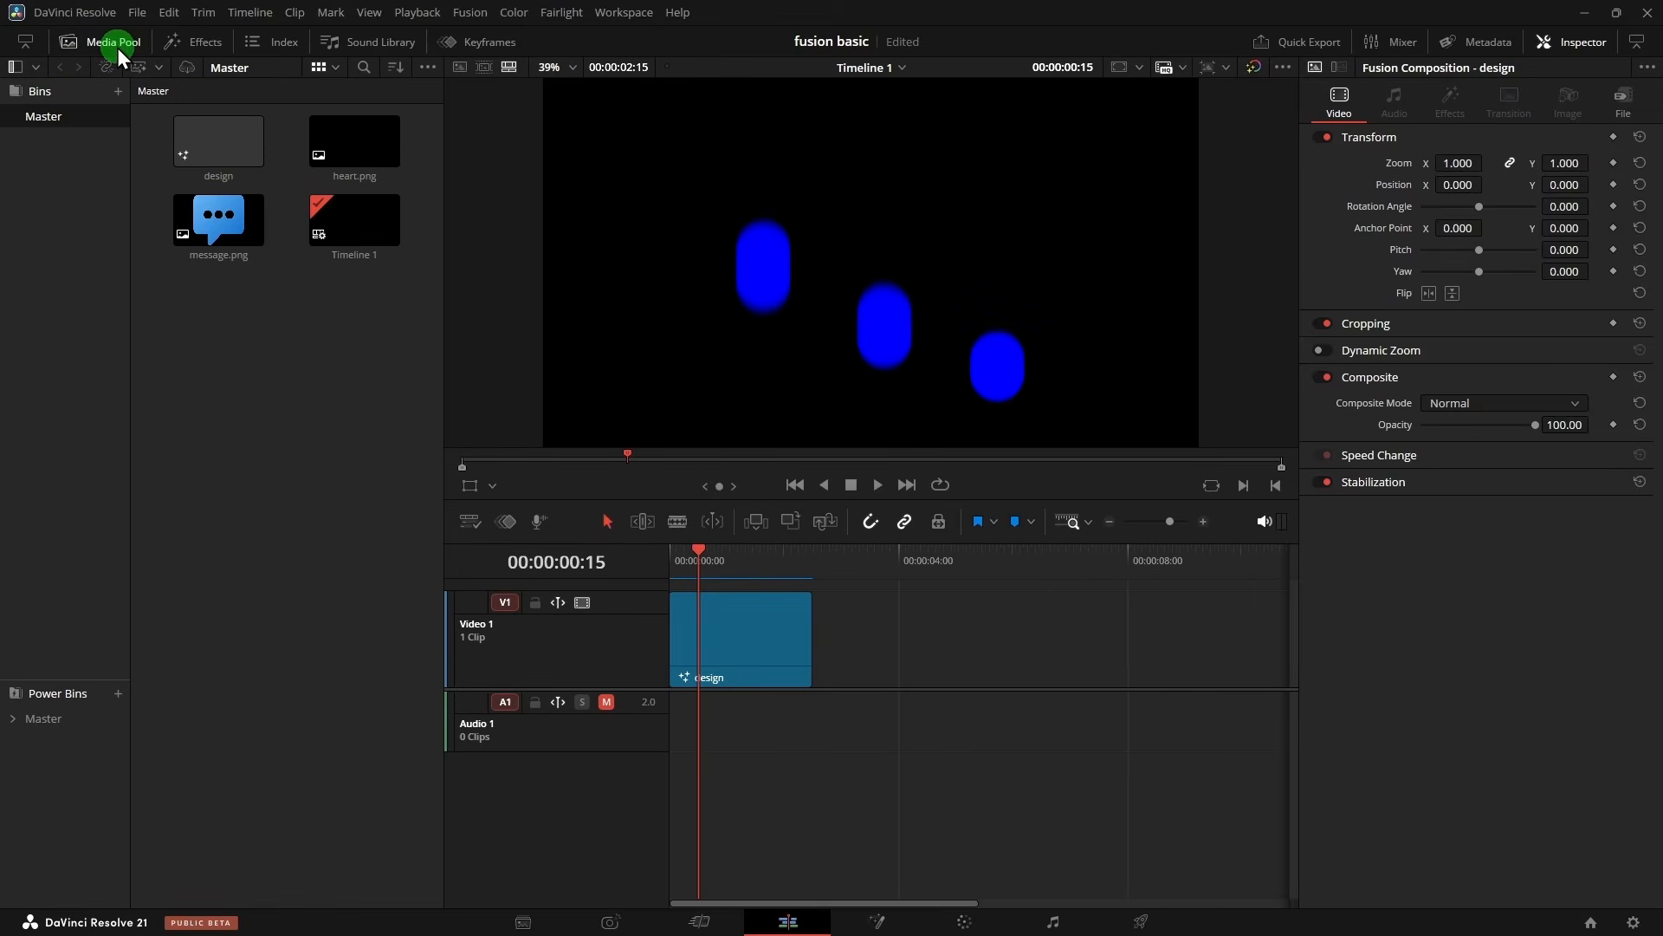
- Create a new Fusion composition clip in the Master bin with the default five-second duration and a 30 fps frame rate
right_click(298, 408)
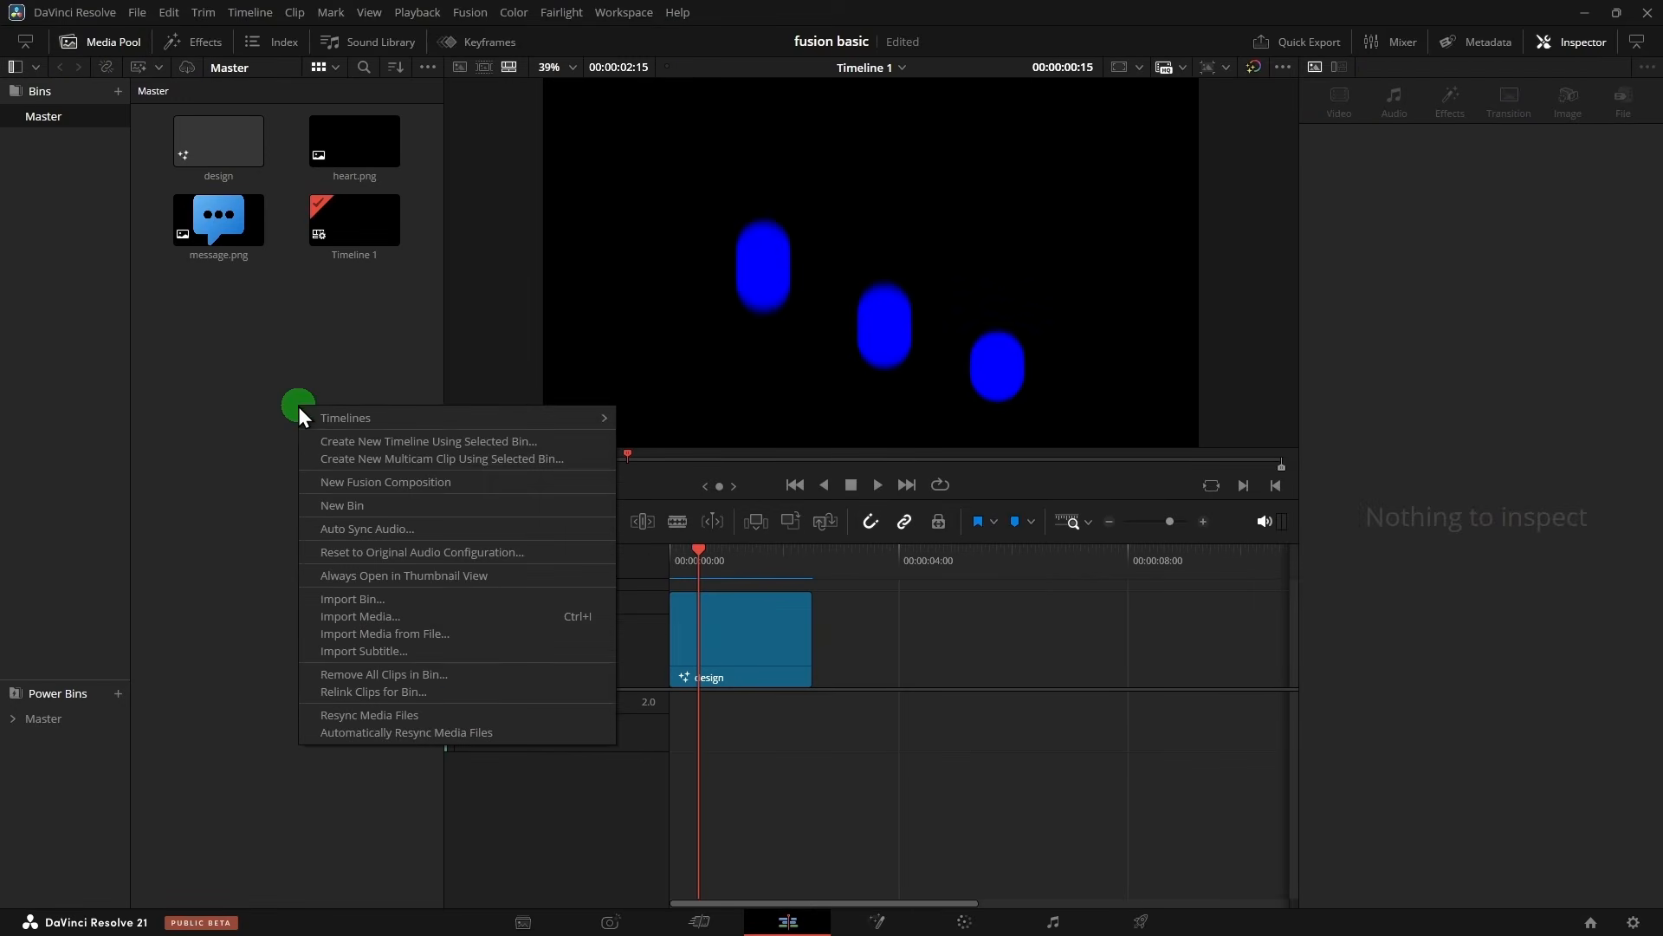
click(372, 481)
drag(852, 376, 1111, 470)
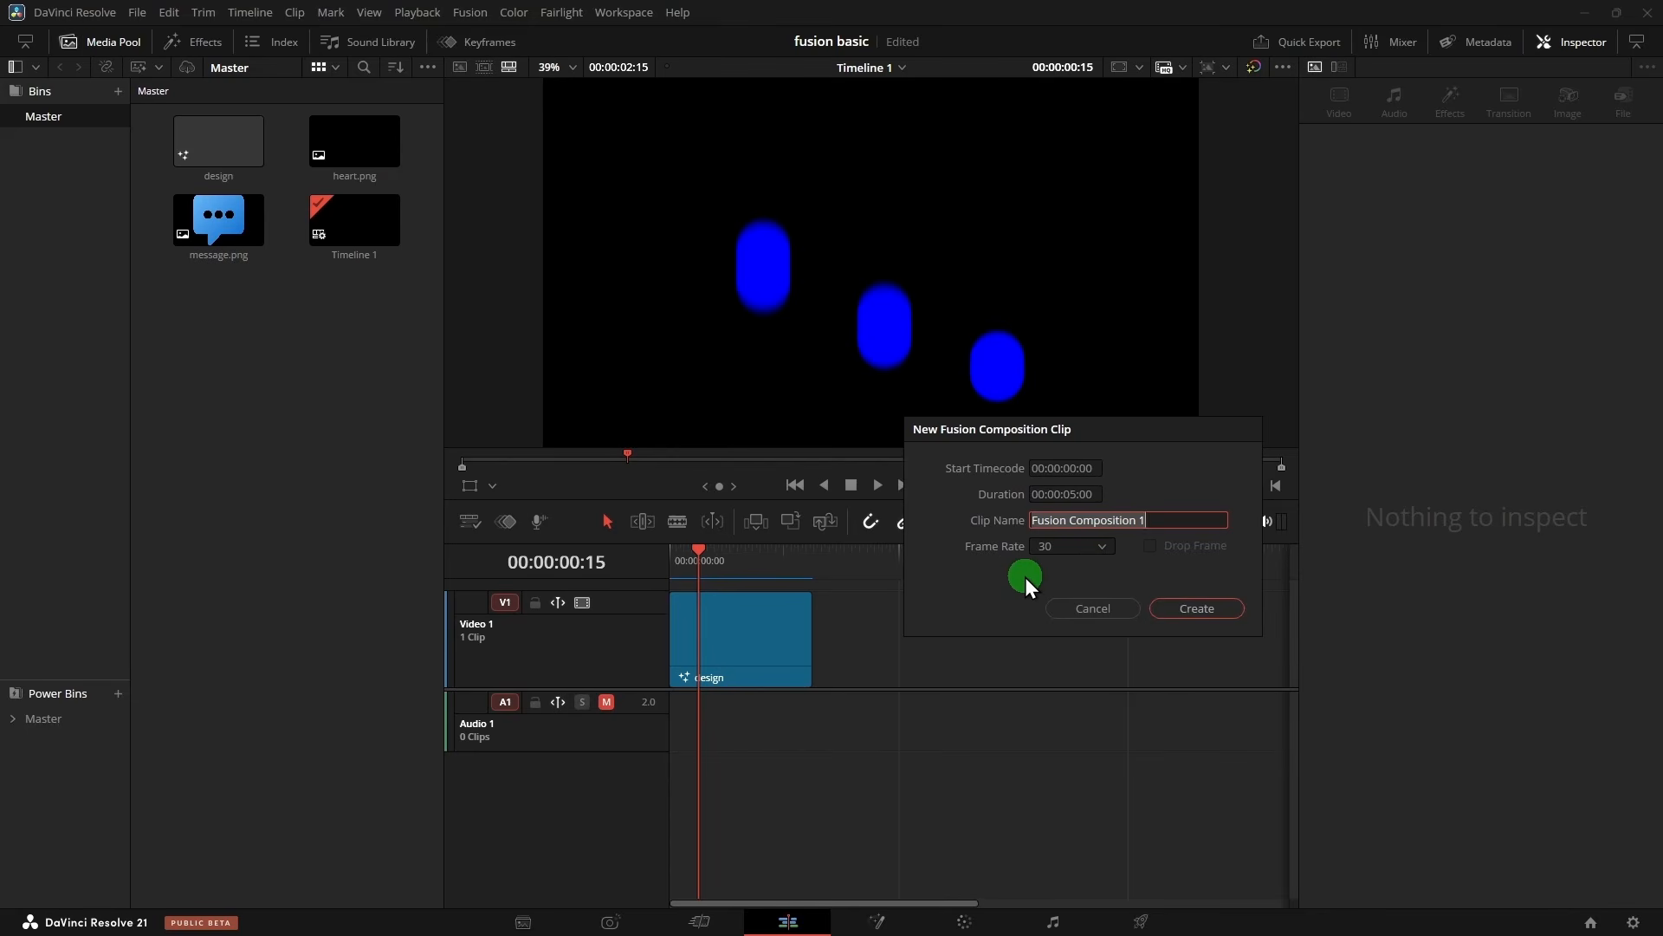
click(1104, 555)
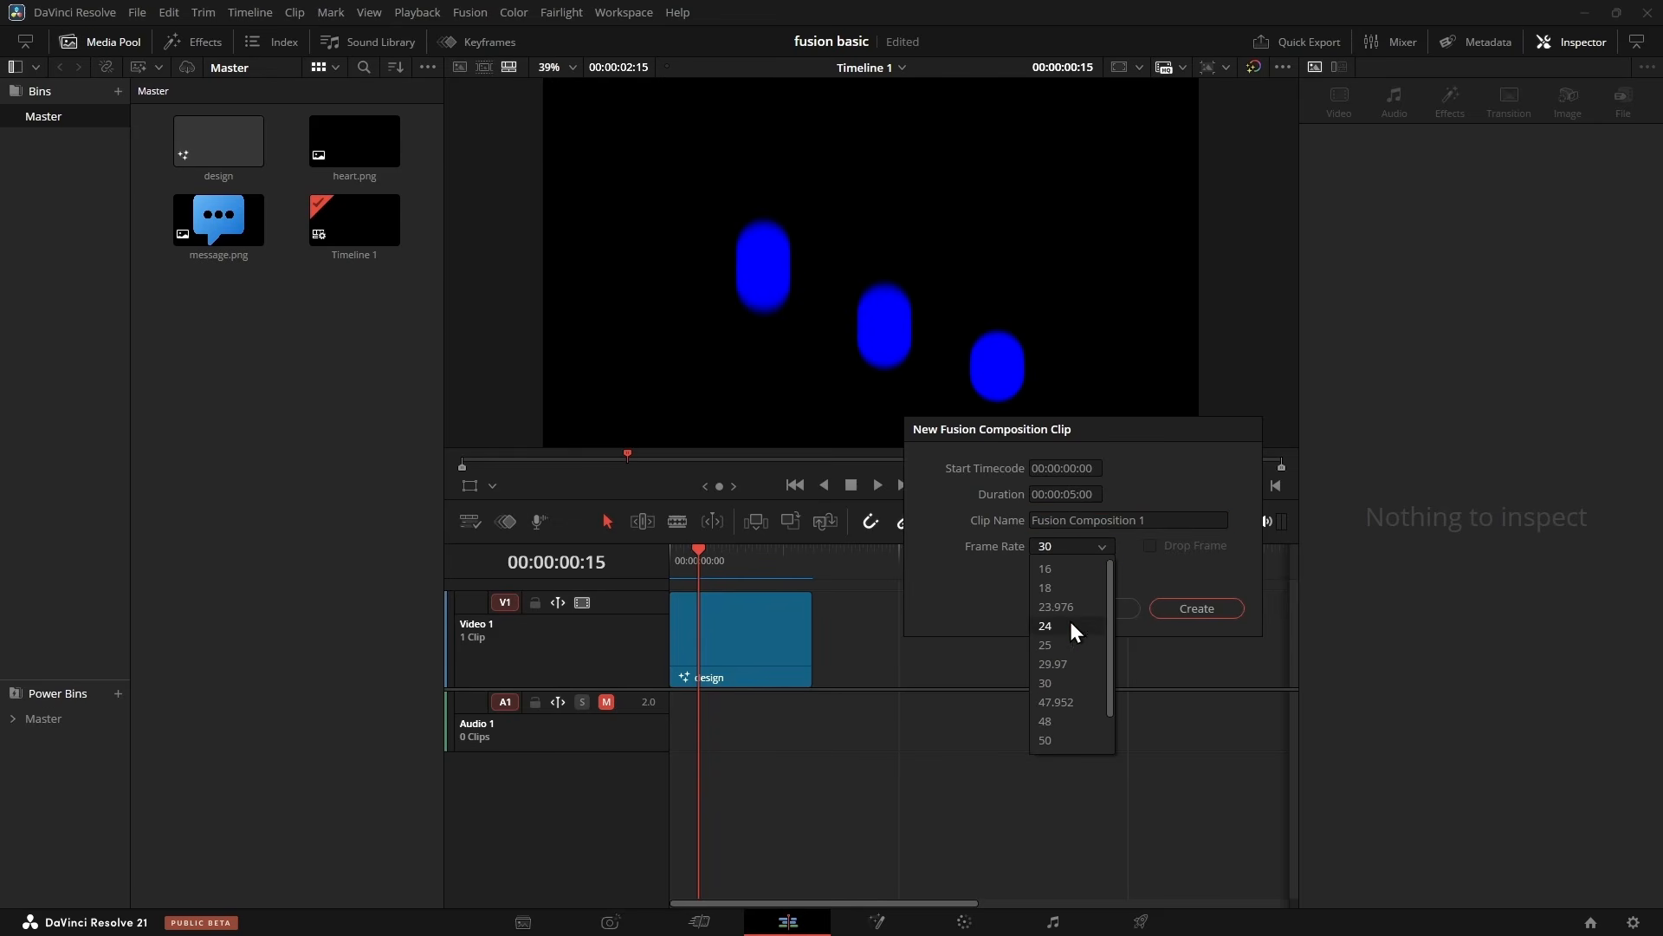
click(1007, 597)
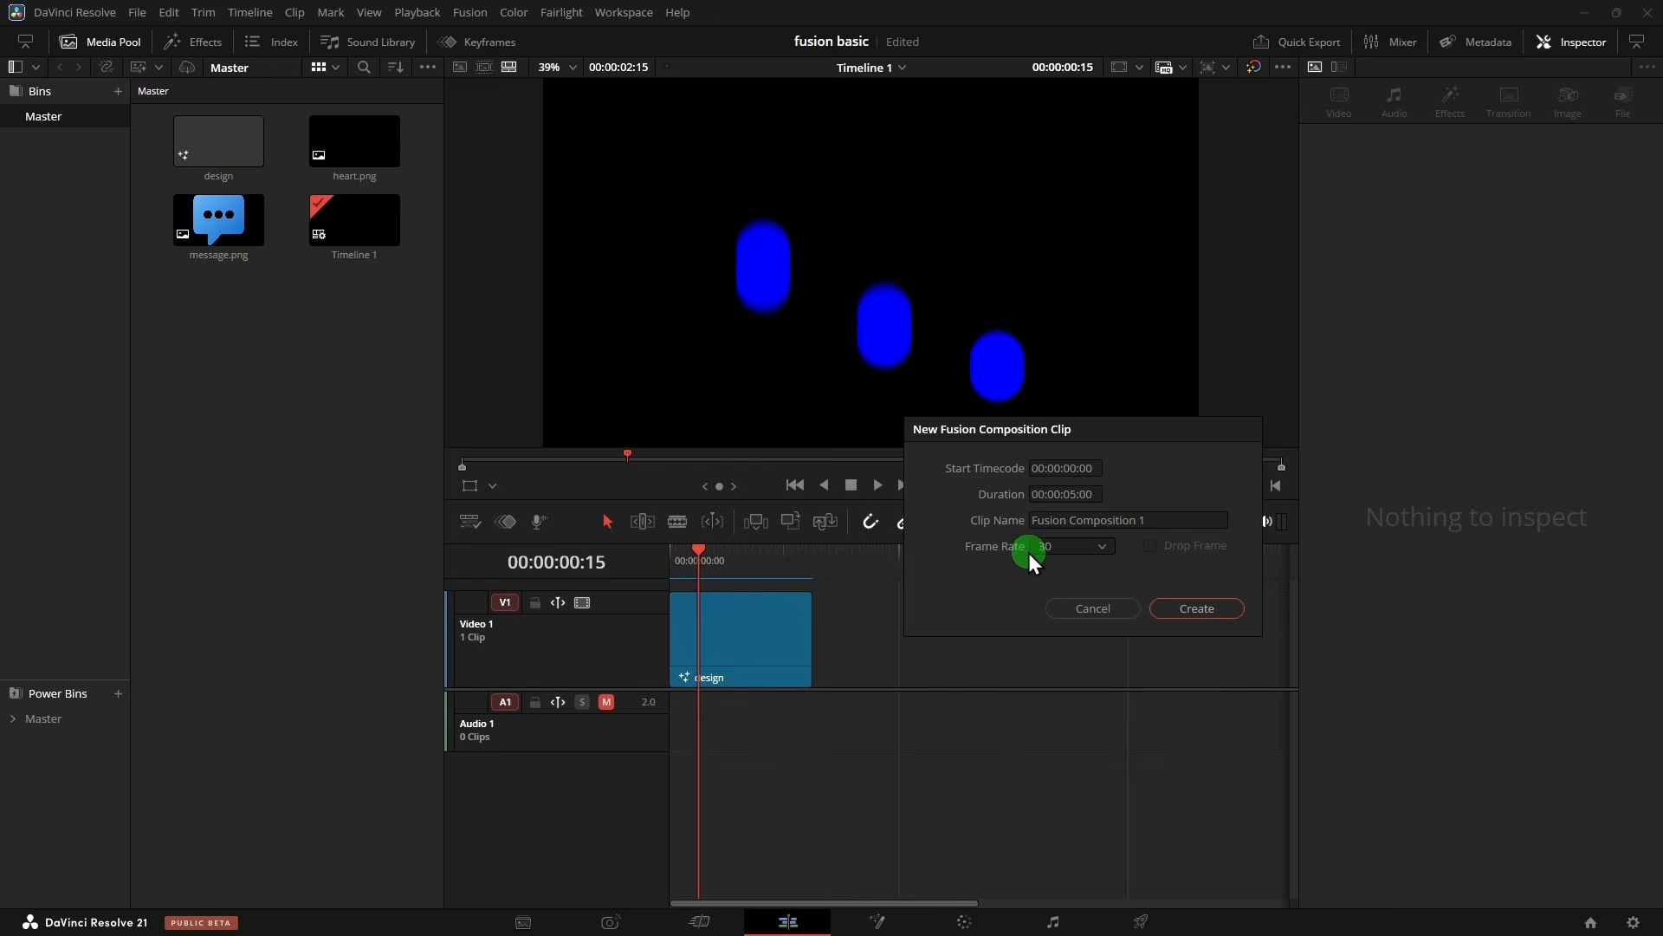
click(1103, 548)
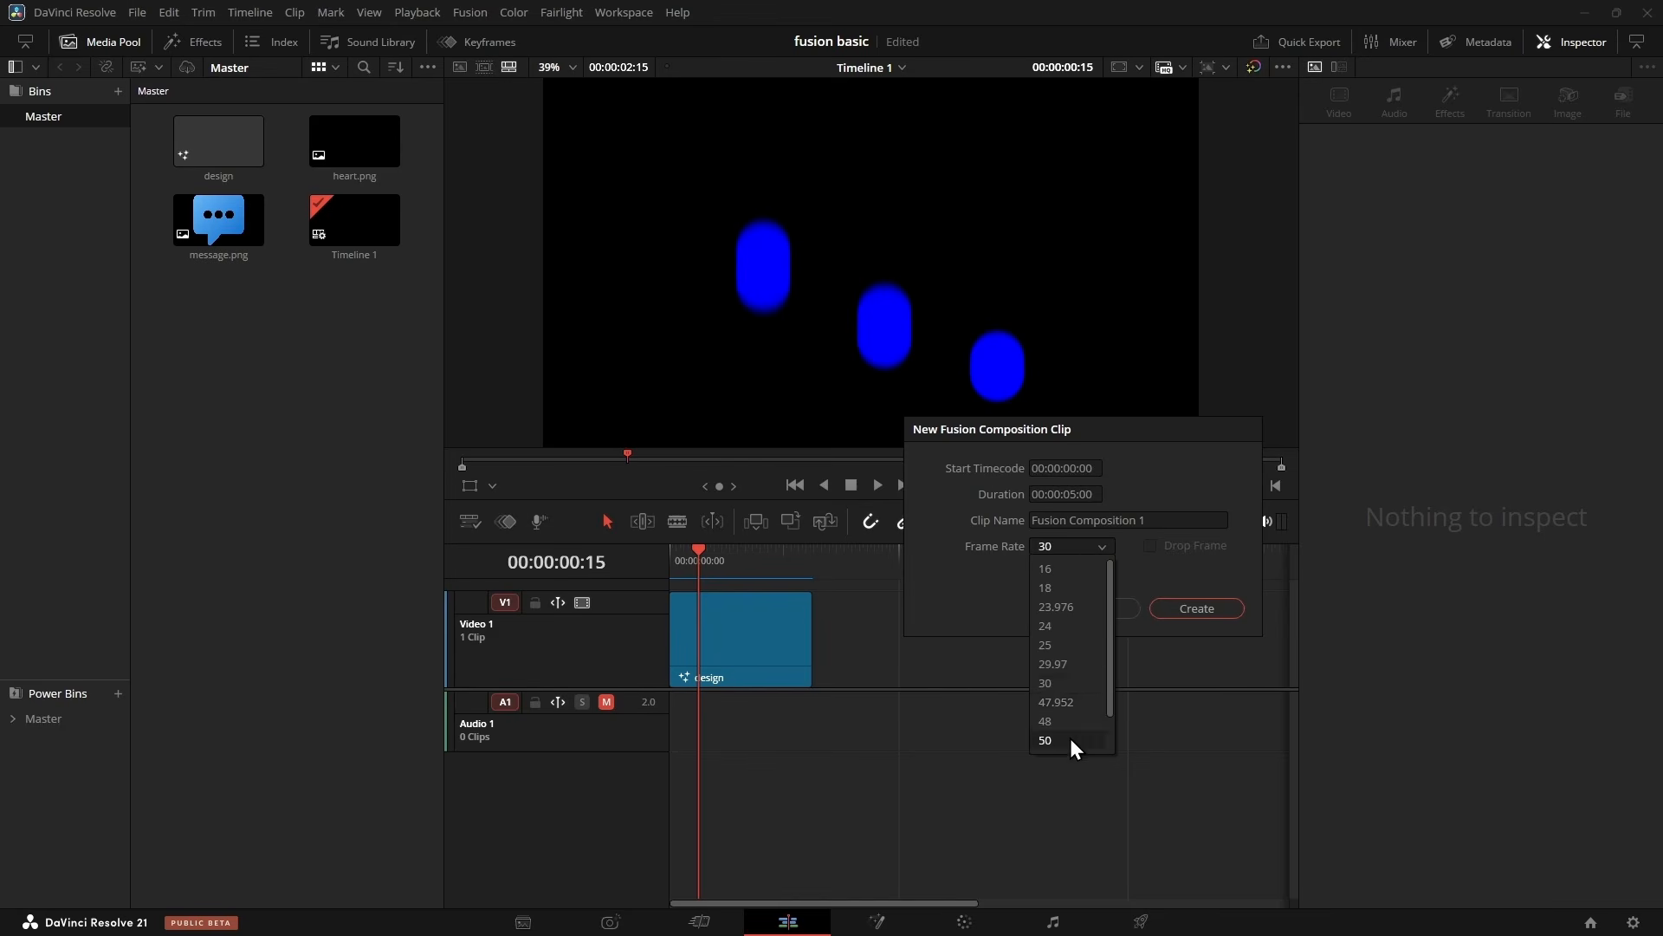
scroll(1070, 741, down, 1)
click(995, 606)
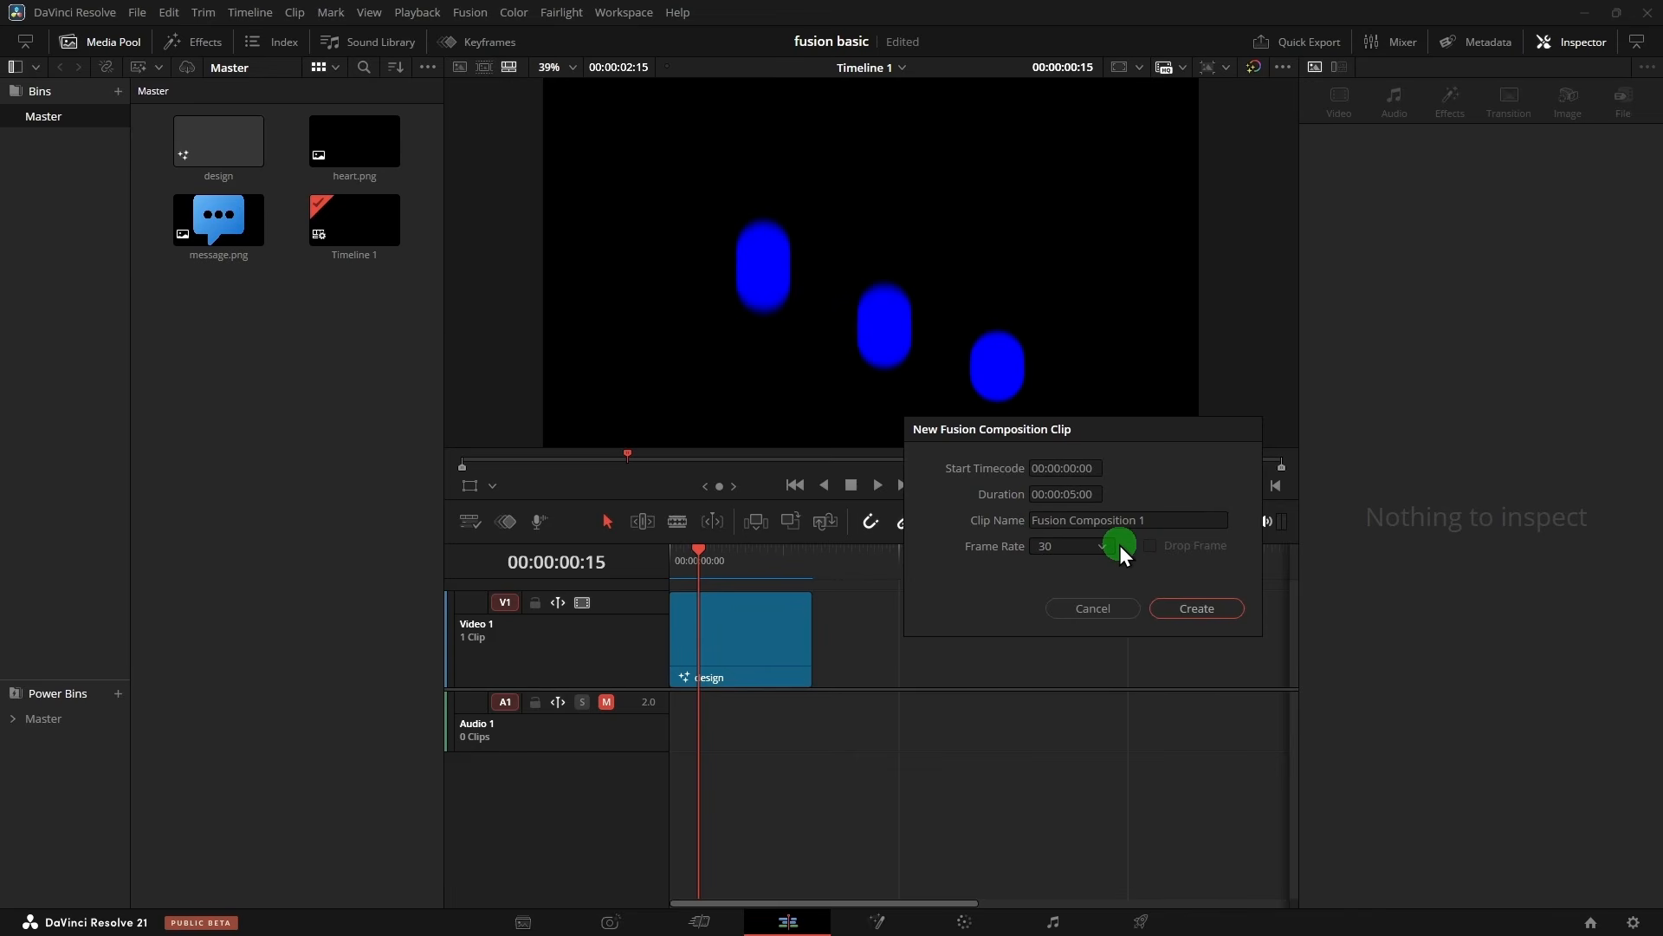
click(1213, 611)
- Place the new Fusion composition on Video 1 with a gap after the design clip, and hide the media pool
drag(360, 164, 872, 668)
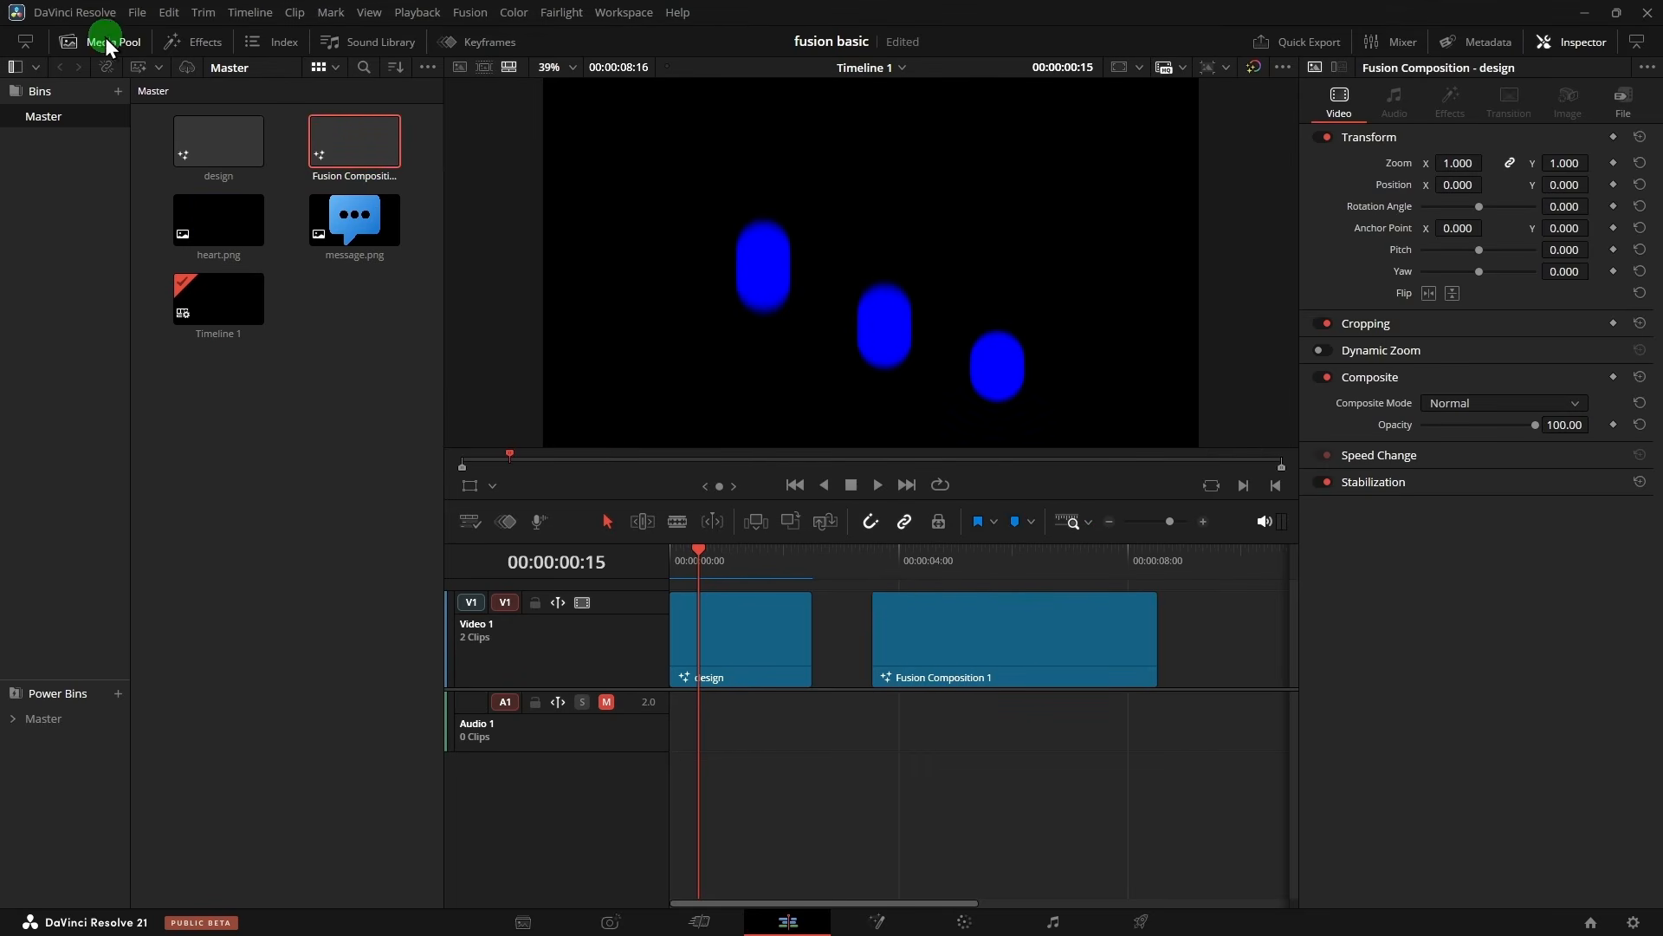
click(104, 41)
click(364, 530)
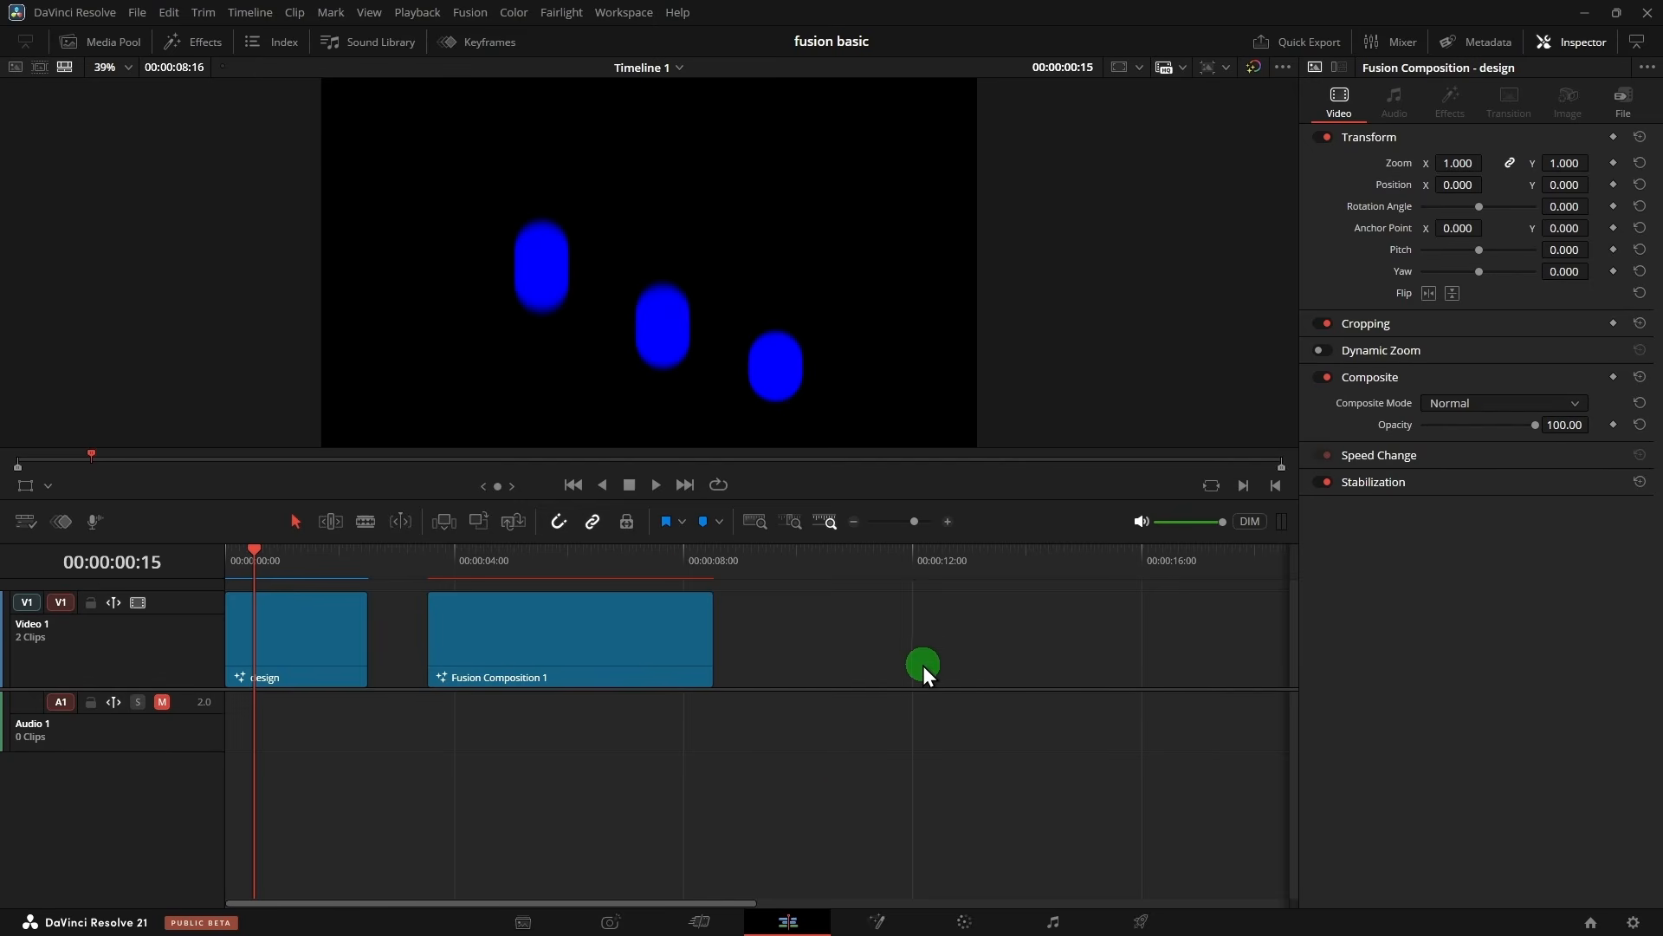
drag(868, 689, 867, 740)
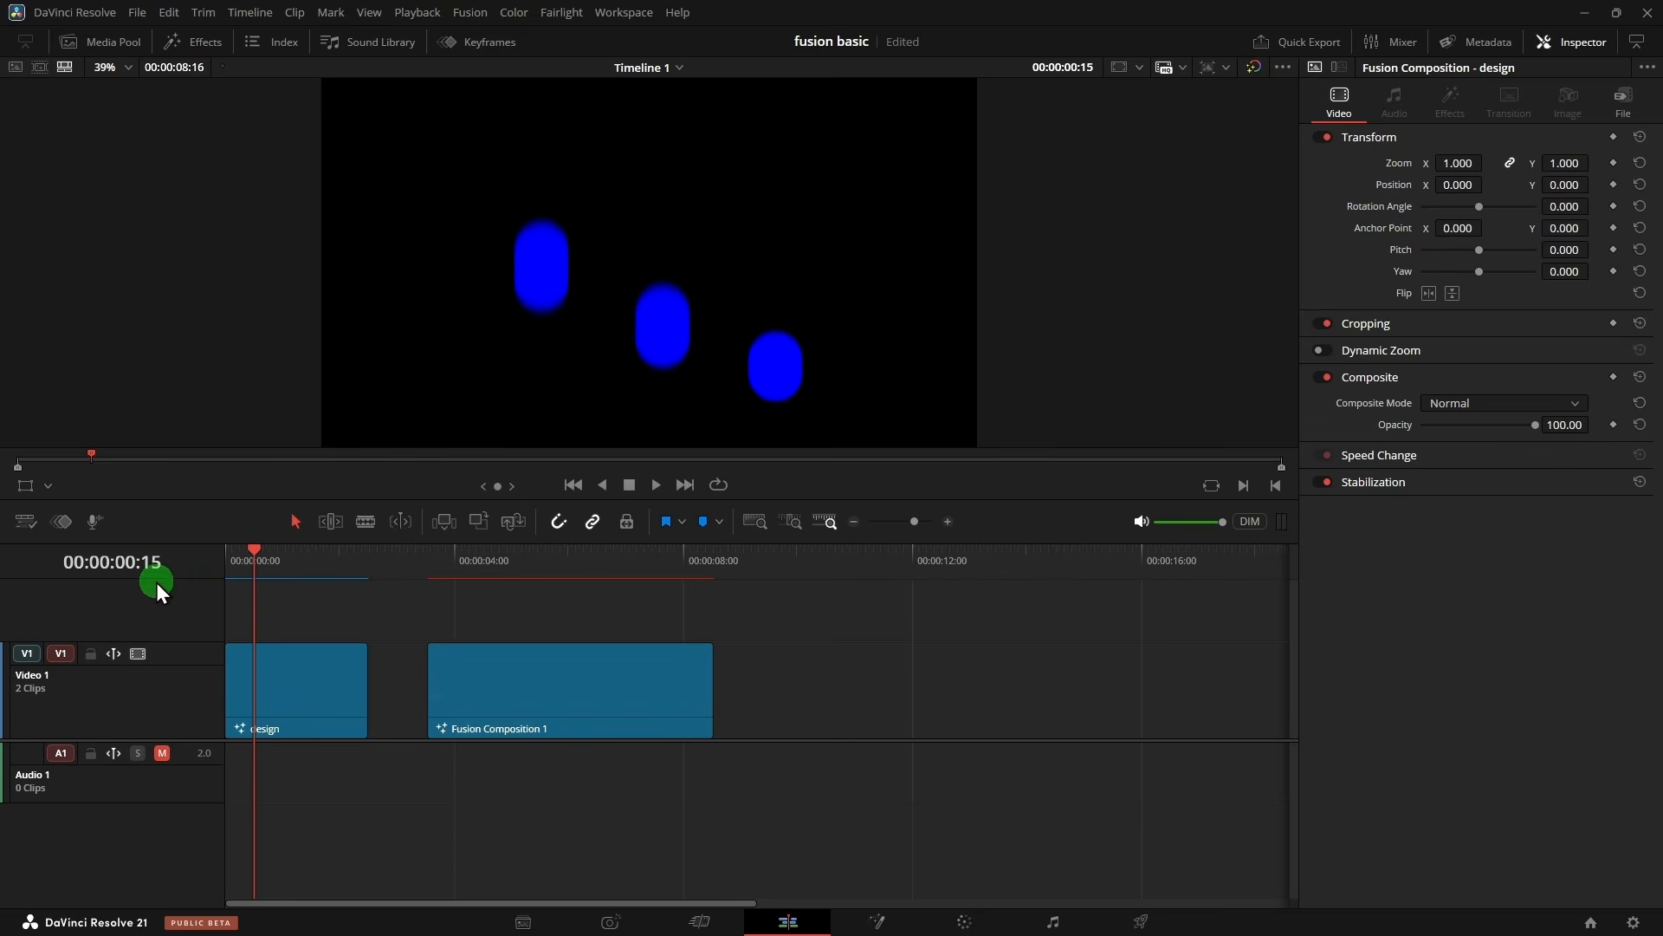
- Examine the design clip's bouncing circles frame by frame around the one-second mark
drag(255, 549, 298, 559)
key(Left)
key(Left)
key(Left)
key(Left)
key(Left)
key(Left)
key(Left)
key(Left)
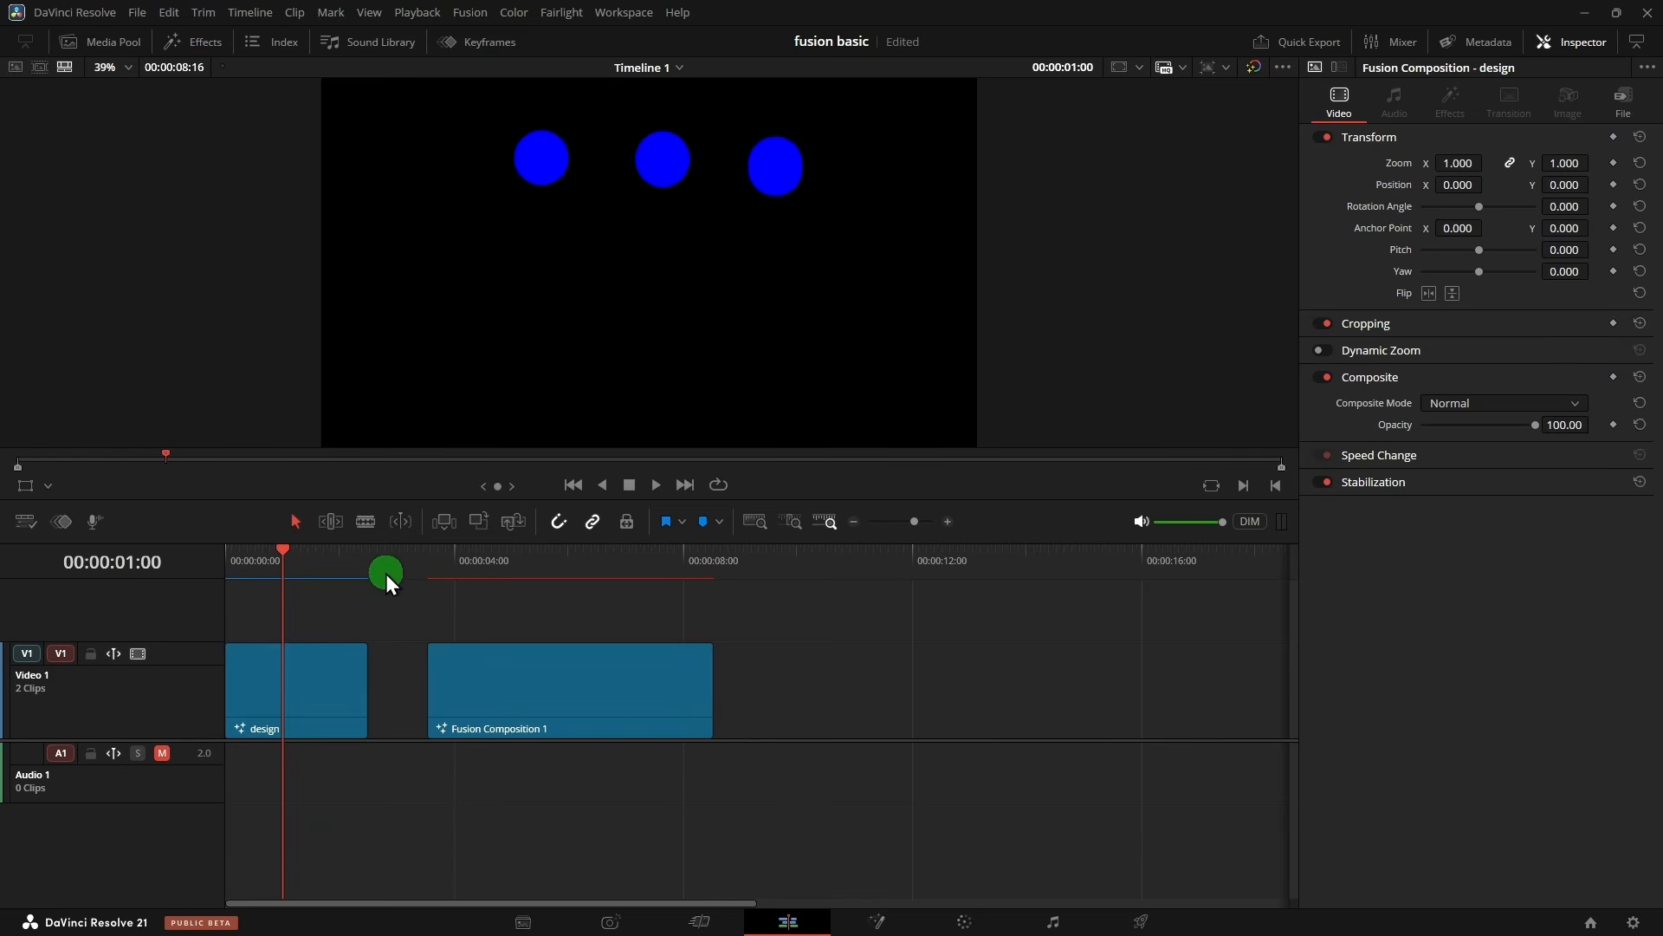
key(Left)
key(Left)
key(Left)
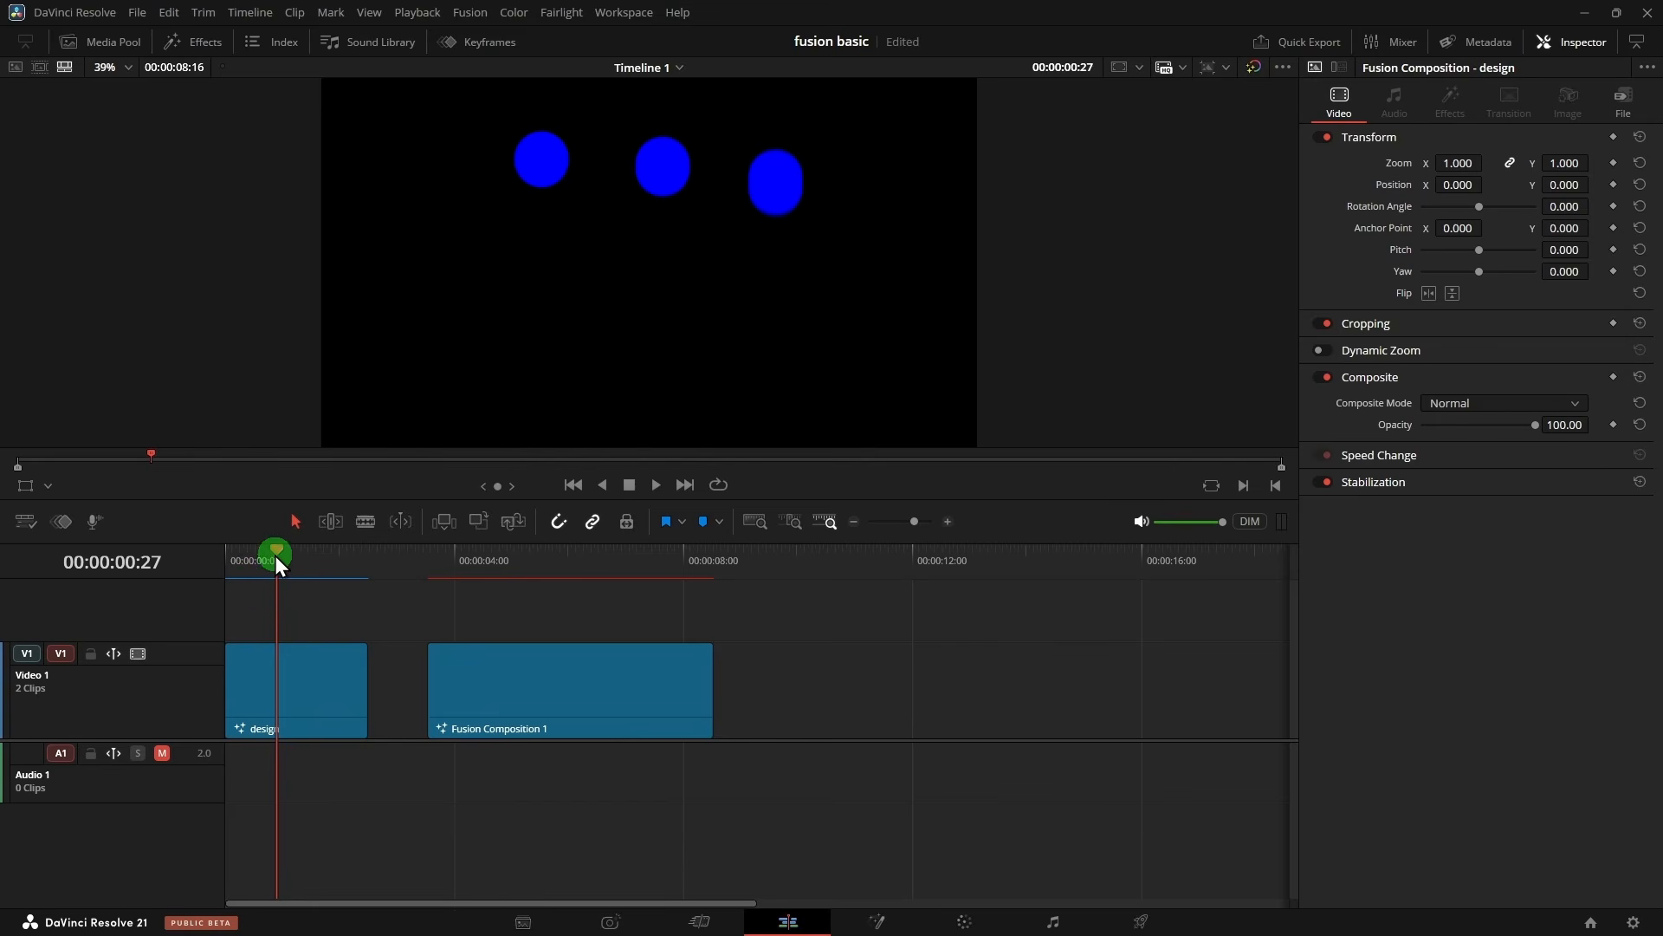
click(299, 666)
drag(283, 549, 134, 574)
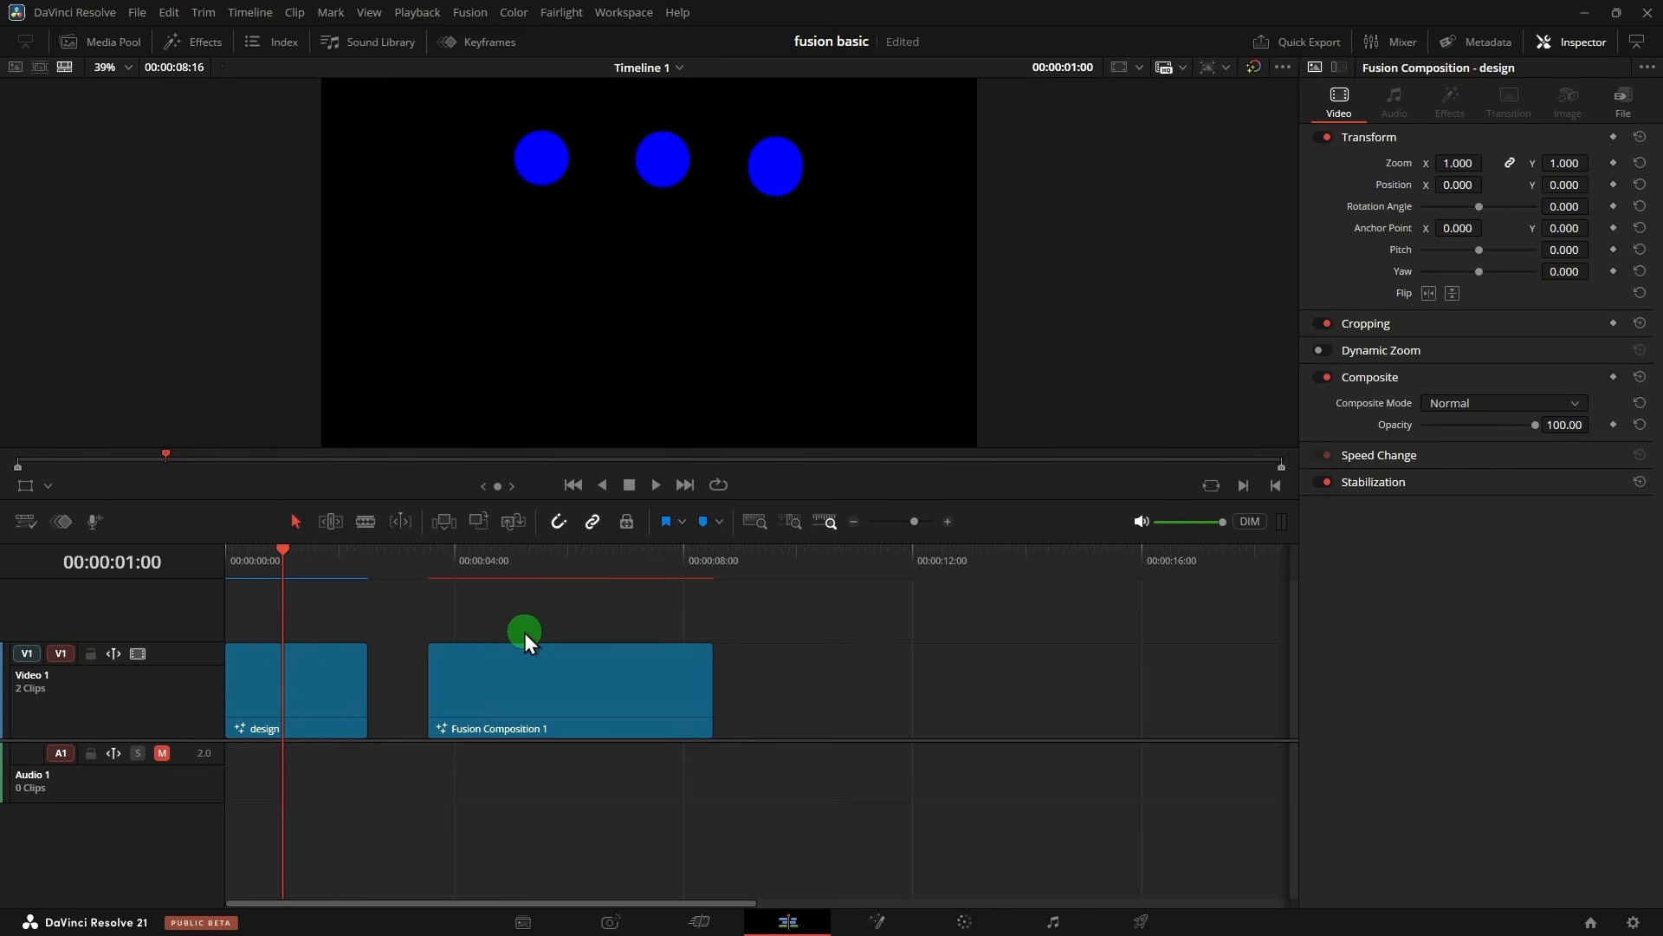
- Shift the Fusion Composition 1 clip along Video 1 to start at about 00:00:05:01 and step through its first frames
drag(523, 632, 678, 683)
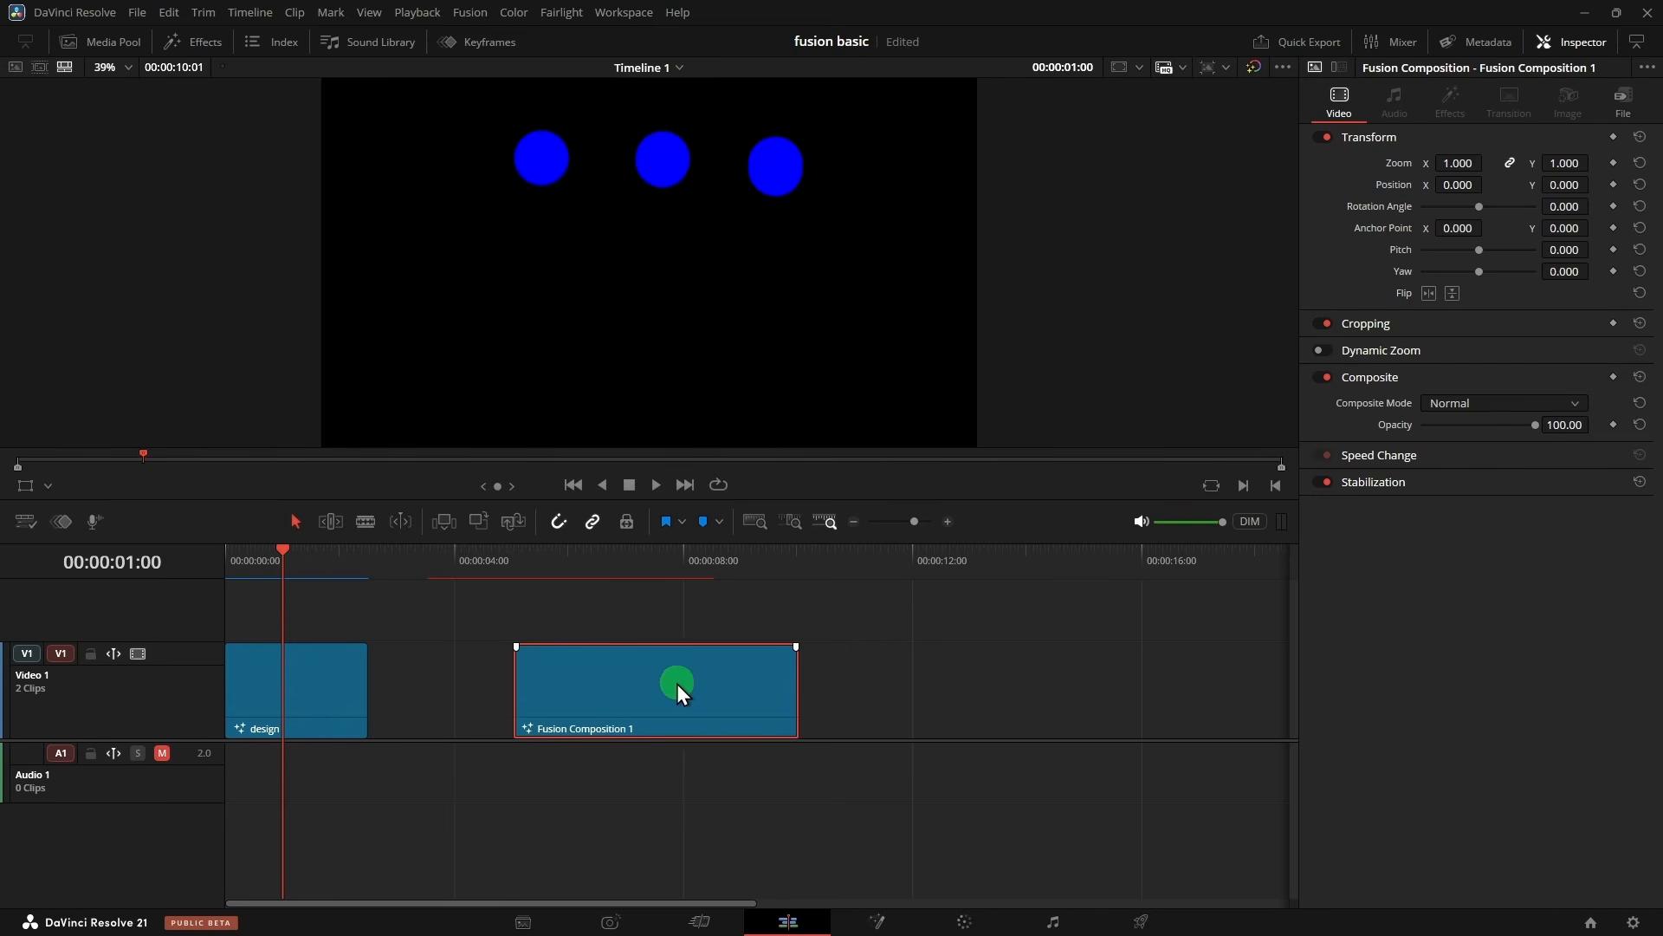
click(515, 560)
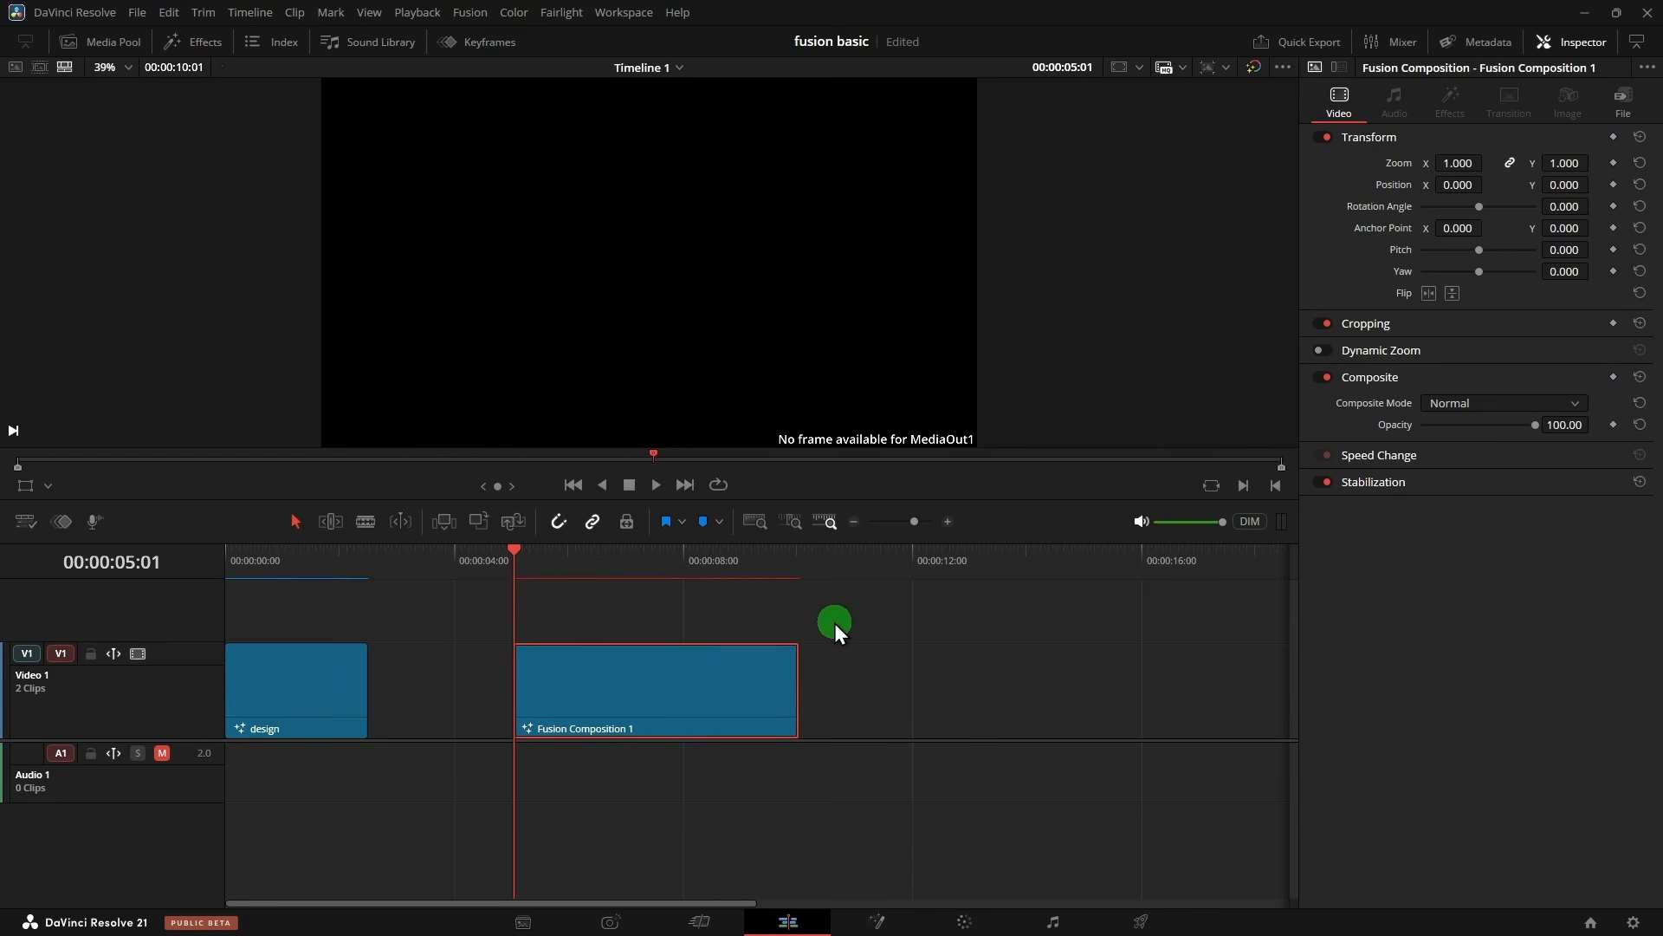
key(Right)
key(Right)
key(Right)
key(Right)
key(Right)
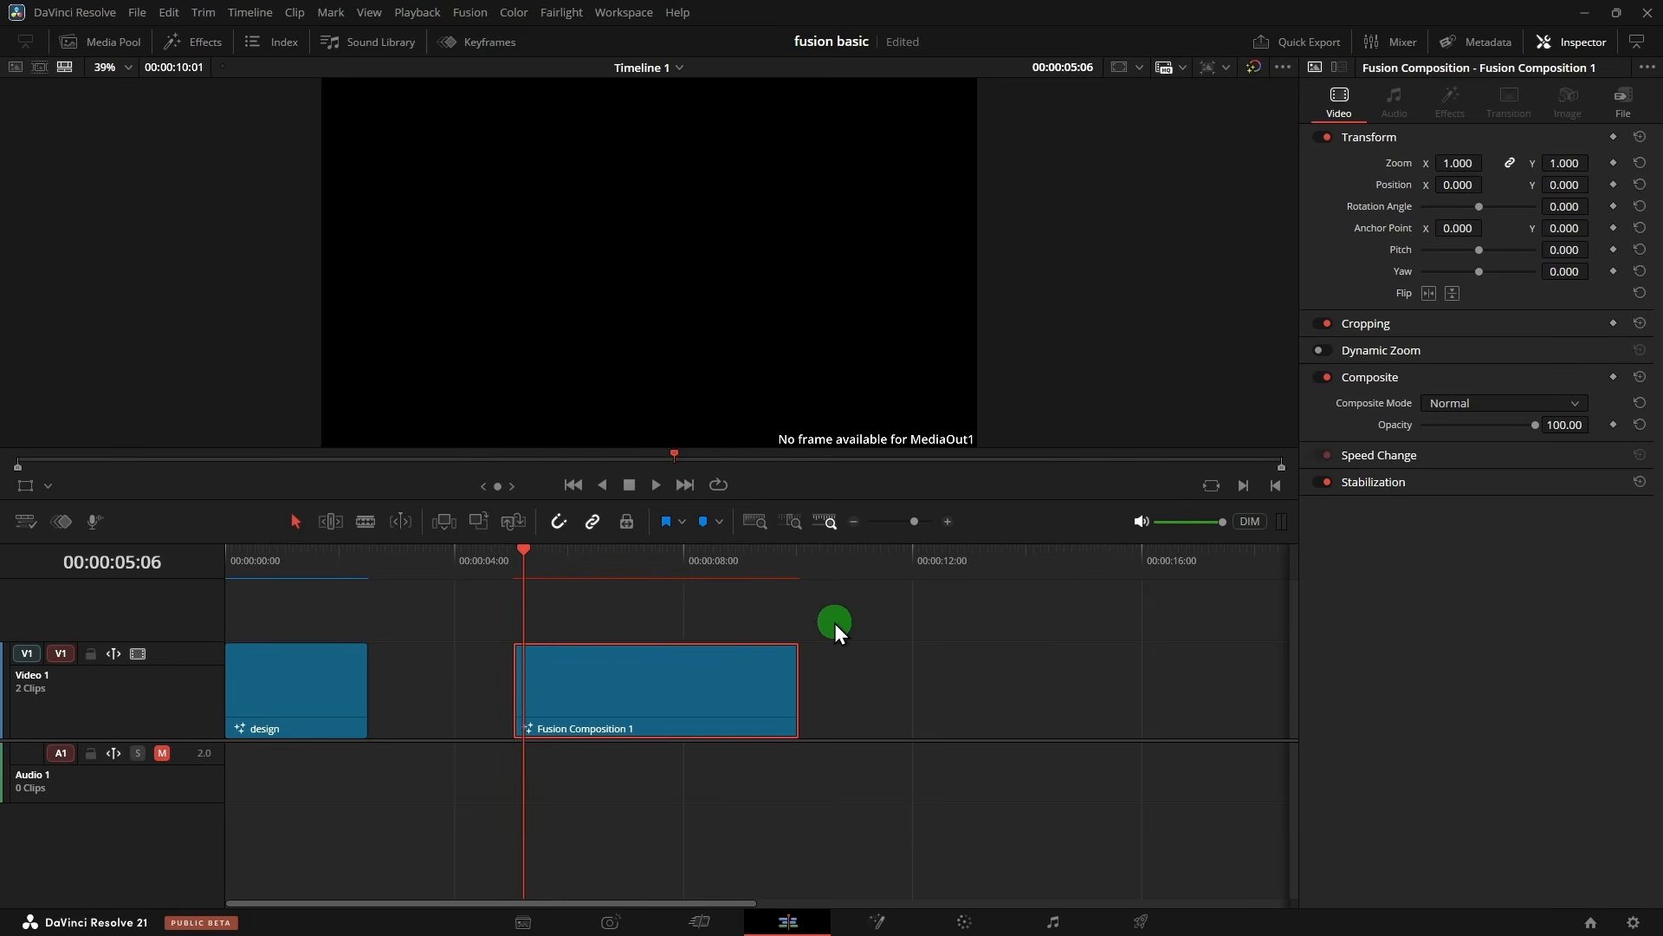
key(Right)
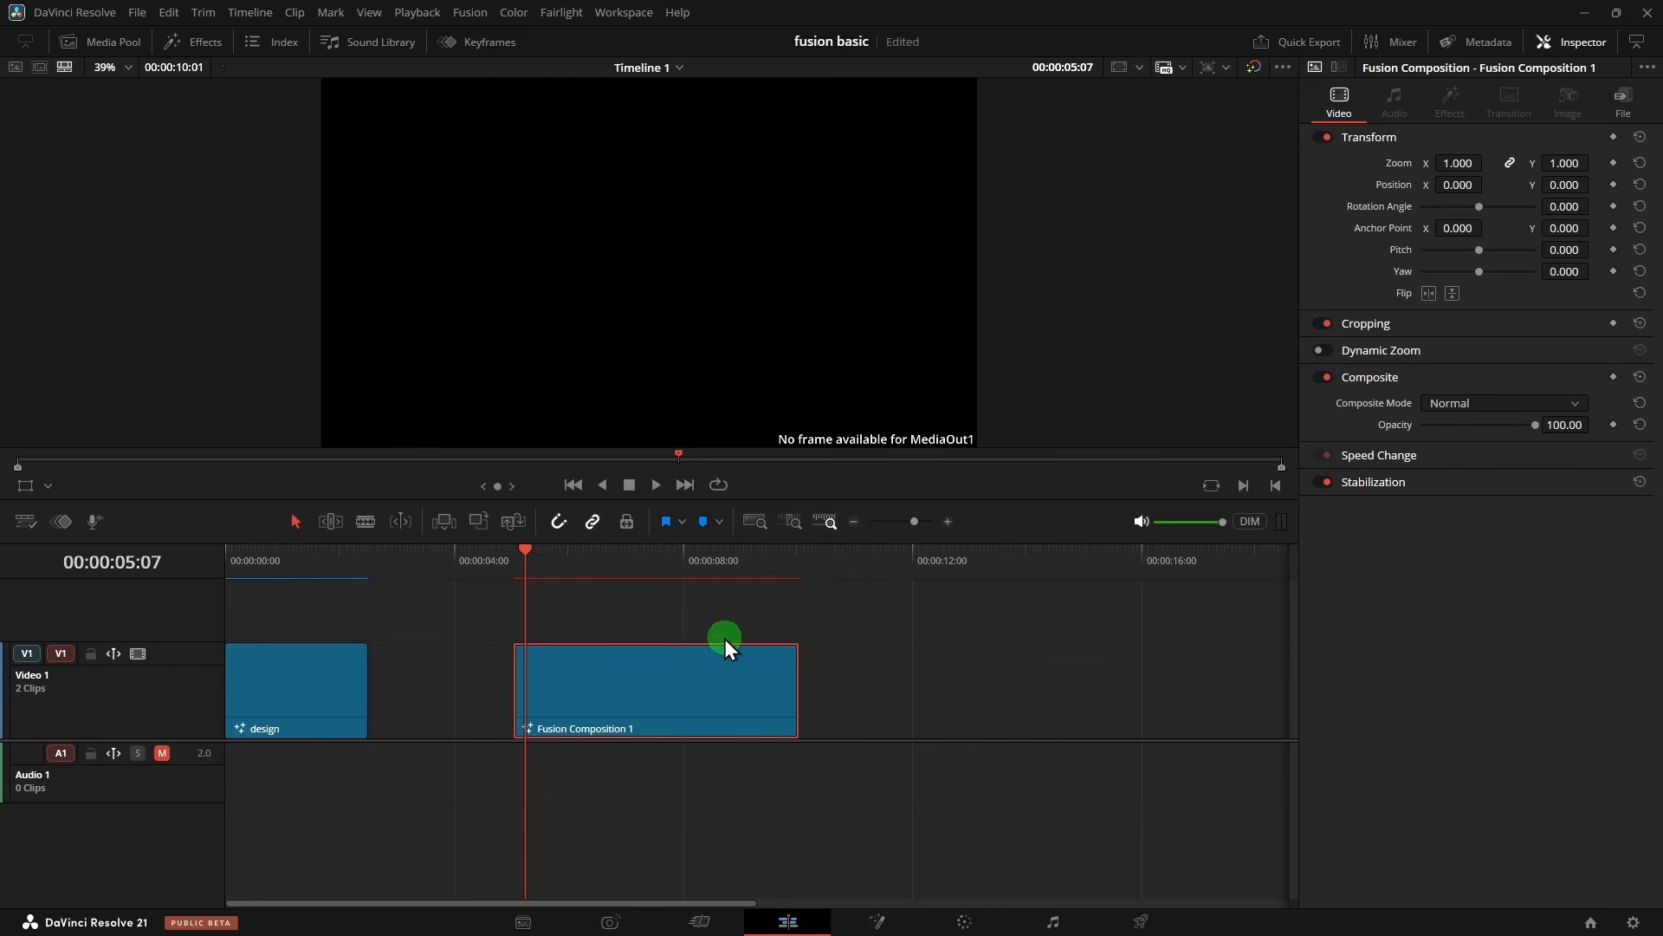
- Open Fusion Composition 1 on the Fusion page and feed MediaOut1 from a new Background node coloured off-white, about 0.969 per channel
right_click(627, 694)
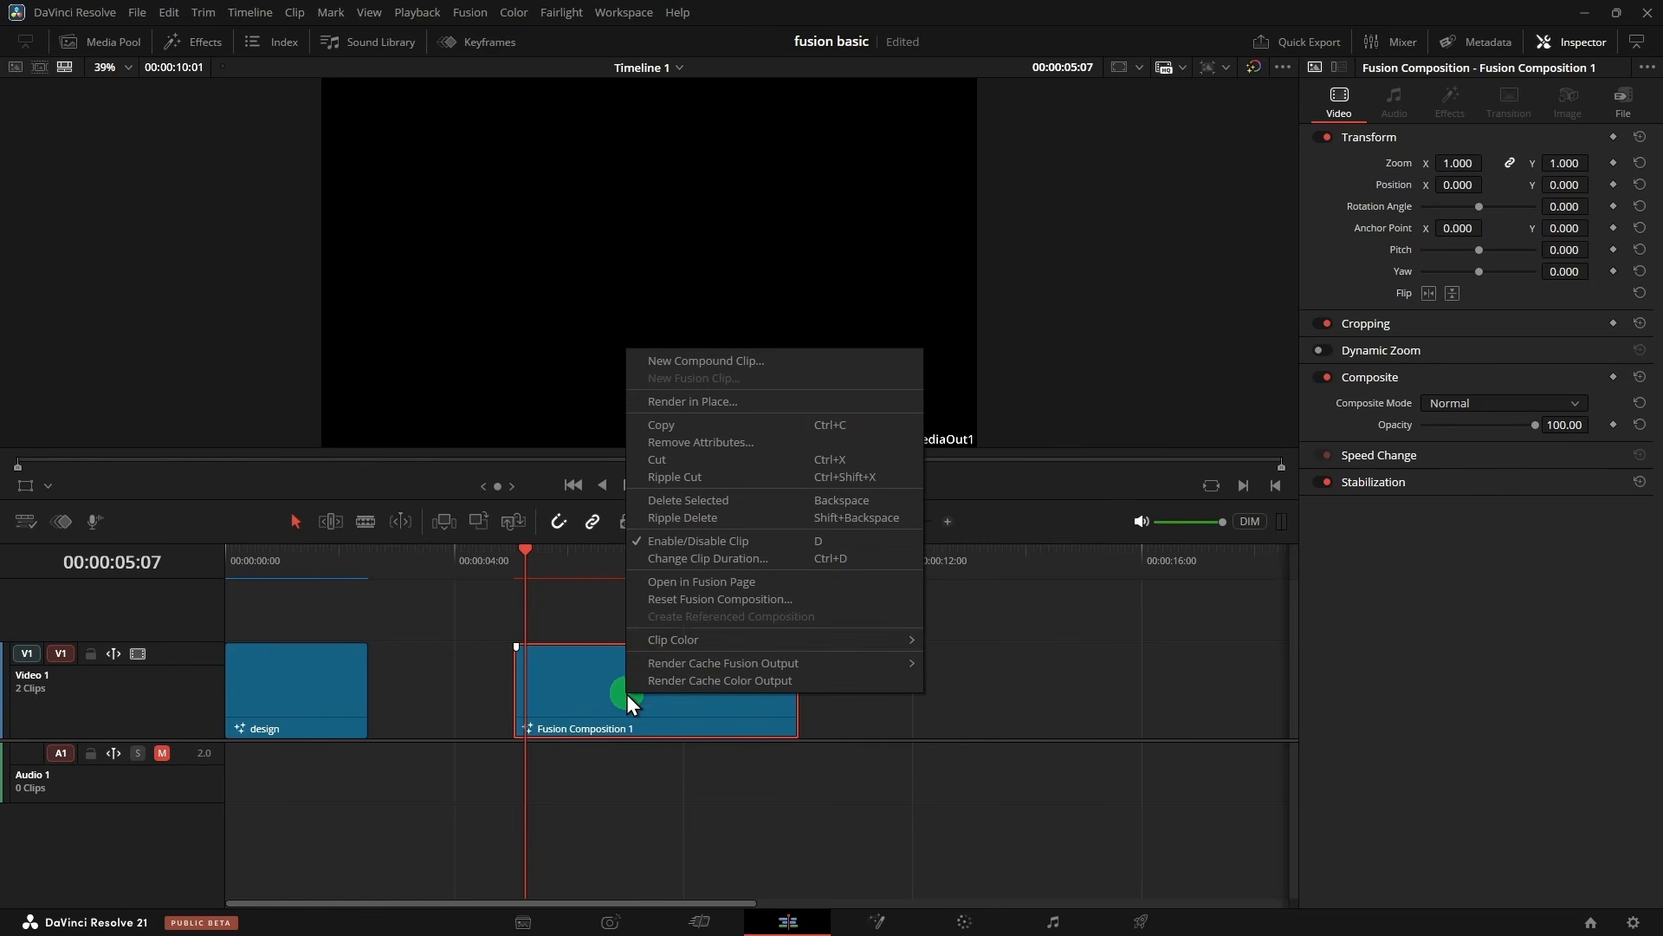
click(781, 588)
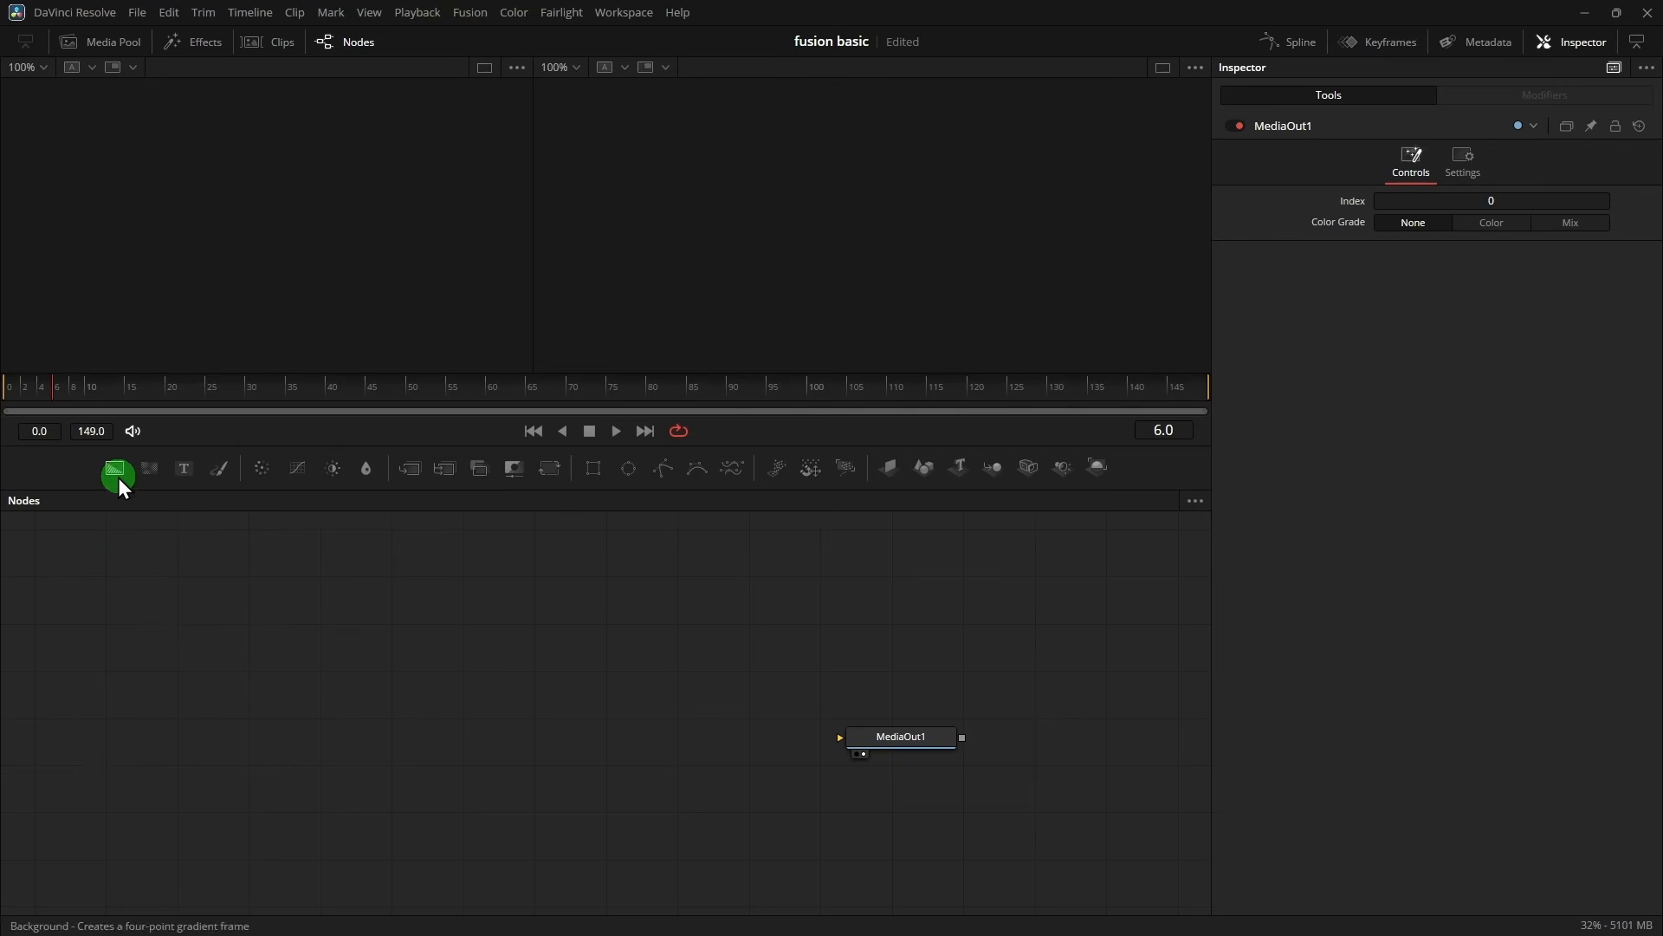
drag(118, 471, 853, 735)
click(296, 777)
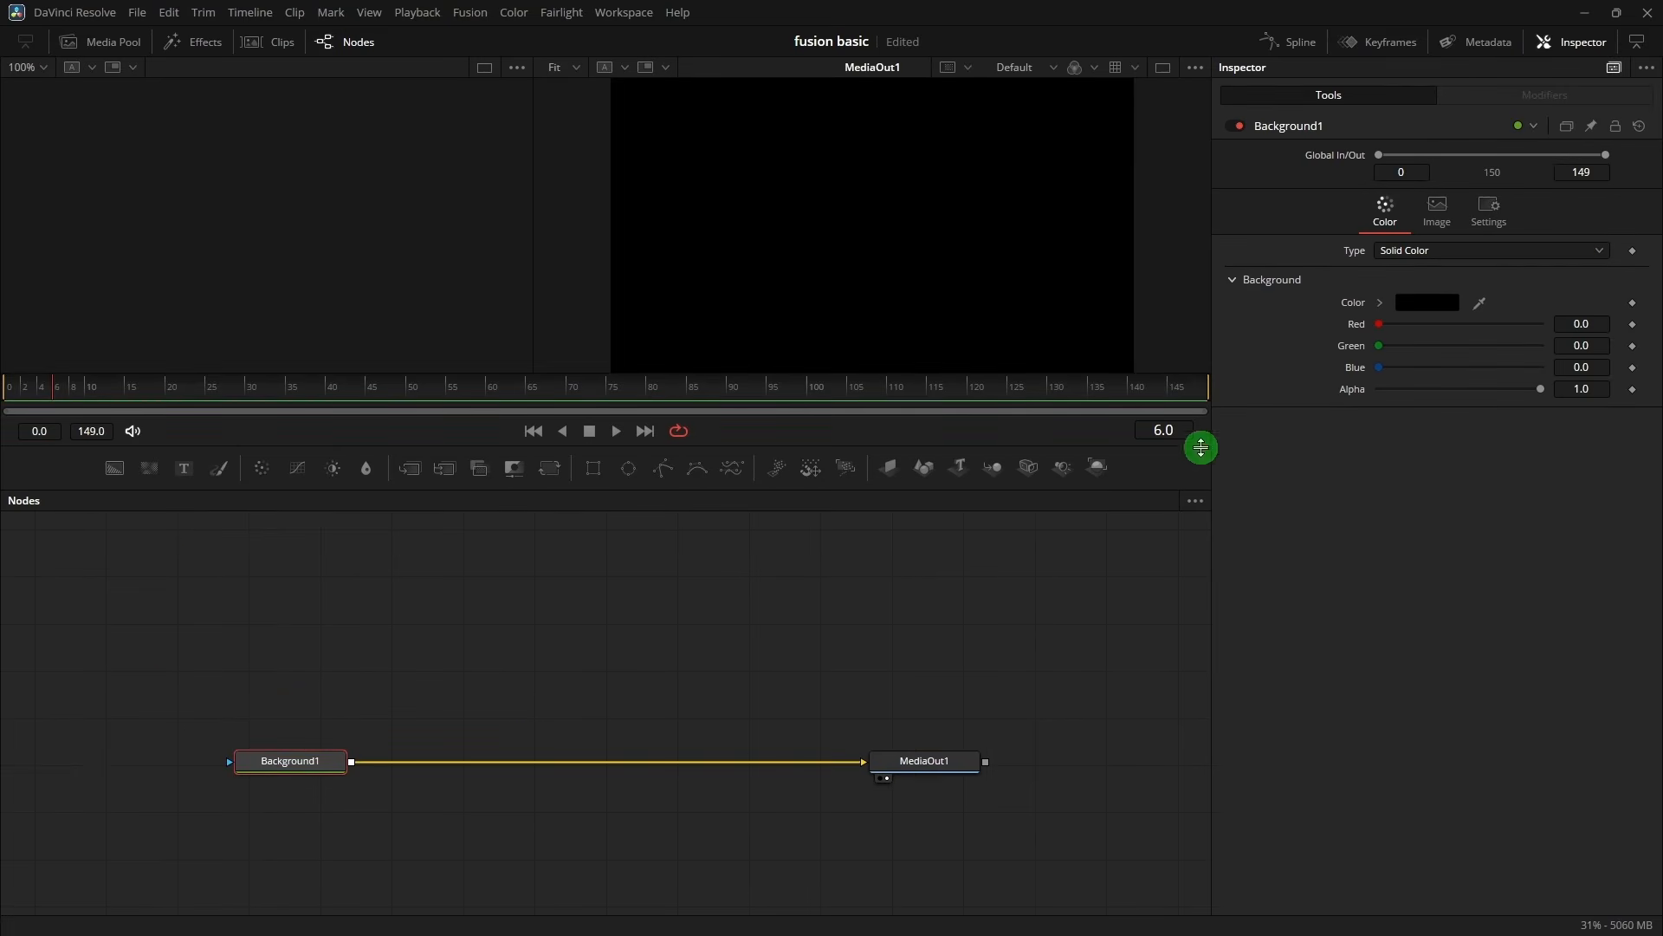
click(1443, 305)
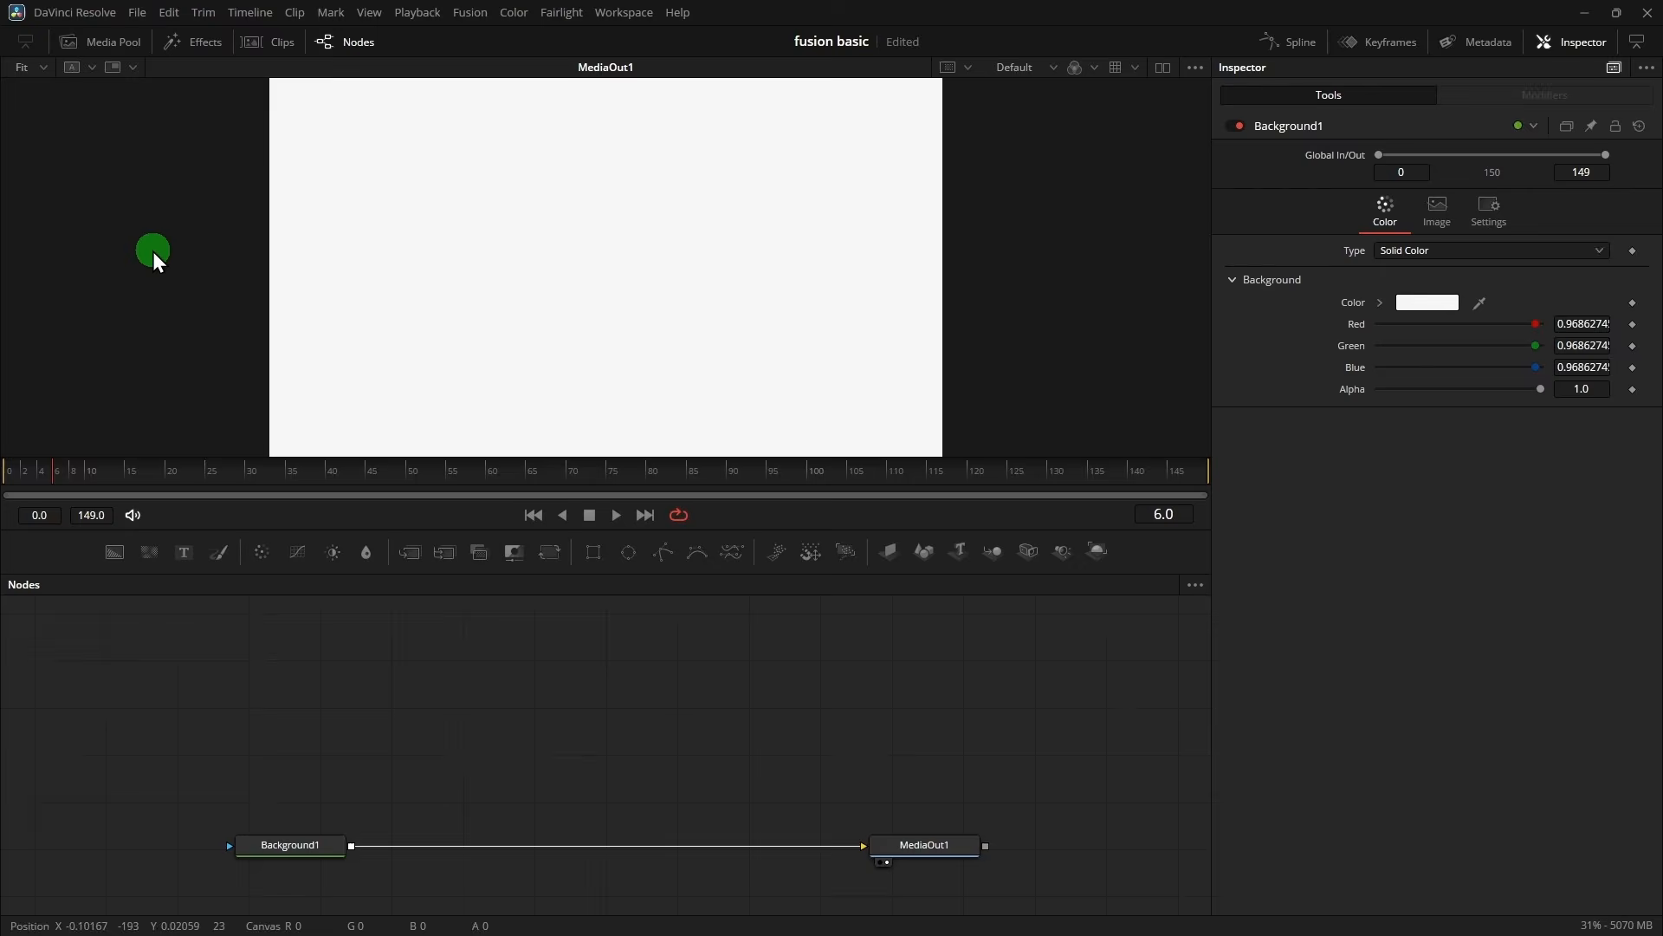
- Bring heart.png from the media pool into the node graph above the background node, and hide the media pool
click(107, 43)
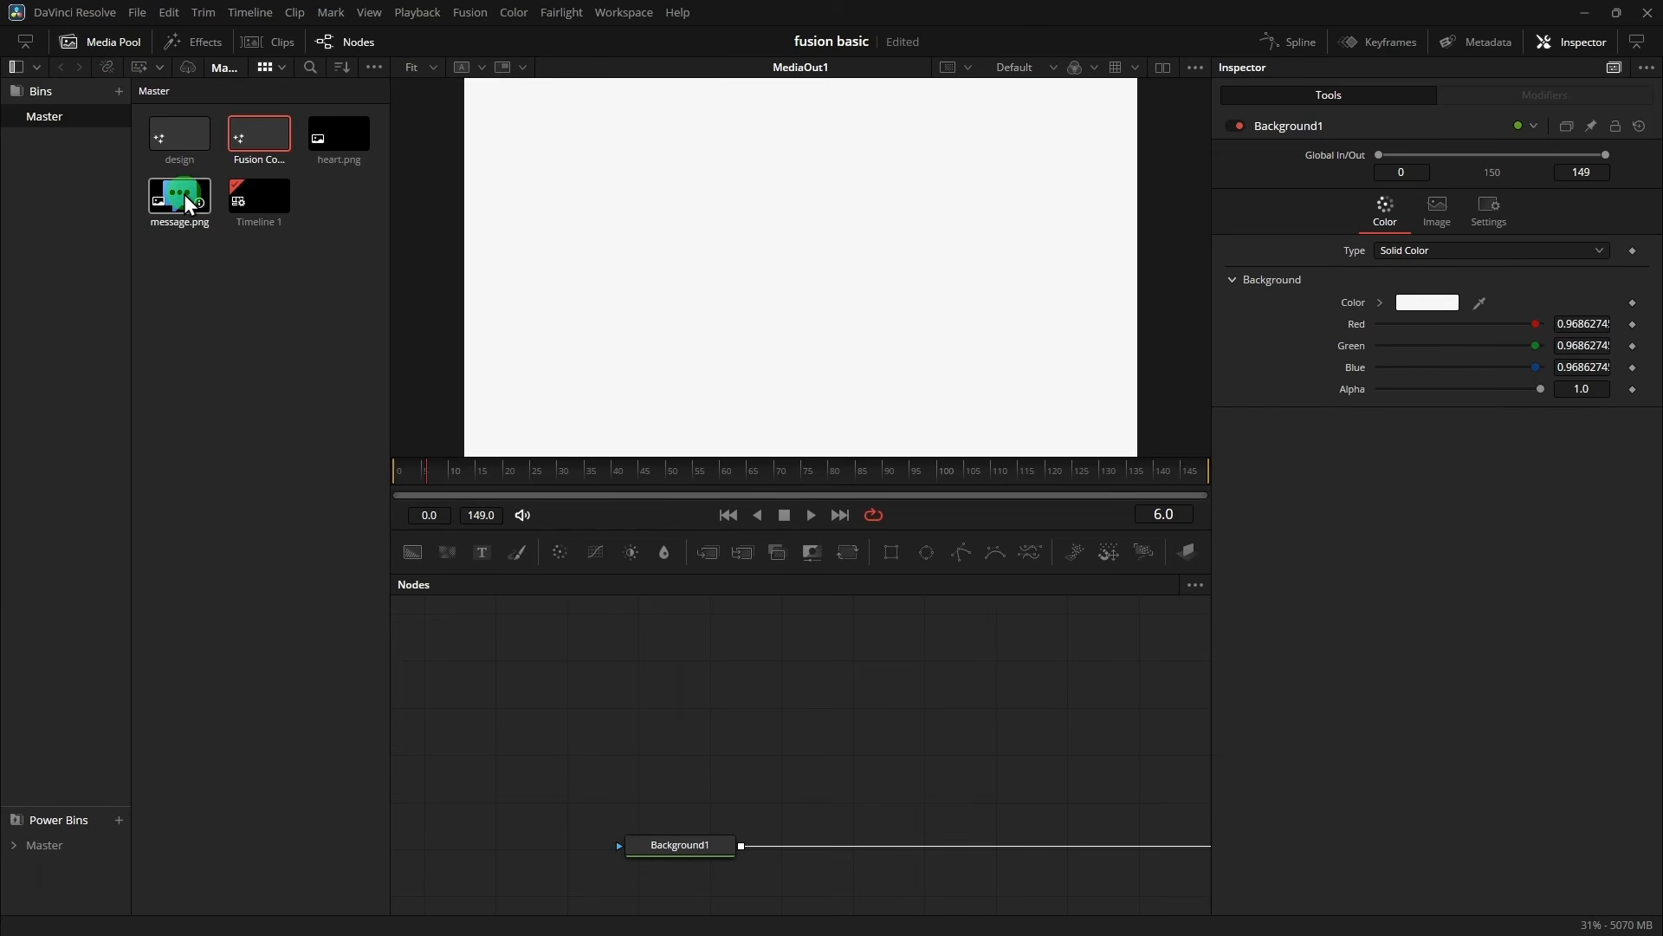
drag(337, 141, 675, 641)
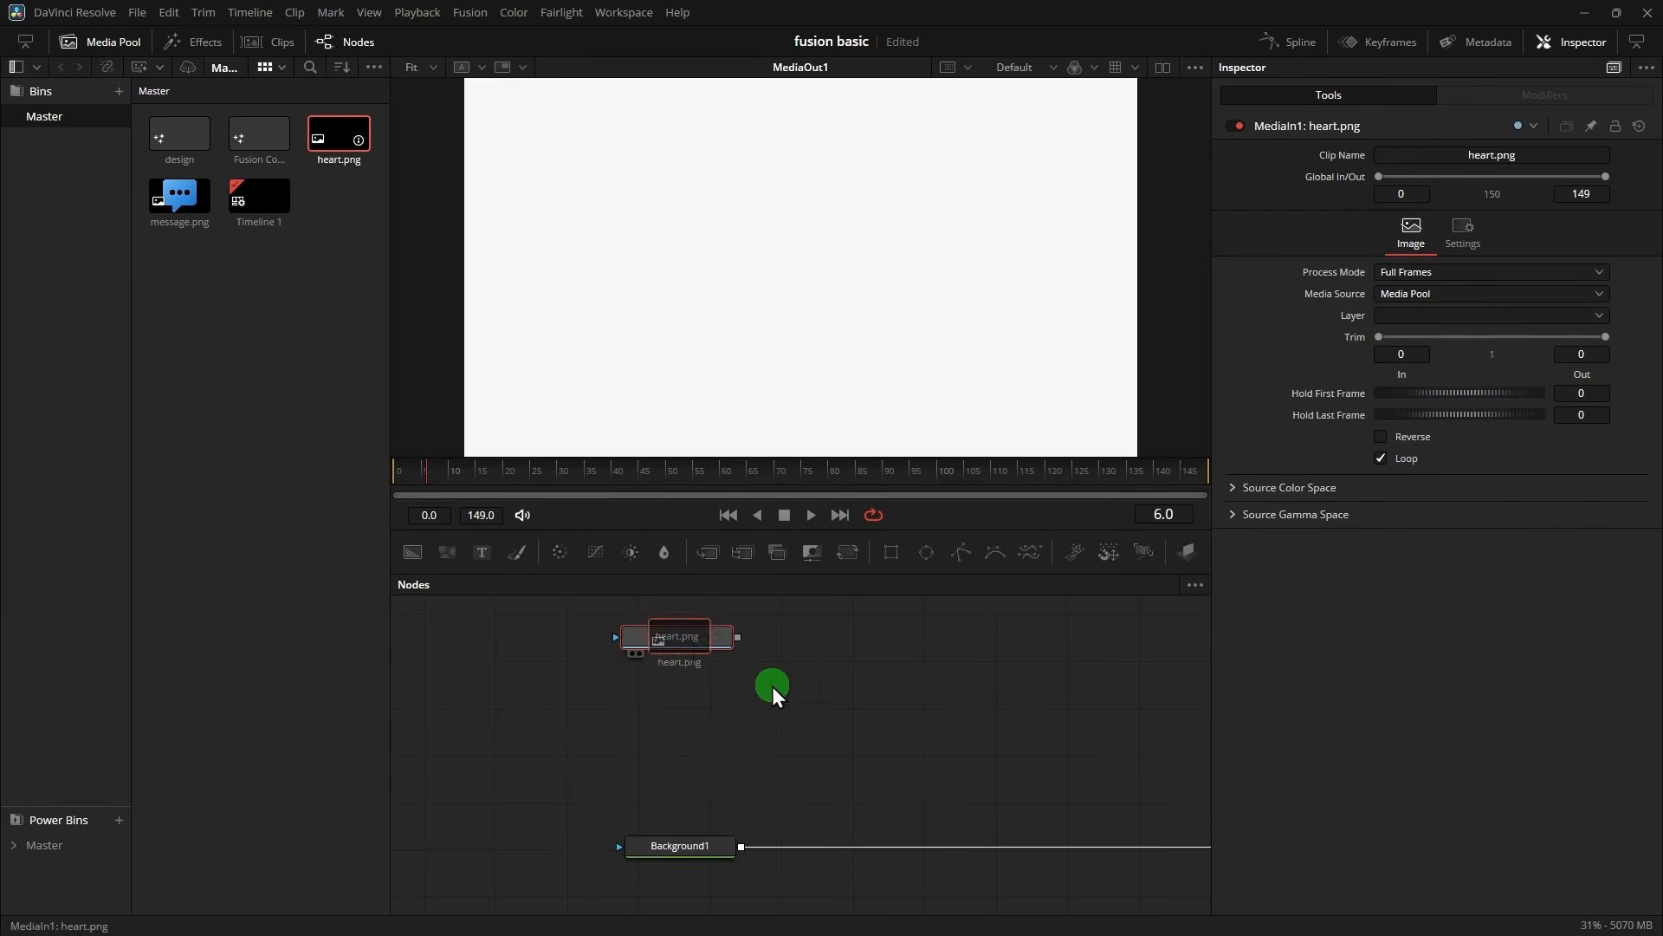
click(108, 43)
- Merge a second Background node over the off-white one, place it above Merge1 and mask it with heart.png
drag(126, 555, 503, 839)
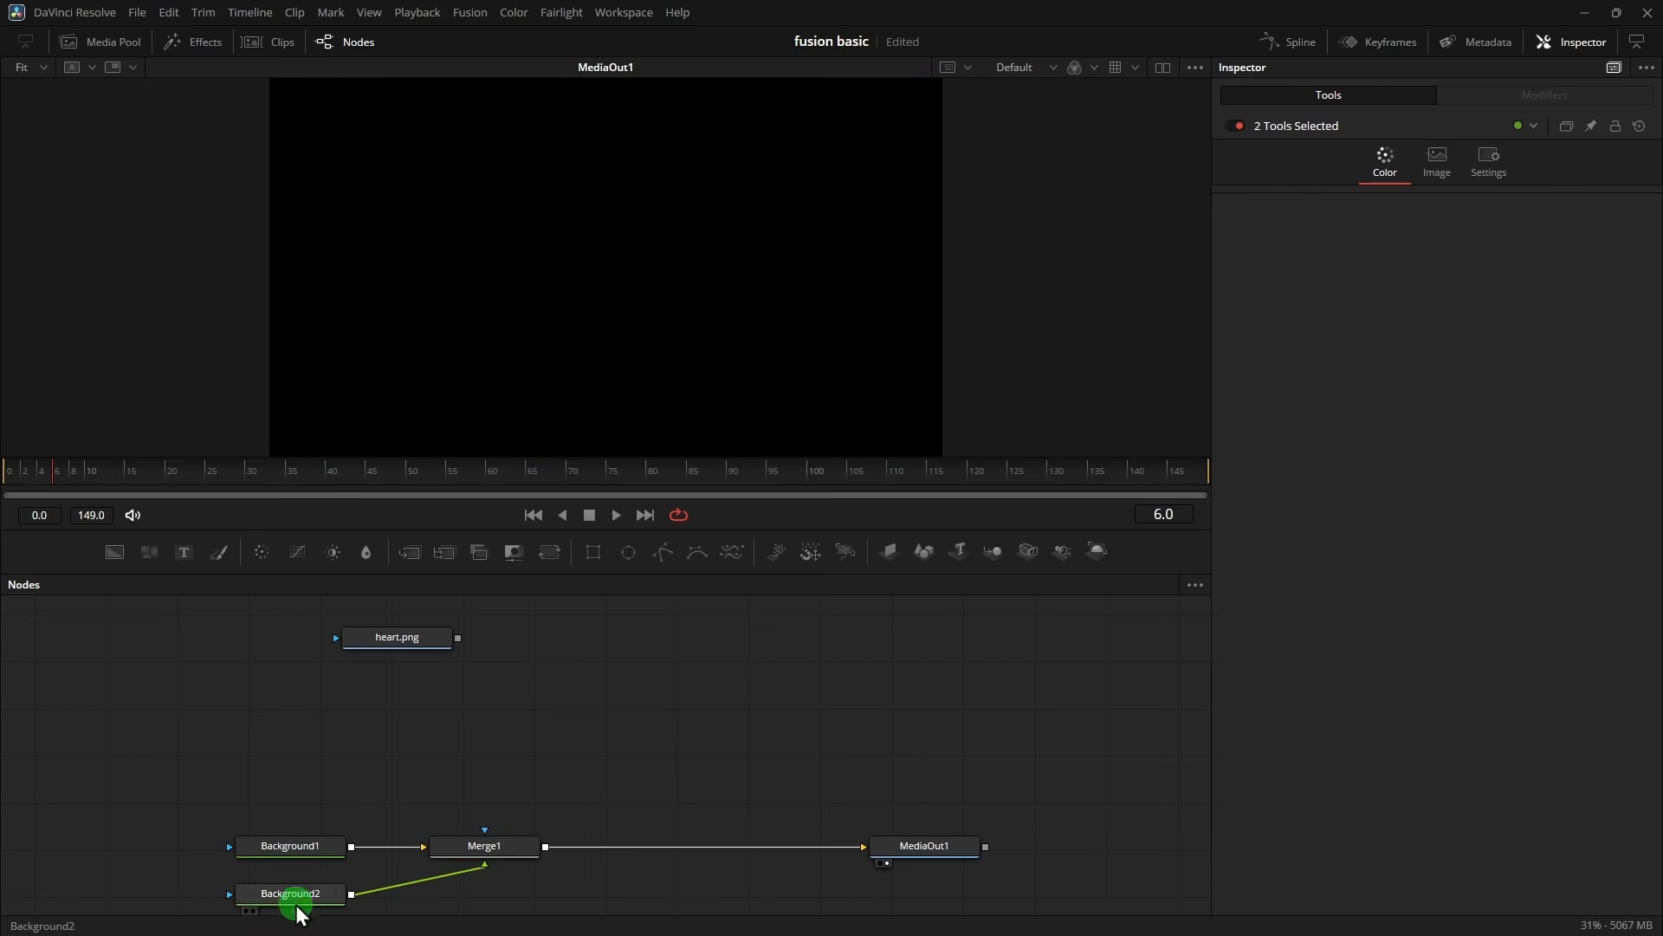
drag(298, 893, 504, 732)
drag(456, 639, 531, 643)
- Colour the heart-masked Background2 red, about 0.906, 0.133, 0.106 RGB, and move the node closer to heart.png
click(532, 744)
click(1412, 304)
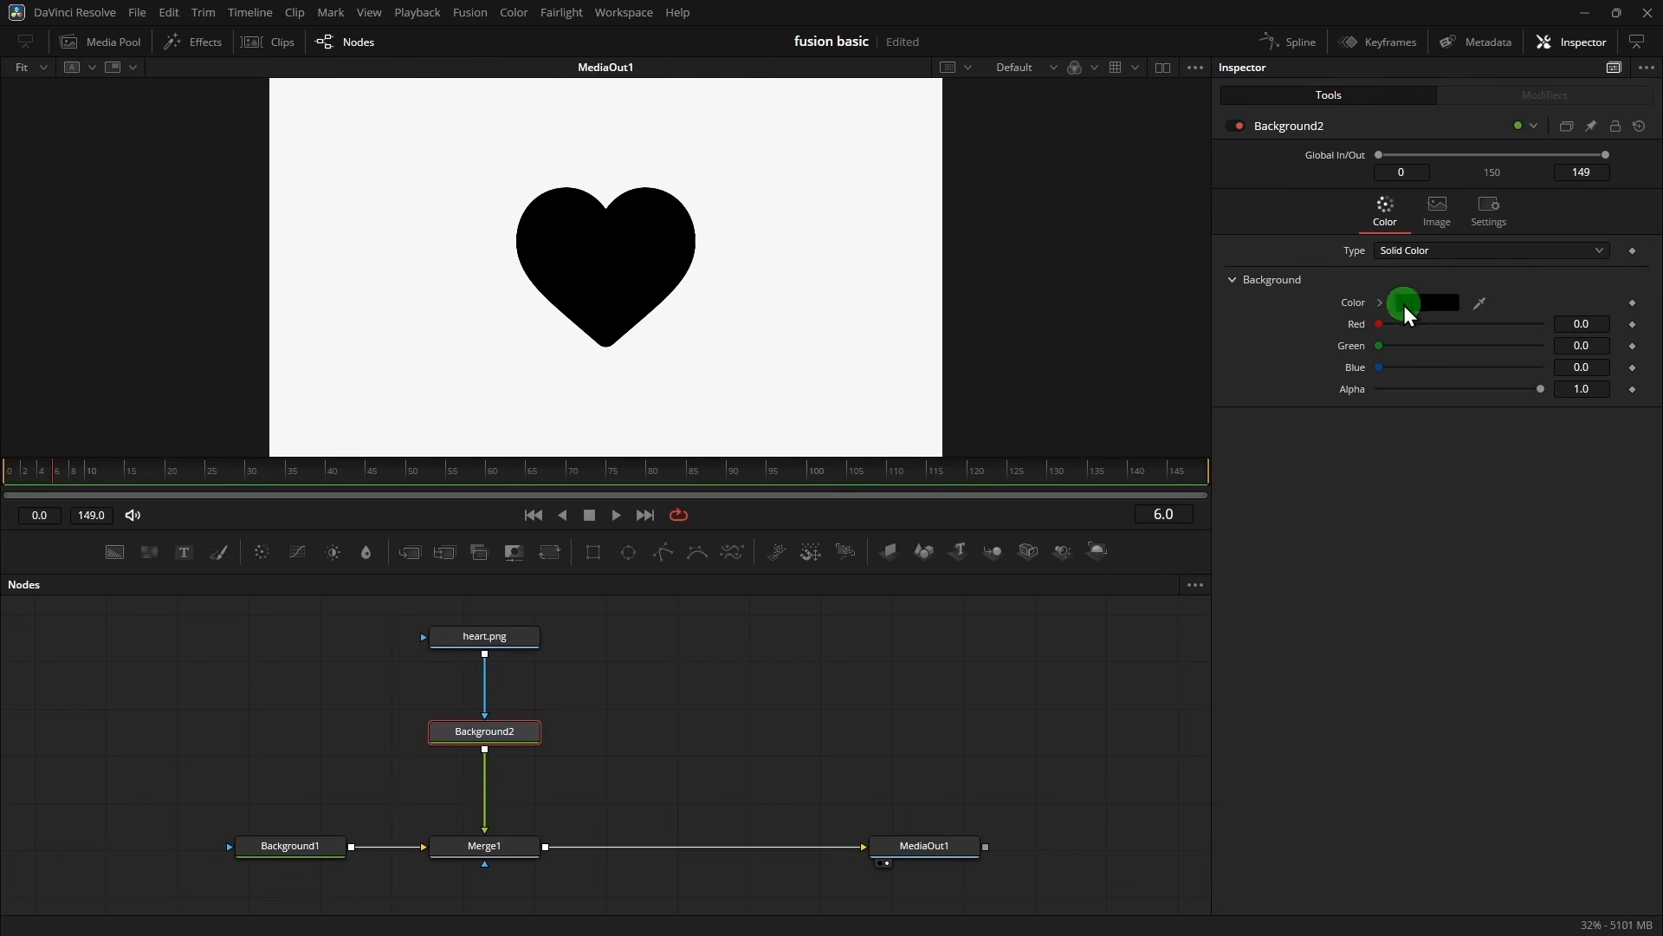
drag(984, 310, 1017, 383)
click(1017, 683)
drag(523, 726, 537, 675)
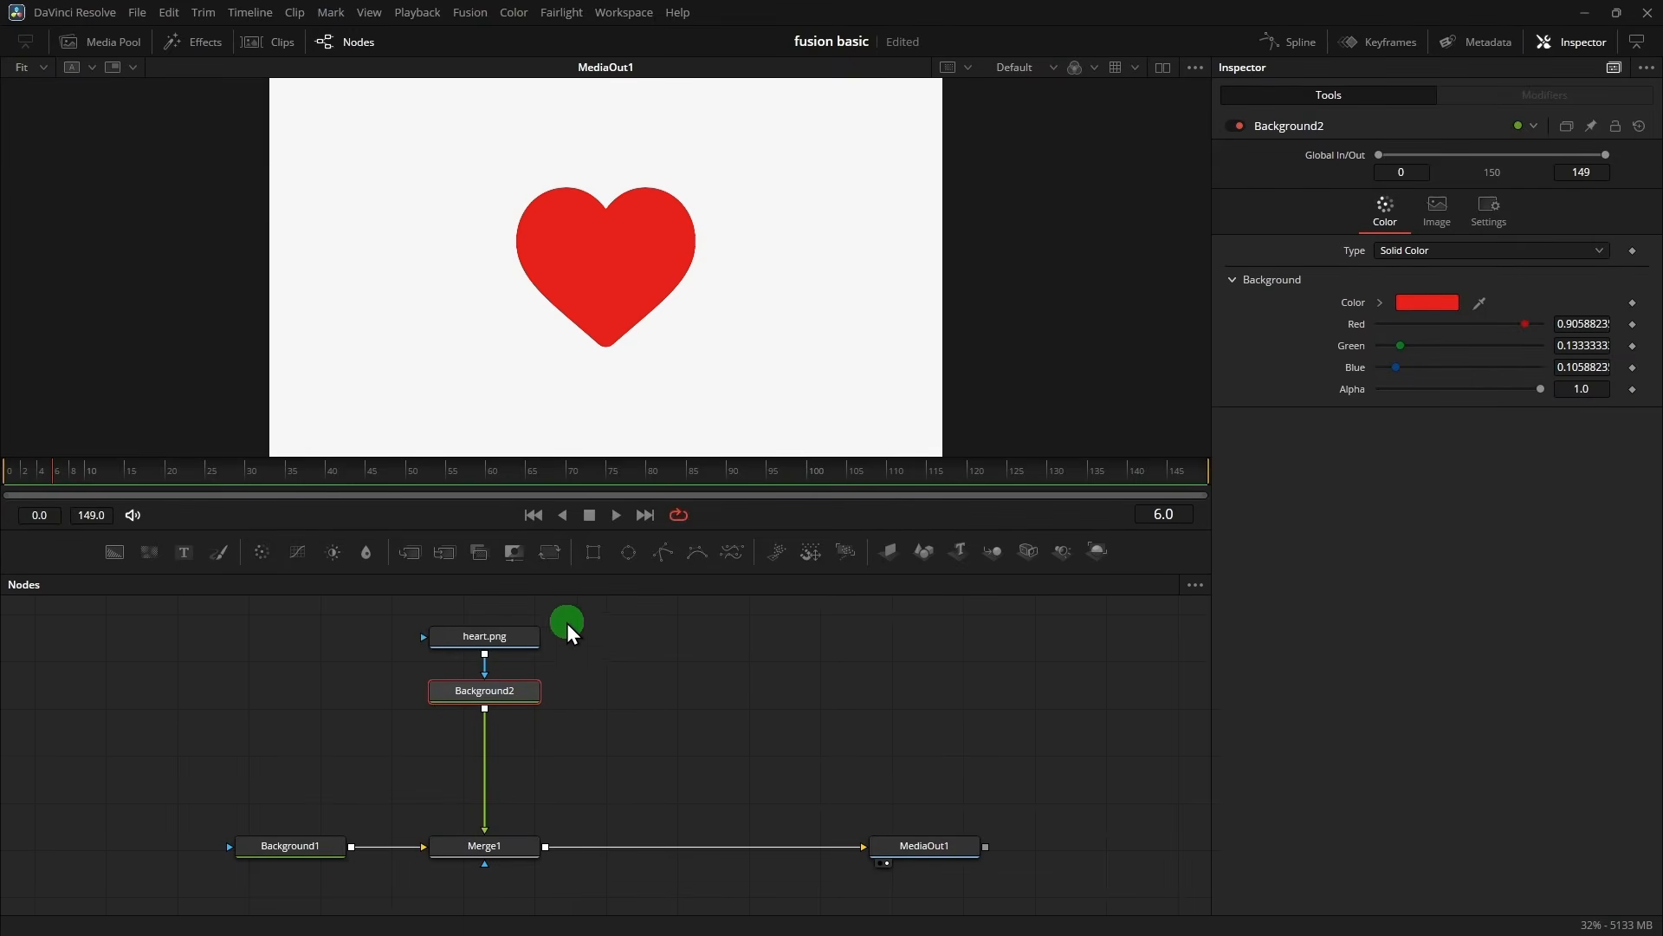
- Add a Transform node after Background2 with size 0.278, and keyframe its center at X 0.049, Y 0.5 on frame 0
click(555, 553)
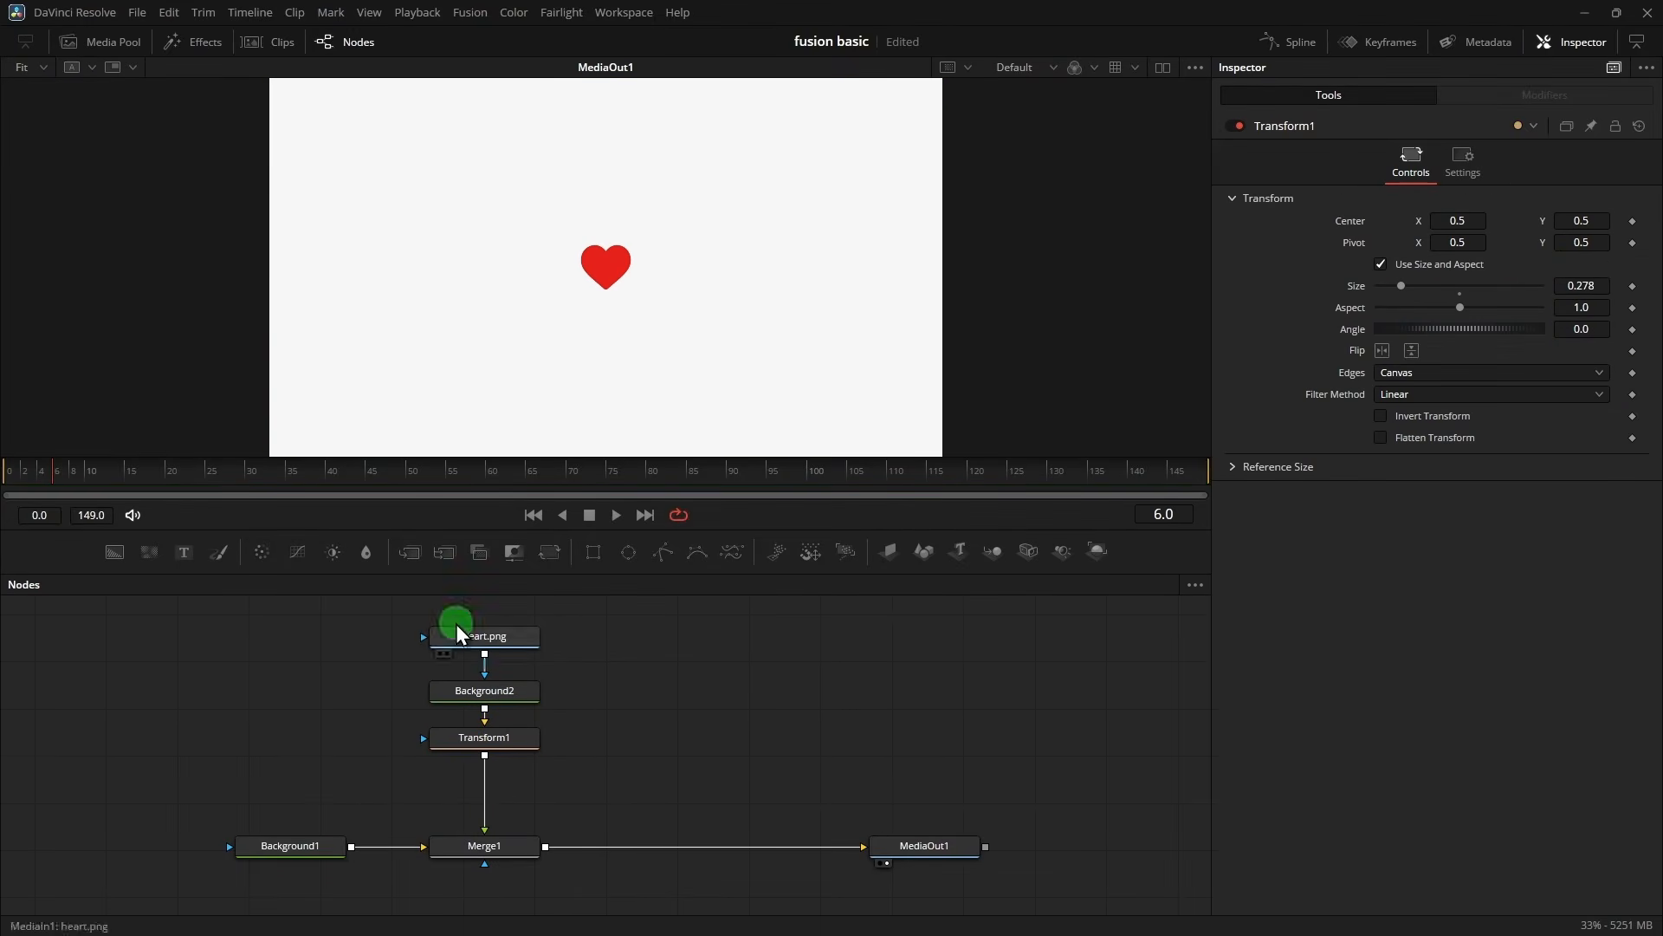
drag(183, 480, 40, 487)
click(506, 743)
click(512, 745)
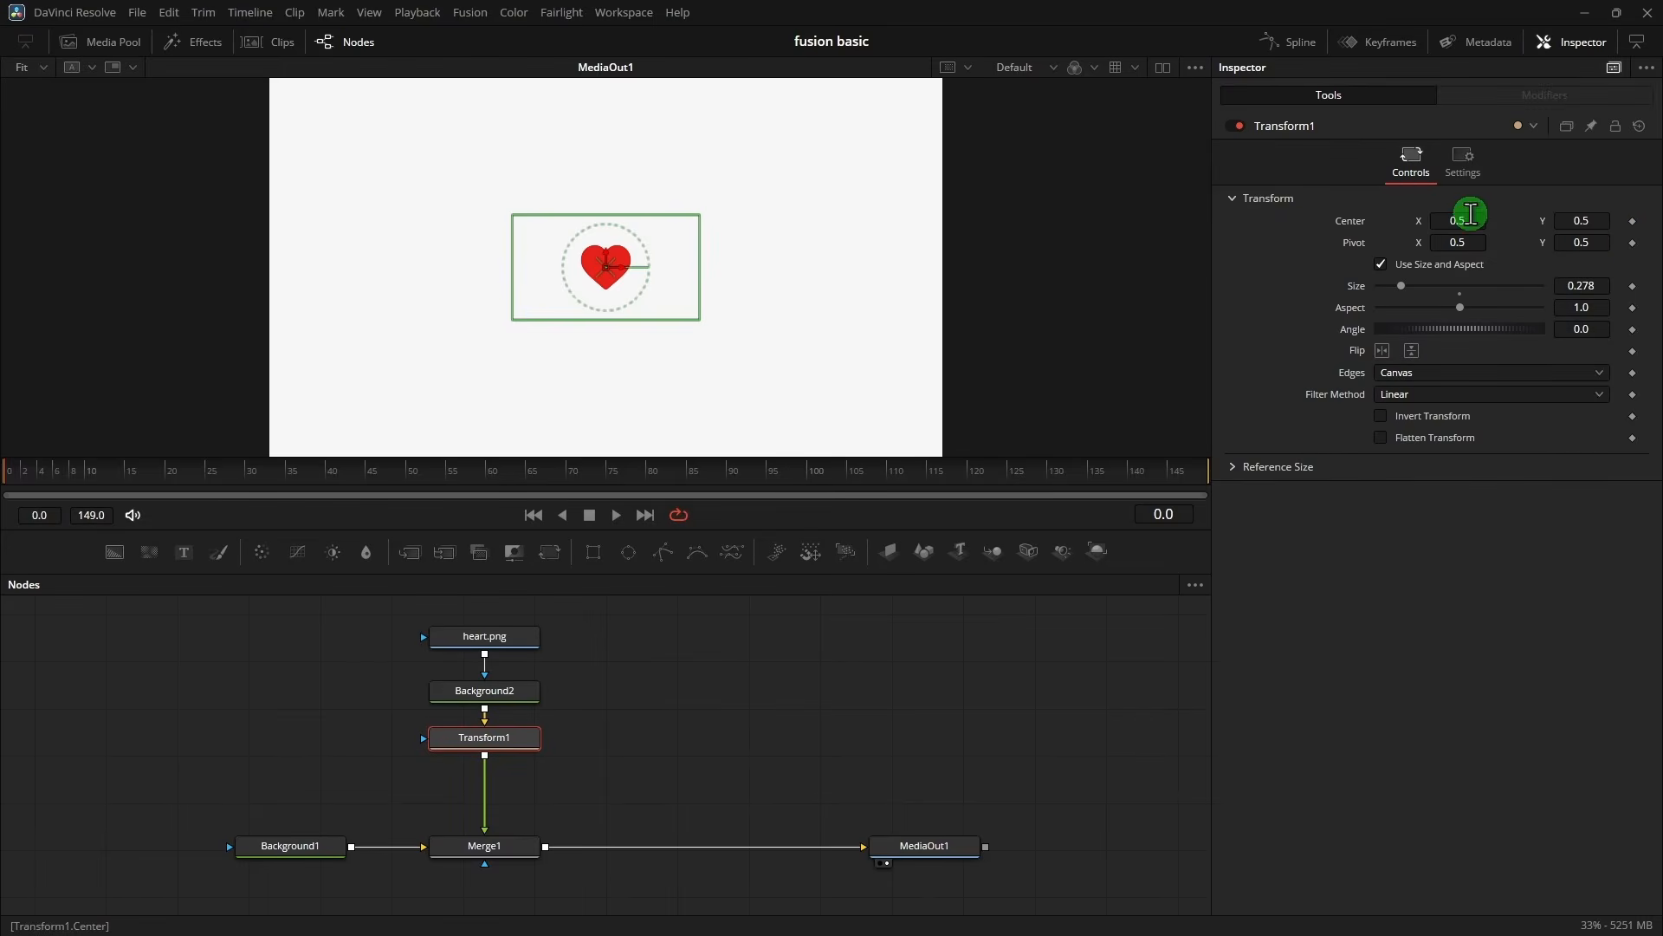
drag(1470, 213, 1081, 215)
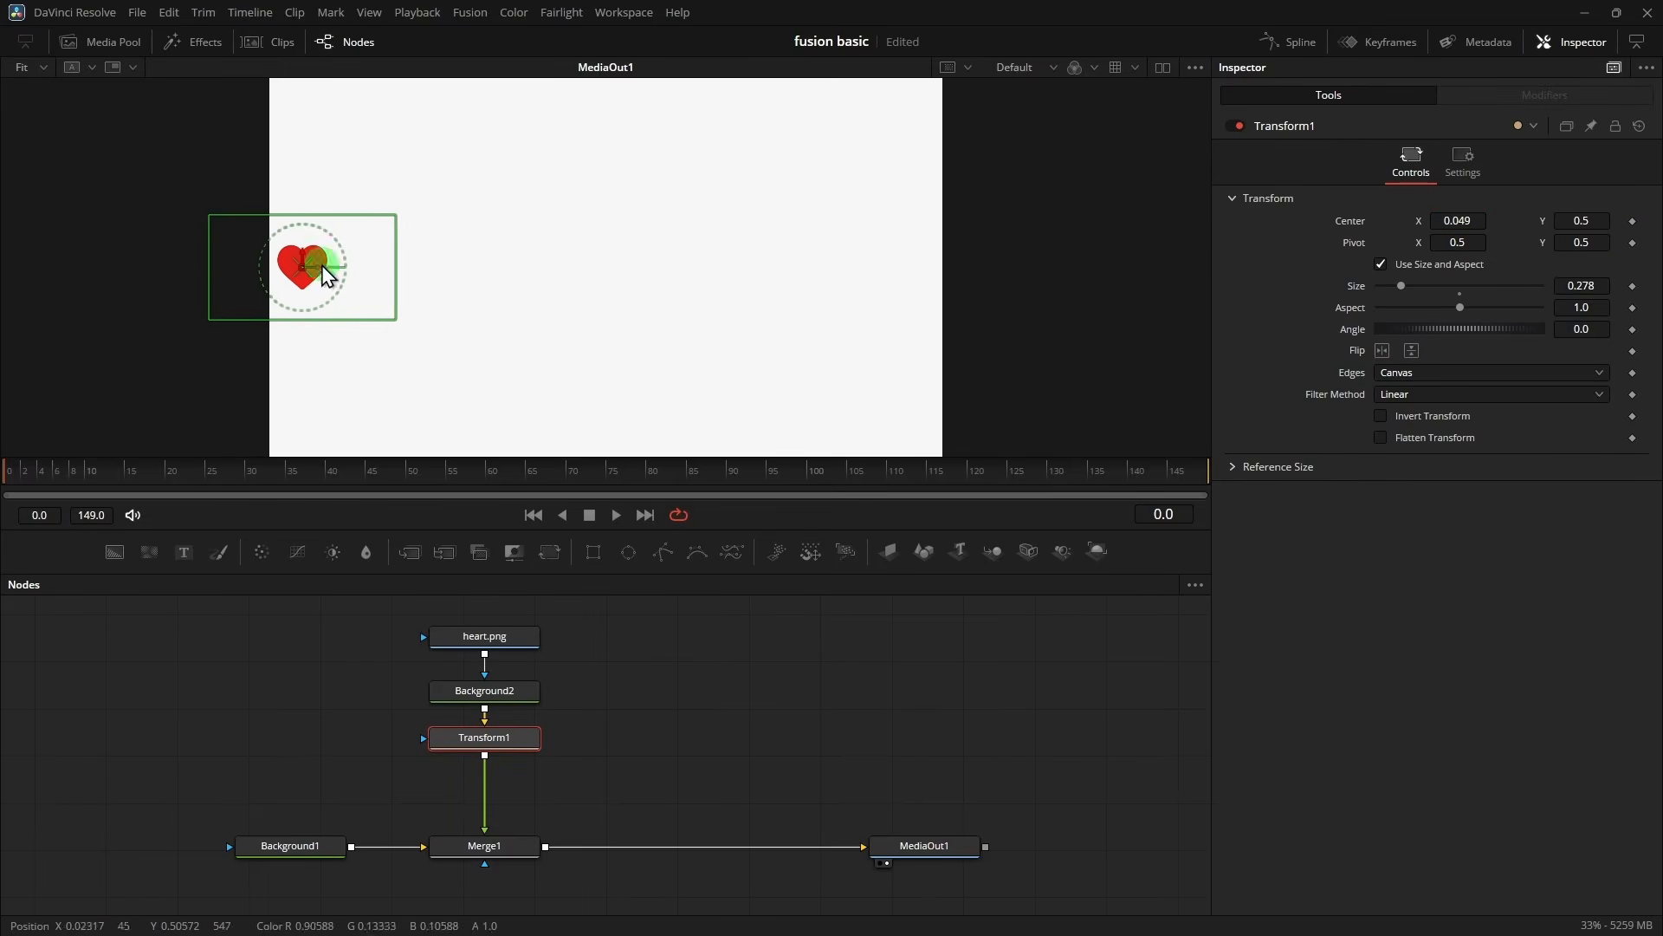
click(1632, 223)
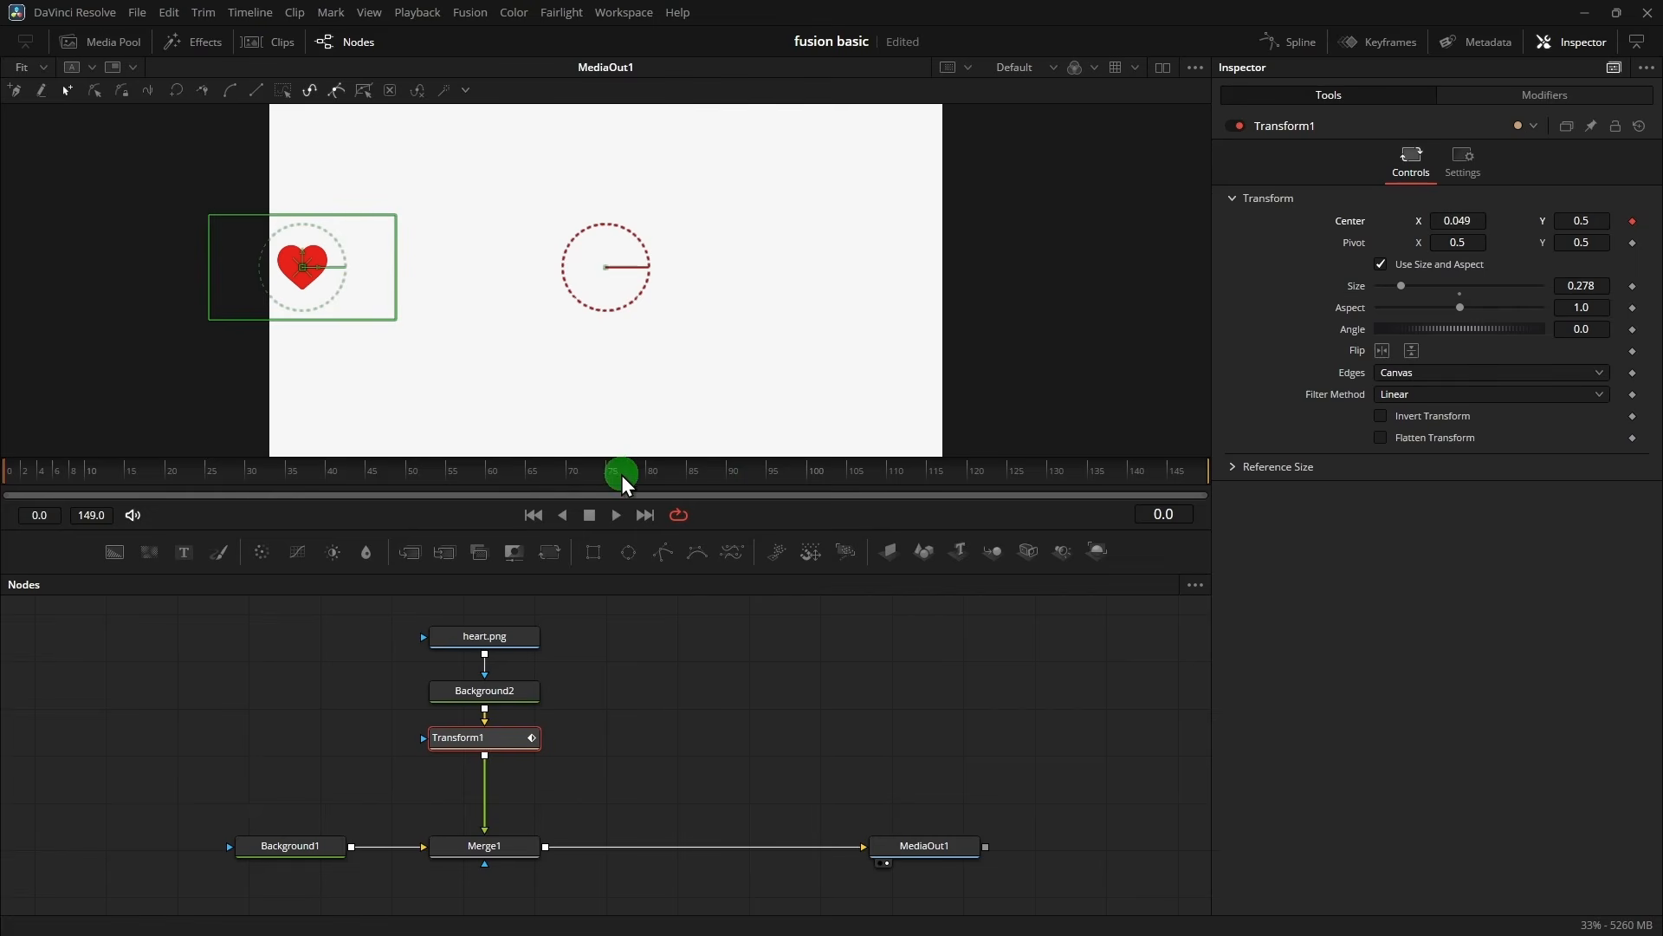
- Keyframe the Transform's center at X 0.935 on frame 30 to move the heart across the canvas
click(253, 476)
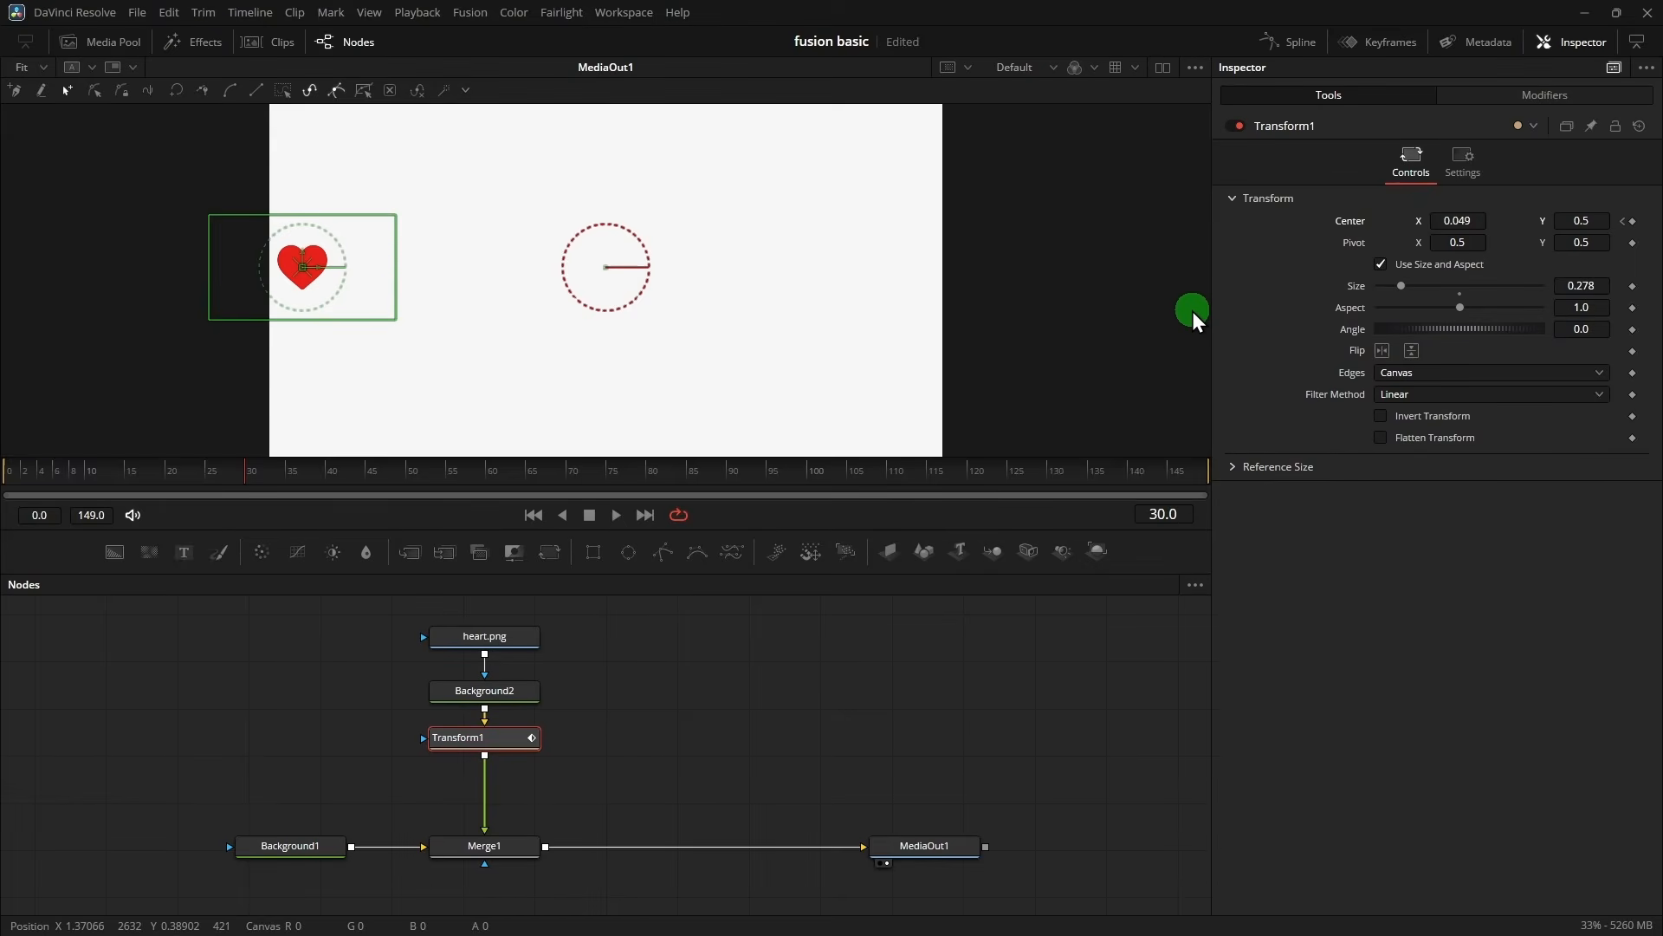
drag(1454, 222, 1393, 286)
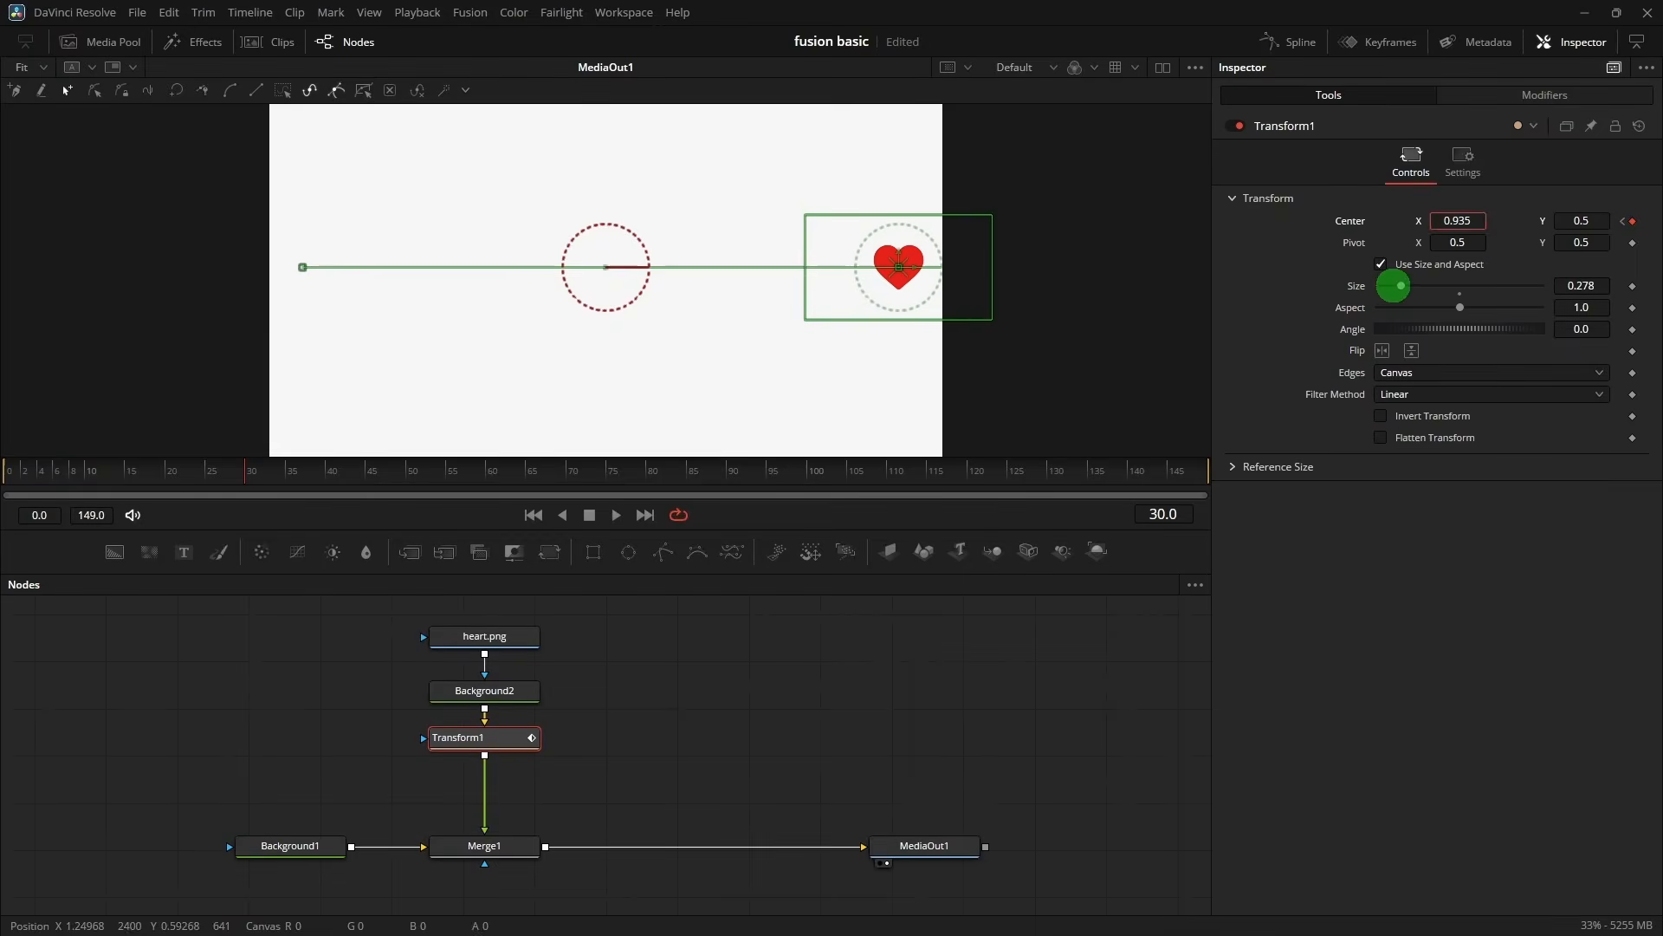
click(689, 254)
- Play back the heart's movement from frame 0 past frame 30 to review the animation
drag(123, 475, 4, 476)
click(262, 513)
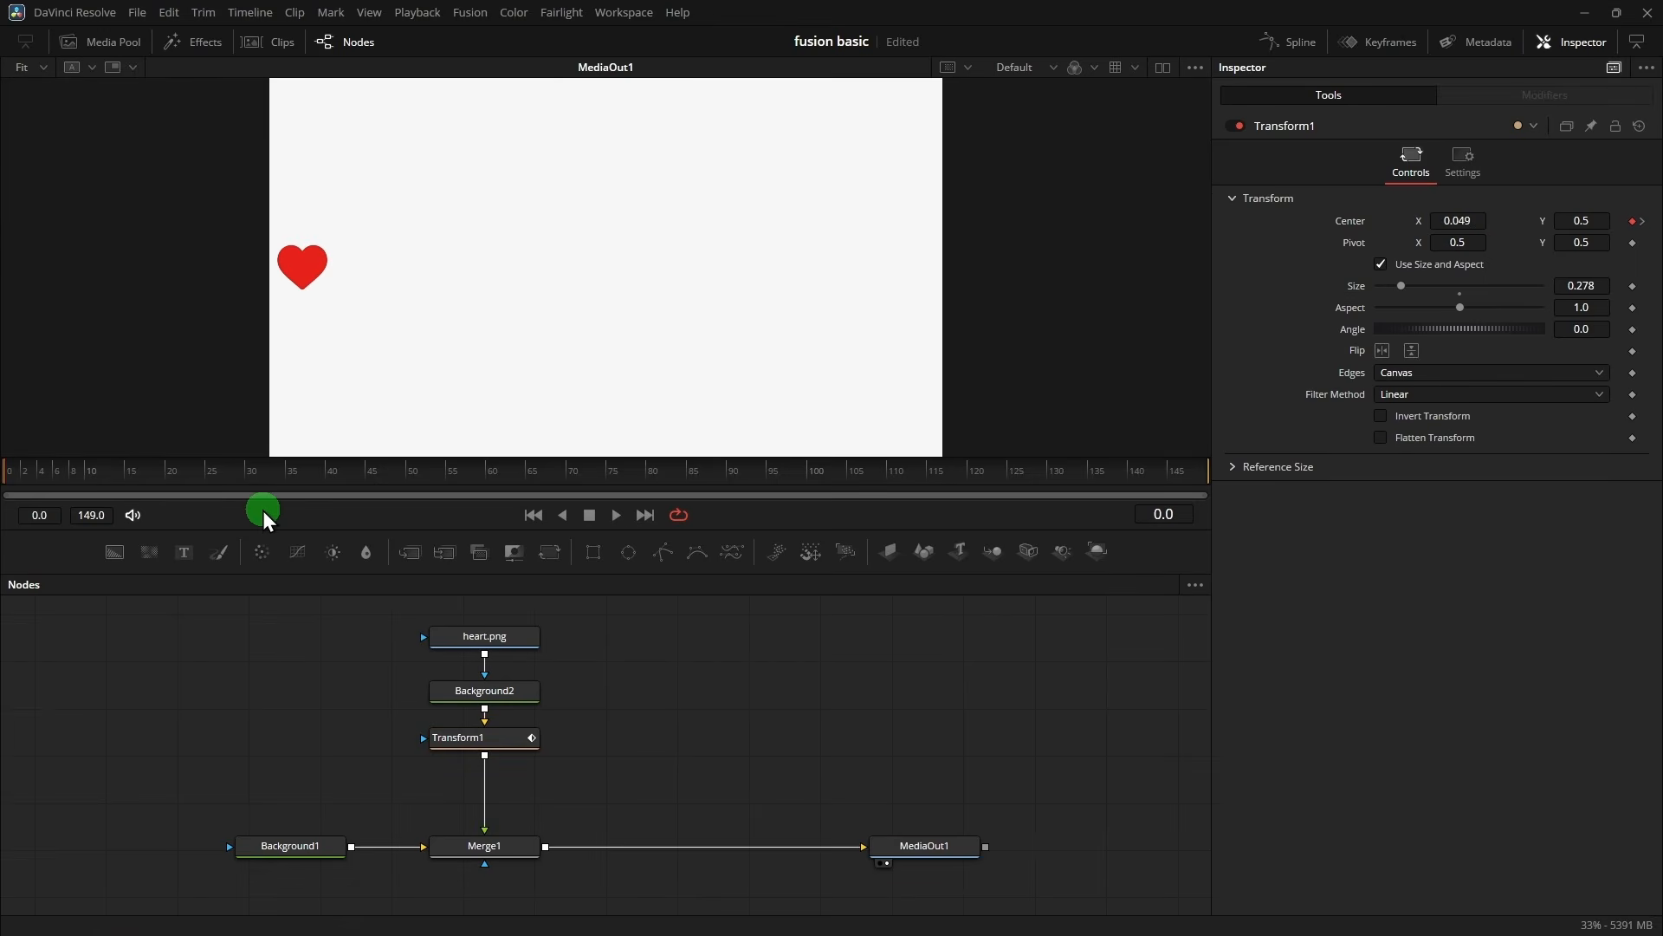
key(space)
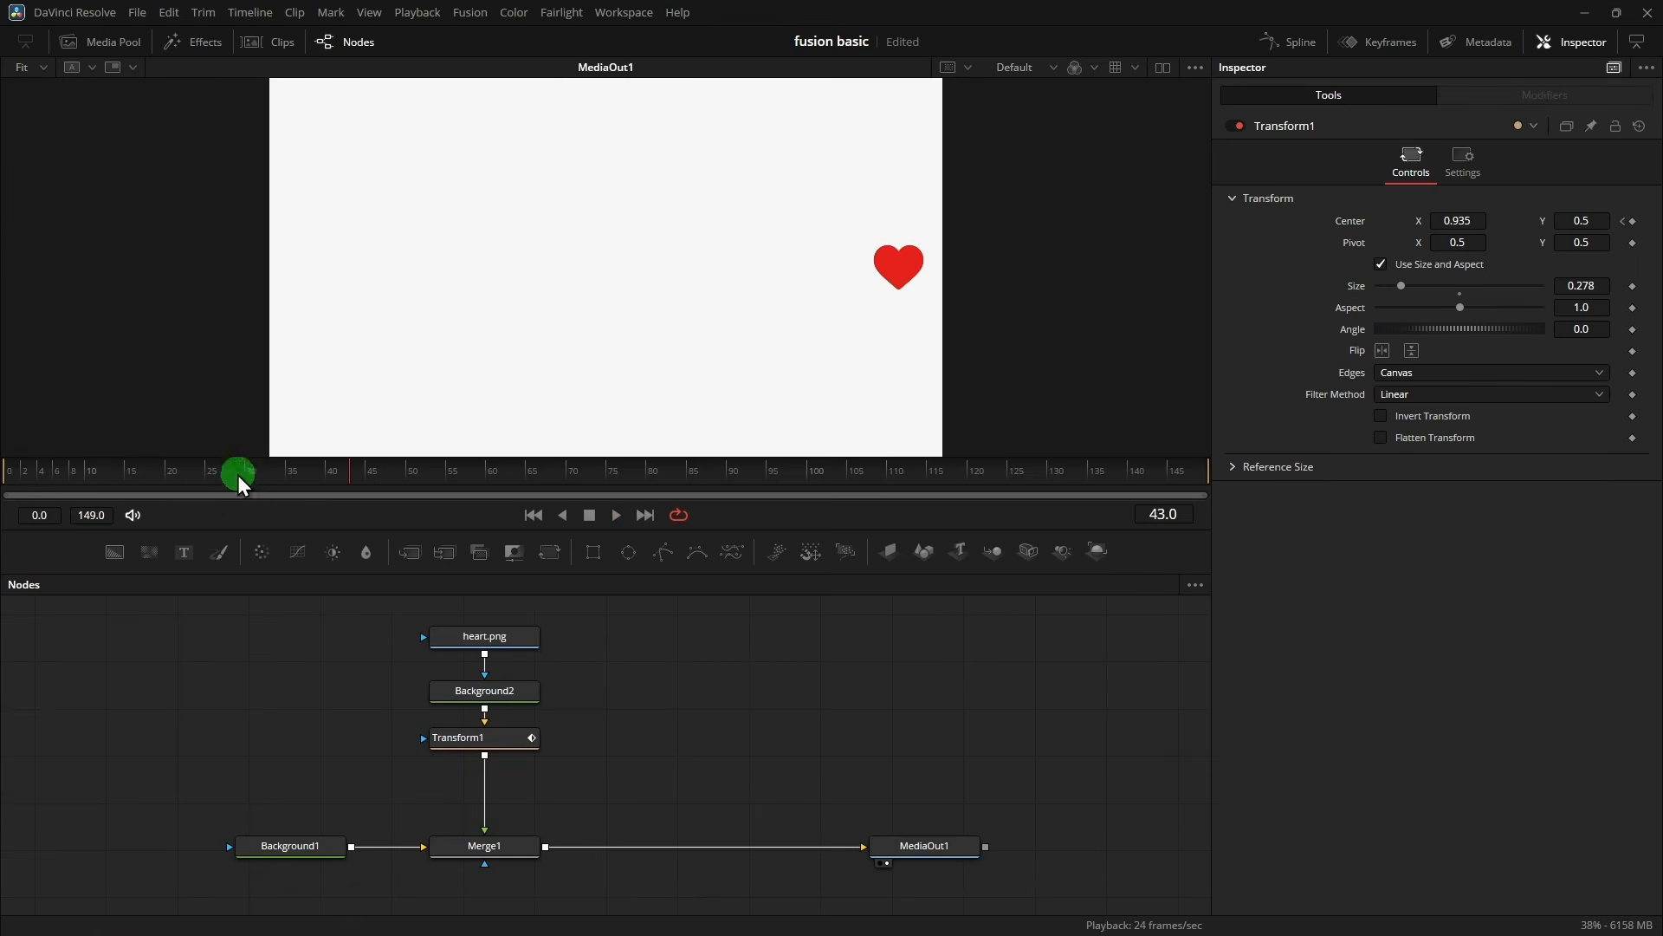
drag(239, 477, 69, 486)
click(801, 377)
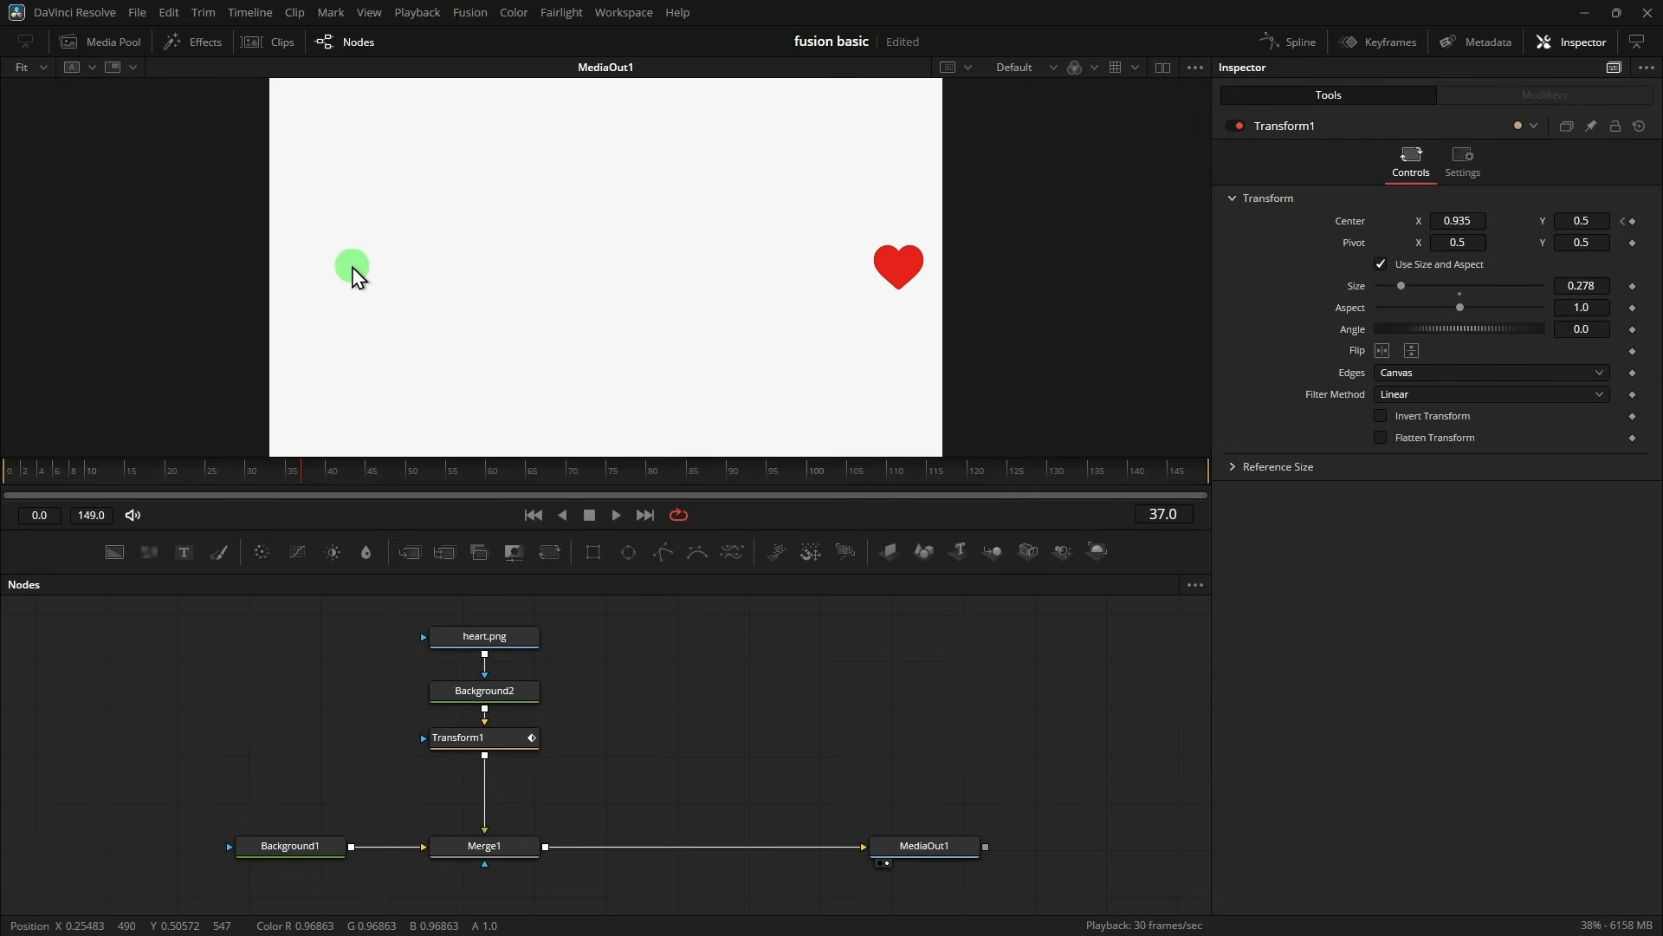
click(254, 487)
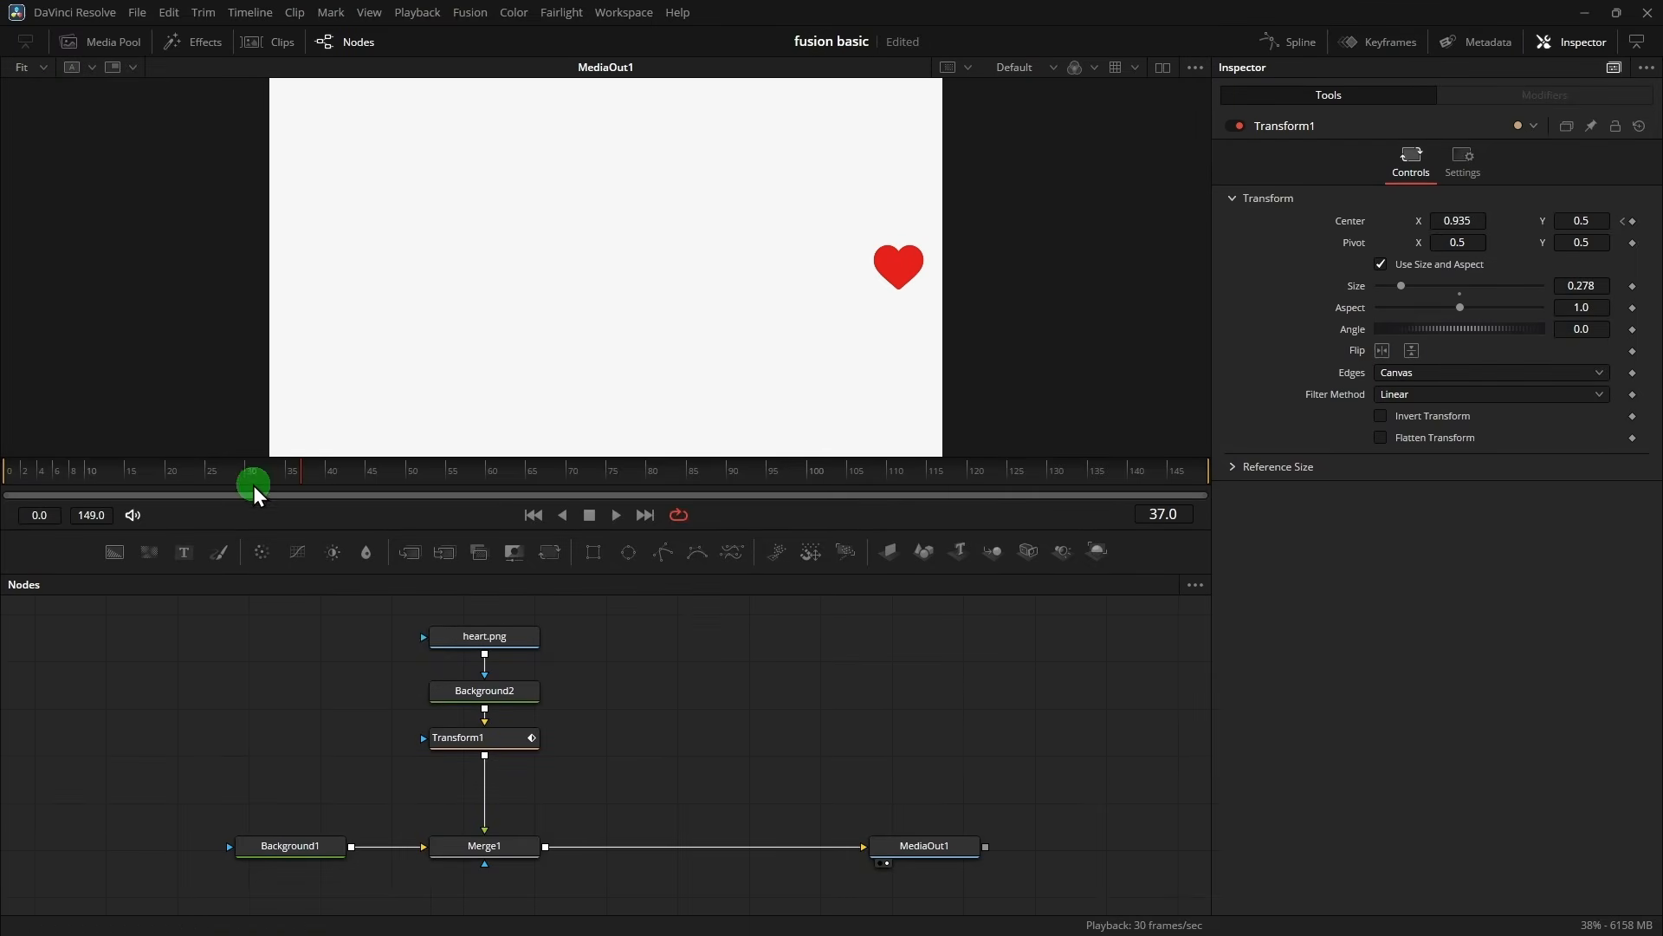
- Replay the composition from the first frame to check the speed of the heart's movement
drag(222, 480, 5, 493)
click(225, 544)
key(space)
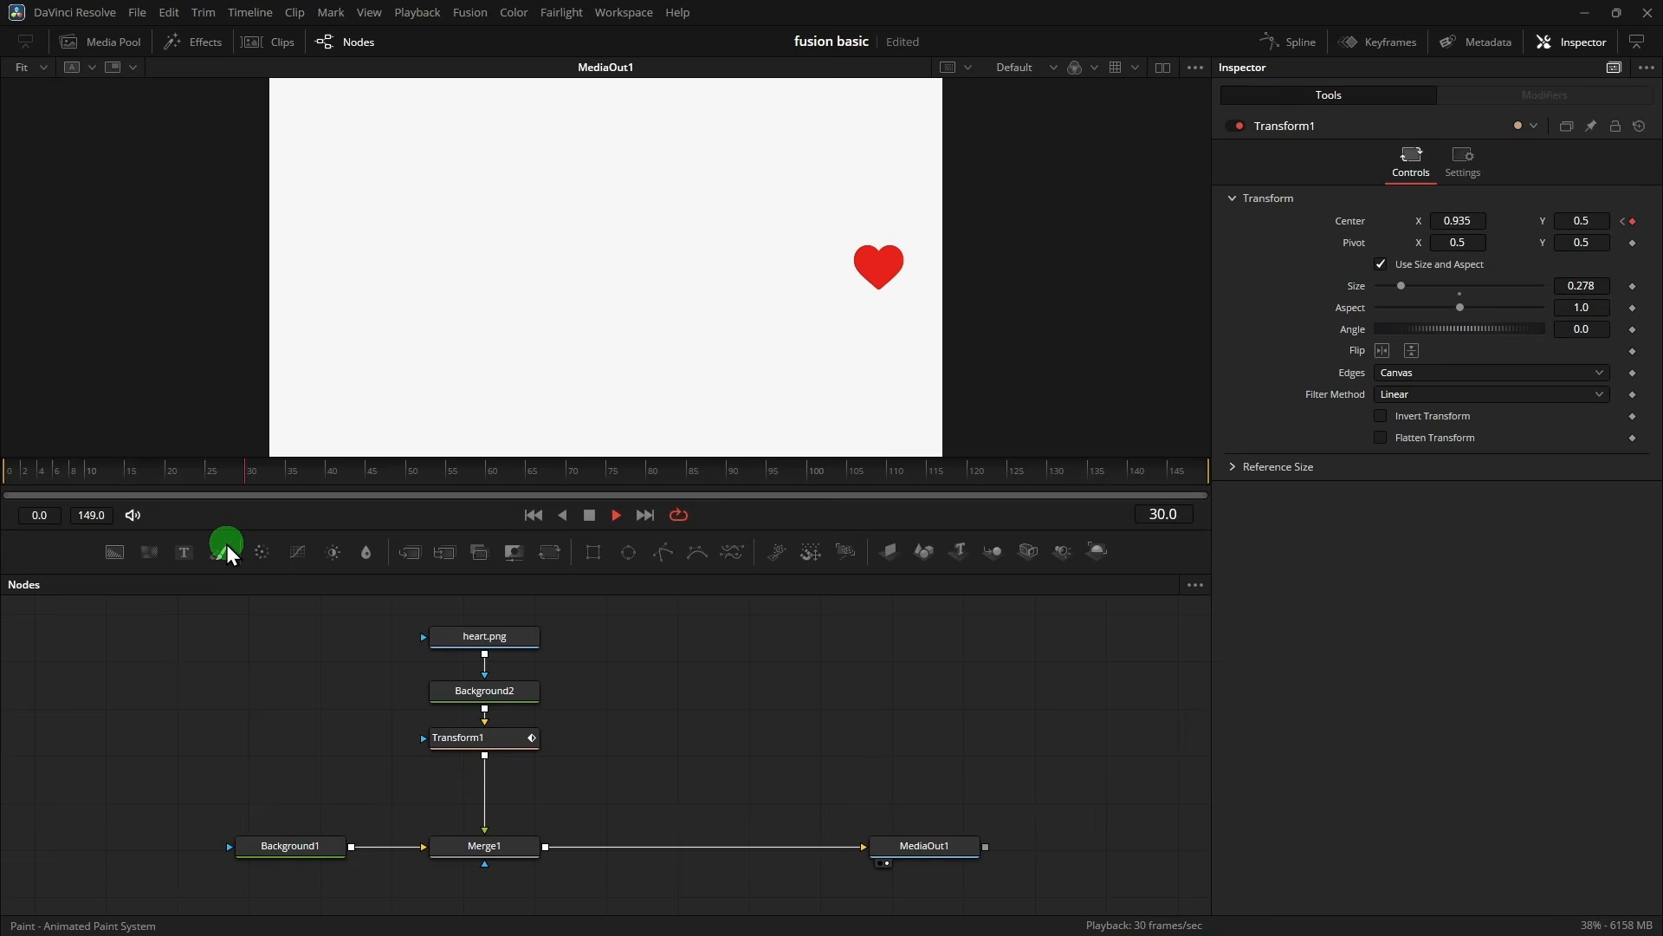
click(260, 442)
click(843, 305)
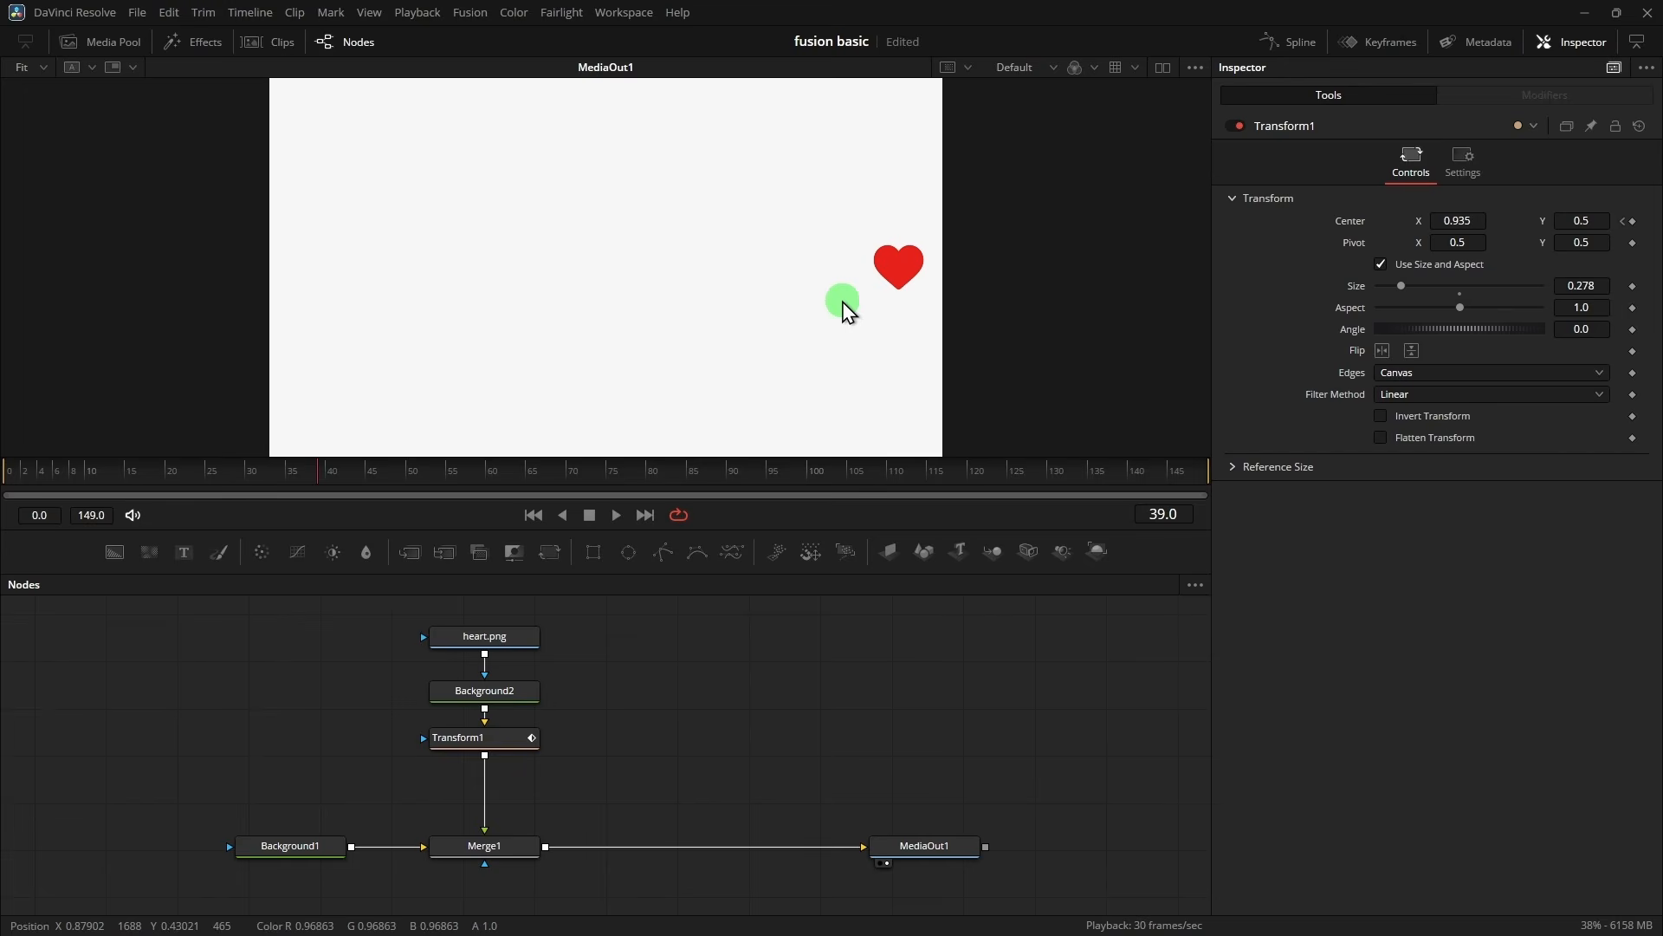
click(757, 486)
- Open the Spline editor for Transform1, enable its Center path's Displacement curve, and give the node graph more width
click(499, 747)
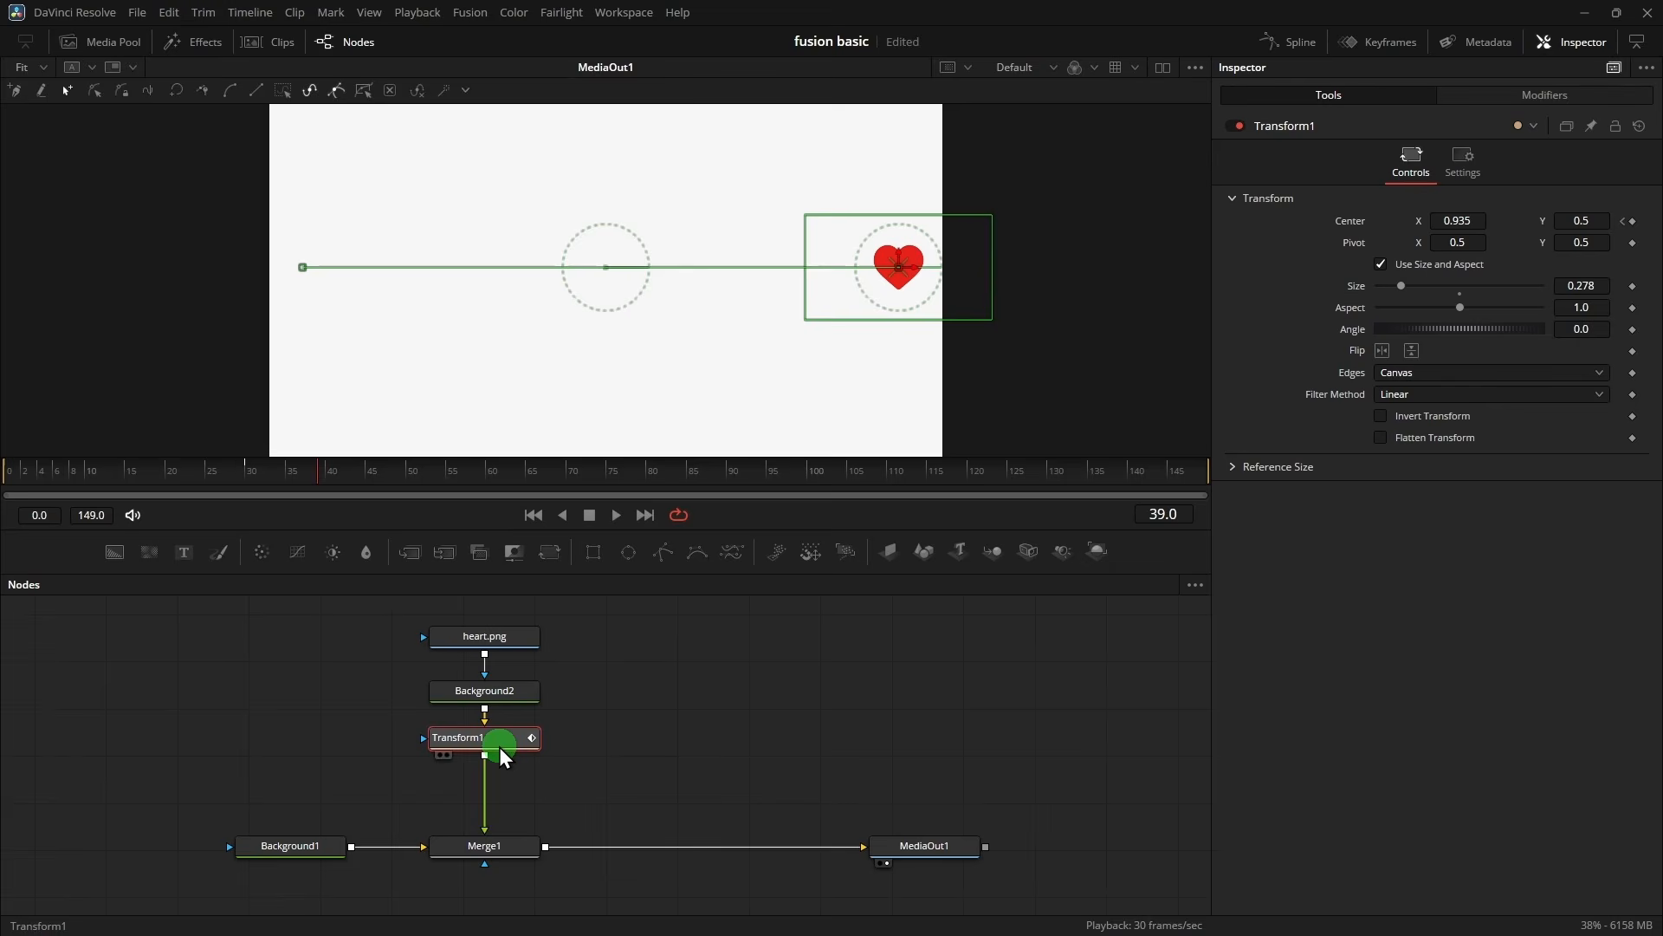
click(1299, 43)
click(502, 624)
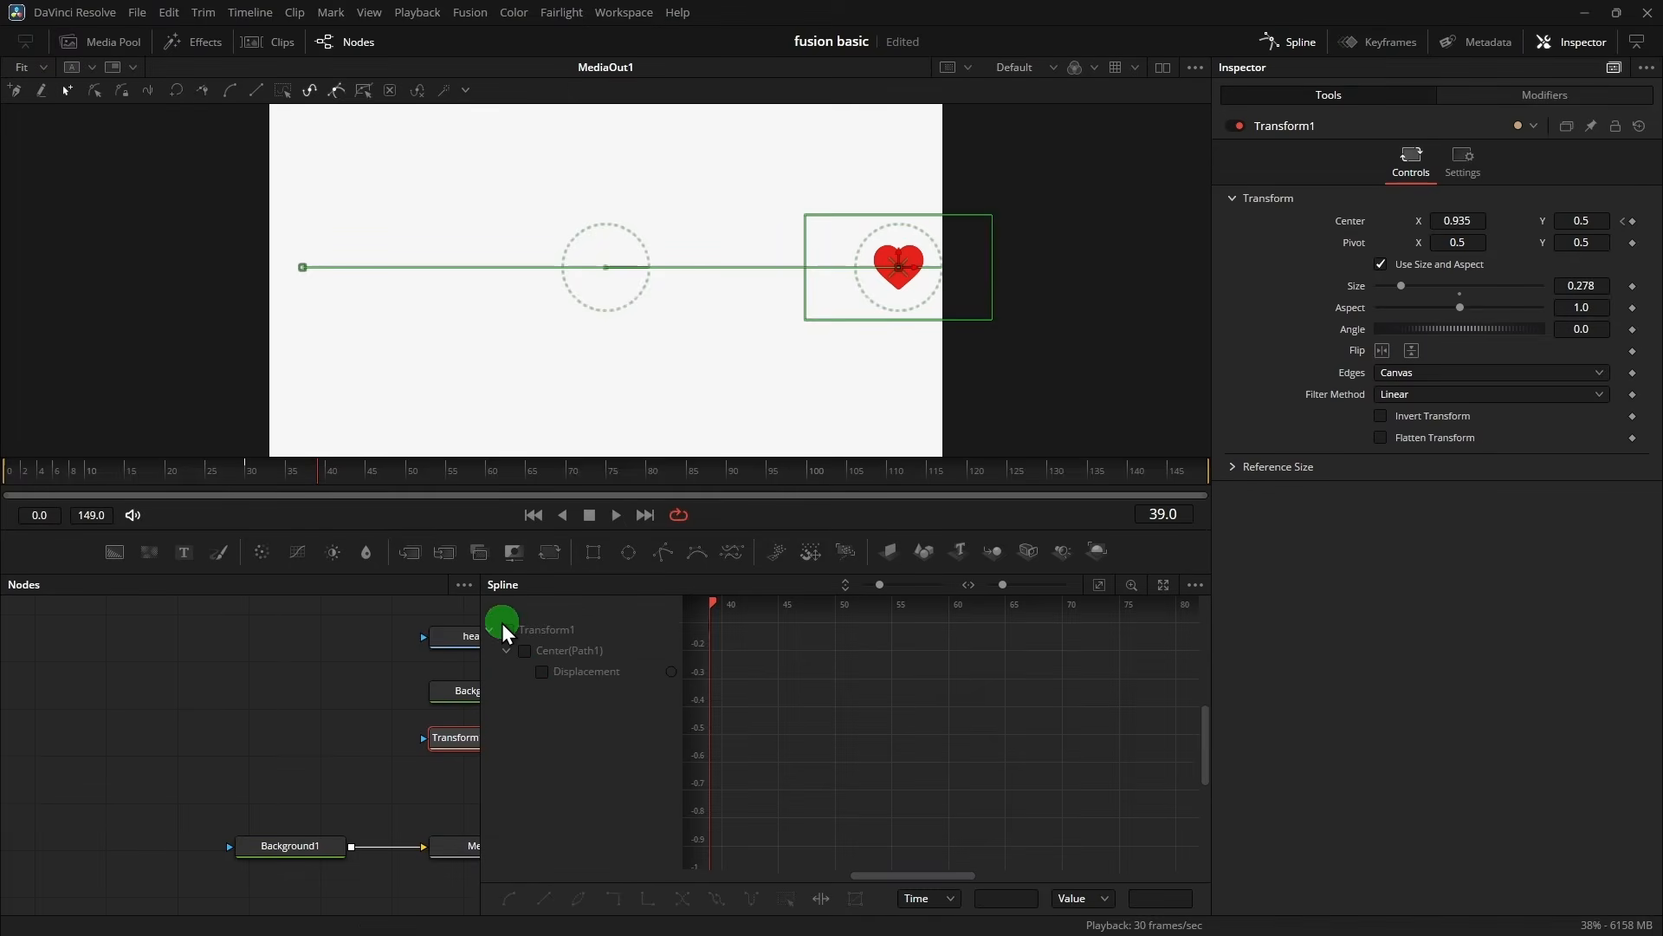
click(514, 632)
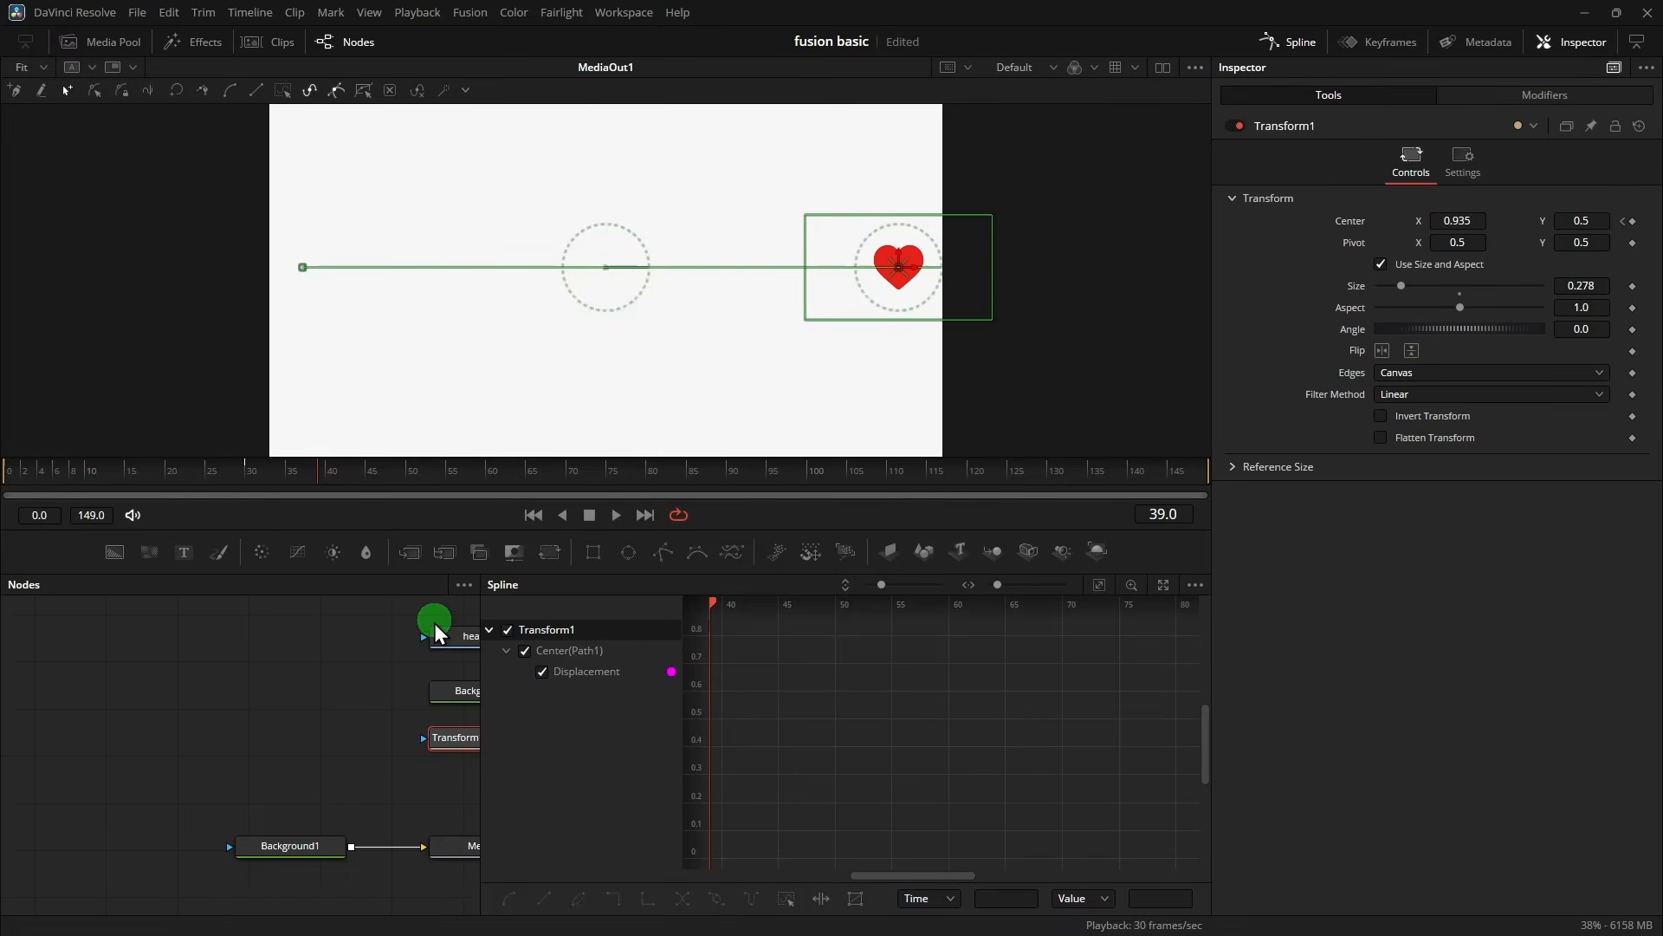
drag(481, 579, 684, 582)
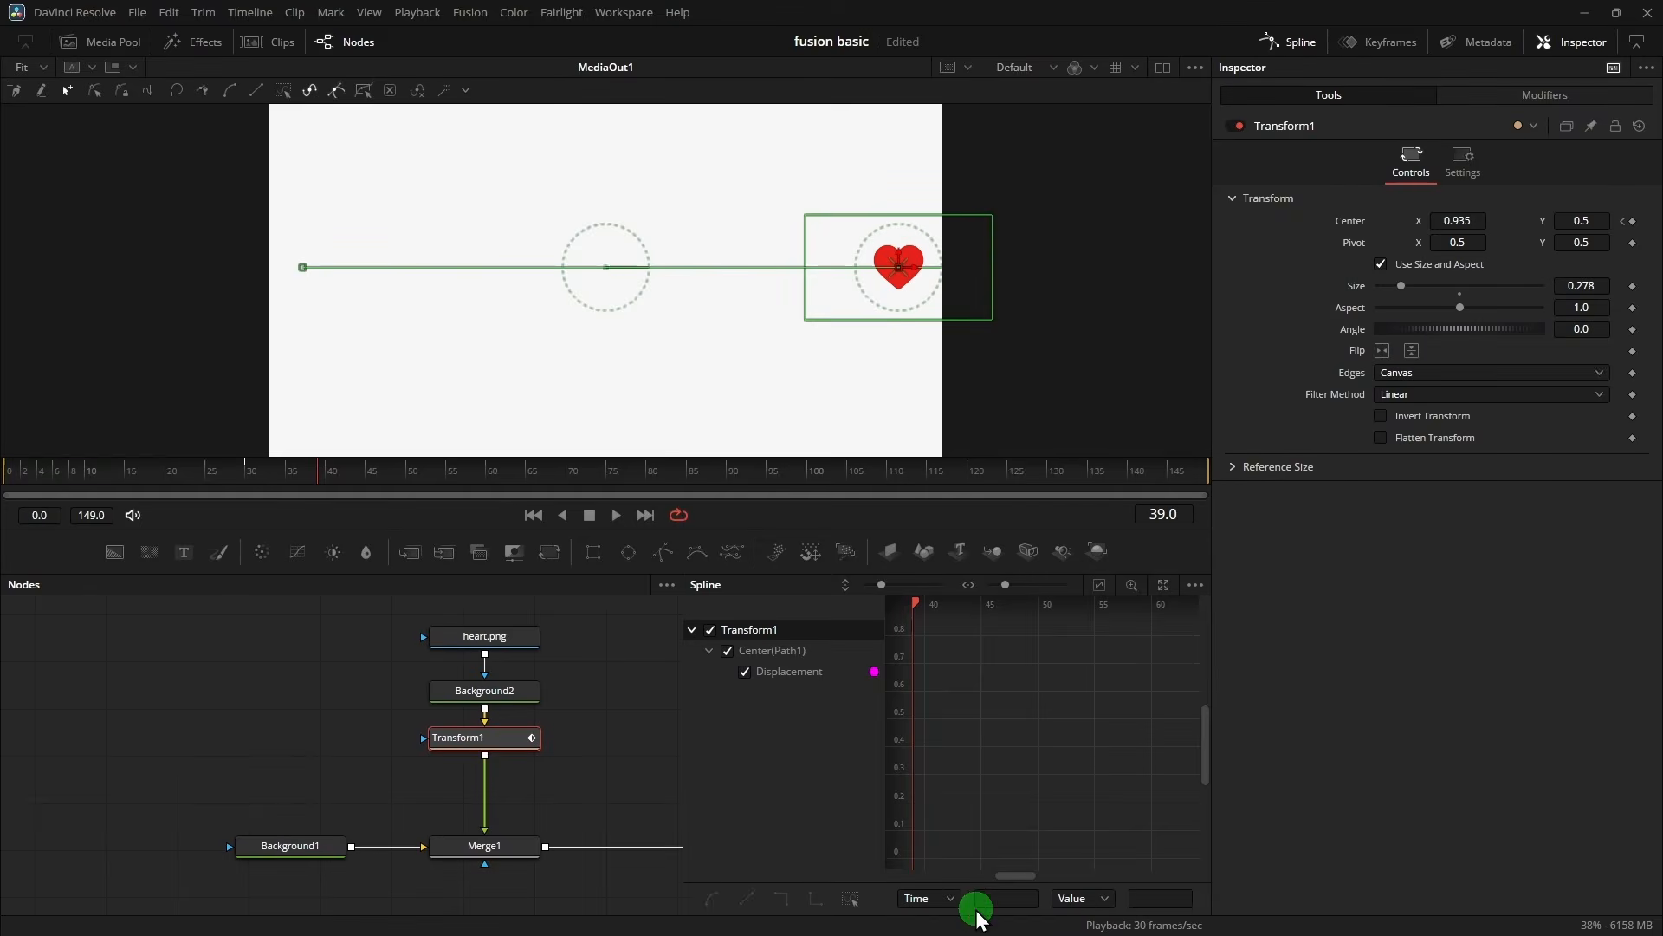
- Enlarge the Spline editor, hide the Inspector for extra room, and fit the whole Displacement curve in the graph
right_click(1078, 714)
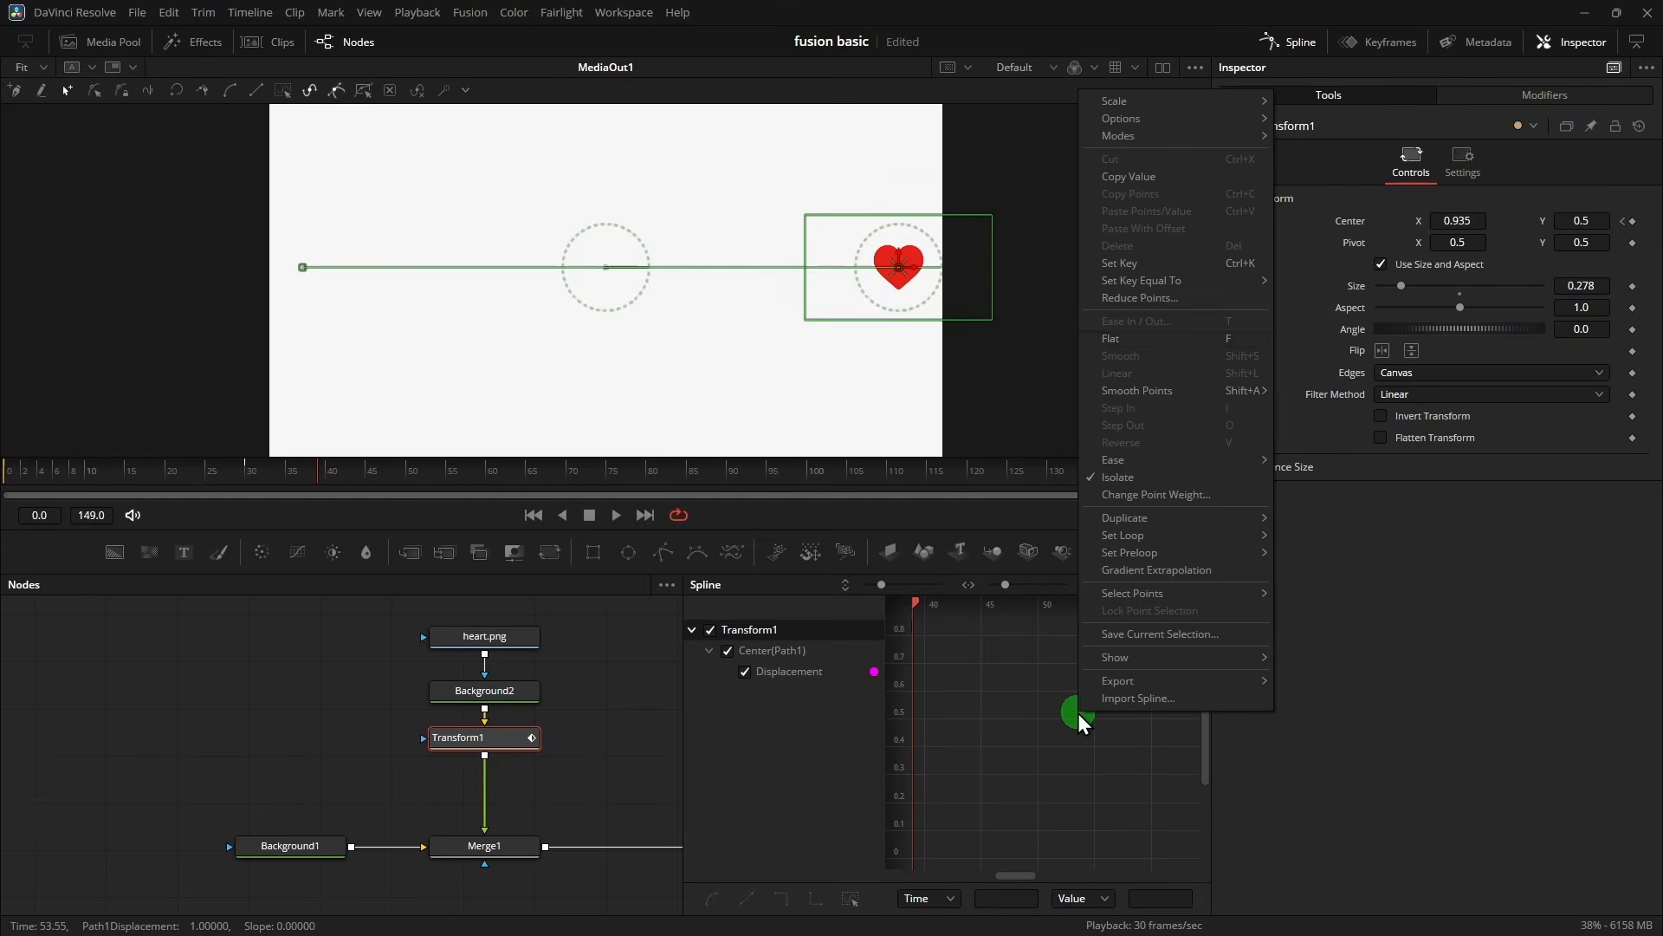
click(1054, 788)
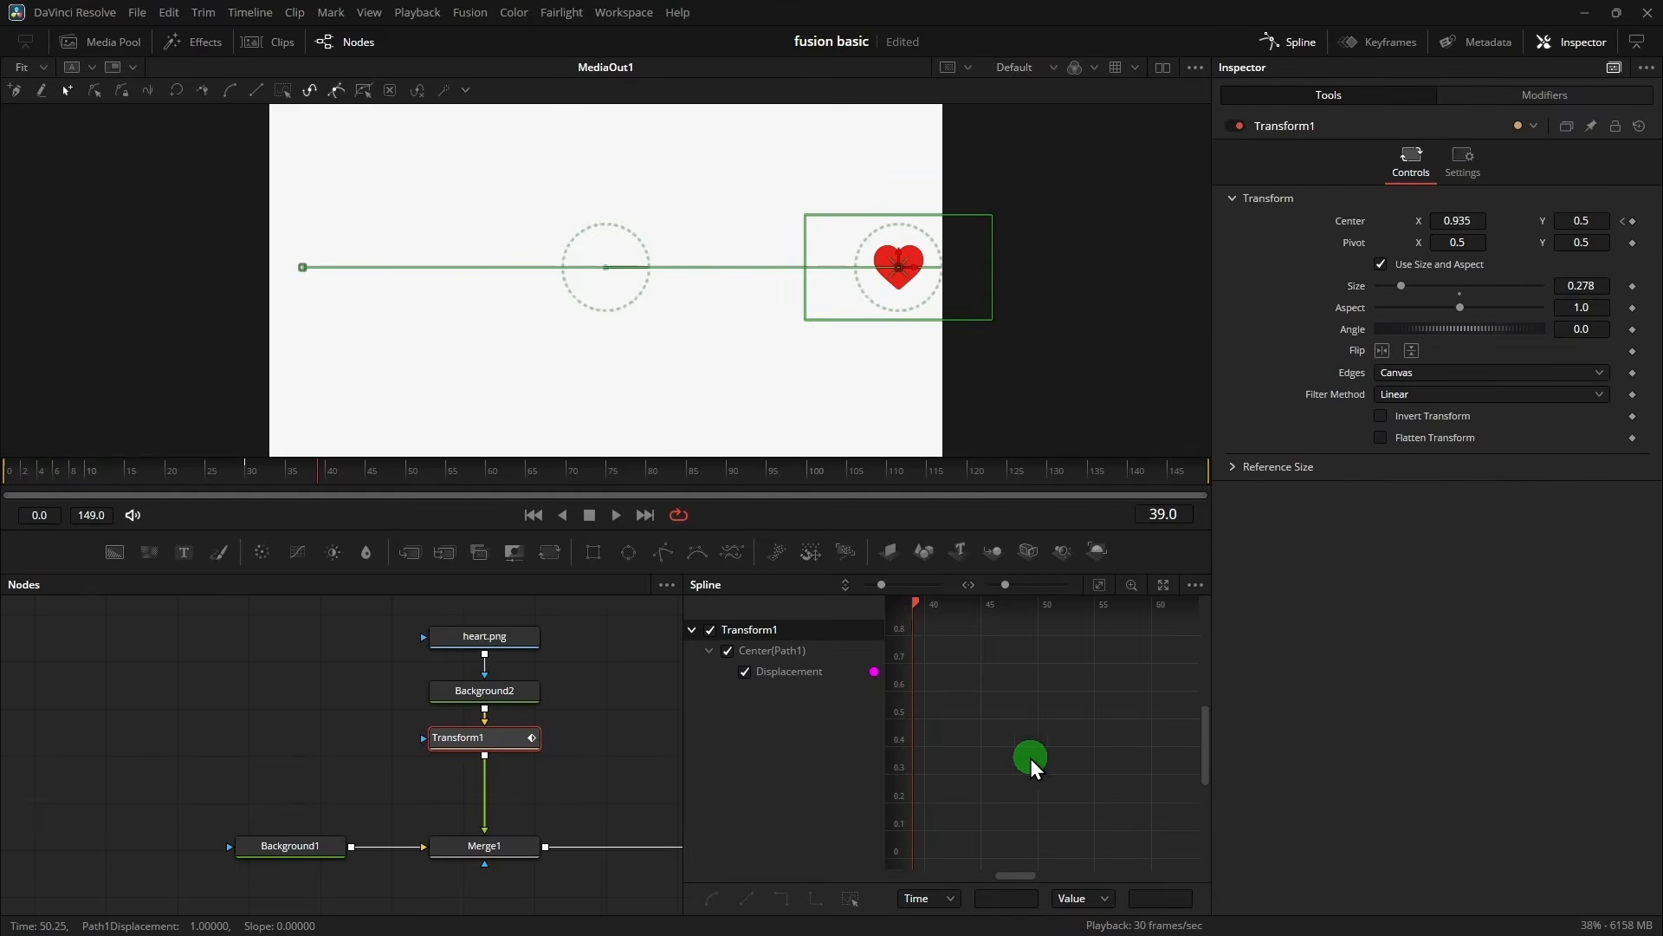
drag(687, 588, 290, 594)
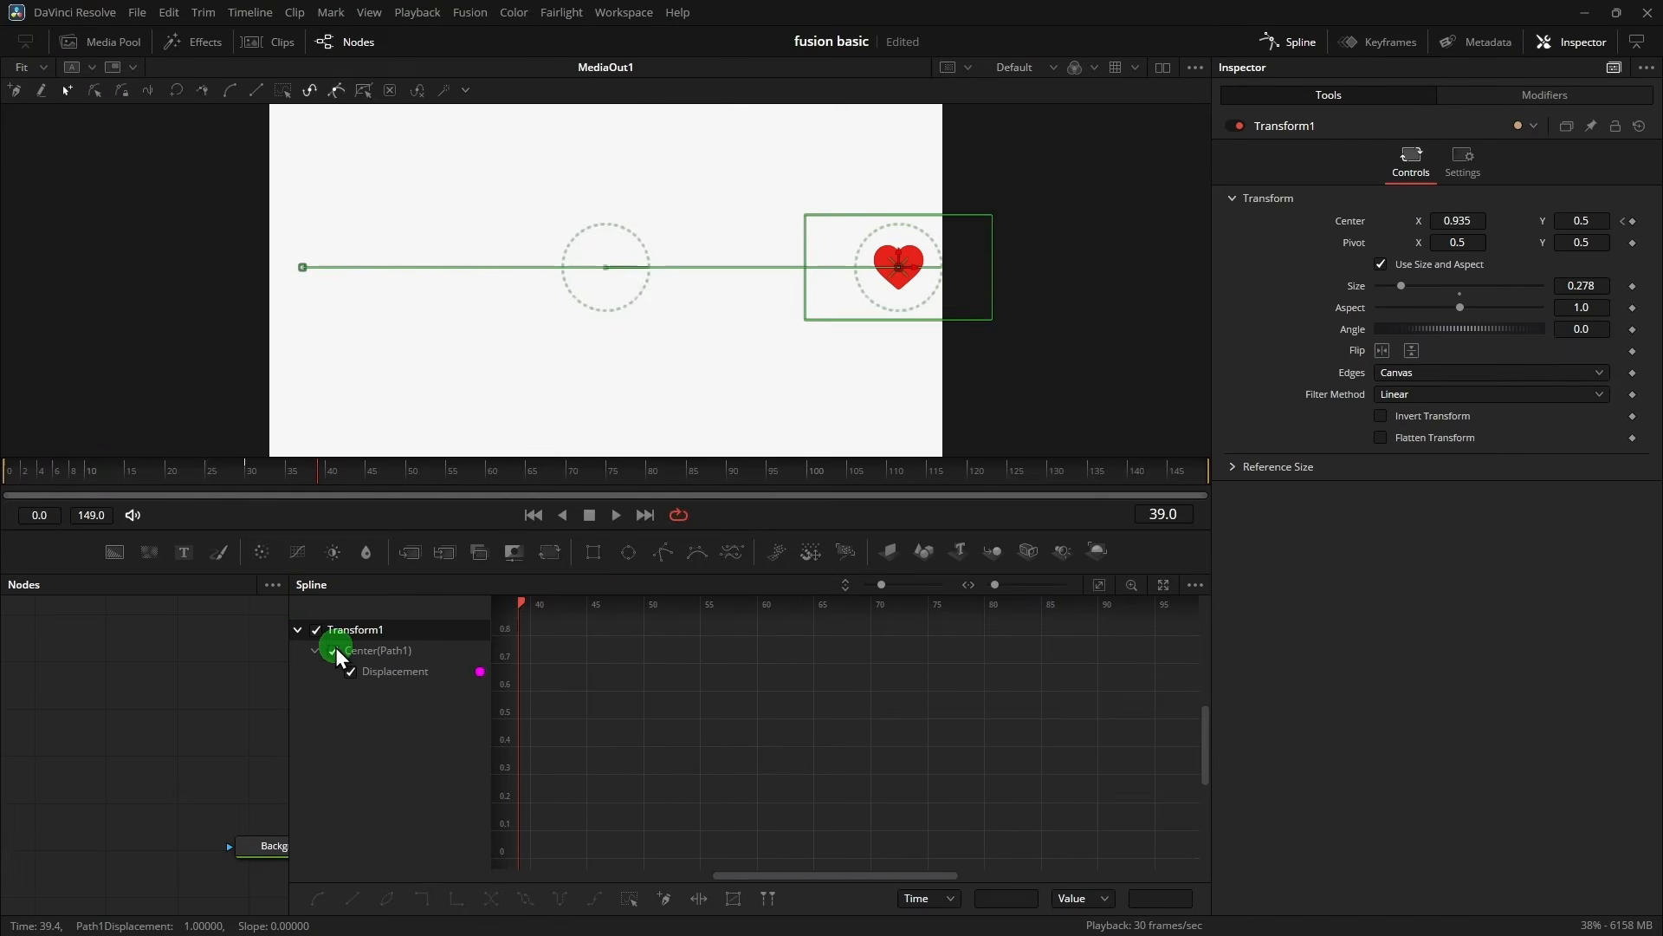
drag(290, 588, 387, 625)
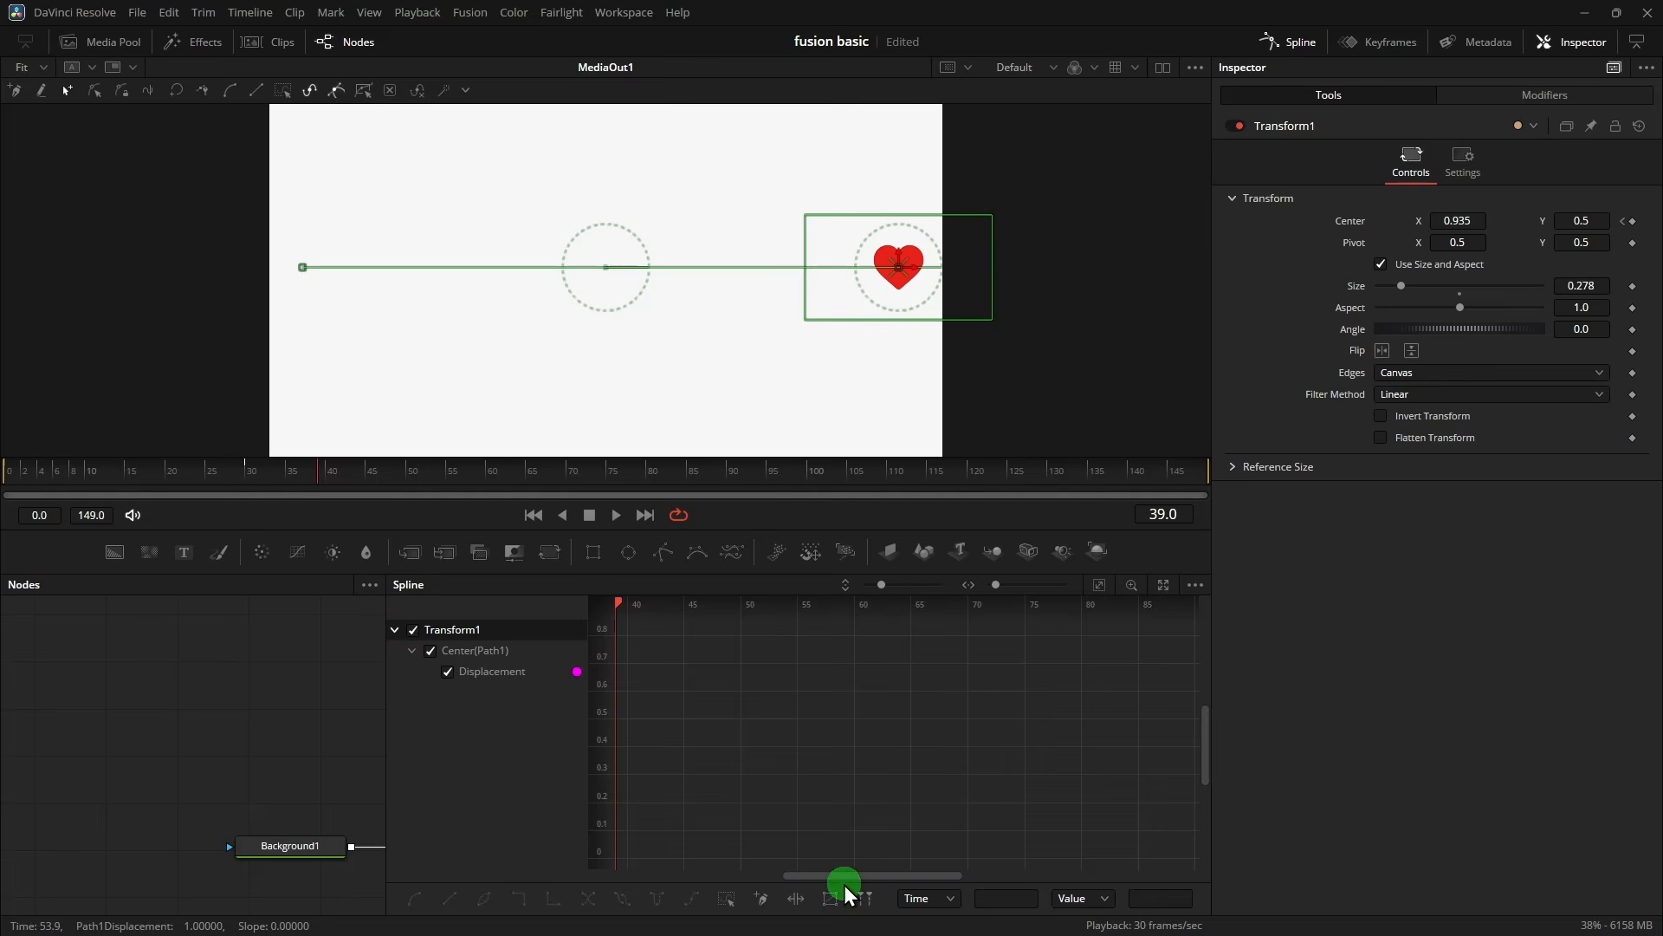
click(1598, 50)
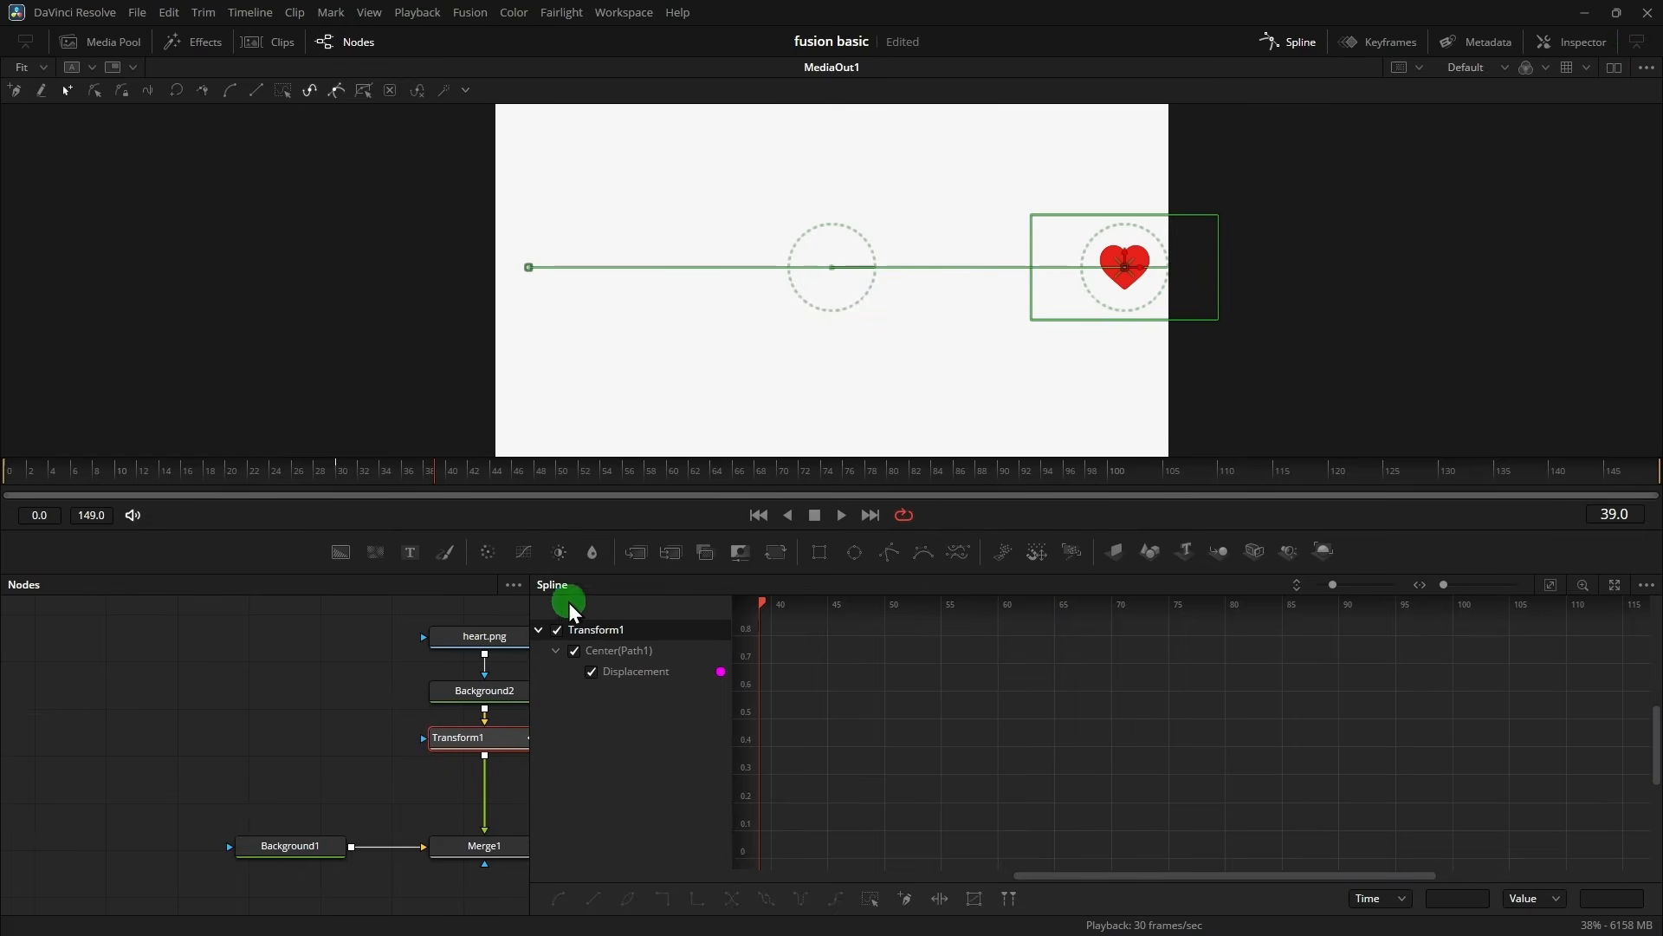
click(1553, 590)
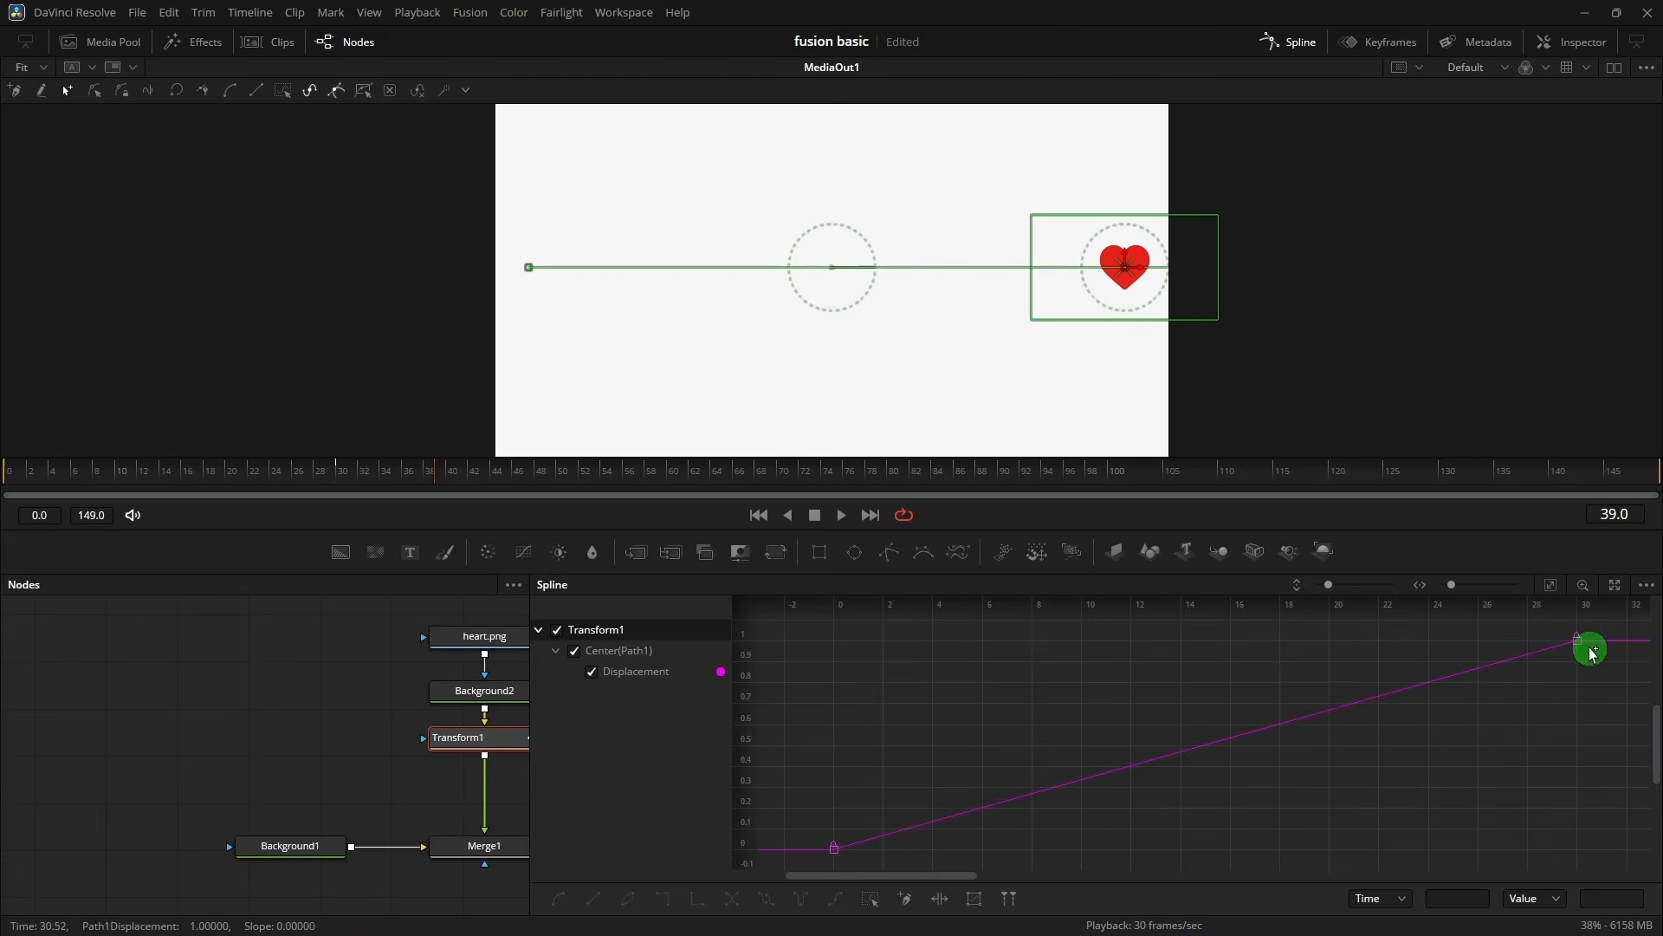
- Select both keyframes of the Displacement curve and apply the In Quadratic ease
scroll(1465, 721, down, 1)
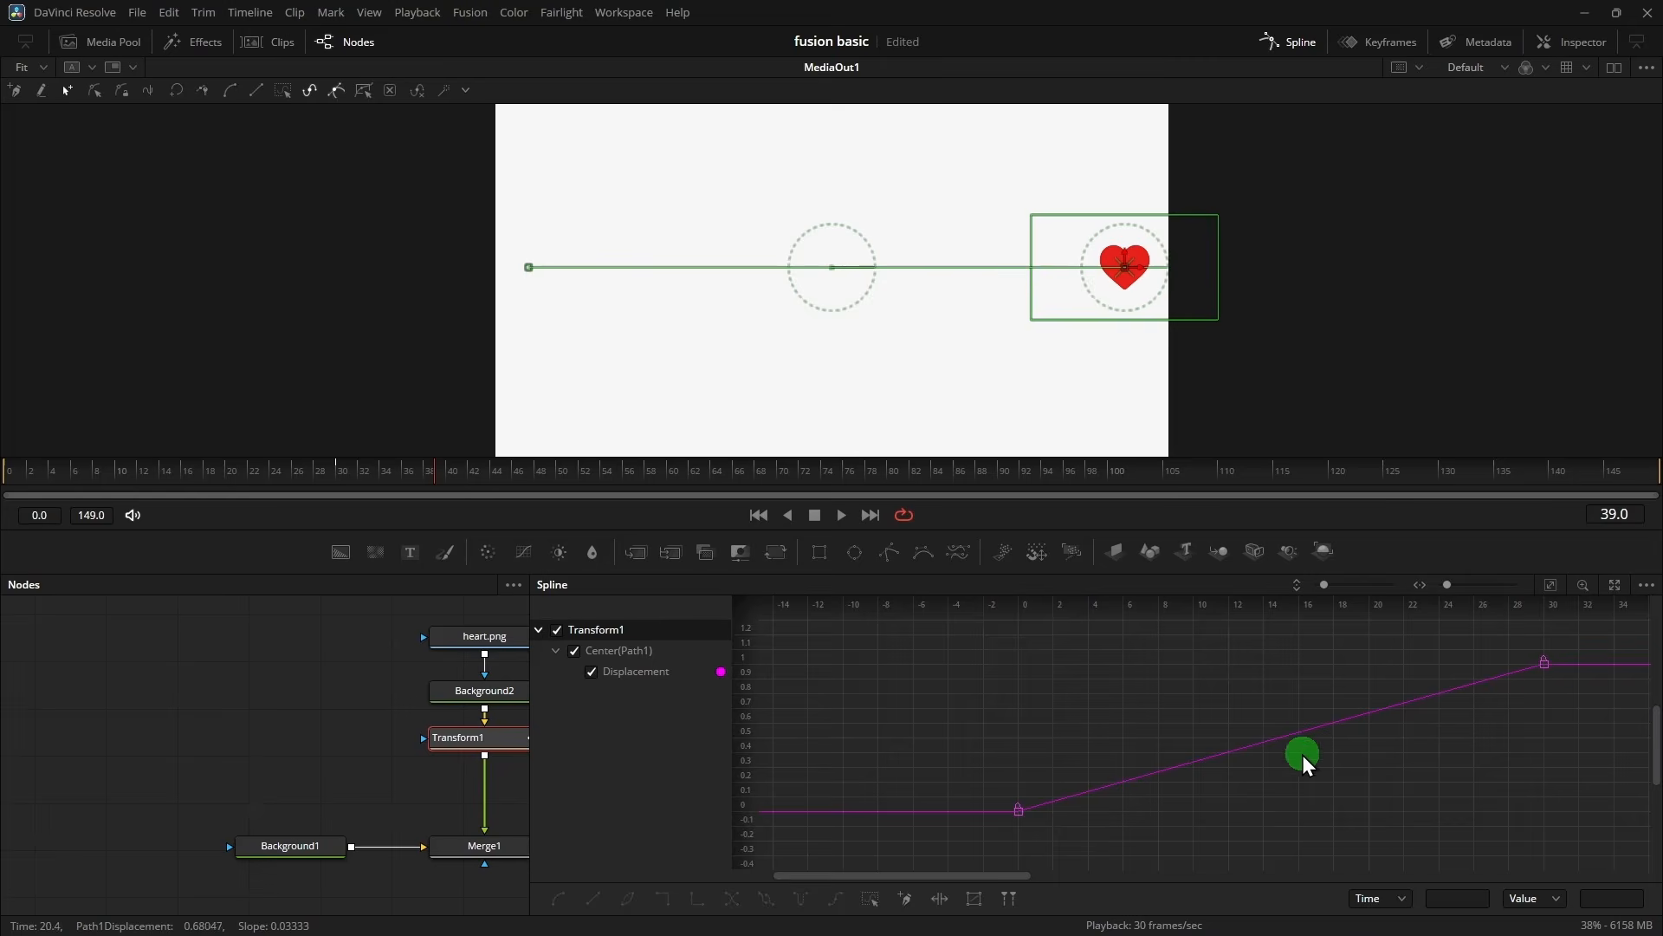
scroll(1409, 753, up, 1)
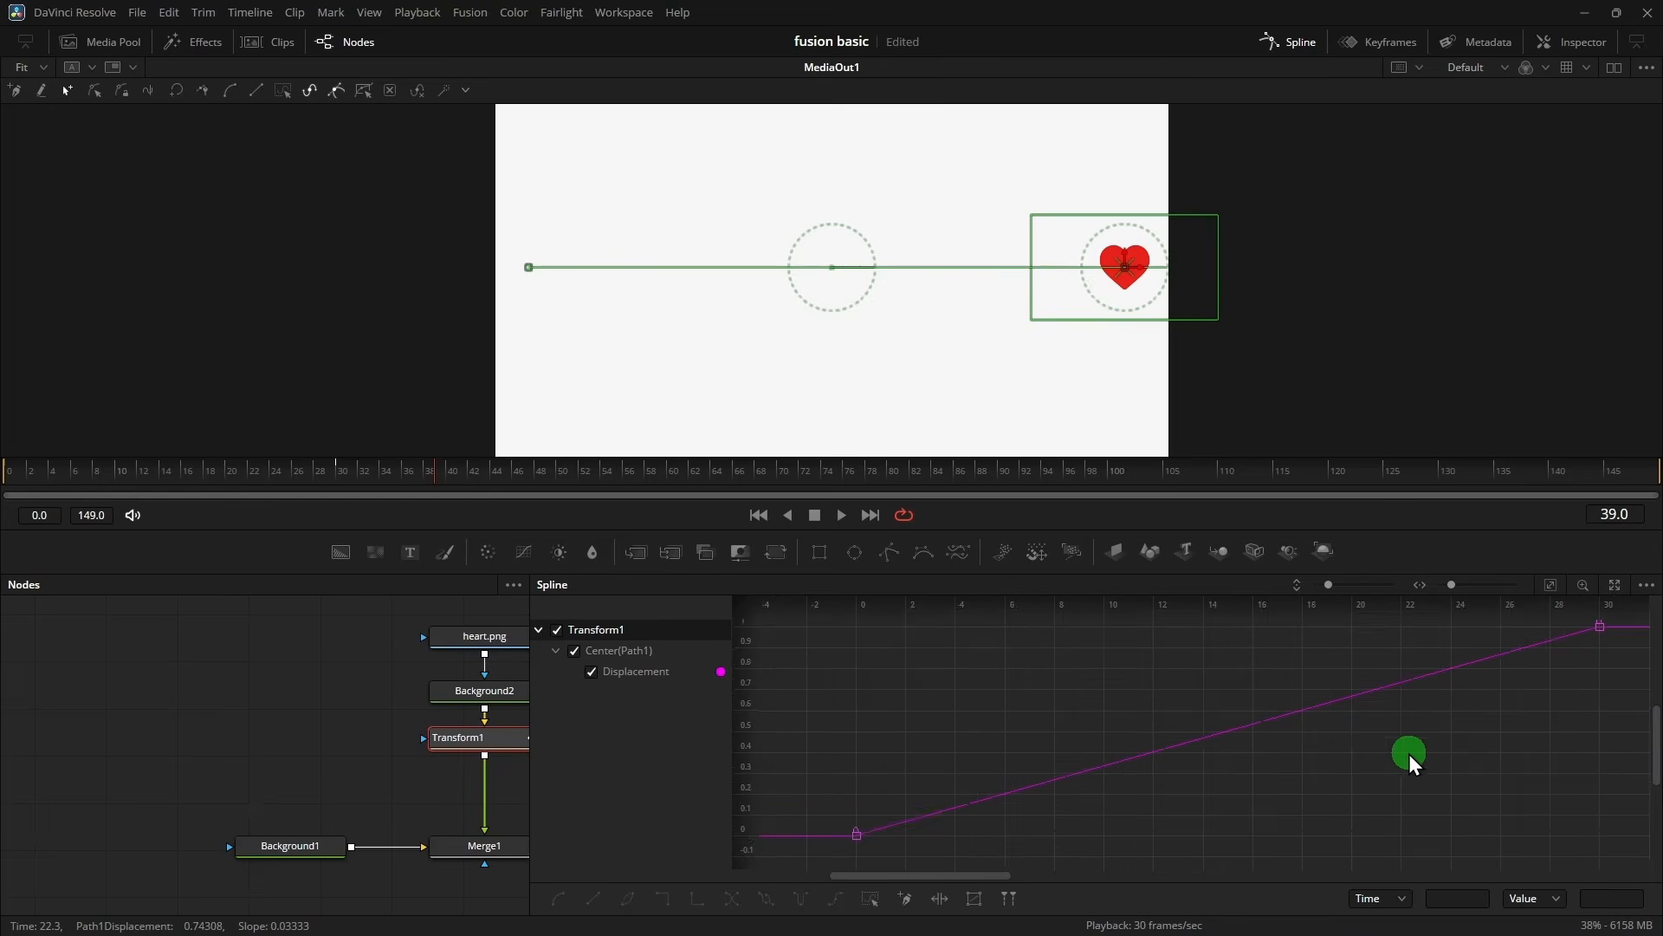
scroll(1408, 754, down, 1)
drag(1594, 653, 949, 843)
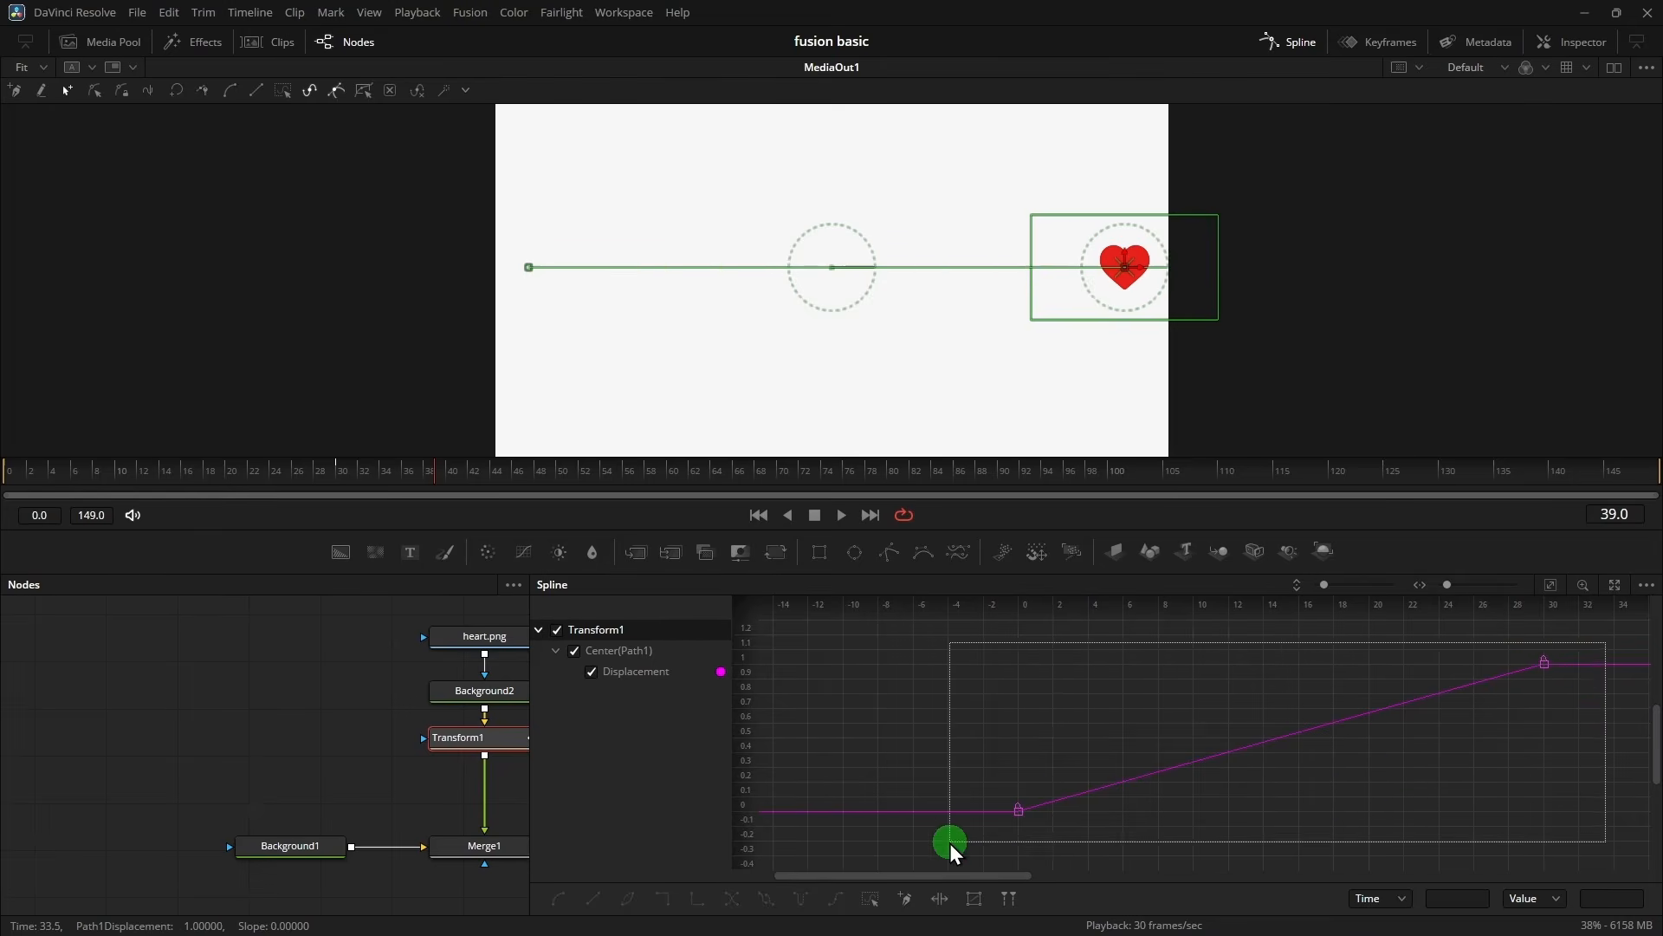
right_click(1288, 768)
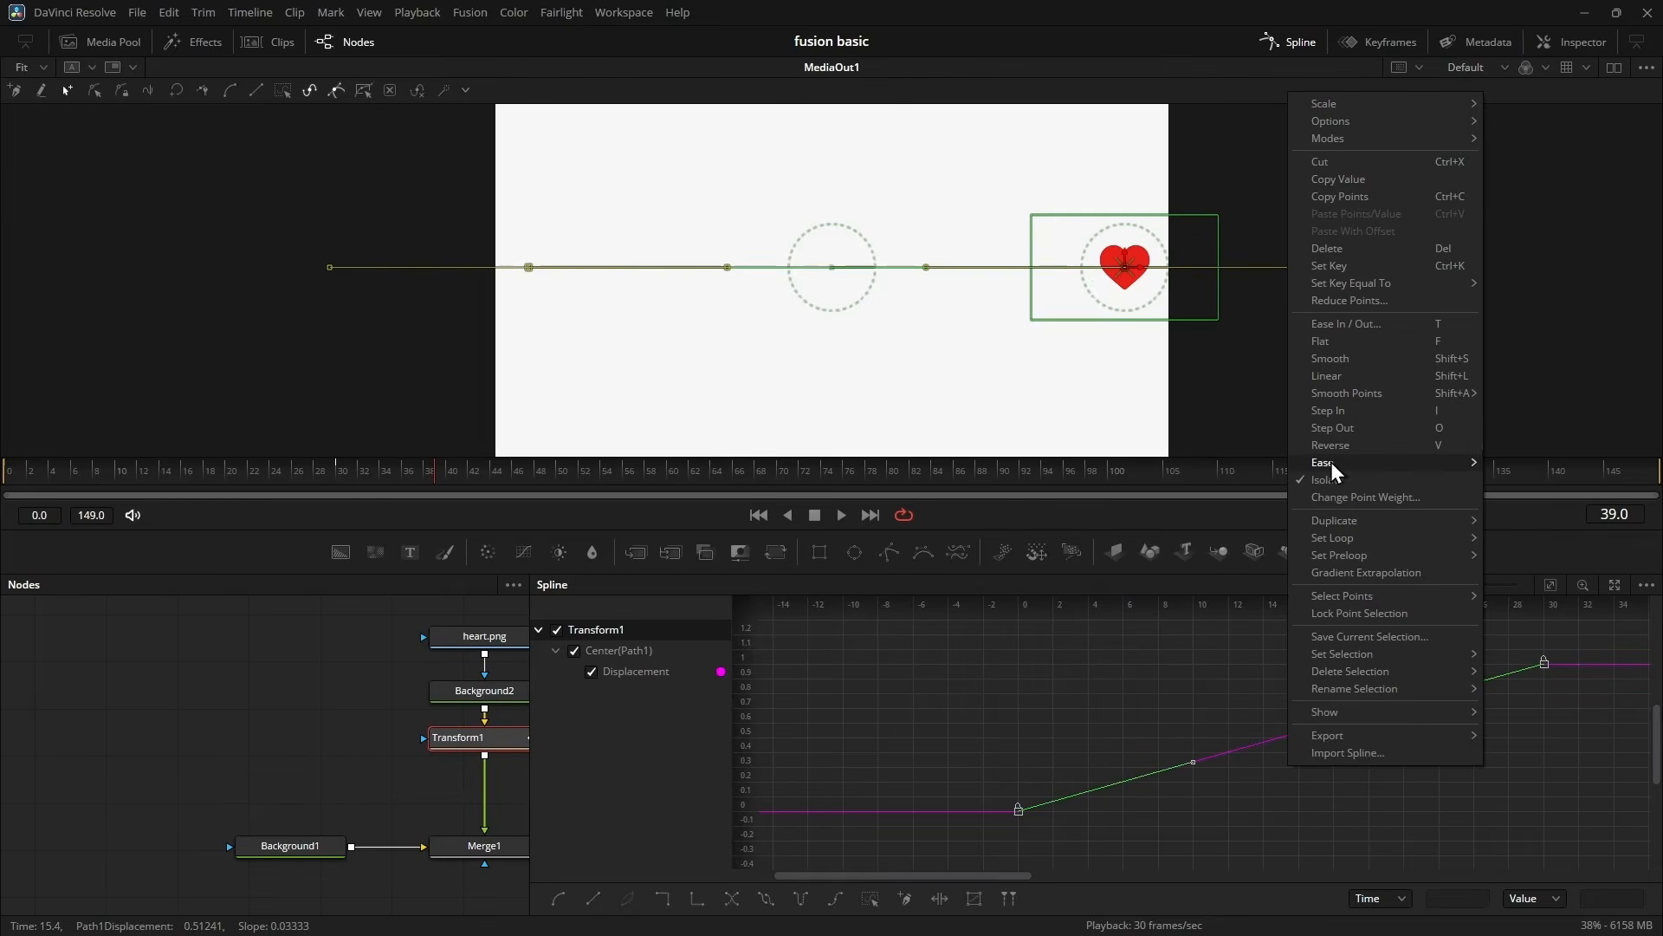
mouse_move(1331, 468)
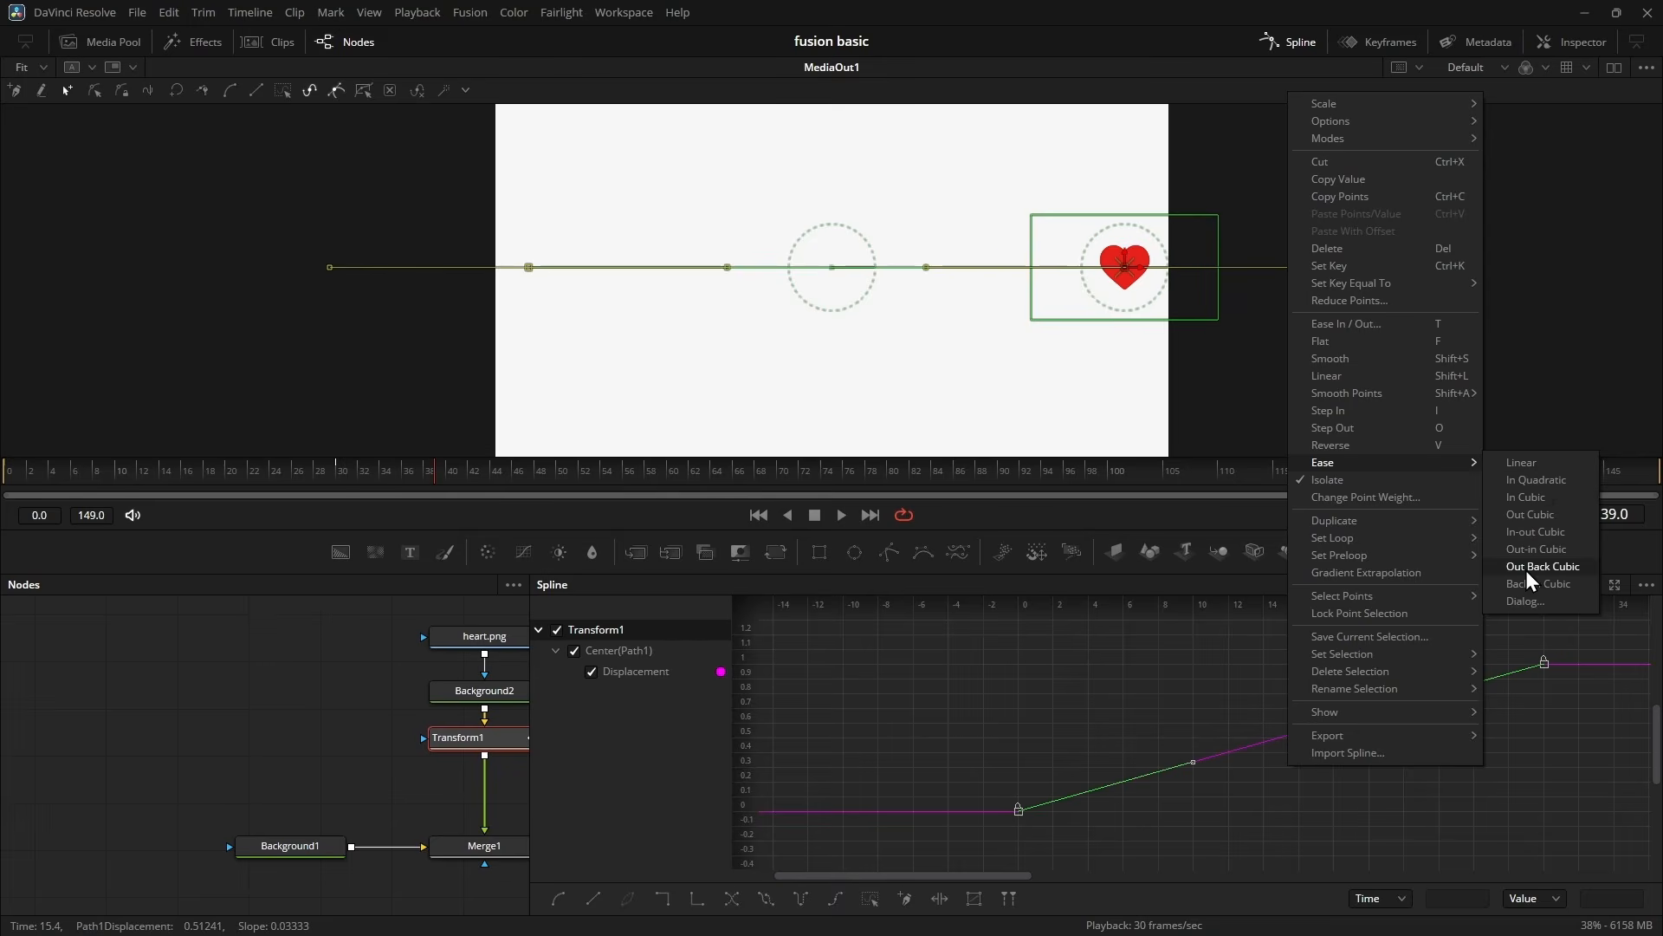
click(1535, 484)
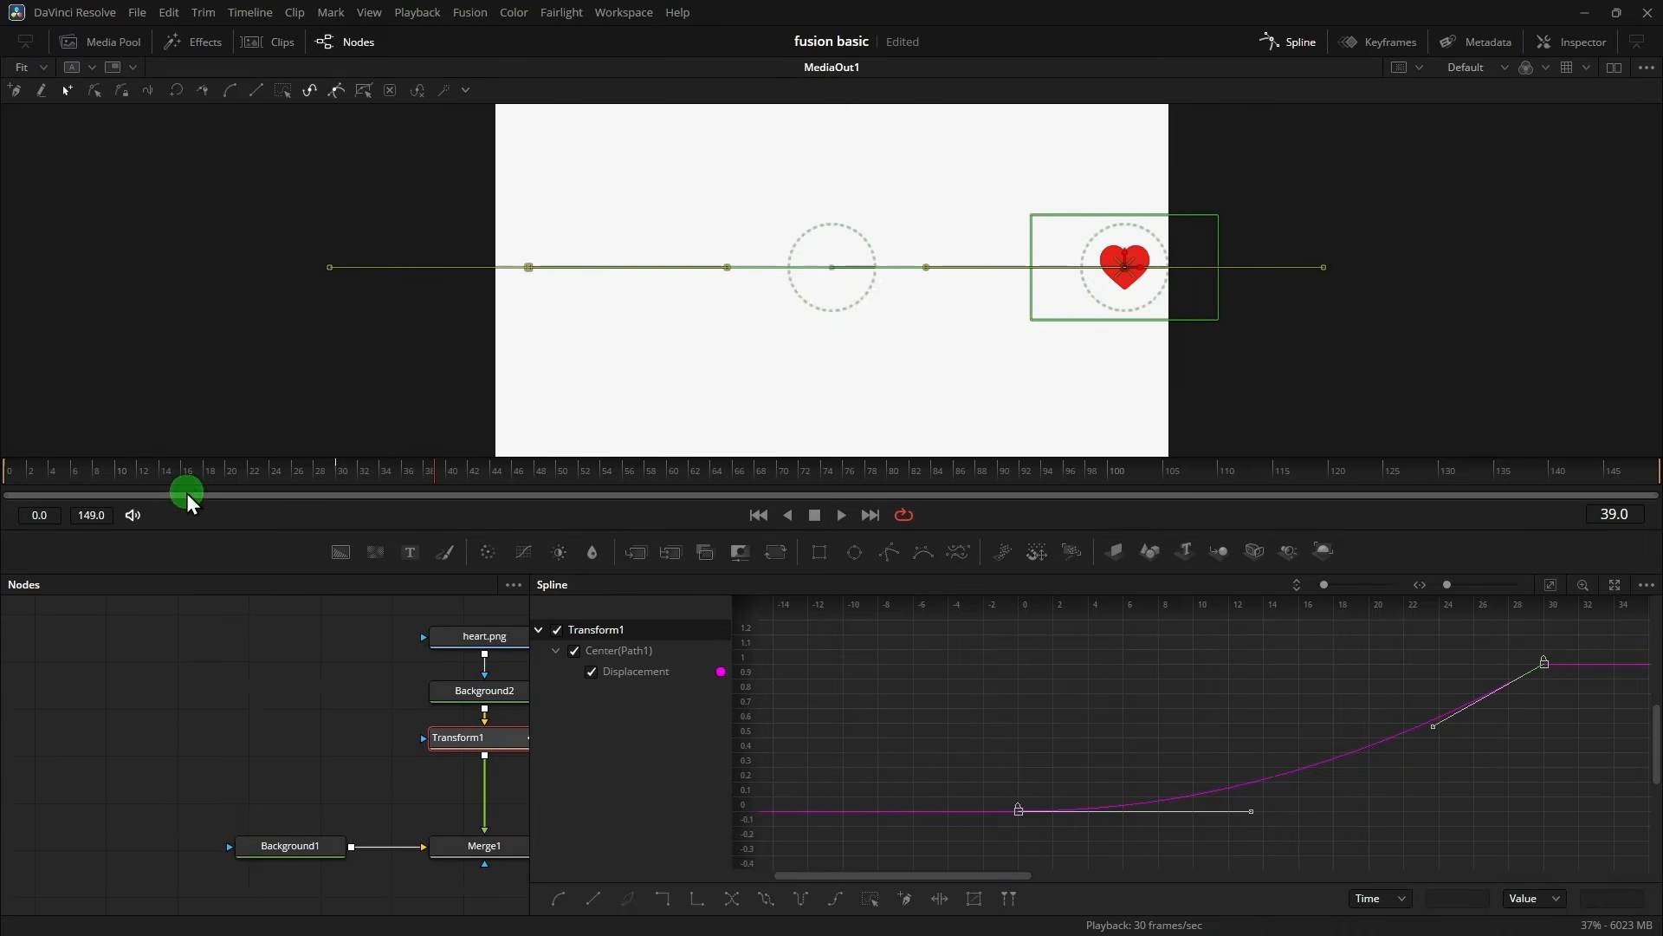
- Play the heart animation from frame 0 to review the In Quadratic easing, and return to frame 0
drag(186, 484, 1, 499)
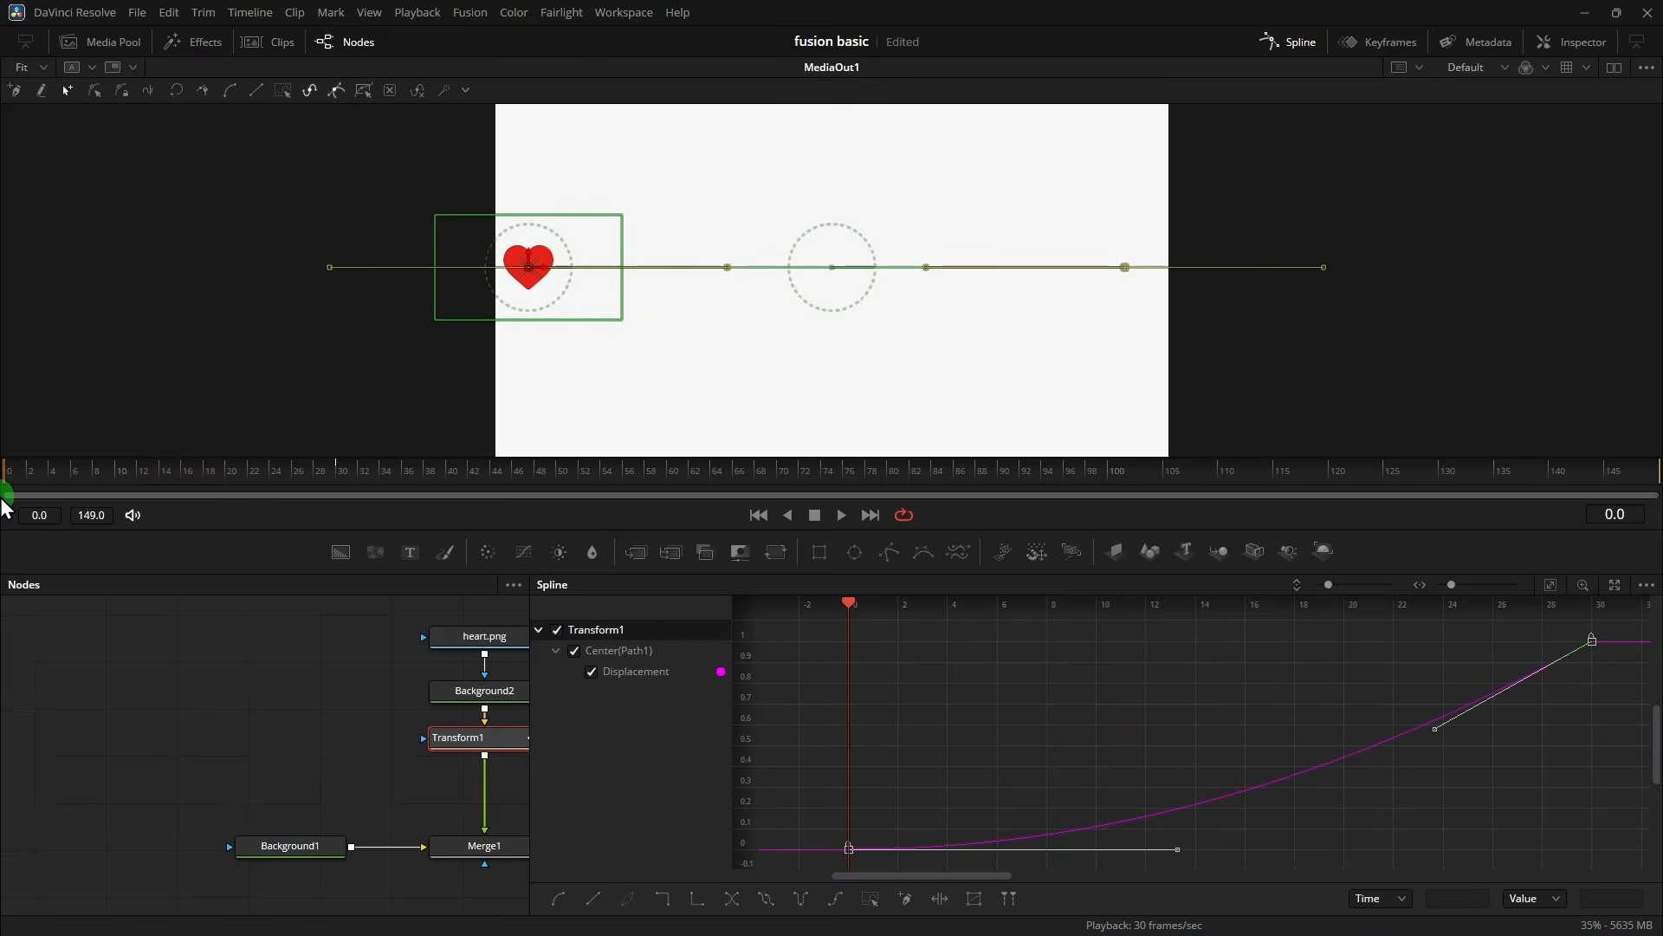
click(321, 715)
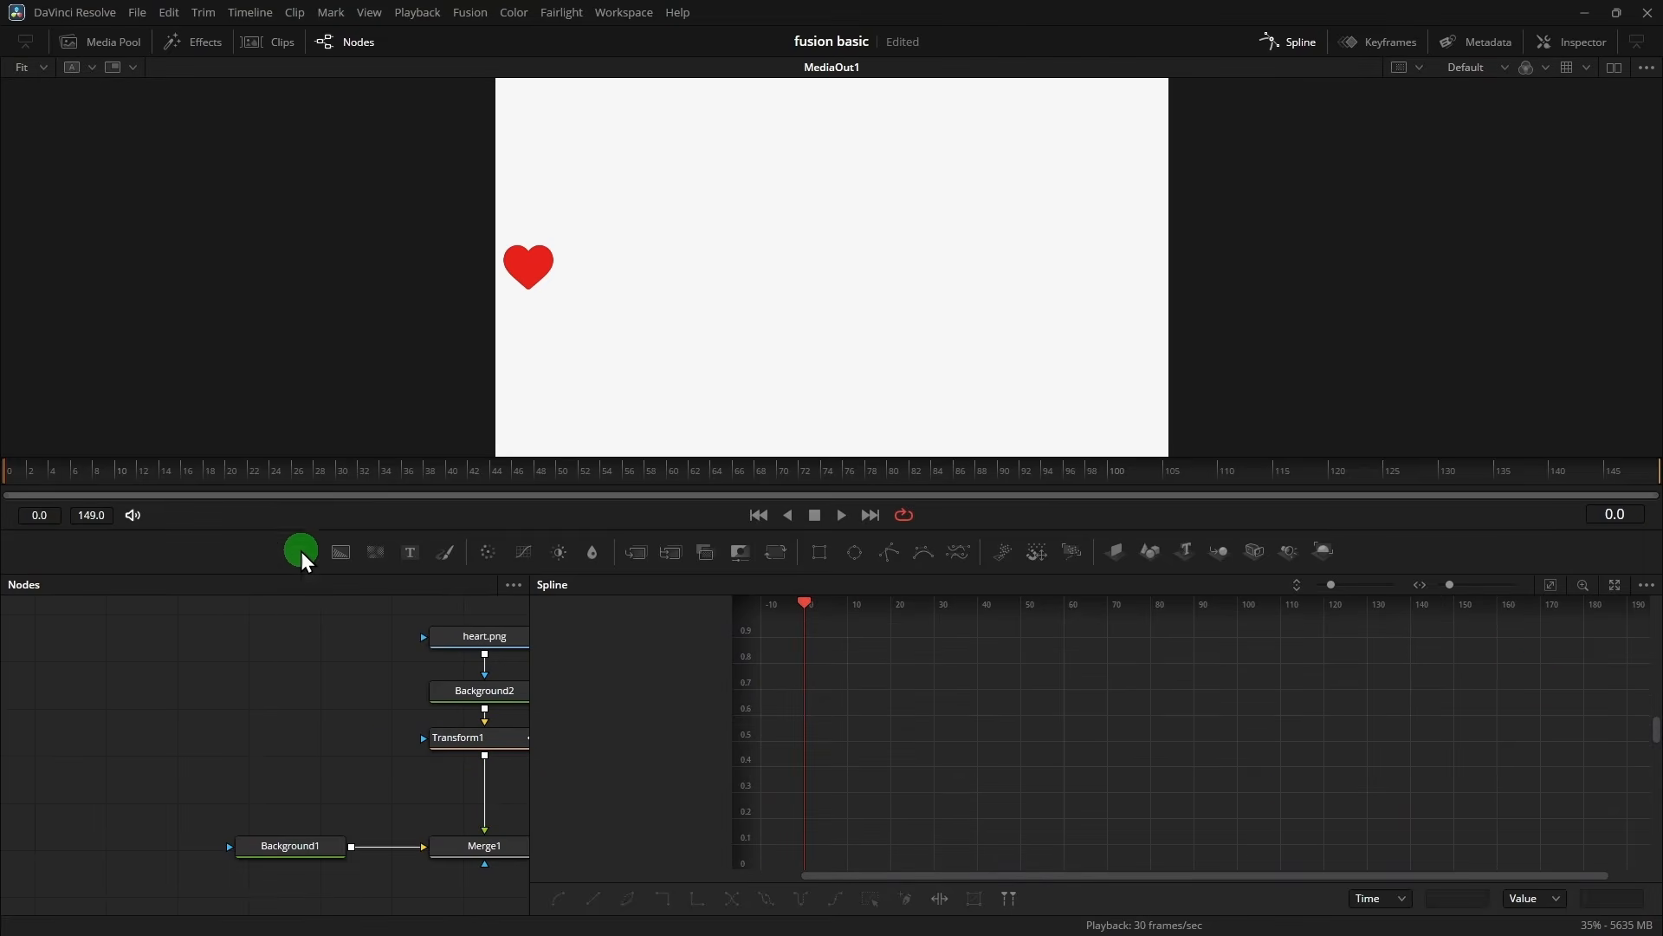
key(space)
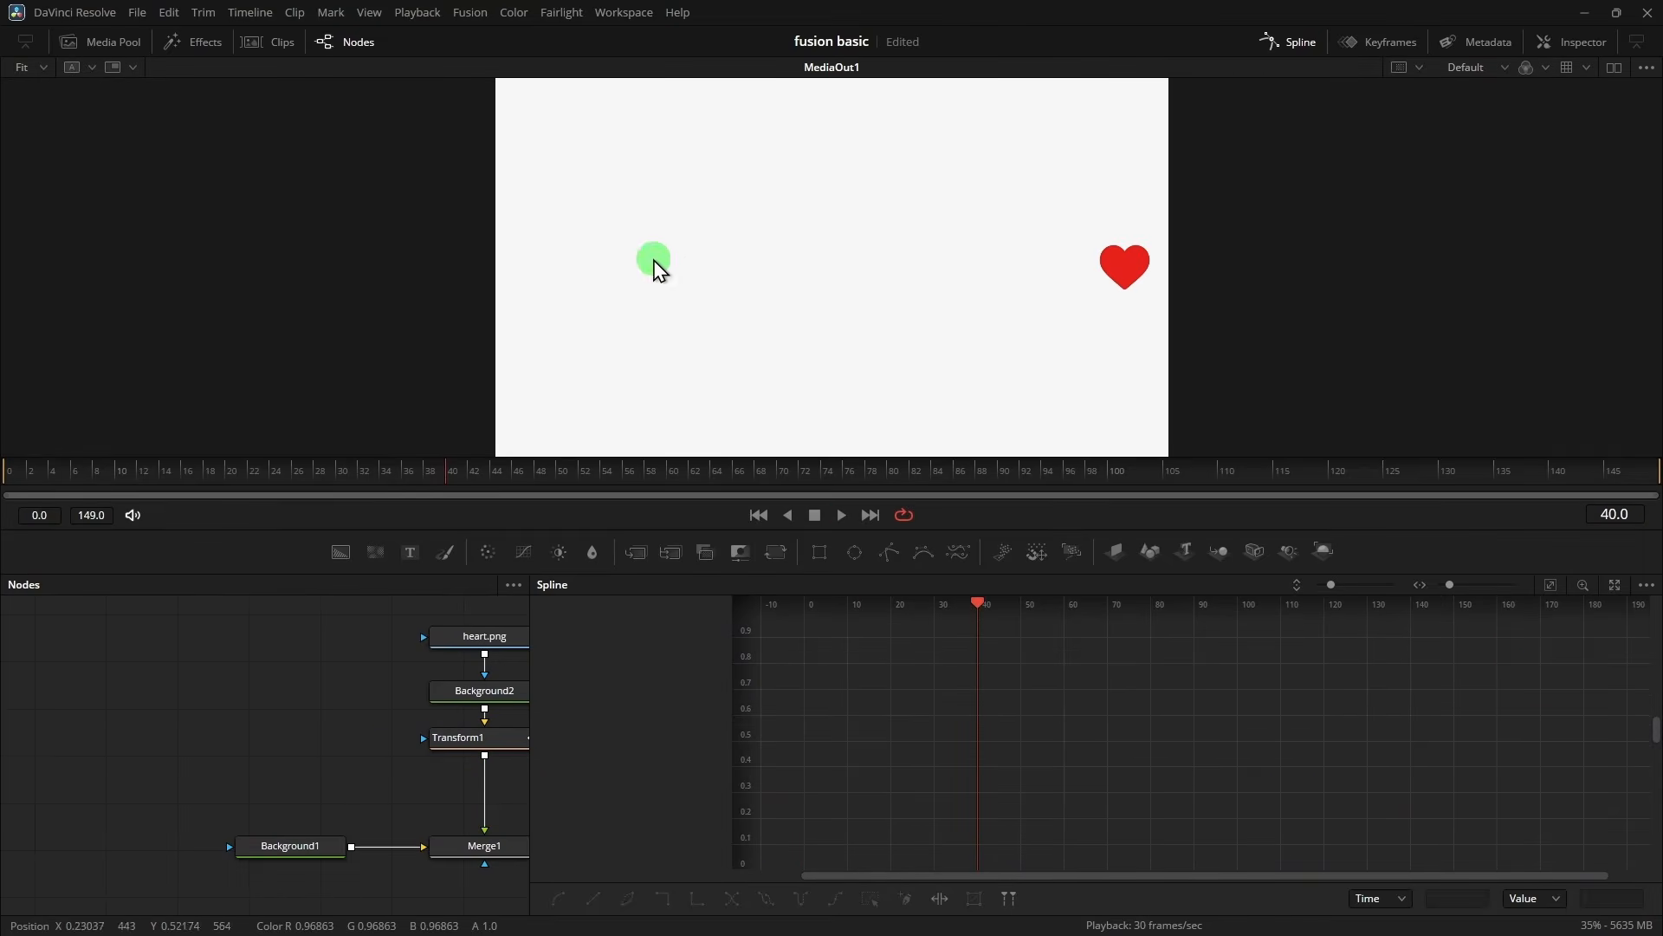
click(7, 472)
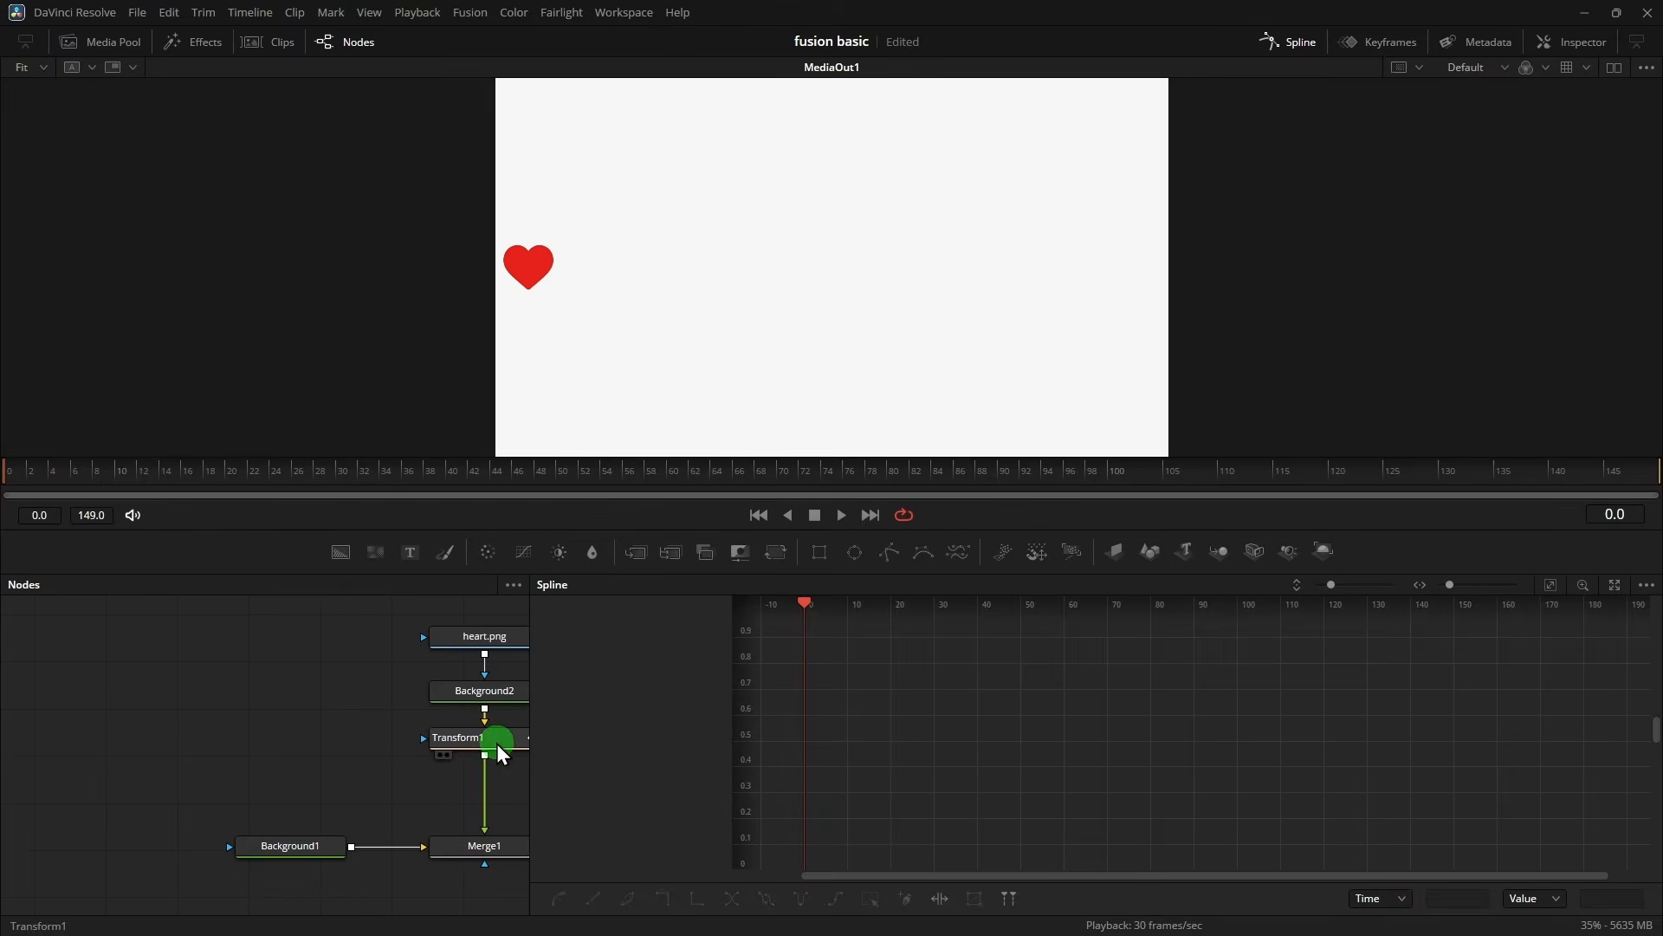
- Apply the Out-in Cubic ease to all keyframes of Transform1's Displacement curve
drag(313, 726, 226, 726)
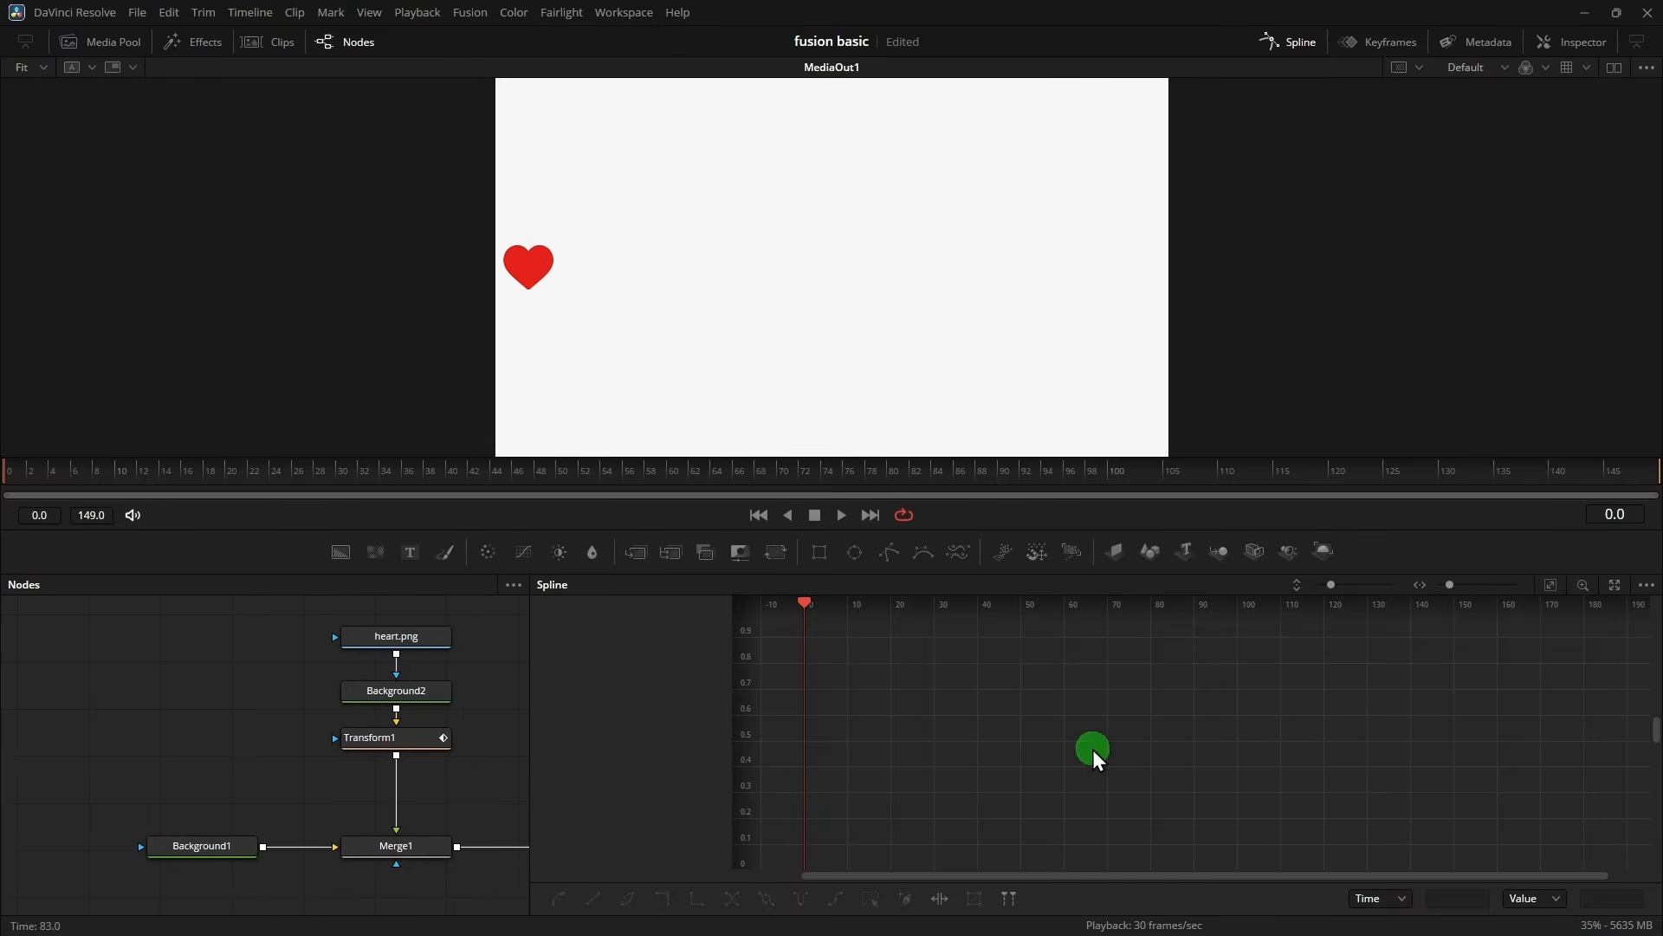
click(425, 747)
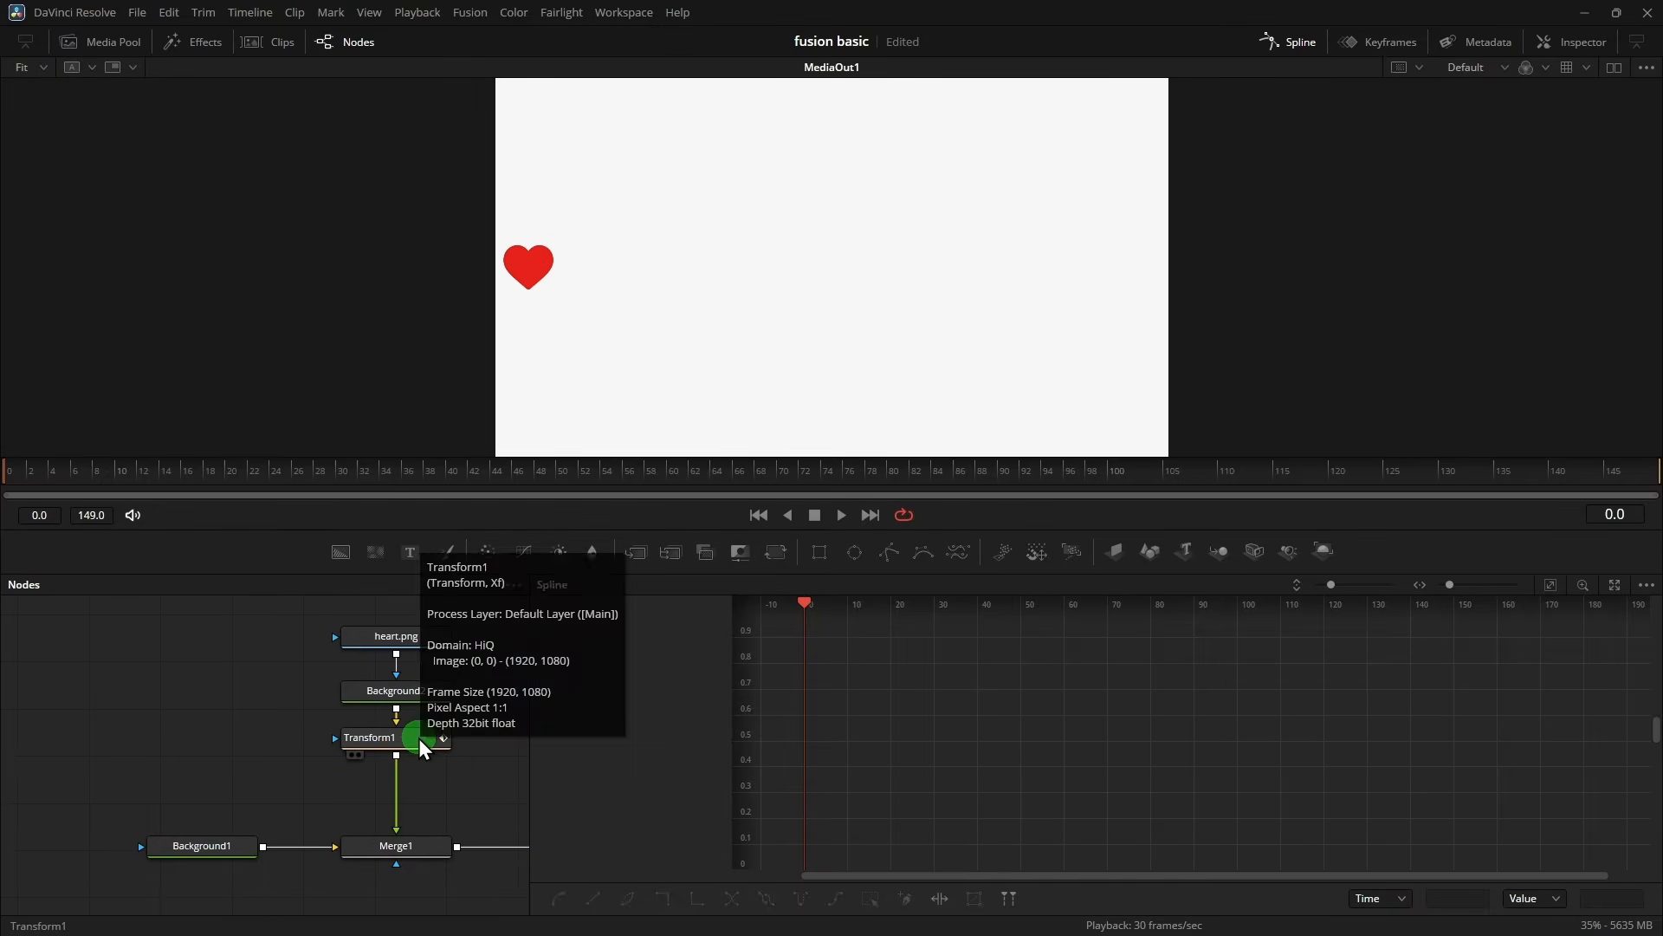
click(426, 746)
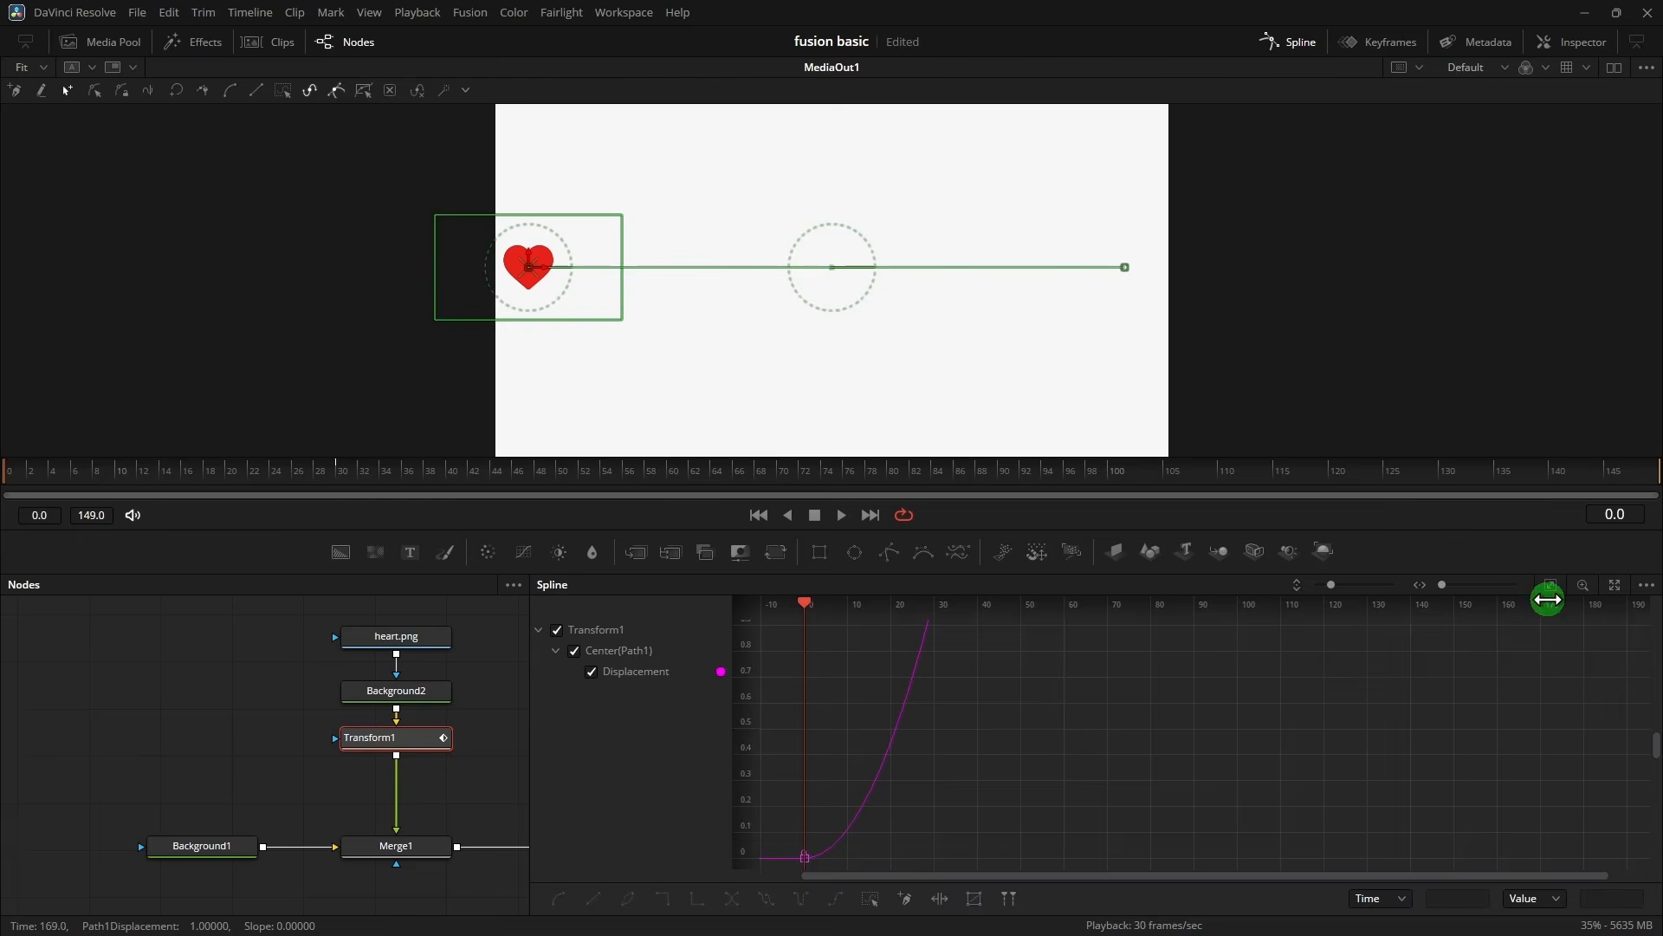
click(1551, 584)
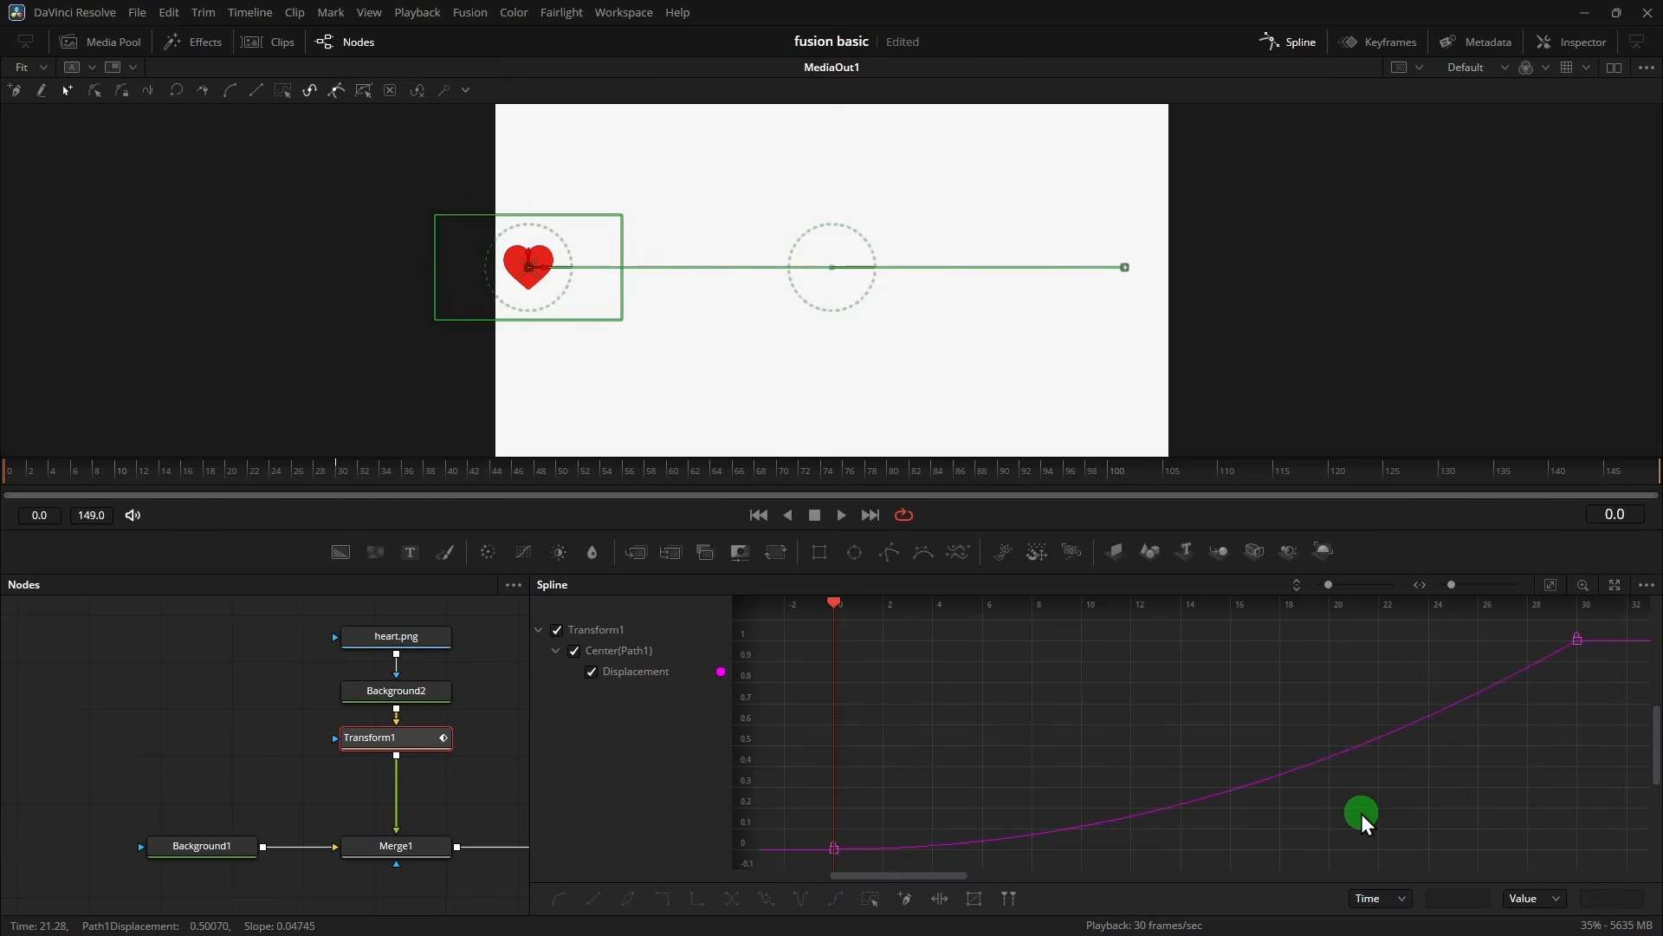
key(ctrl+a)
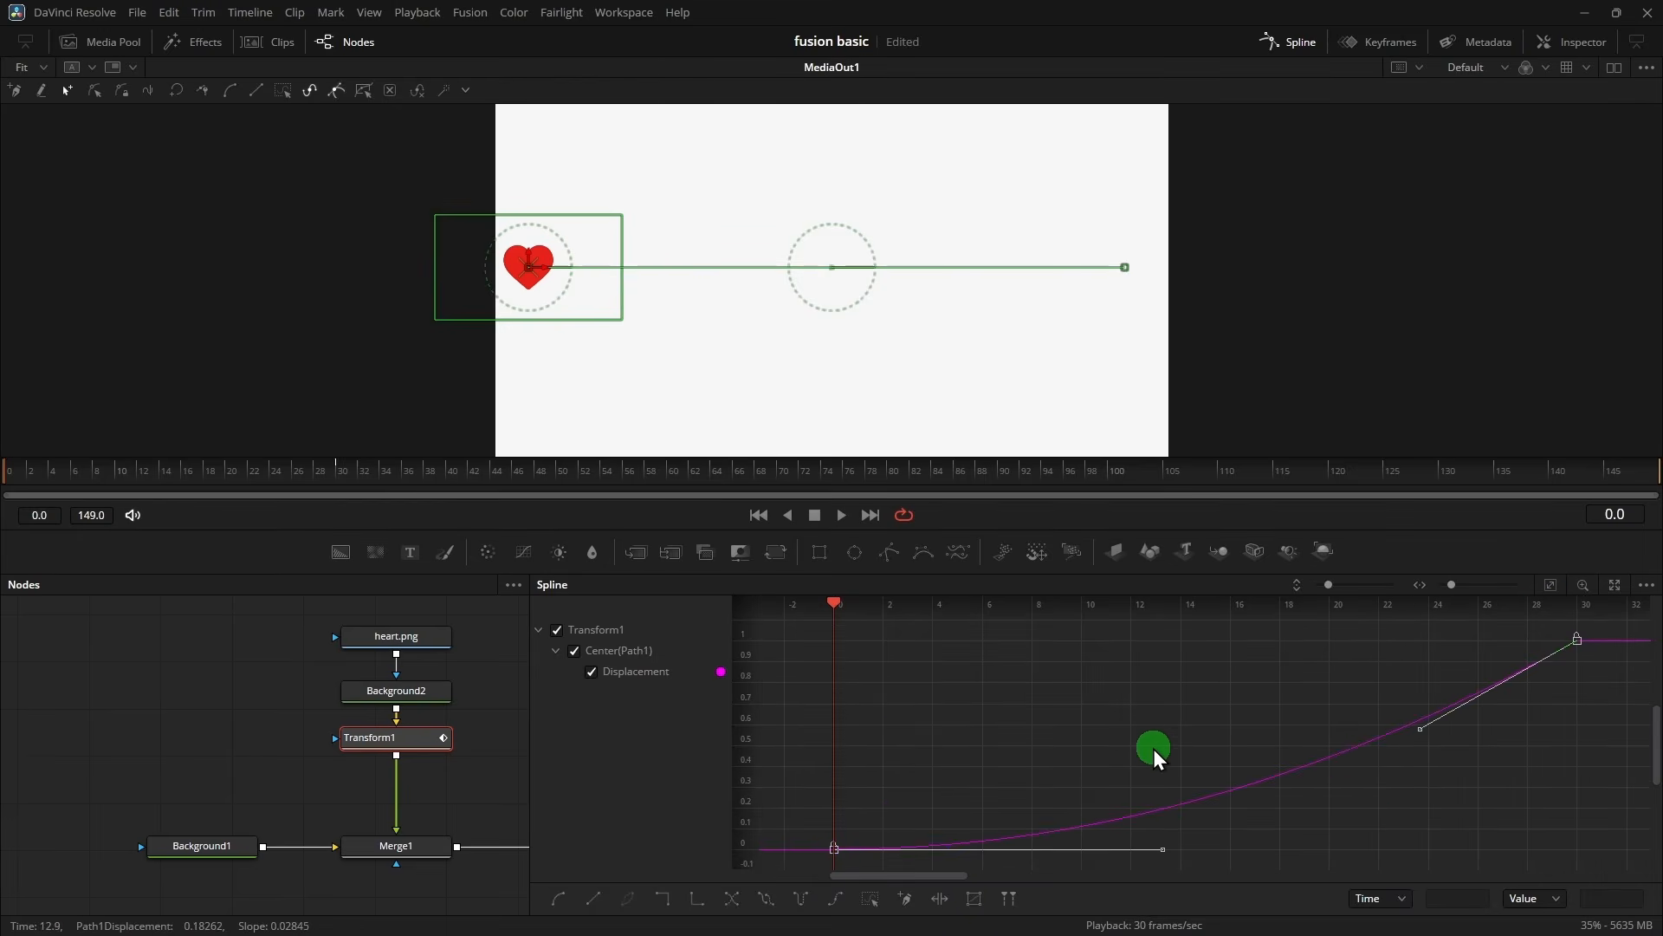
right_click(1165, 780)
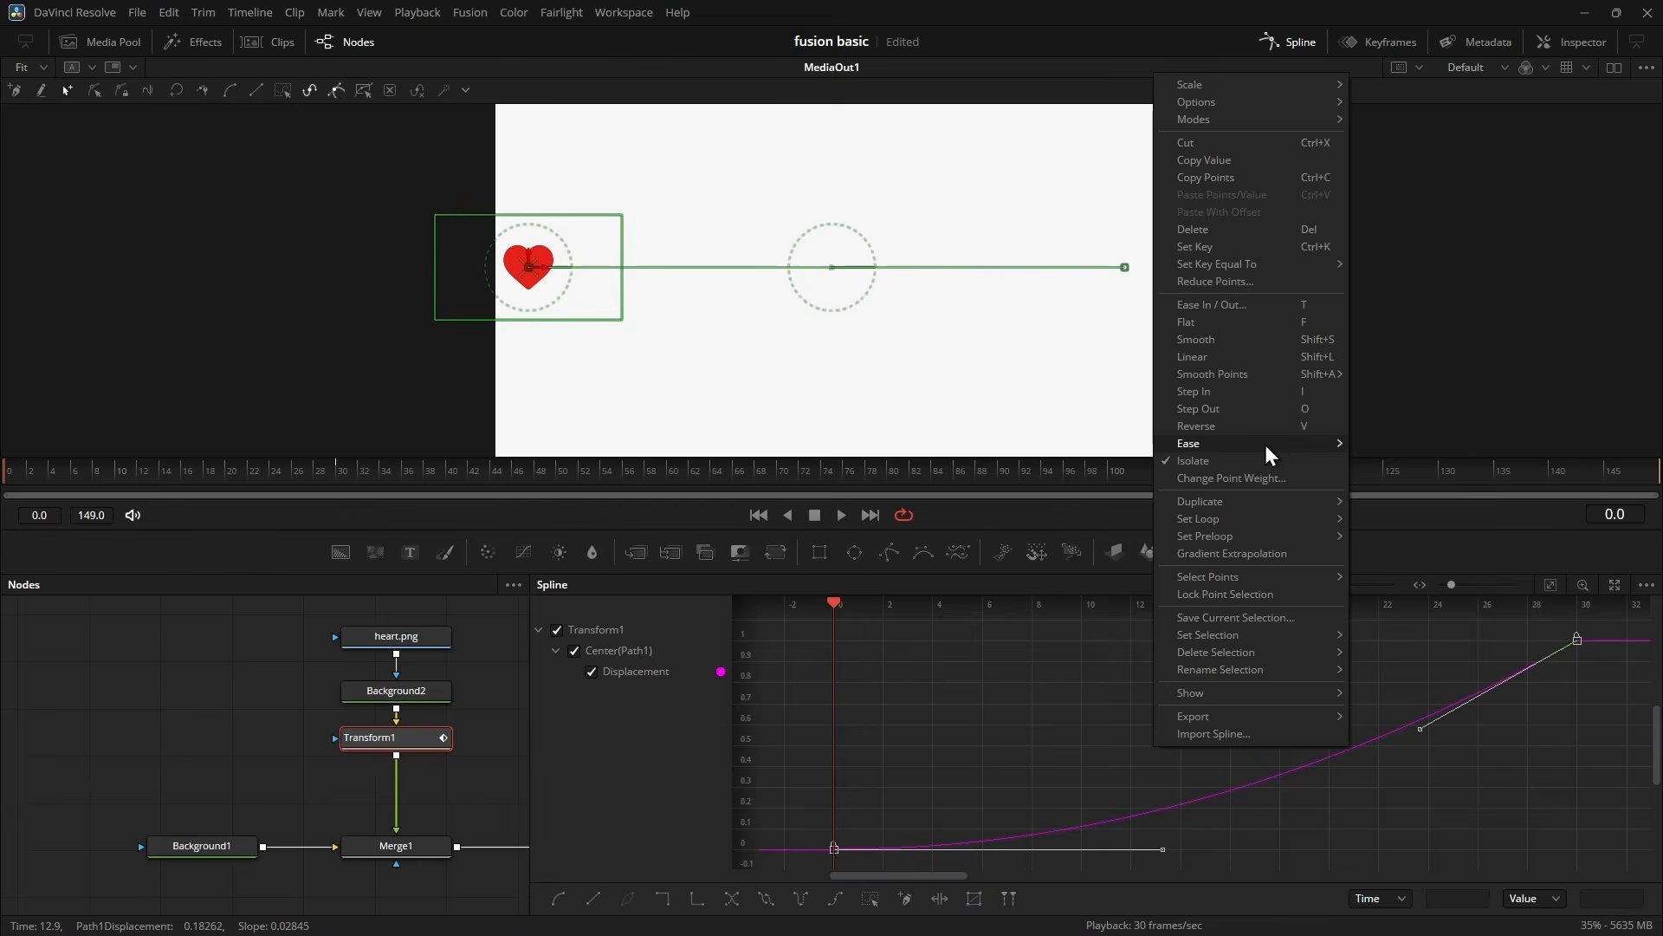
mouse_move(1270, 456)
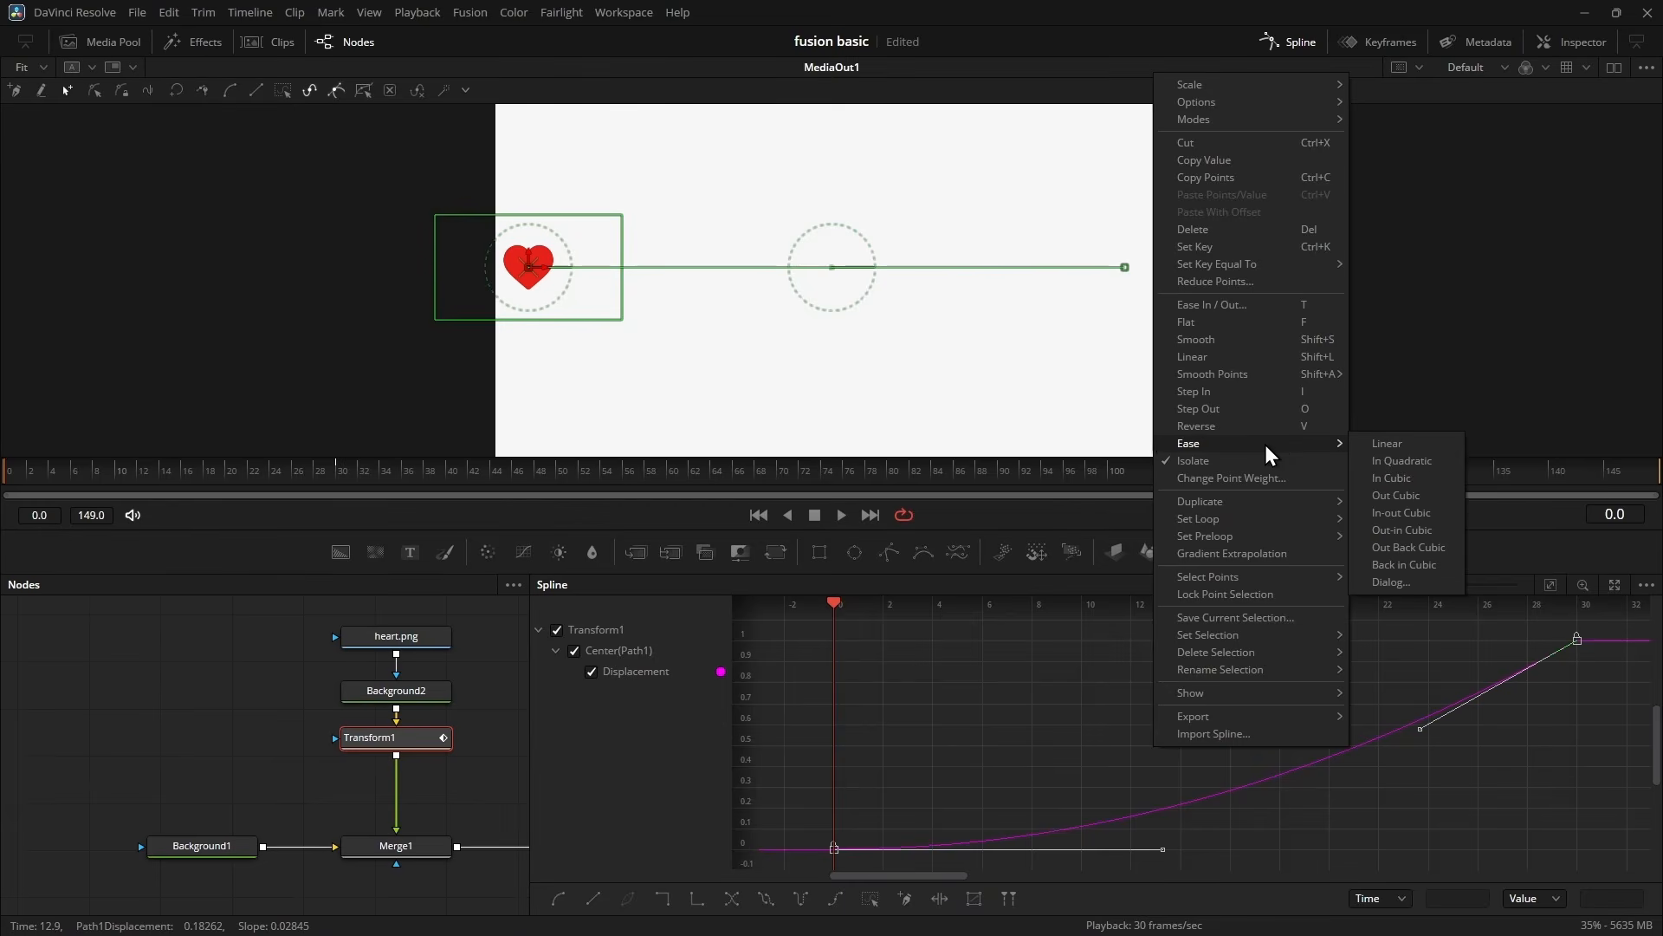
click(1425, 531)
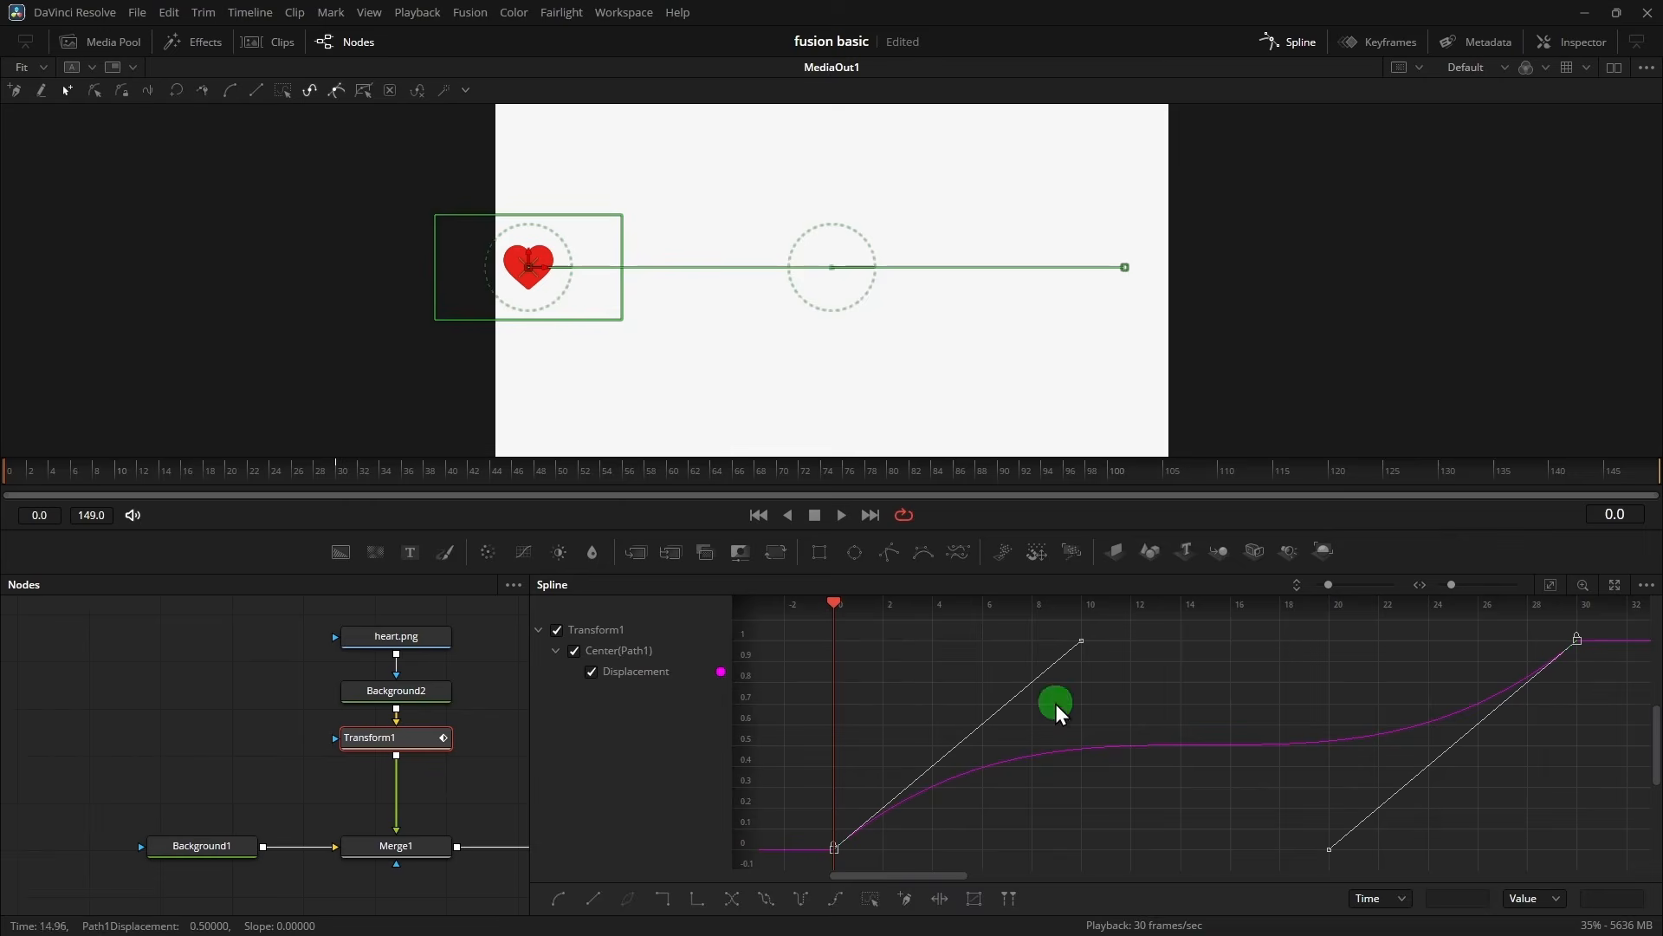
- Play back the heart's movement with the Out-in Cubic easing and return to frame 0
key(space)
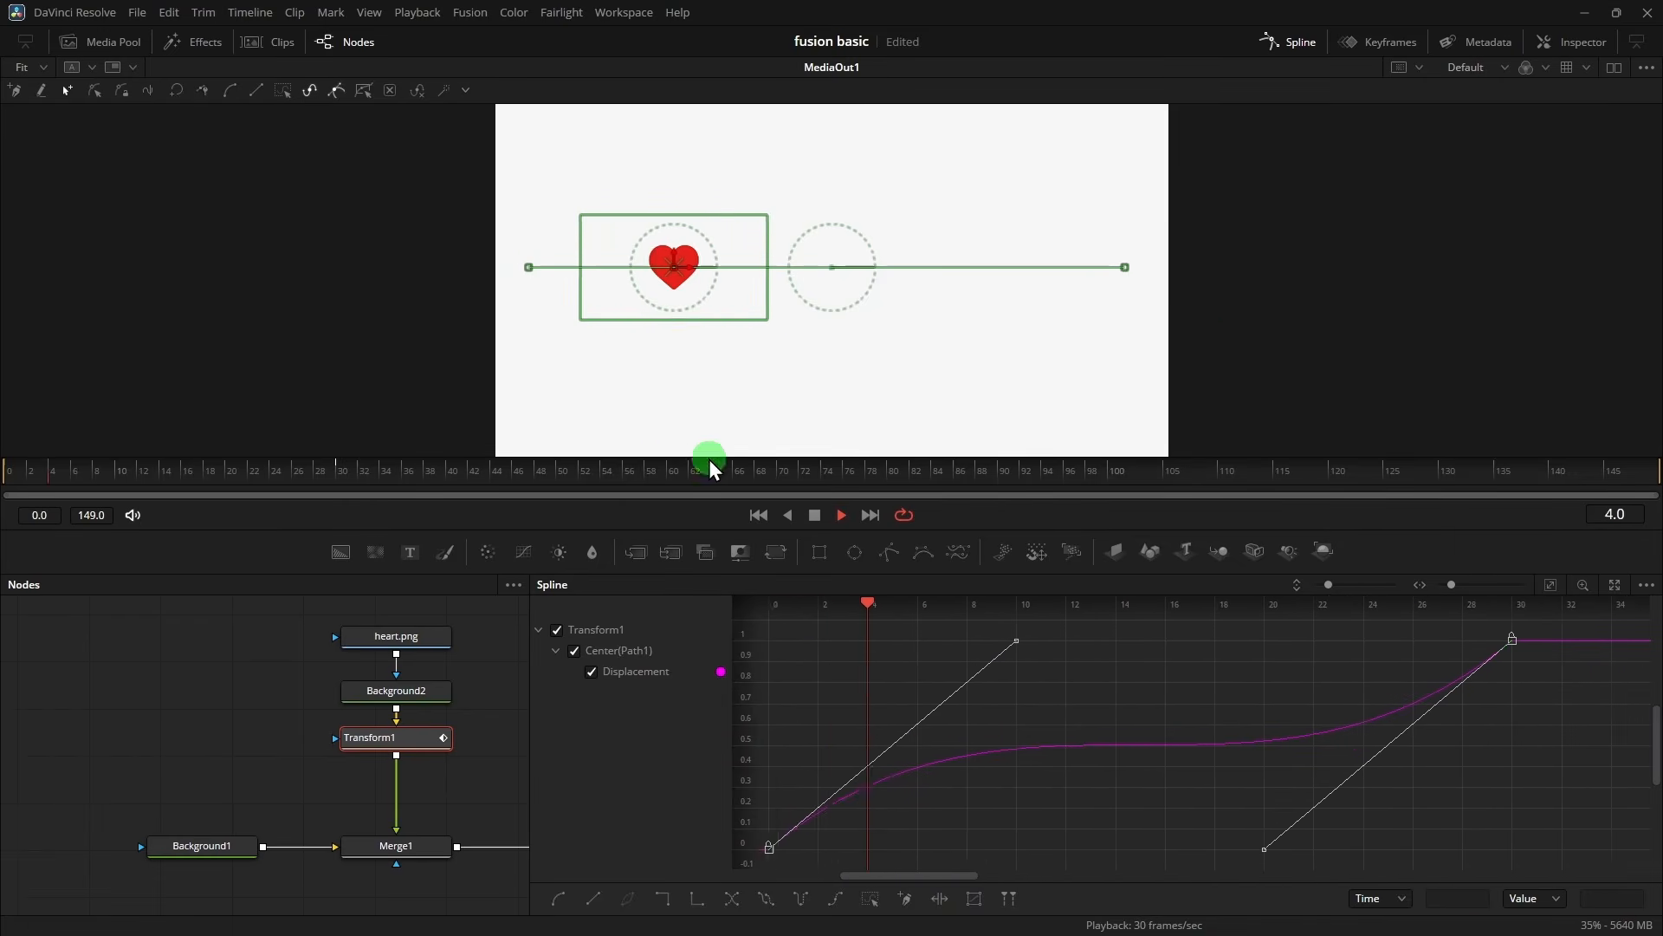
key(space)
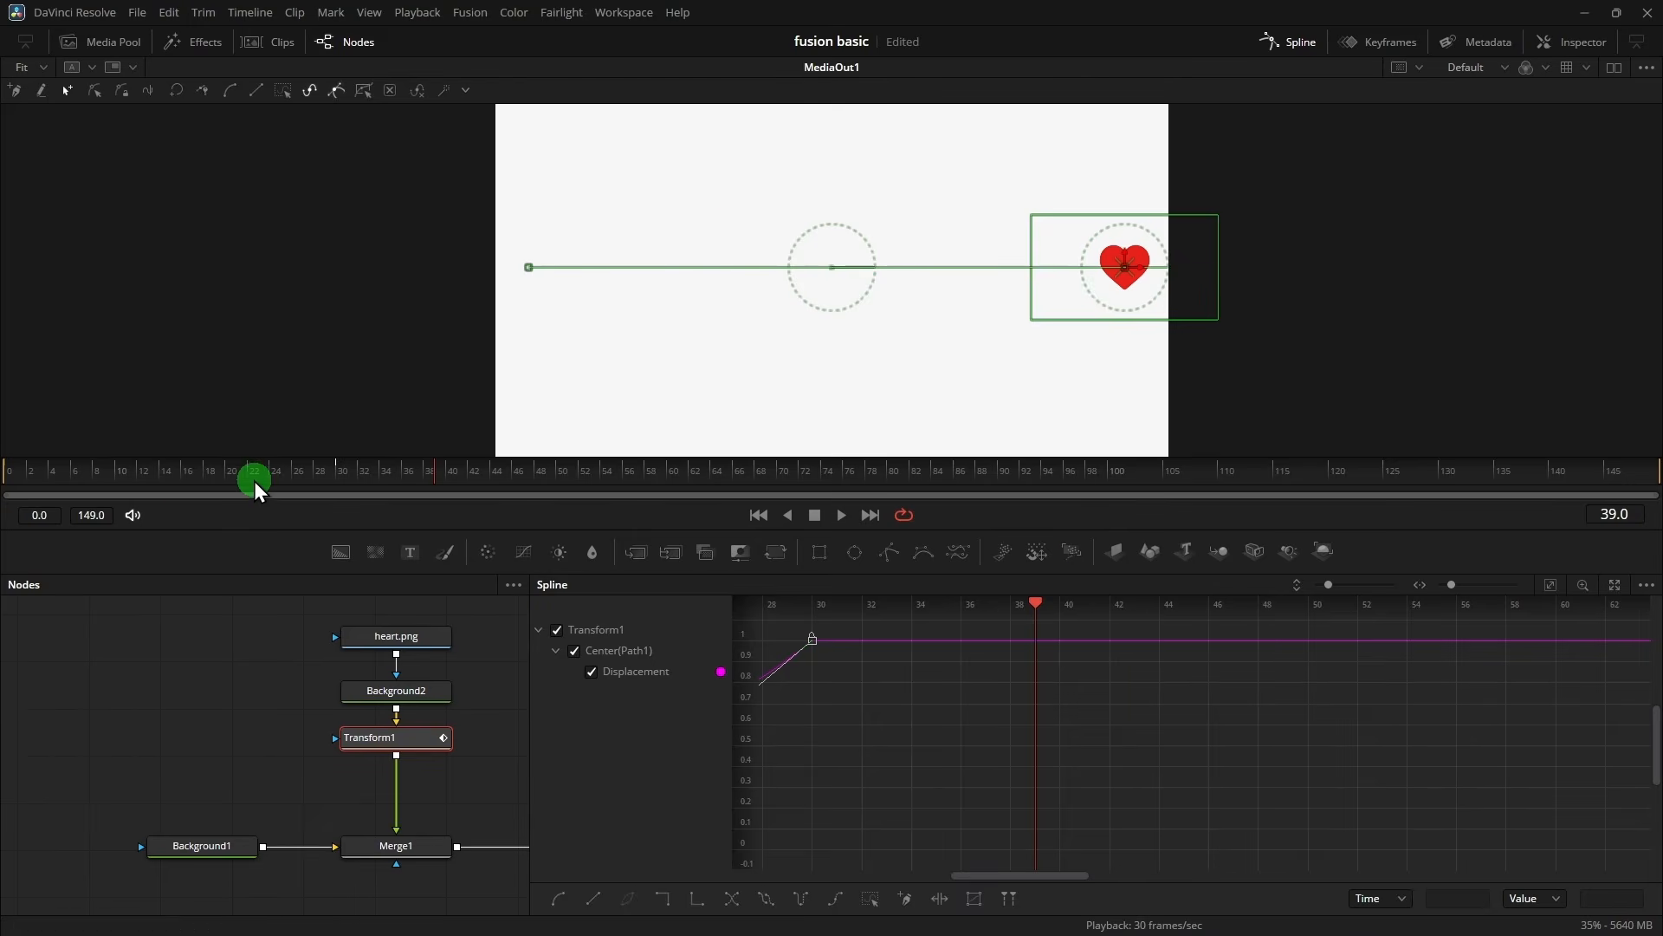
drag(253, 474, 5, 492)
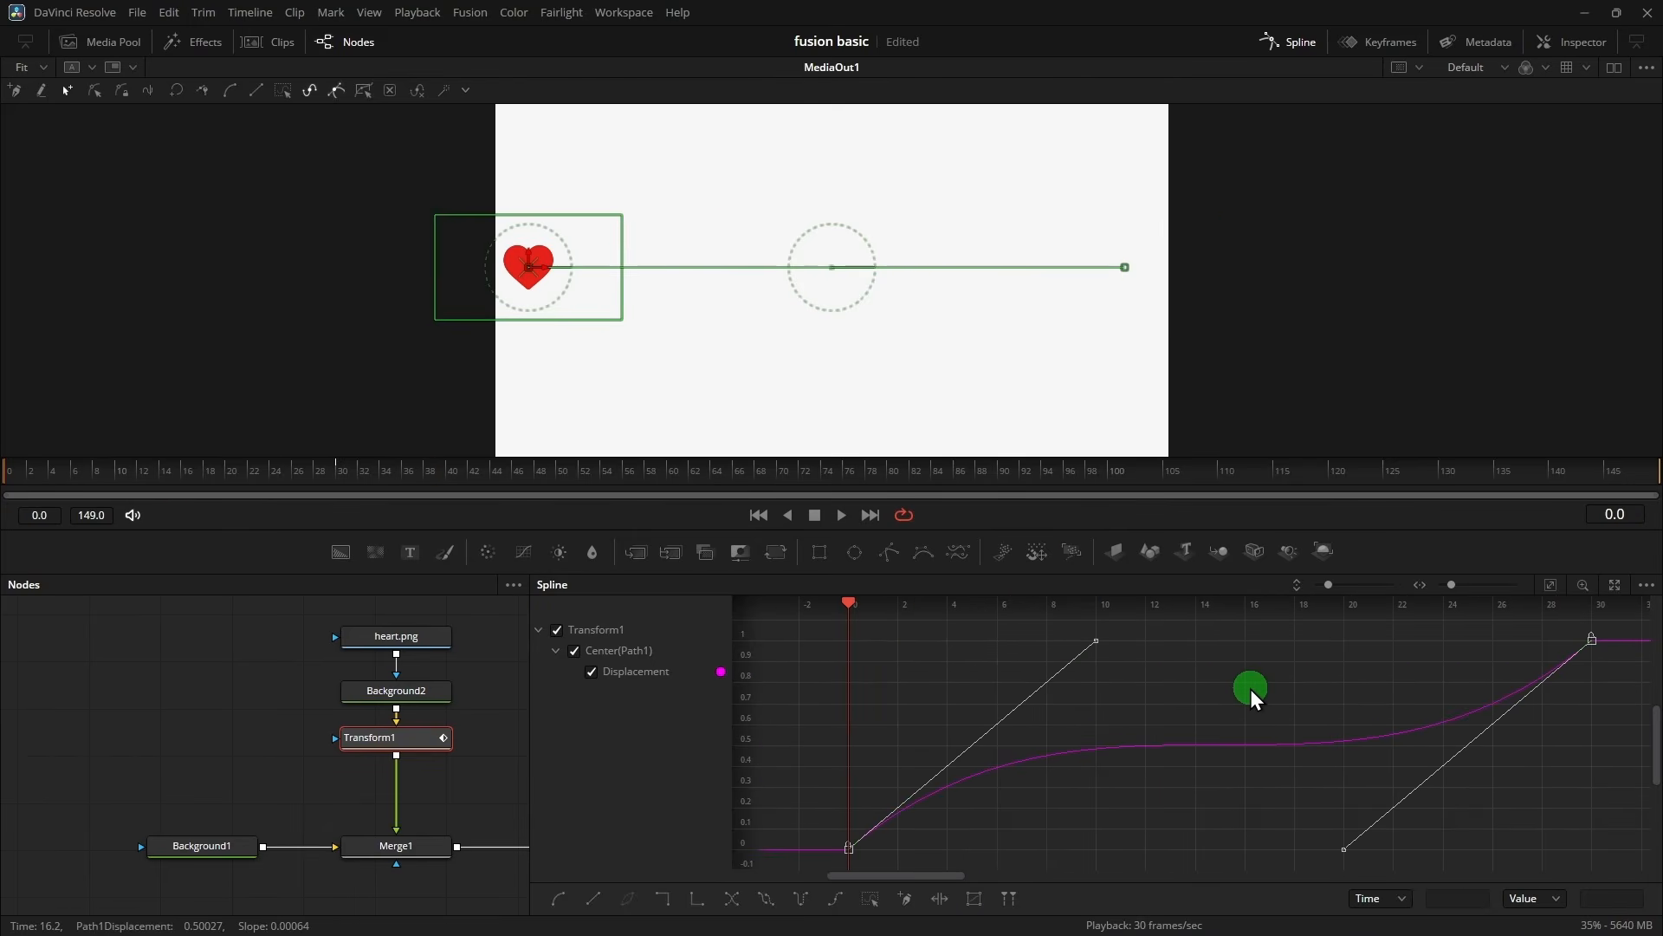
click(1372, 739)
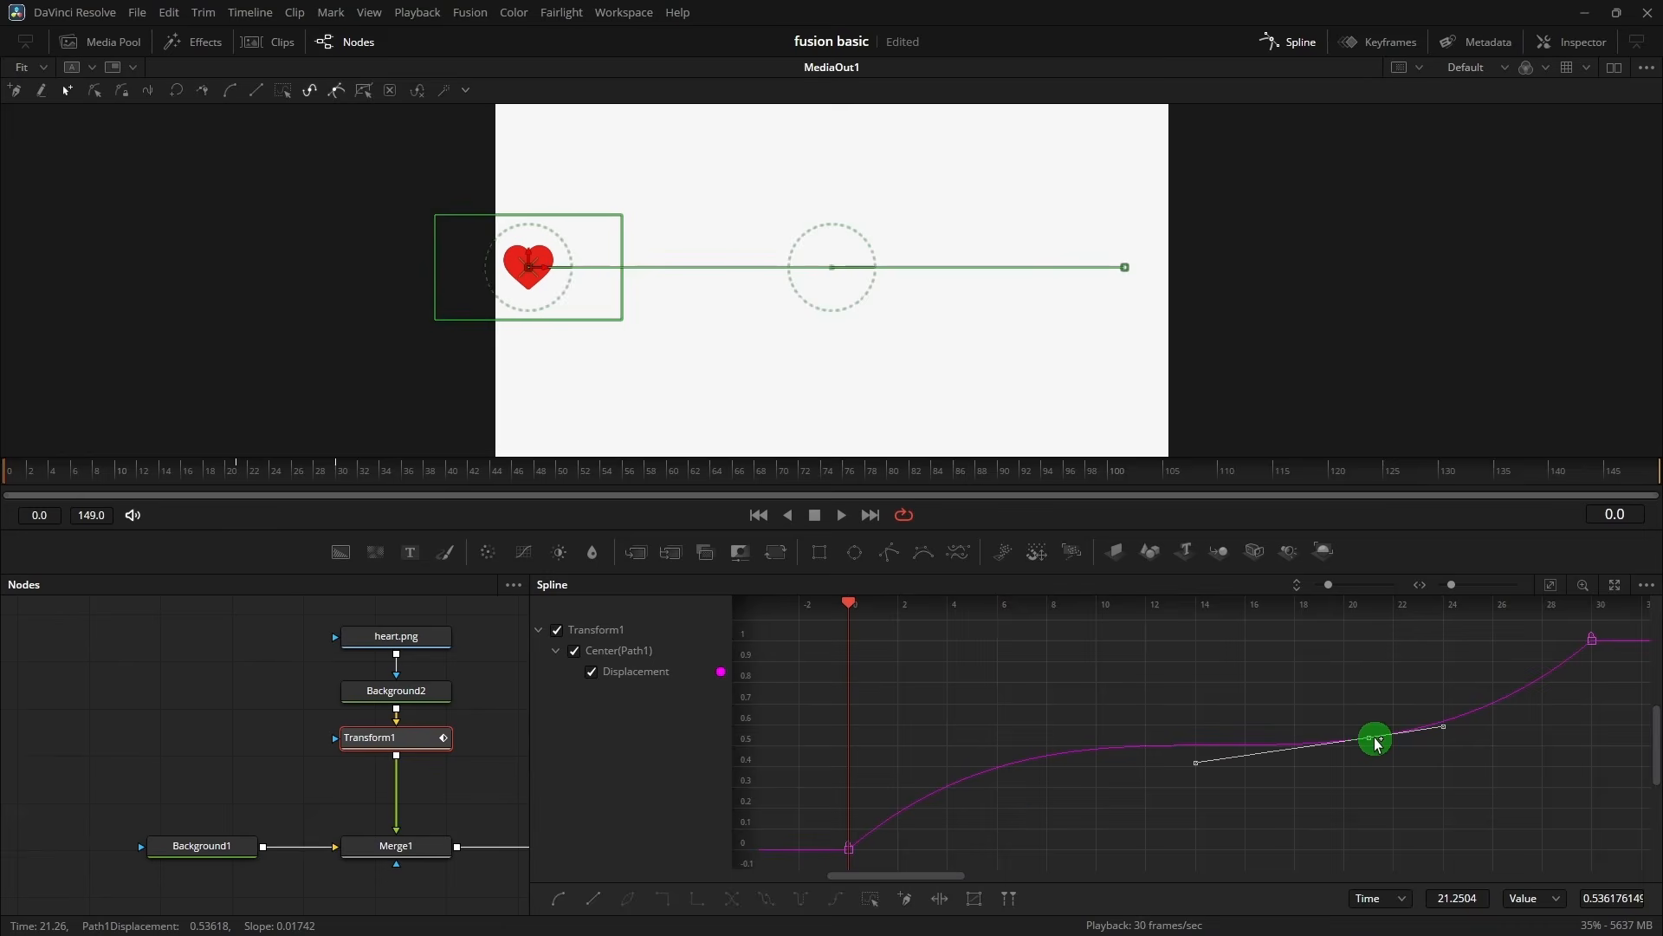
key(ctrl+a)
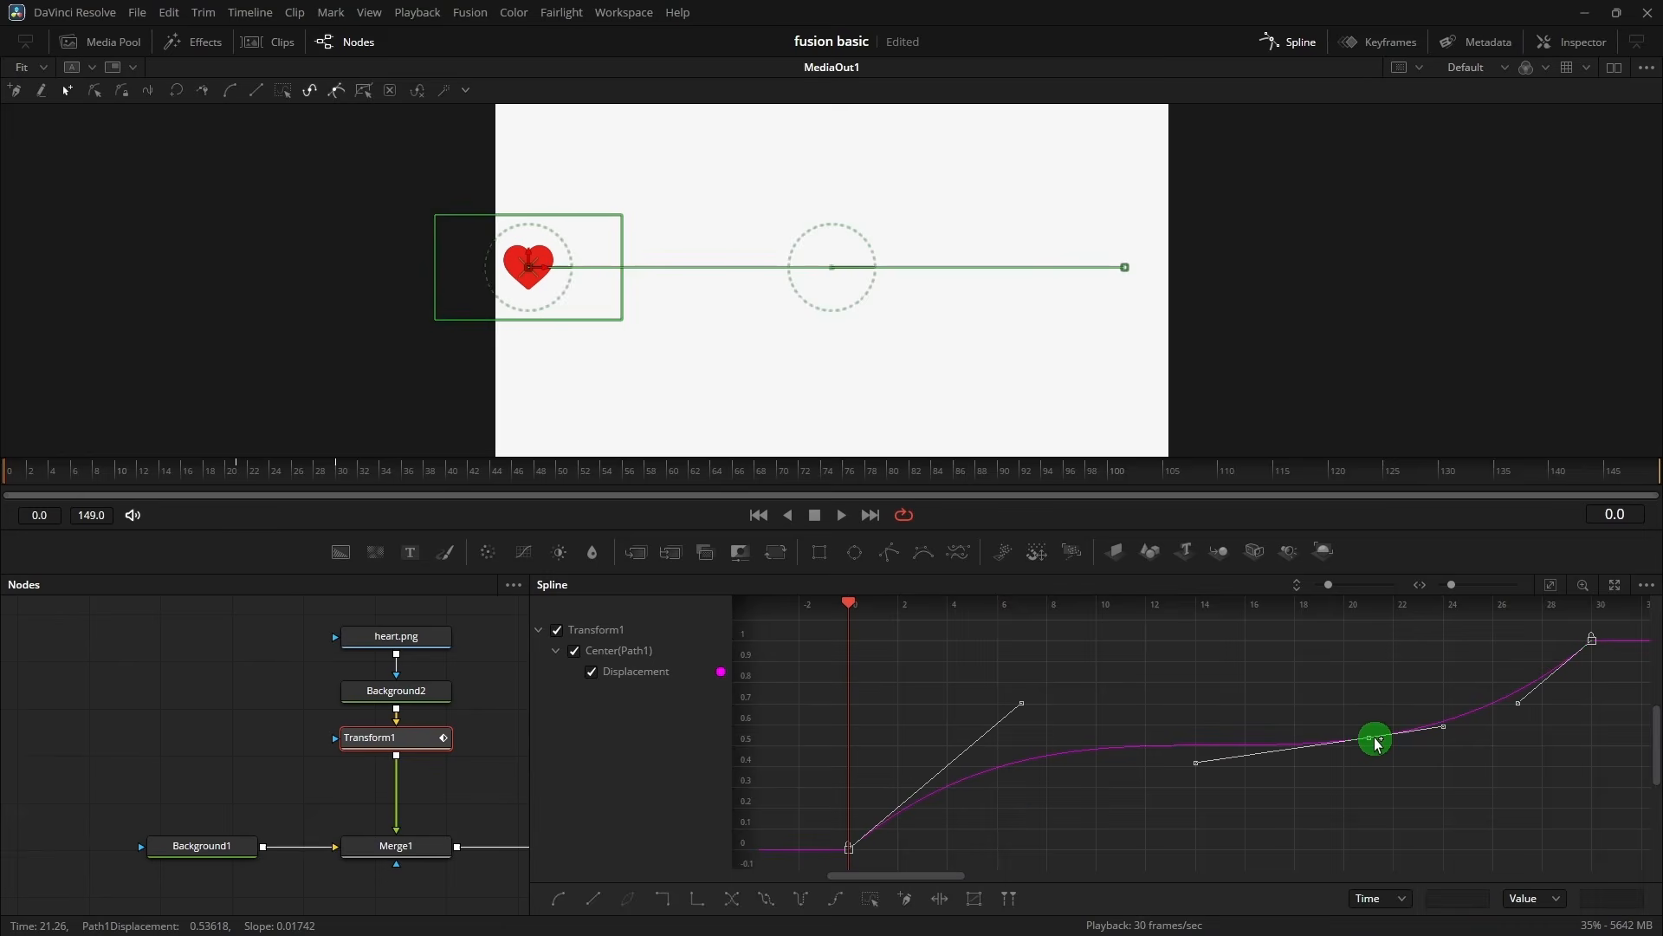
click(1313, 702)
key(ctrl+z)
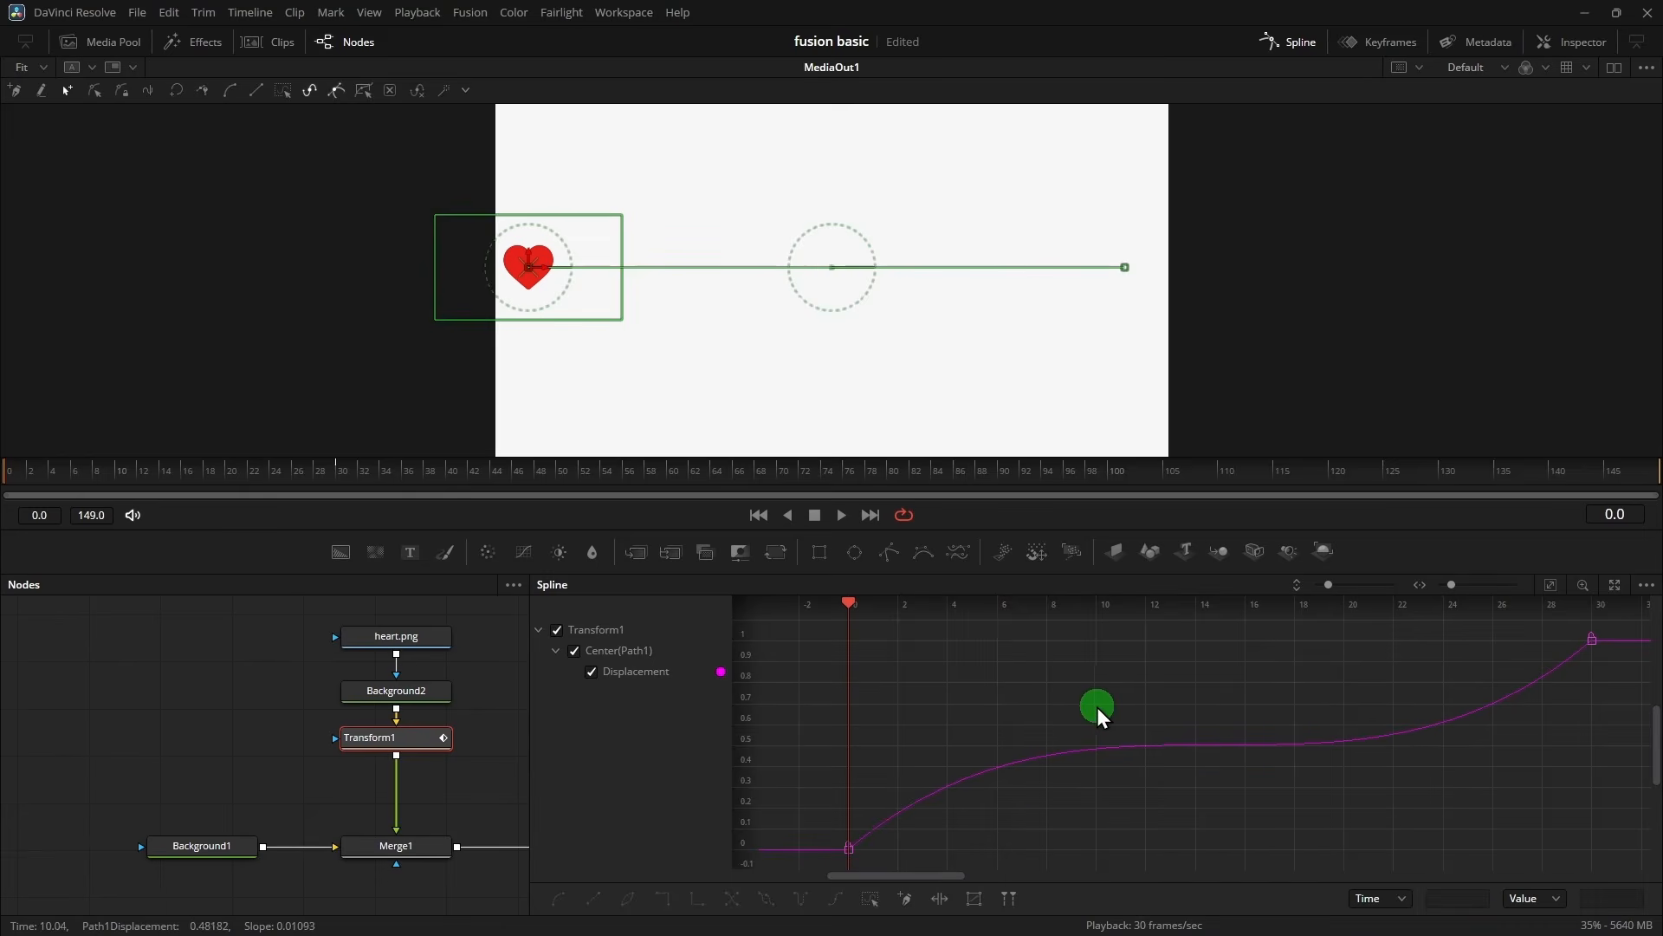
- Make all keyframes of the Displacement curve linear and apply Smooth to them
key(ctrl+a)
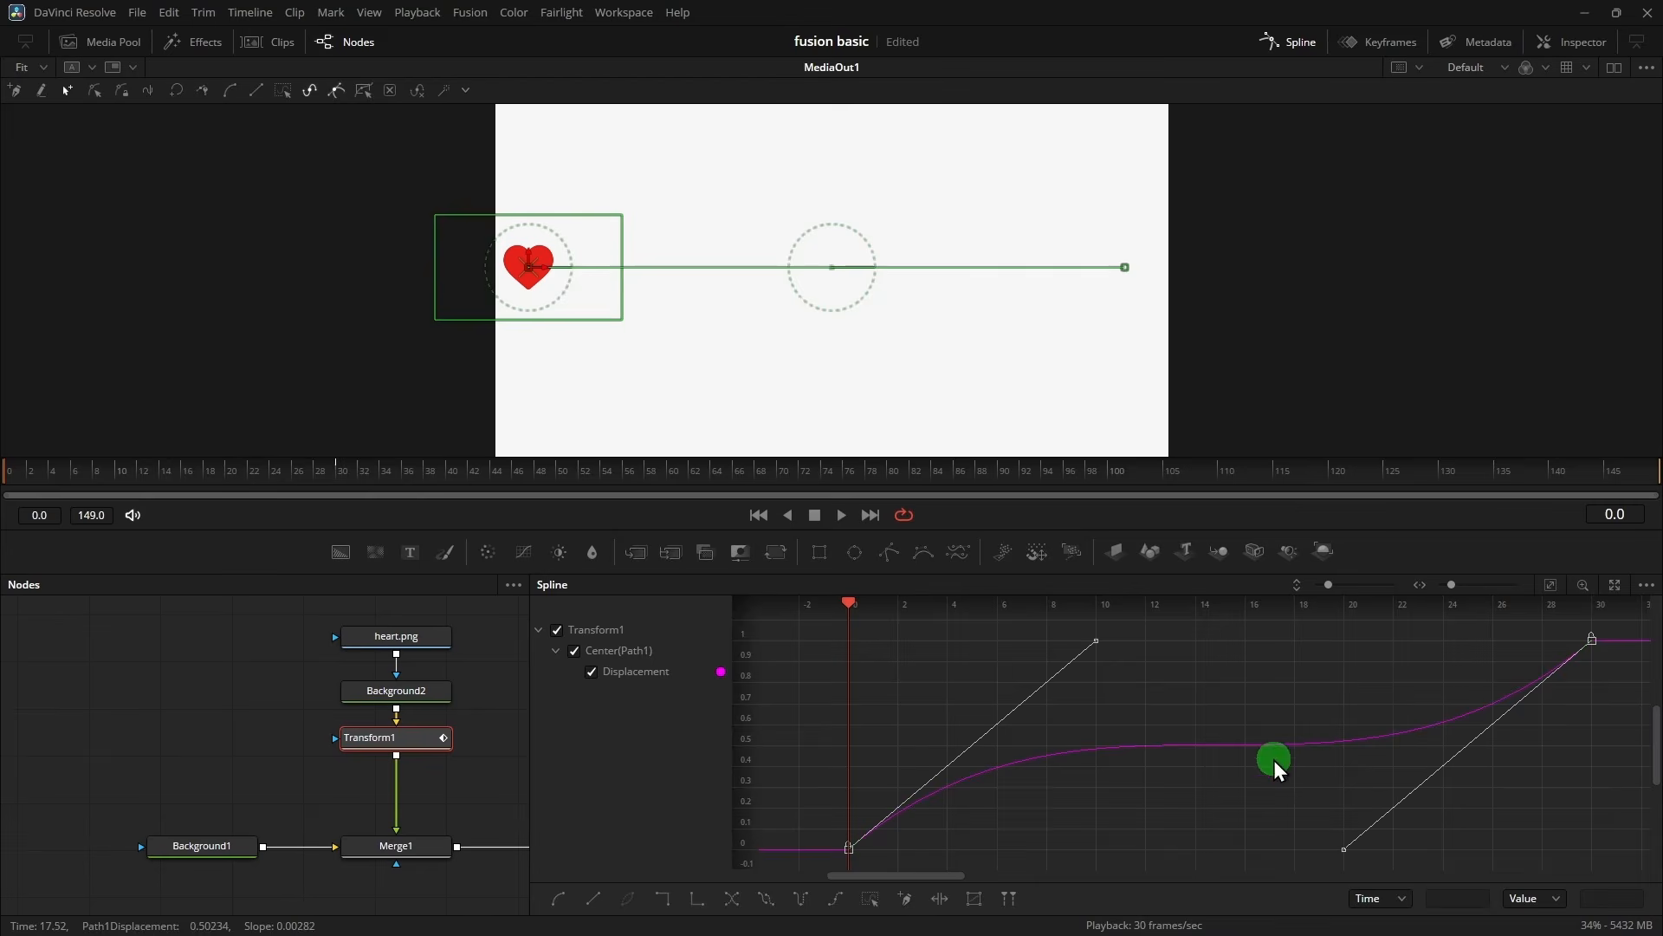
click(600, 901)
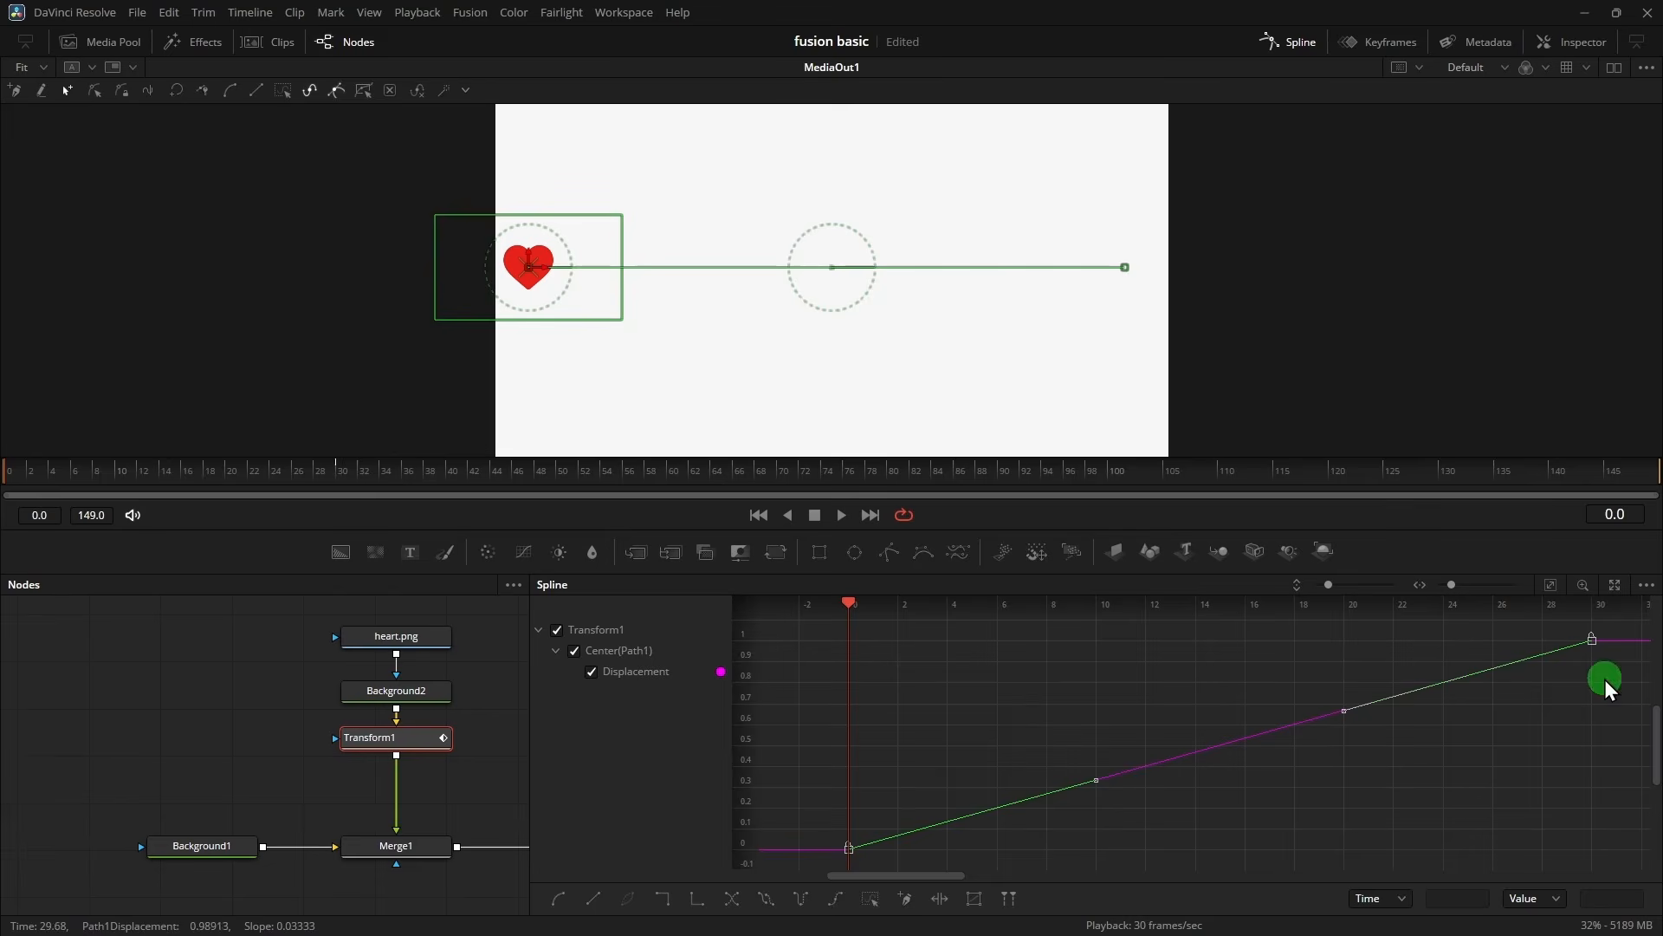
right_click(1187, 714)
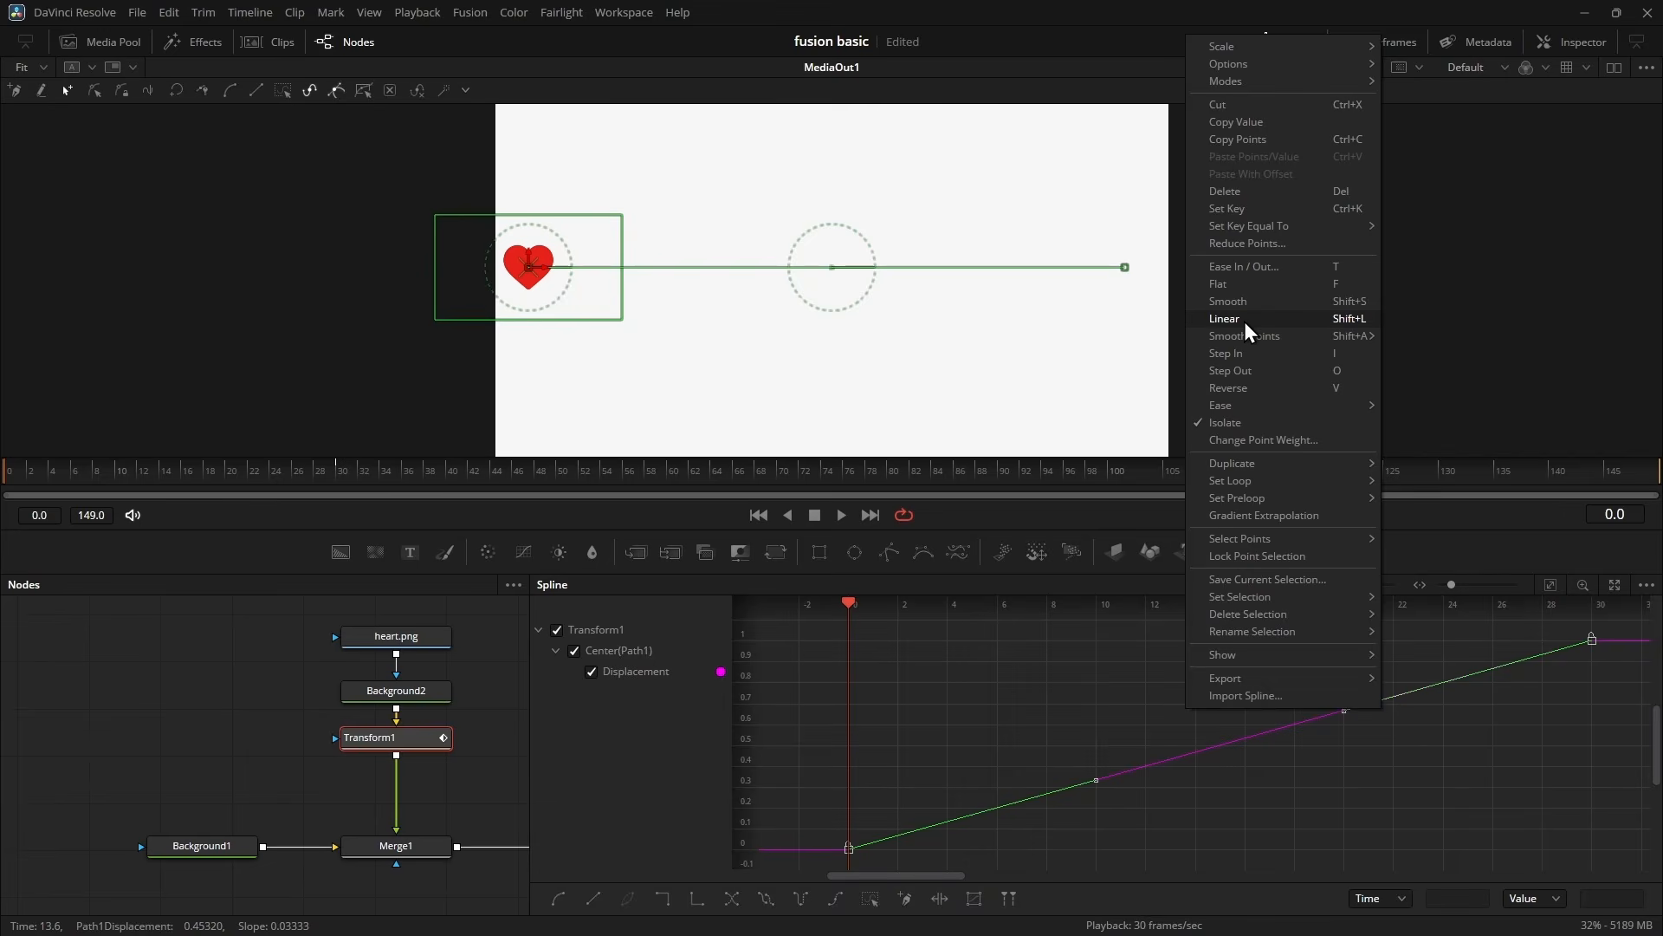
click(1288, 303)
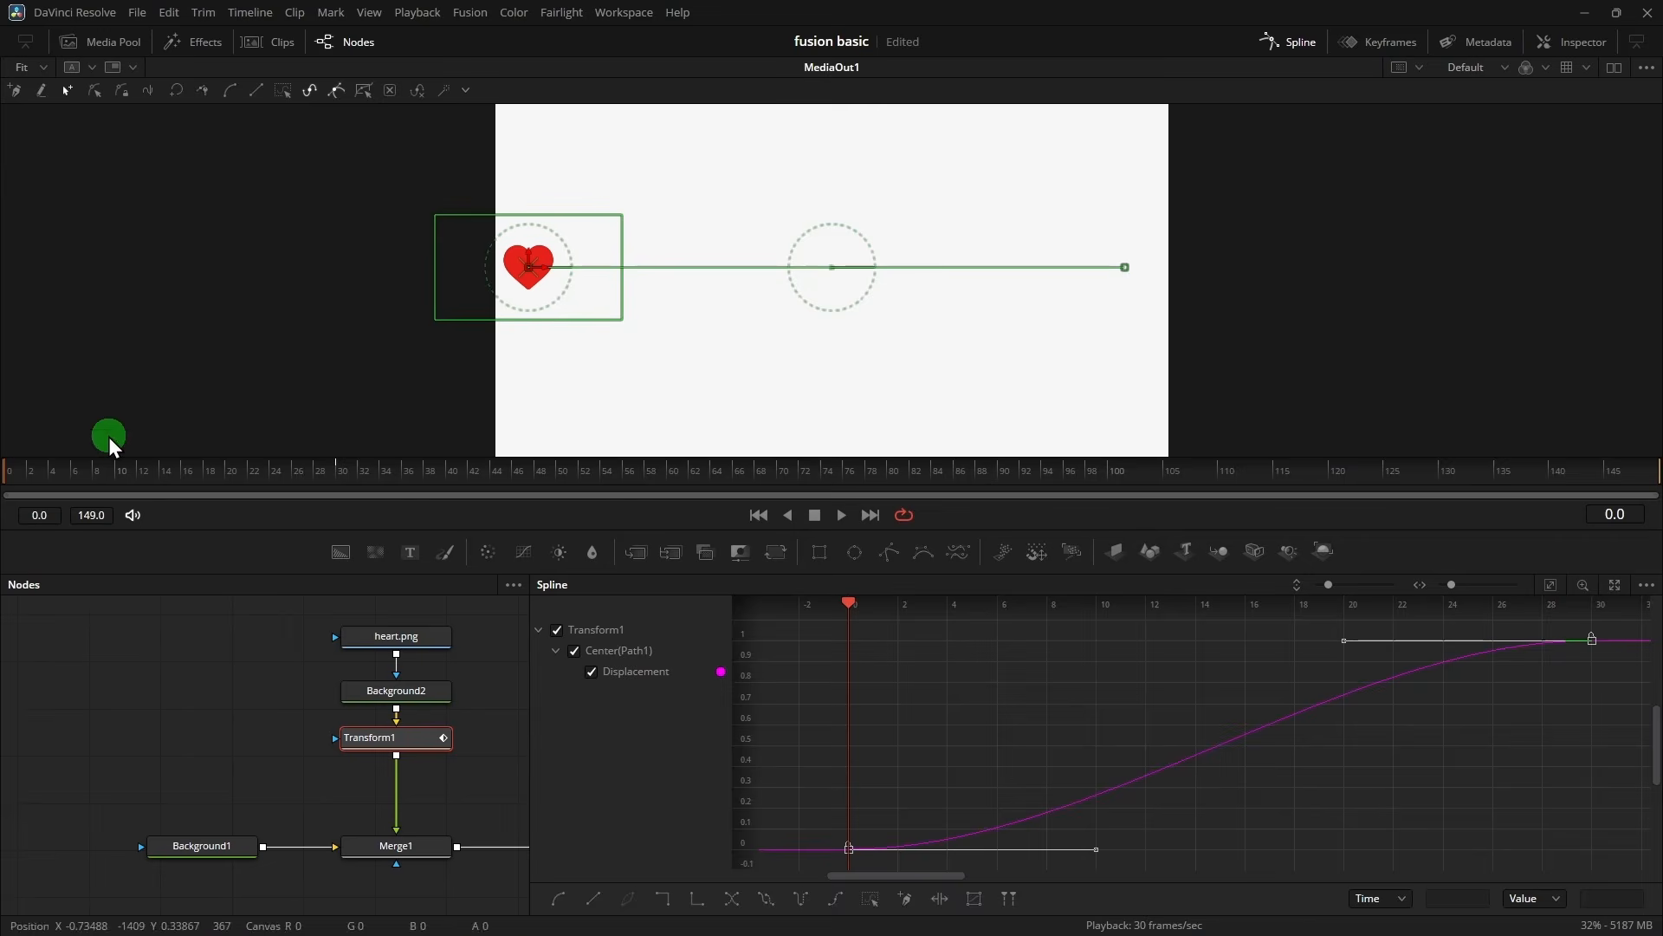
- Play the heart animation from frame 0 to review the smoothed curve, and stop playback after the movement ends
drag(111, 468, 2, 466)
click(101, 681)
key(space)
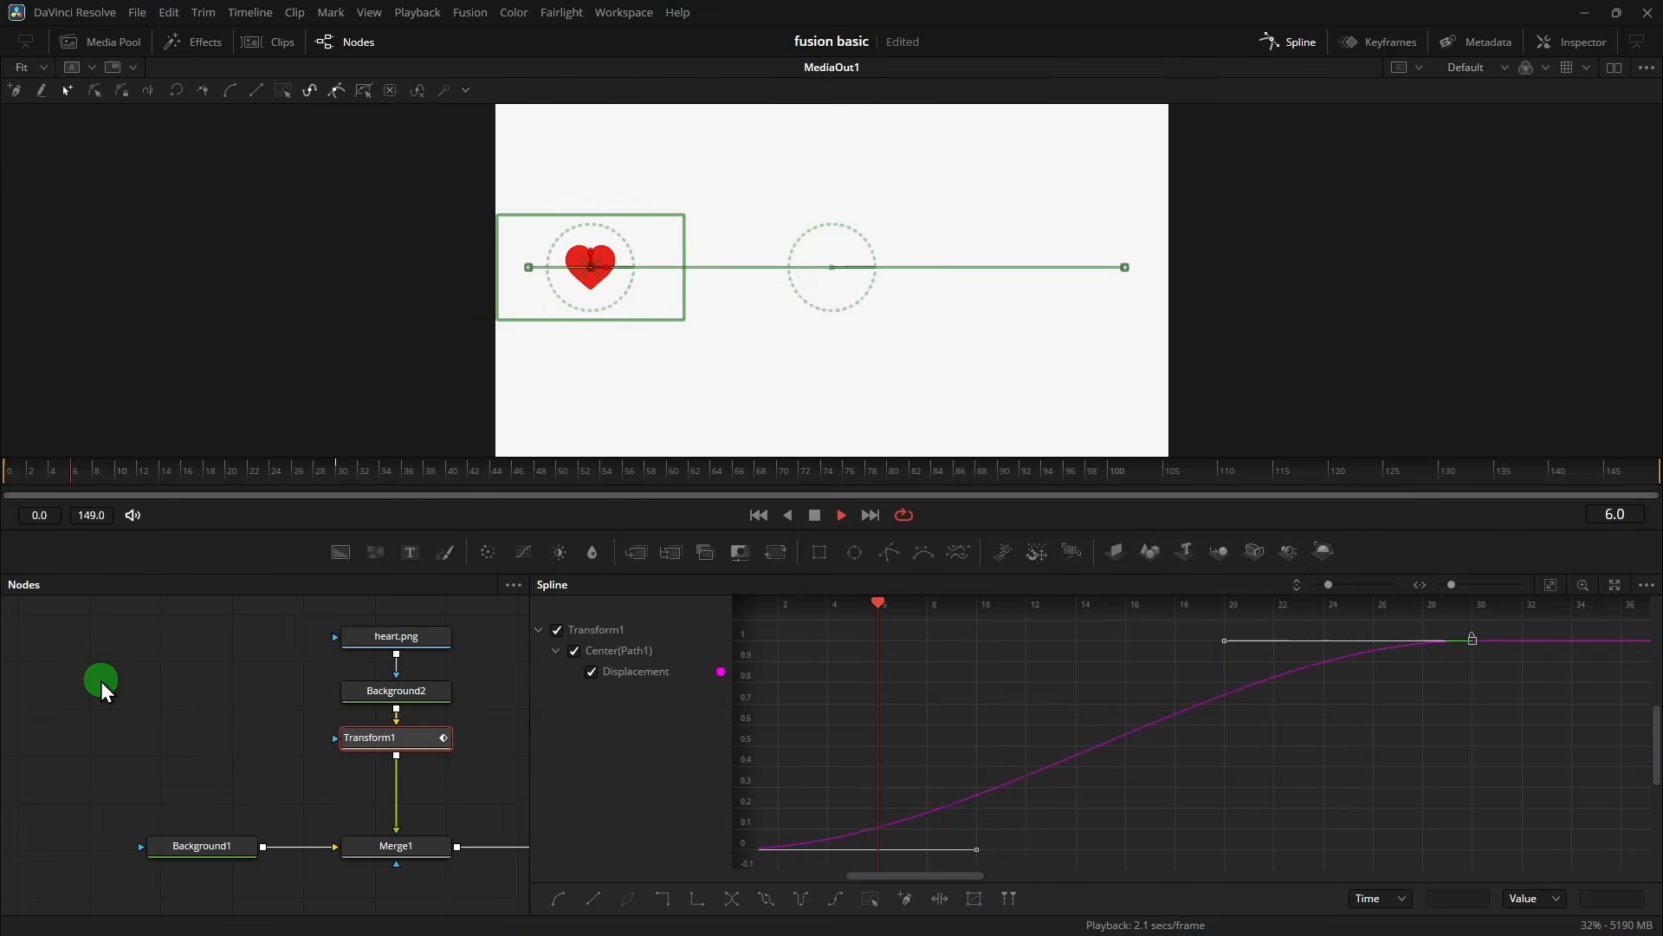
key(space)
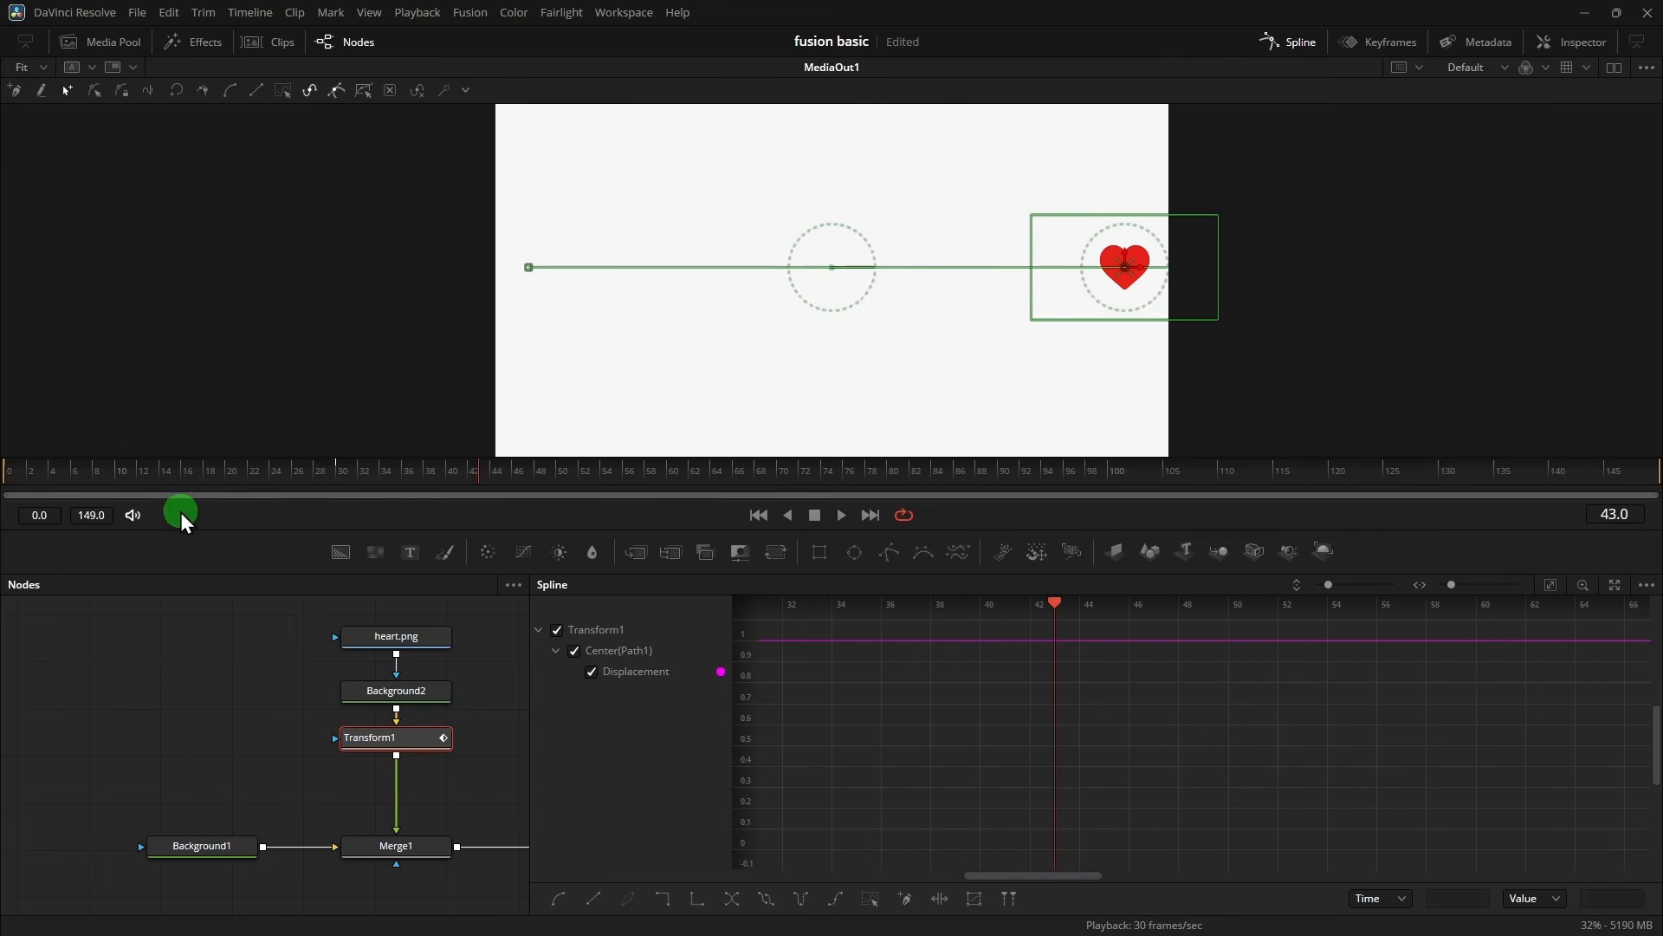
- Show Transform1's properties in the Inspector and increase the heart's Size to 0.406
click(414, 742)
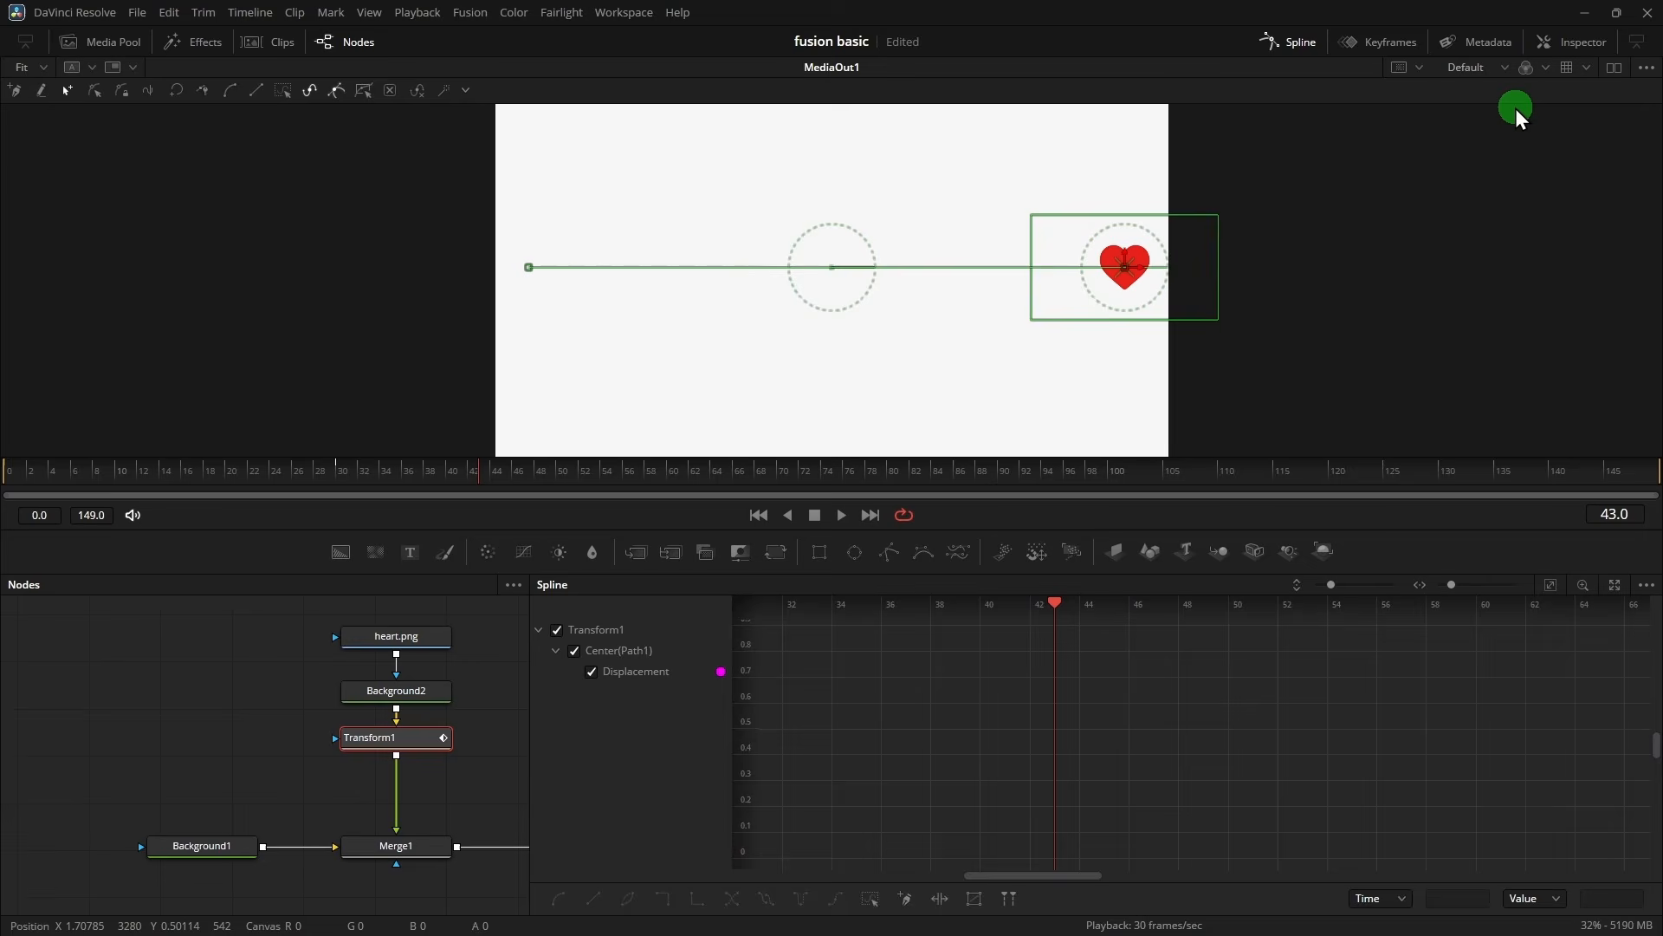
click(1378, 45)
click(1572, 42)
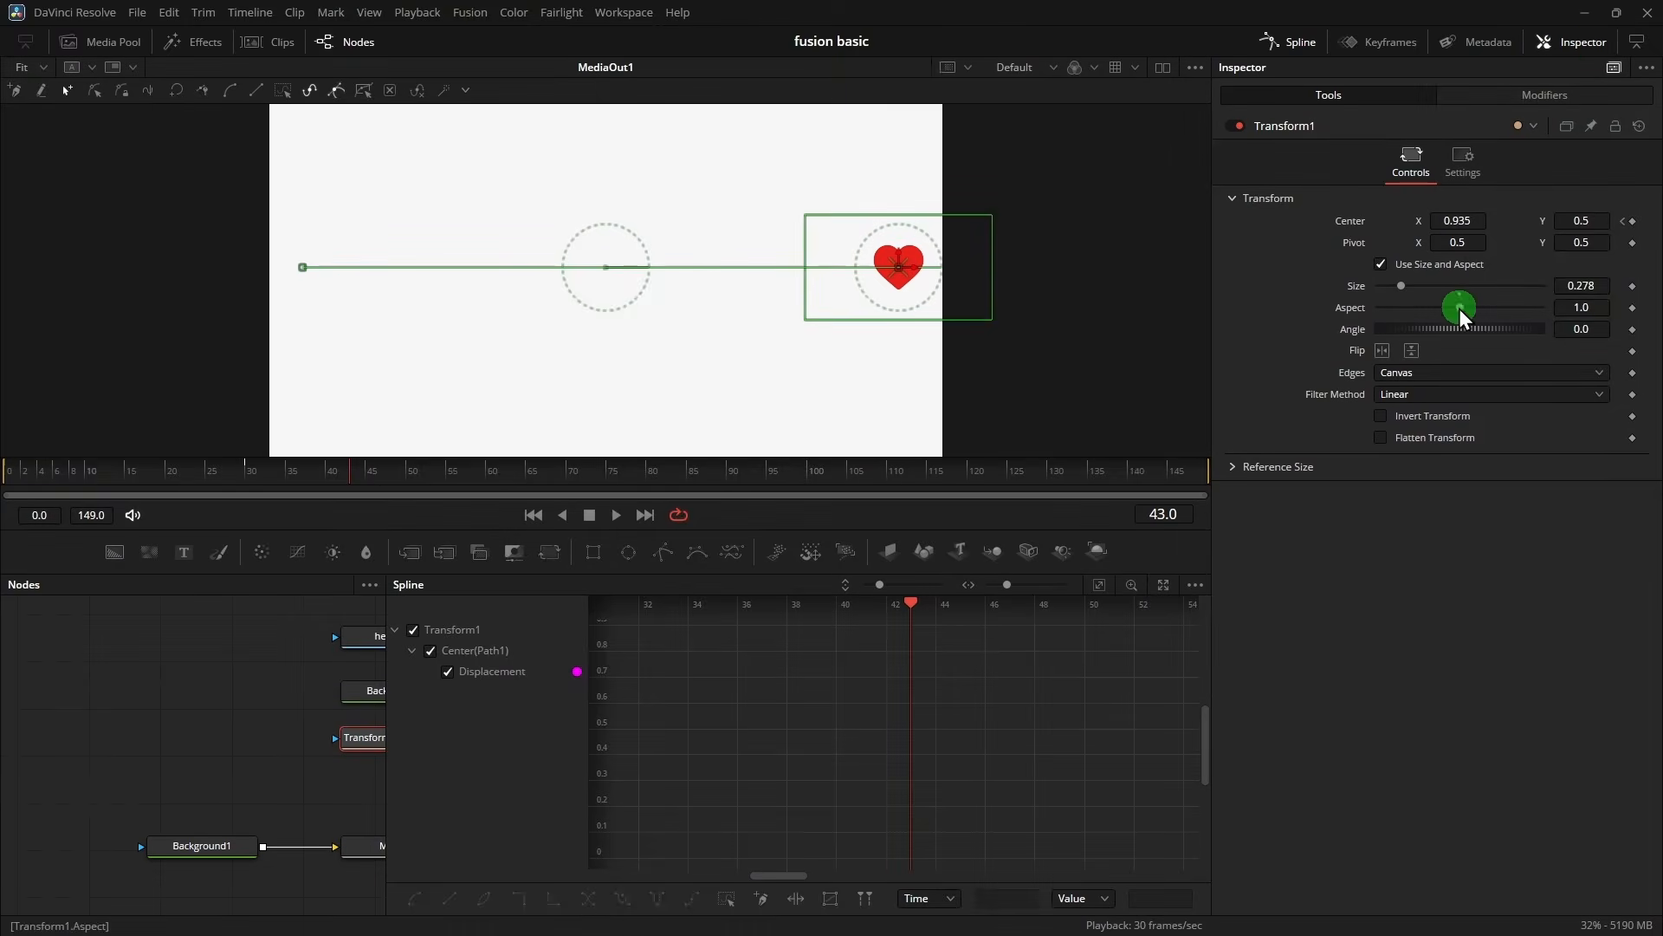
- Reopen the Spline editor for Transform1 with the whole Displacement curve fitted, select all its keyframes, and close the Inspector
click(419, 747)
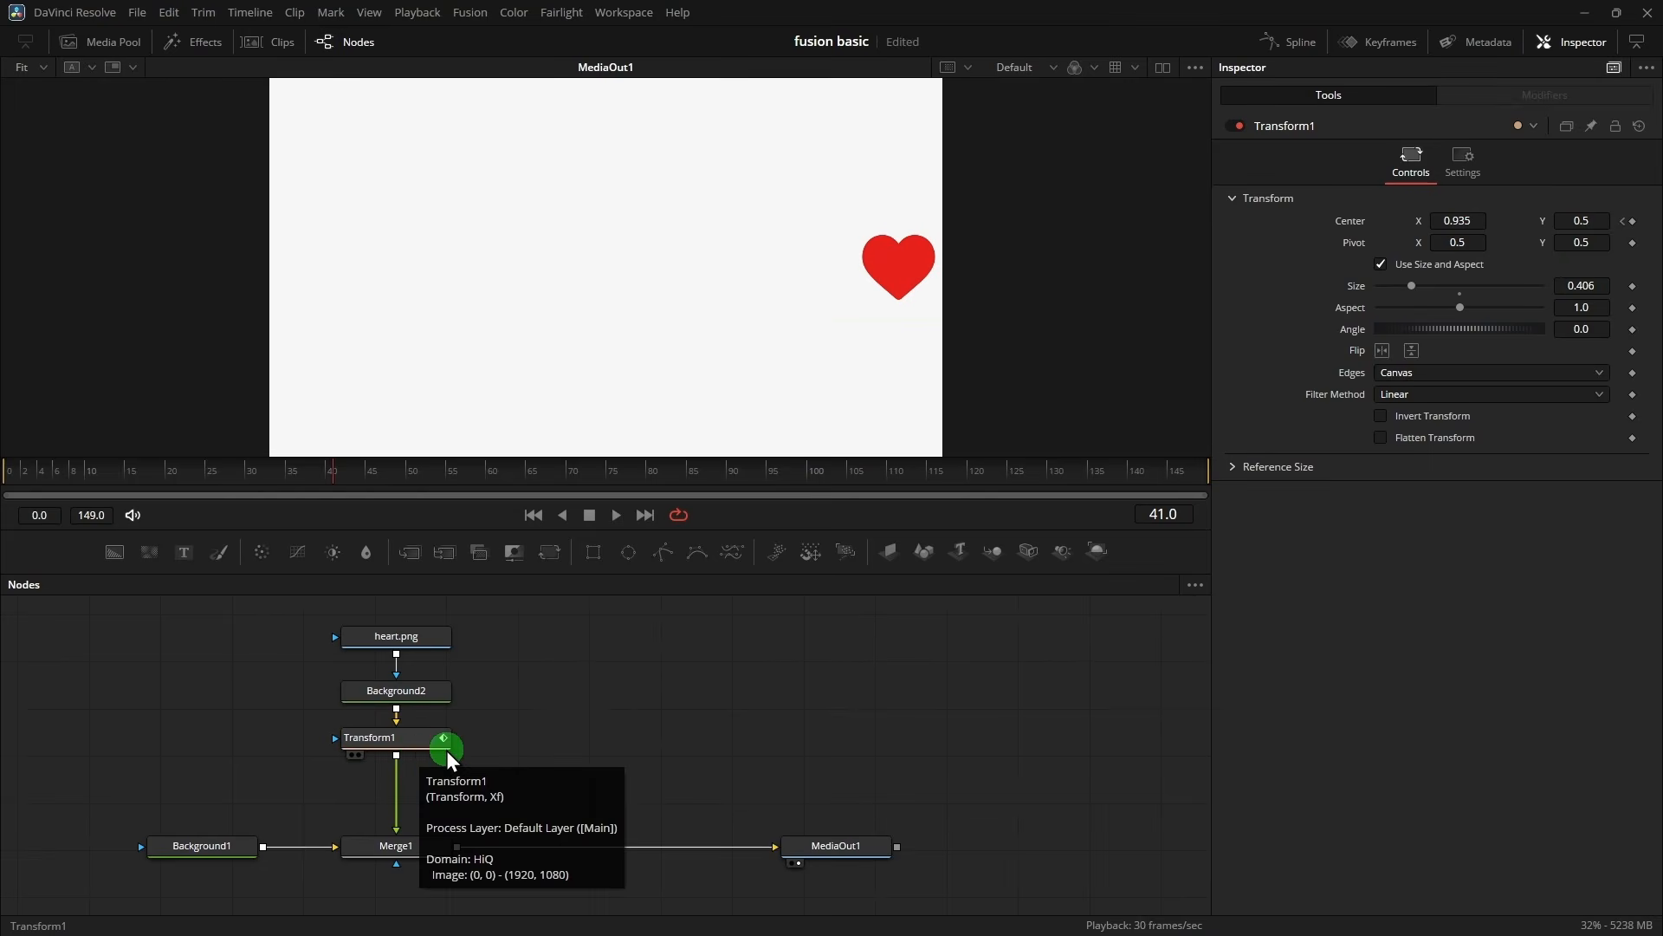
click(1290, 41)
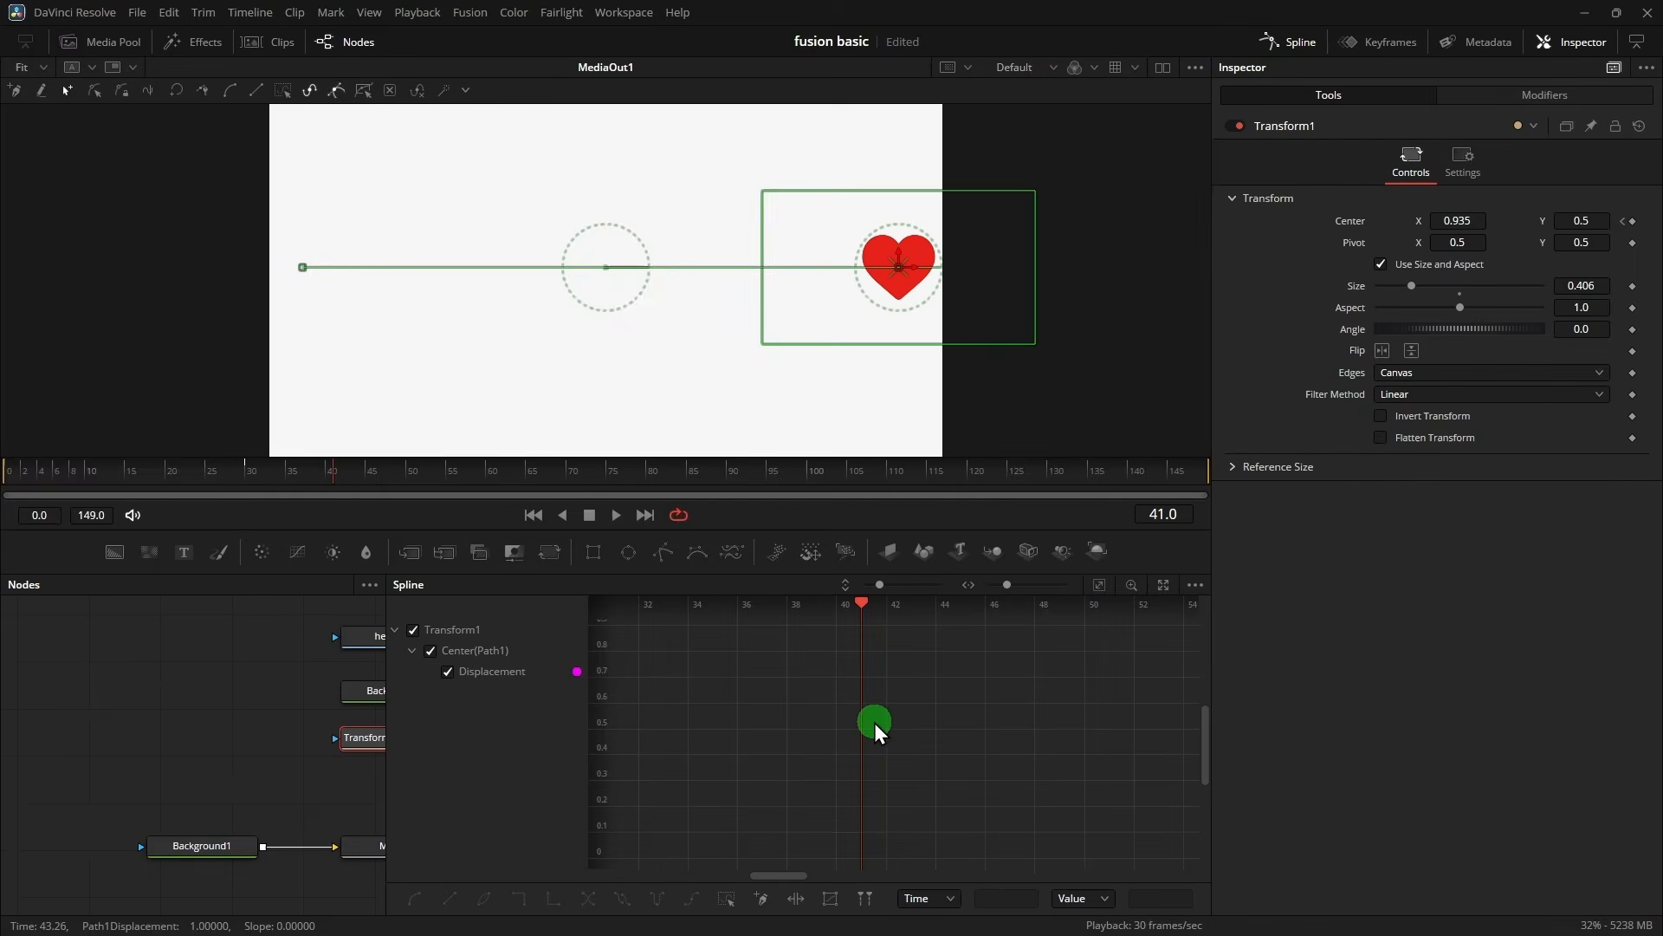
click(1099, 585)
key(ctrl+a)
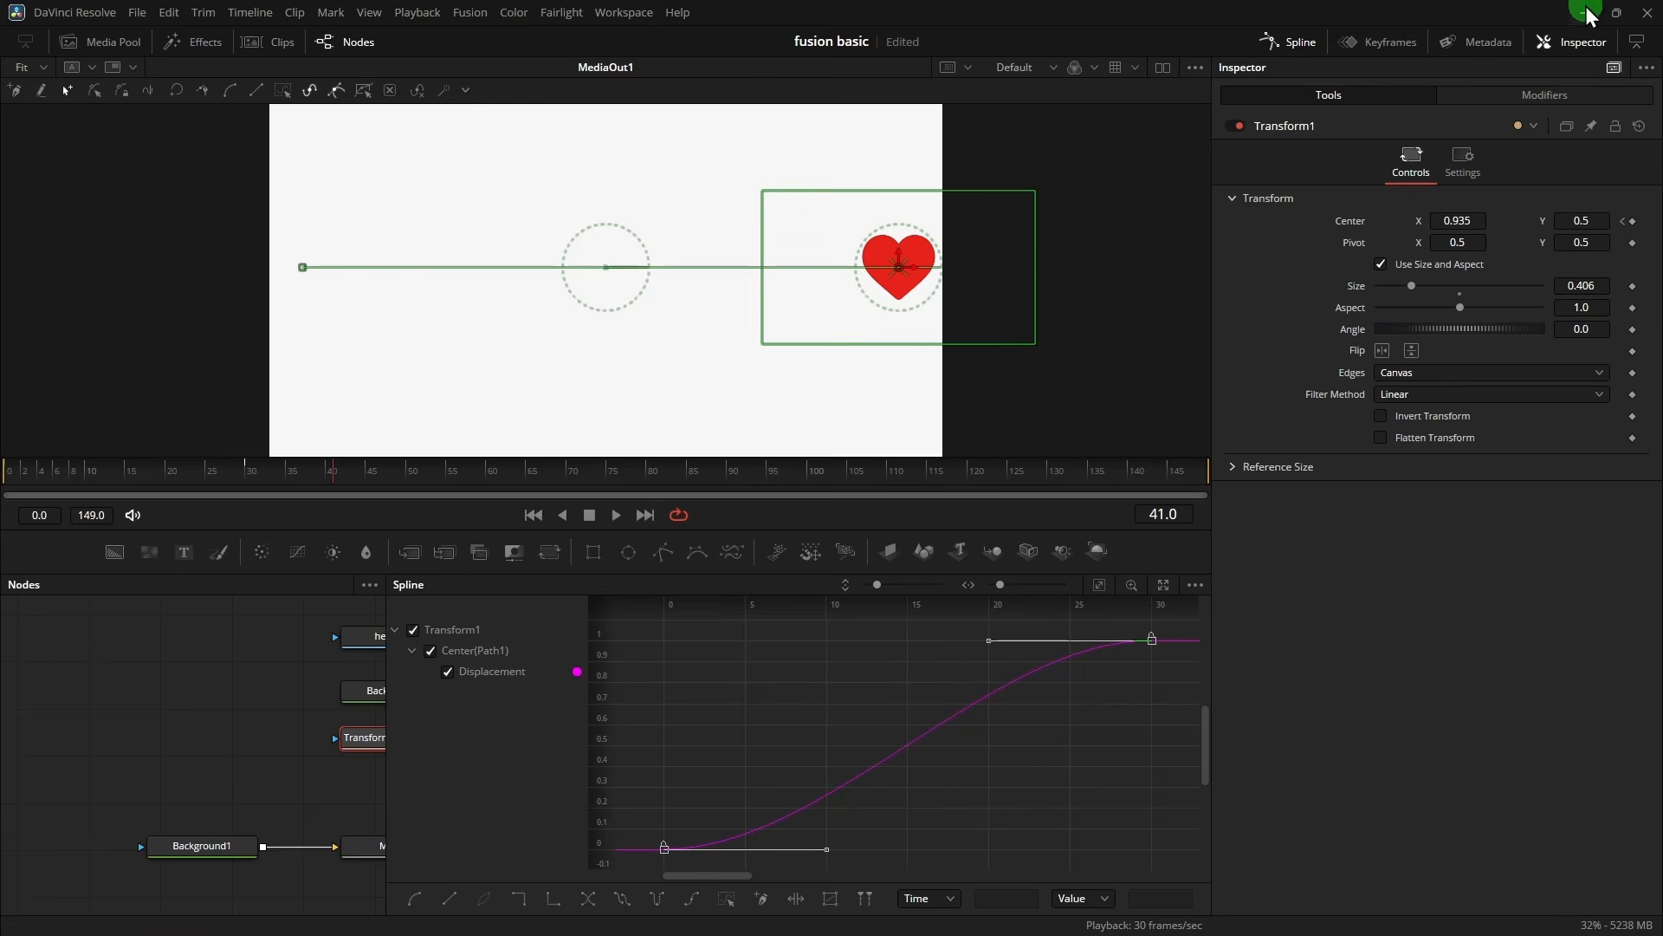
click(1582, 45)
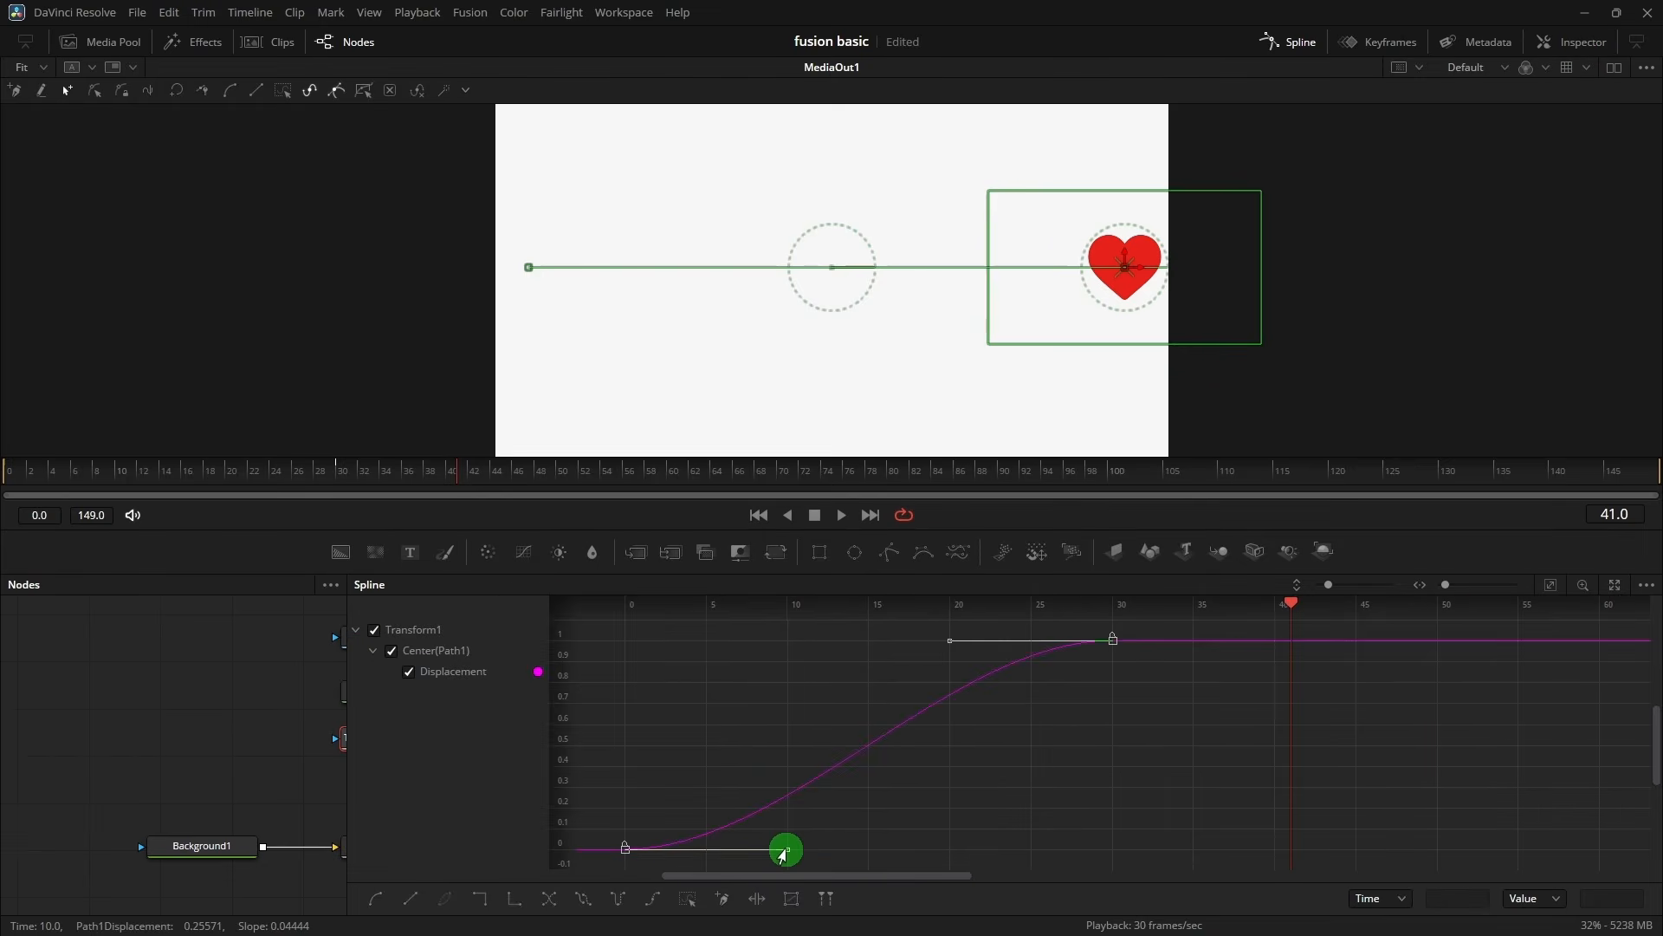
- Pull the first Displacement keyframe's handle steeply upward, show the Ease In/Out values, and set Ease In to 64.3
drag(784, 852, 668, 698)
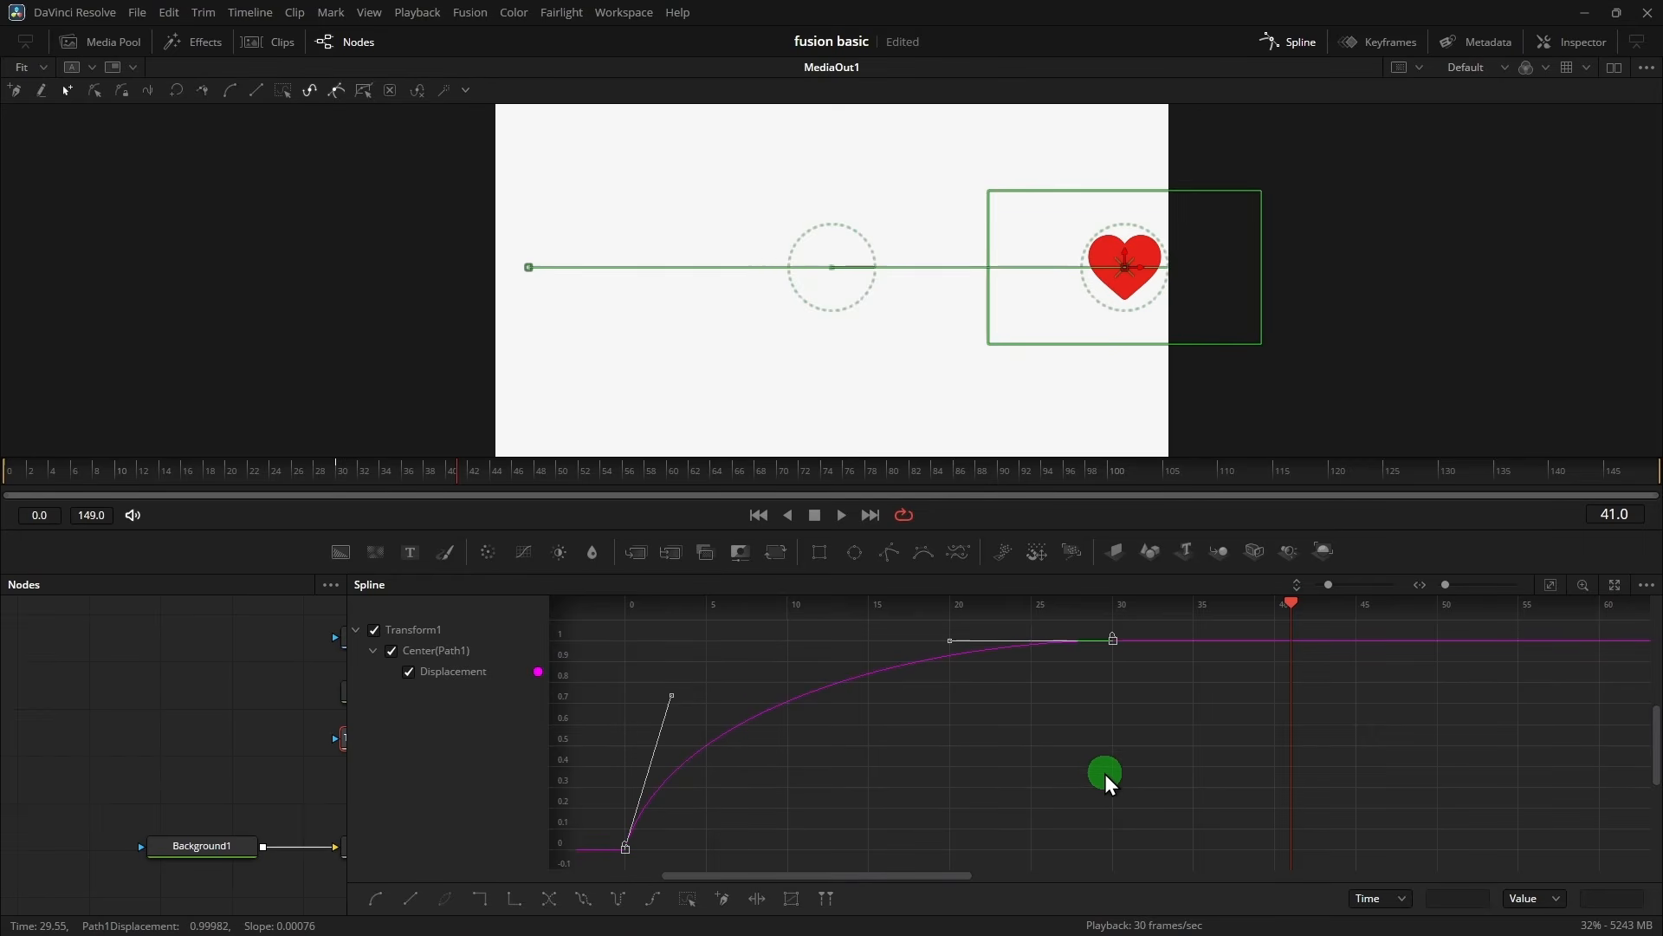
key(t)
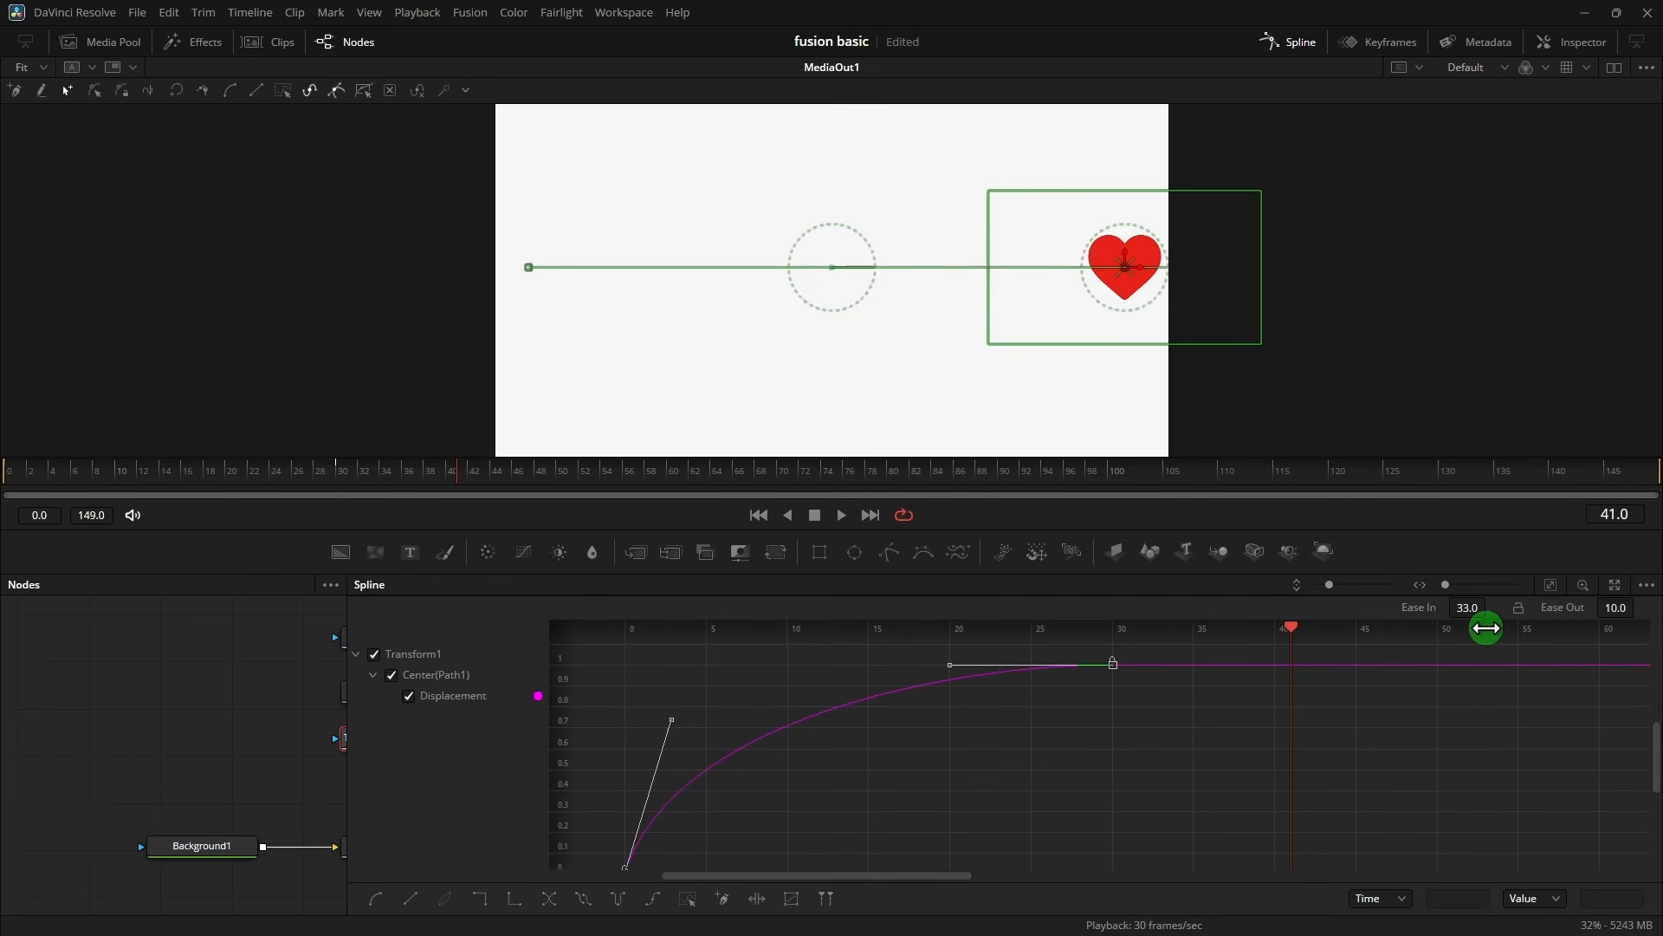
scroll(594, 661, down, 1)
scroll(1392, 725, up, 1)
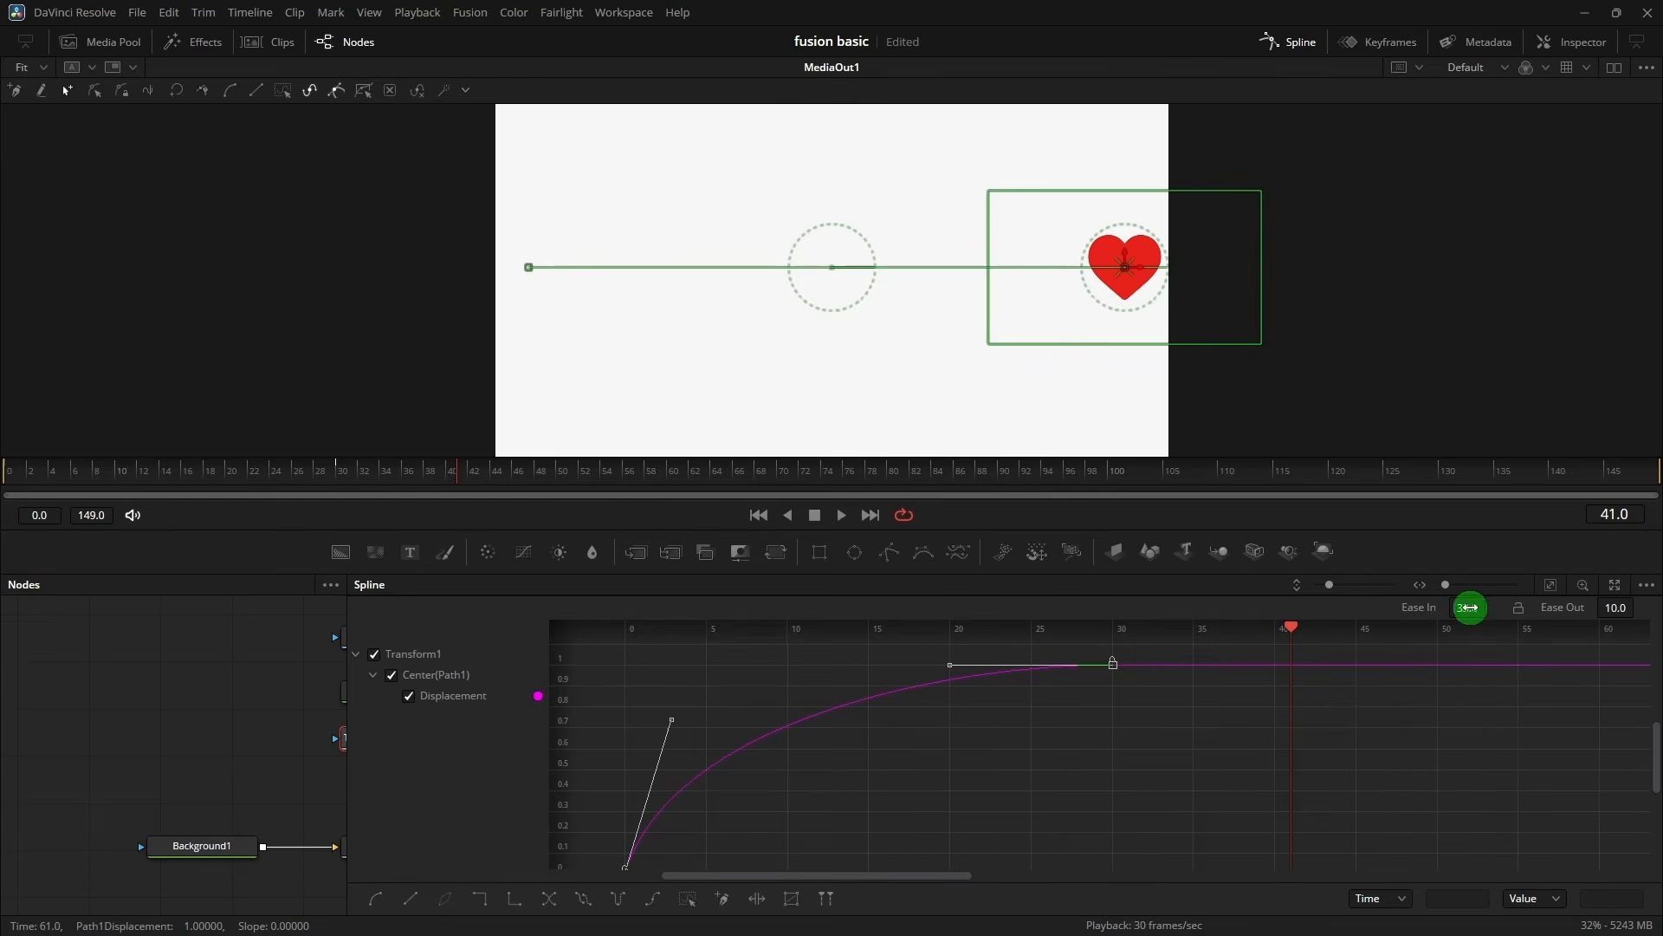
drag(1461, 608, 918, 689)
scroll(870, 699, down, 1)
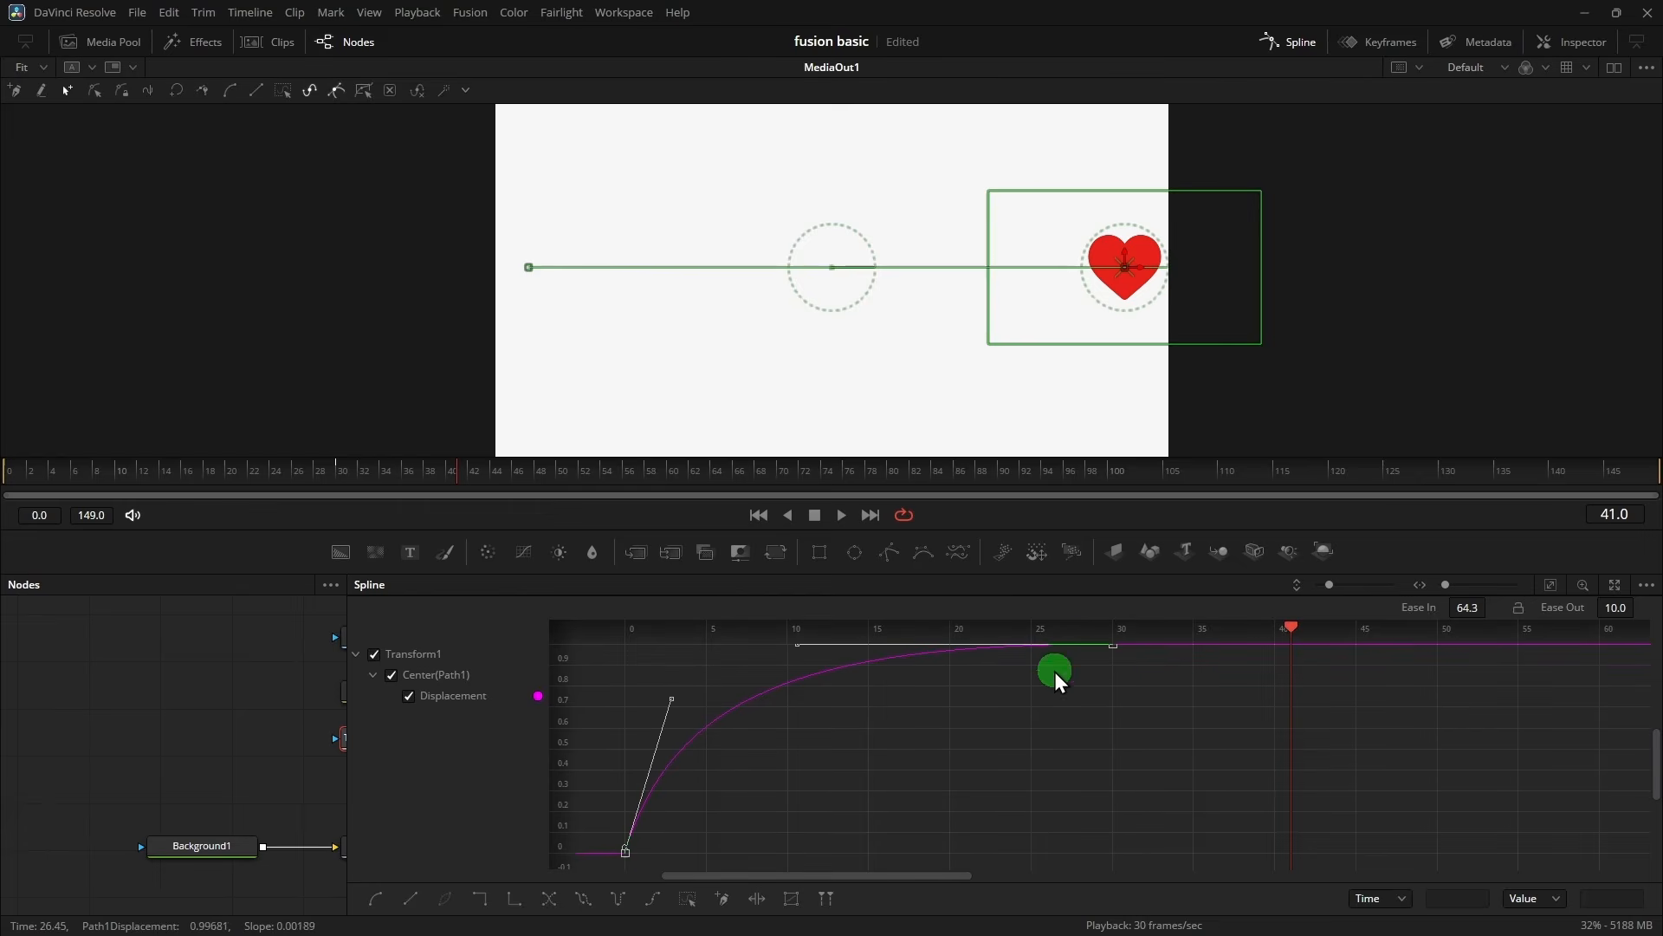
scroll(1055, 672, up, 2)
- Scrub the heart's movement back to frame 6 and raise the curve's Ease In to 100
click(12, 472)
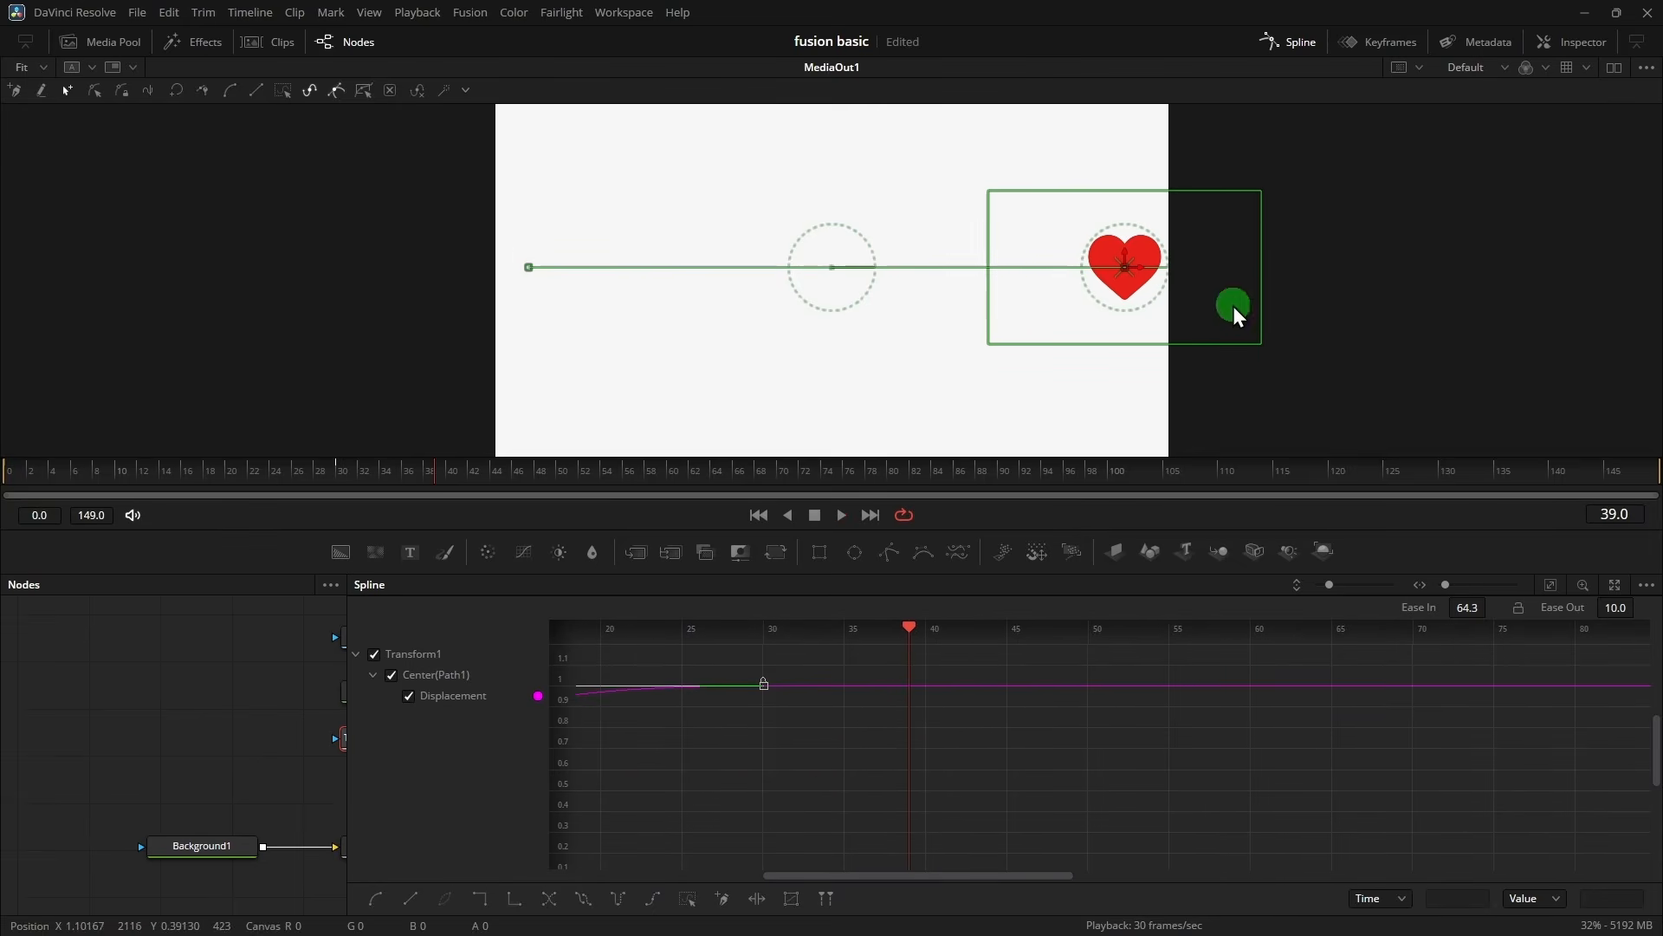
drag(179, 469, 75, 469)
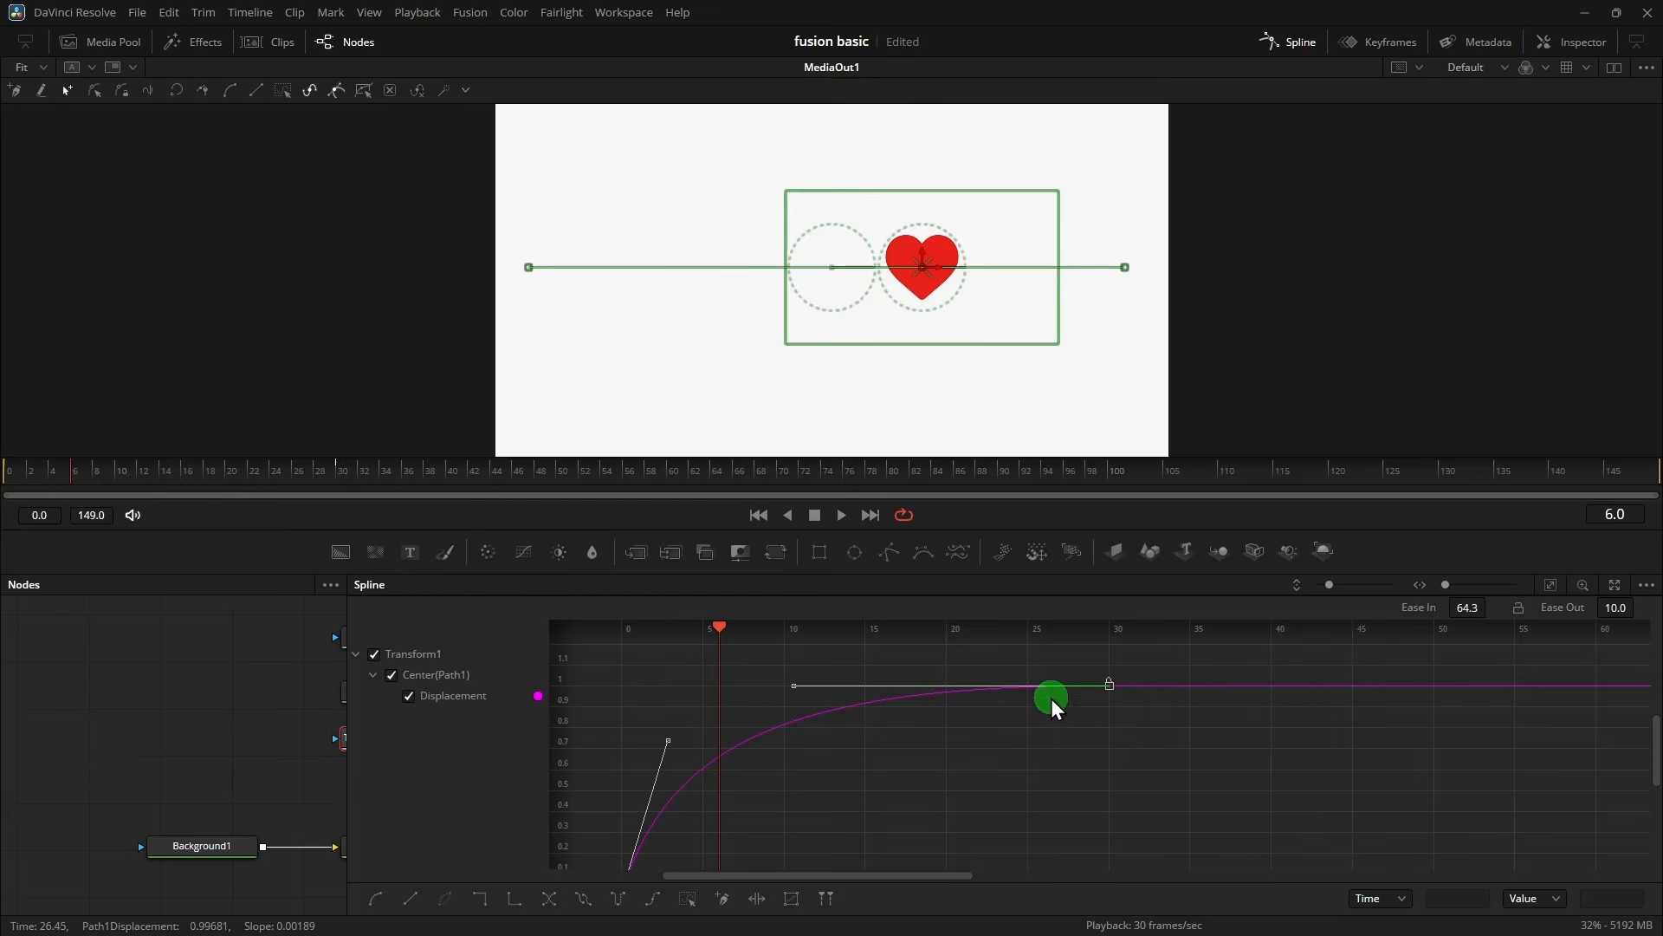
drag(1468, 607, 1655, 646)
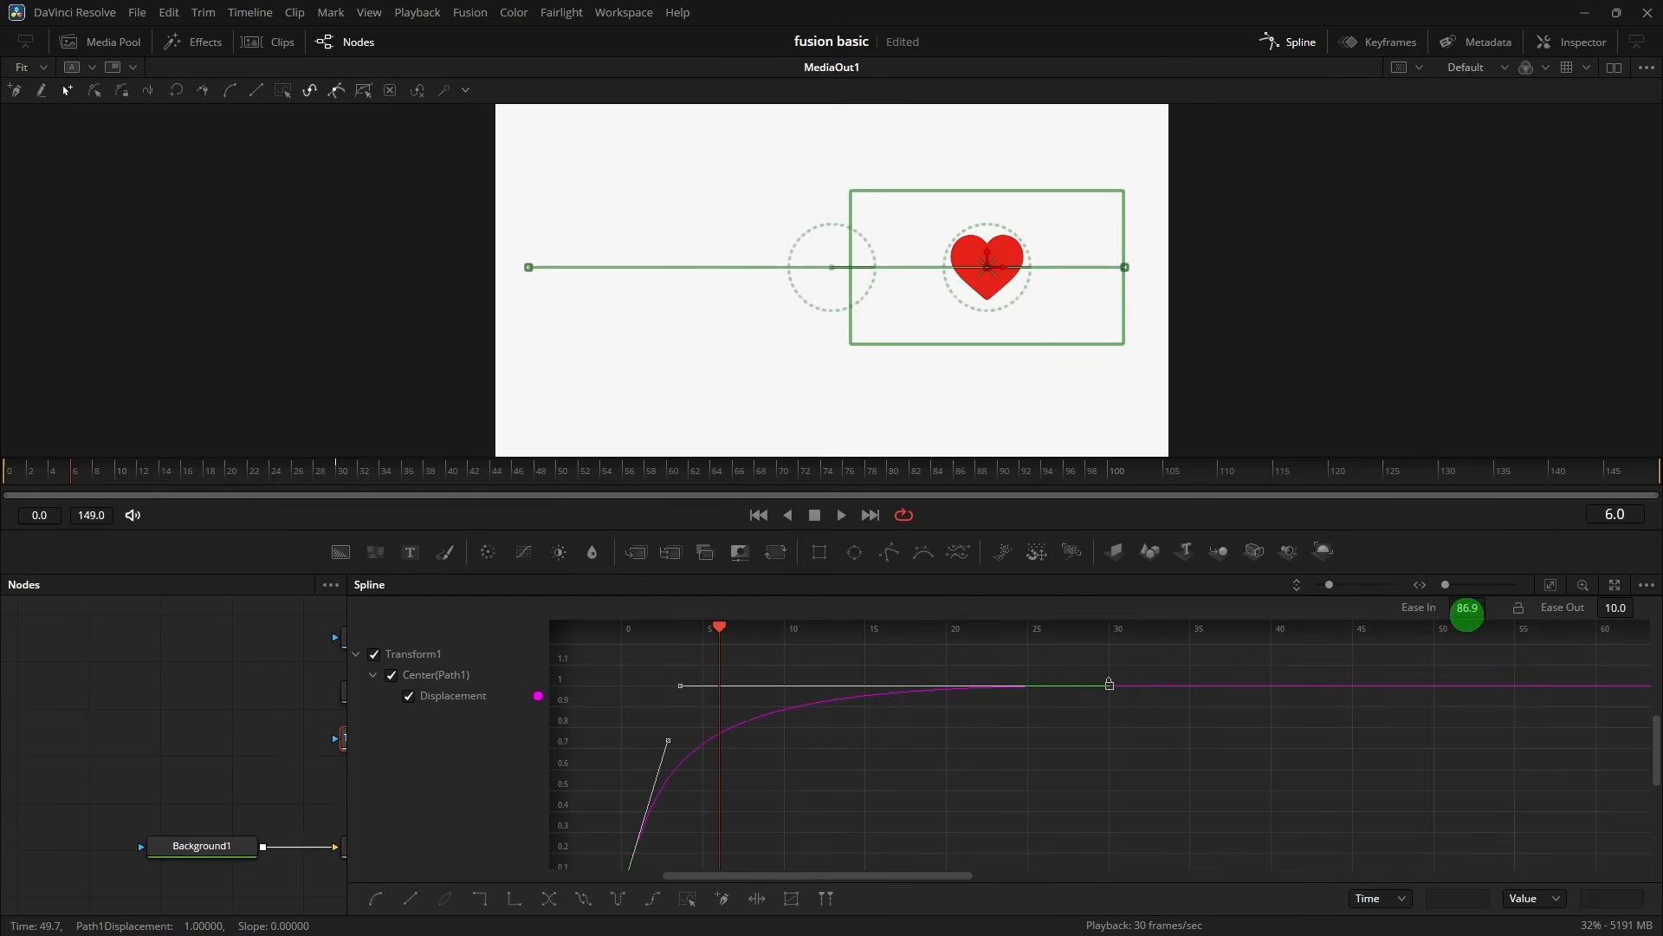
drag(1468, 611, 1483, 611)
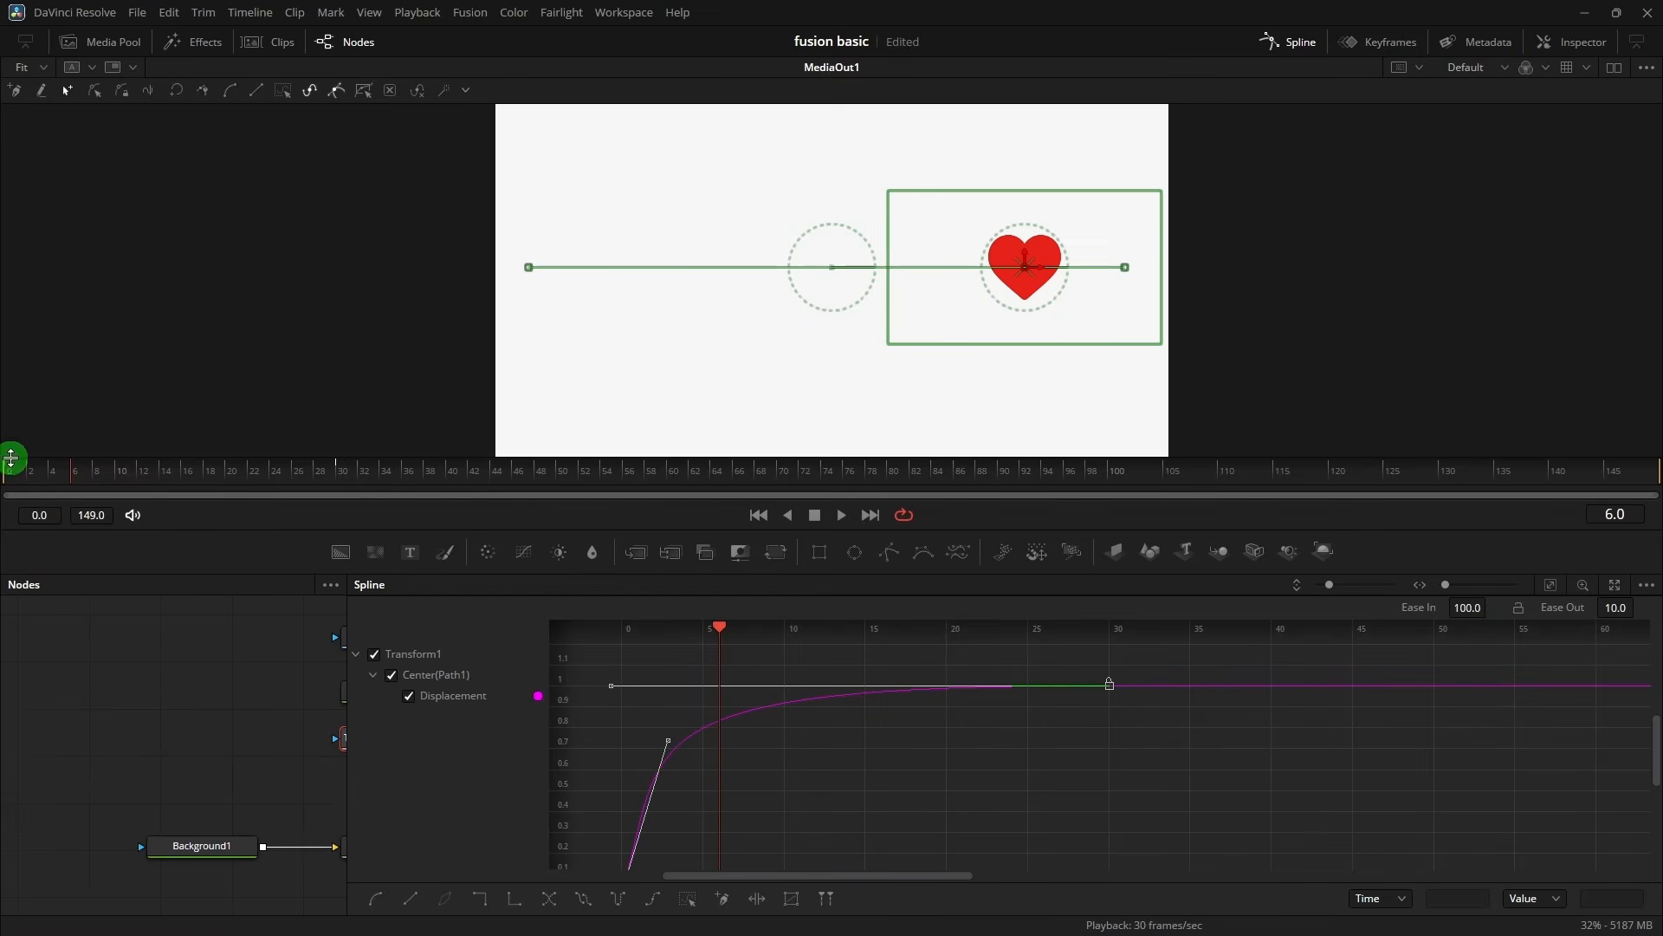
- Play and scrub the heart's movement from frame 0 with Ease In at 100, and return to frame 0
drag(93, 489, 7, 477)
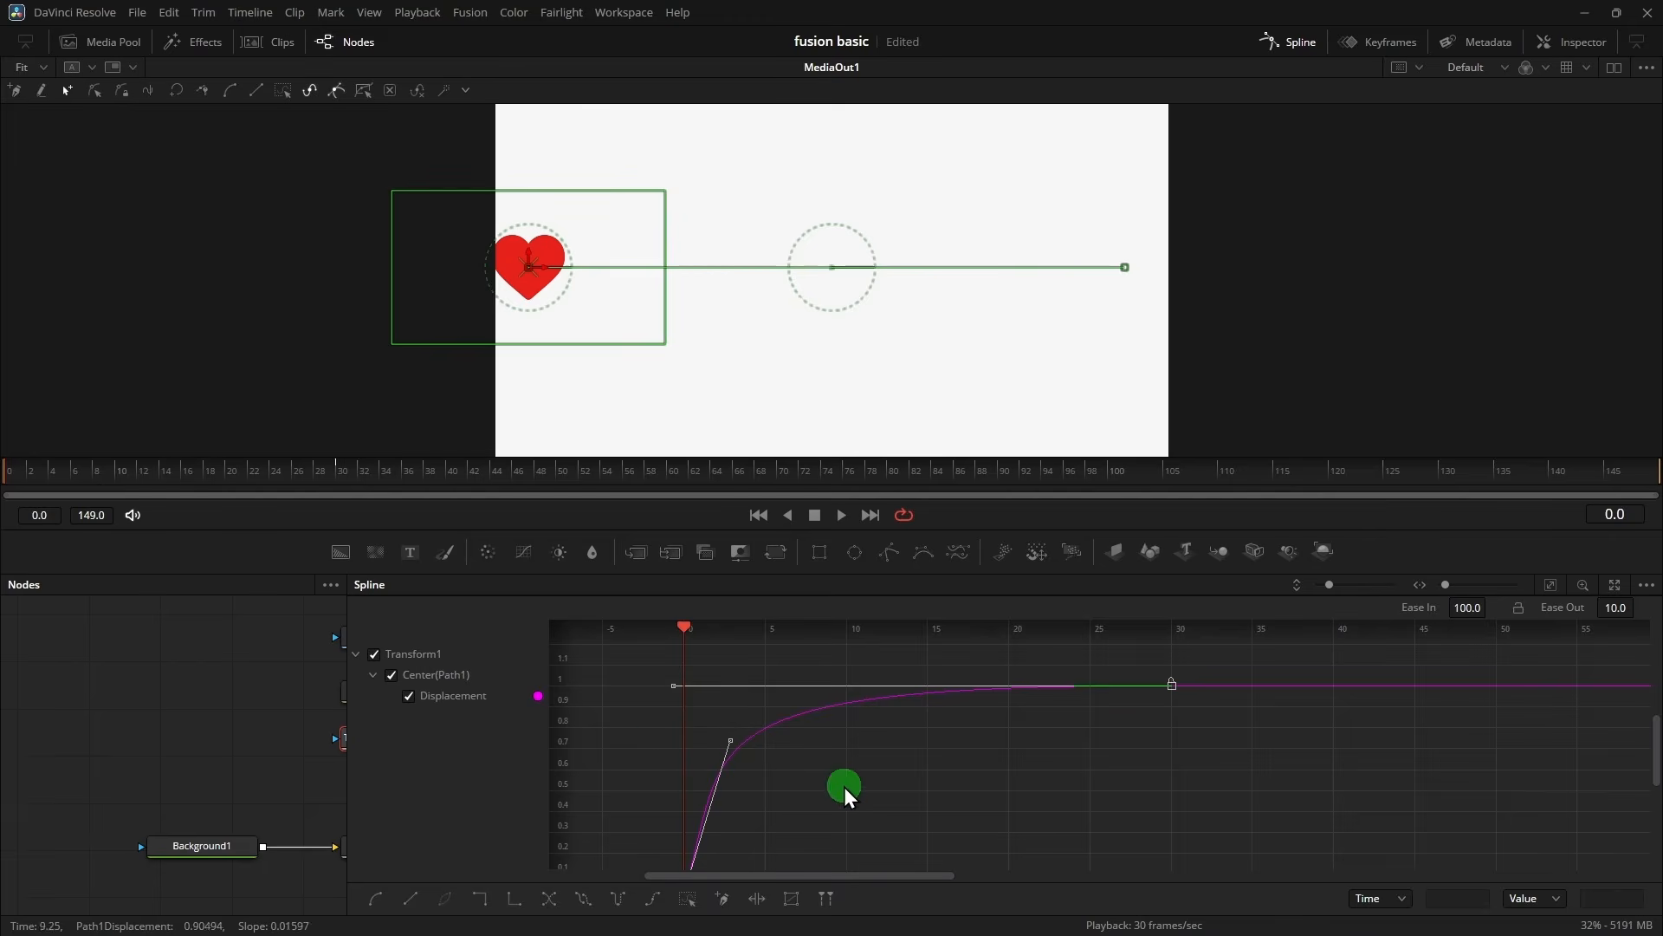
key(space)
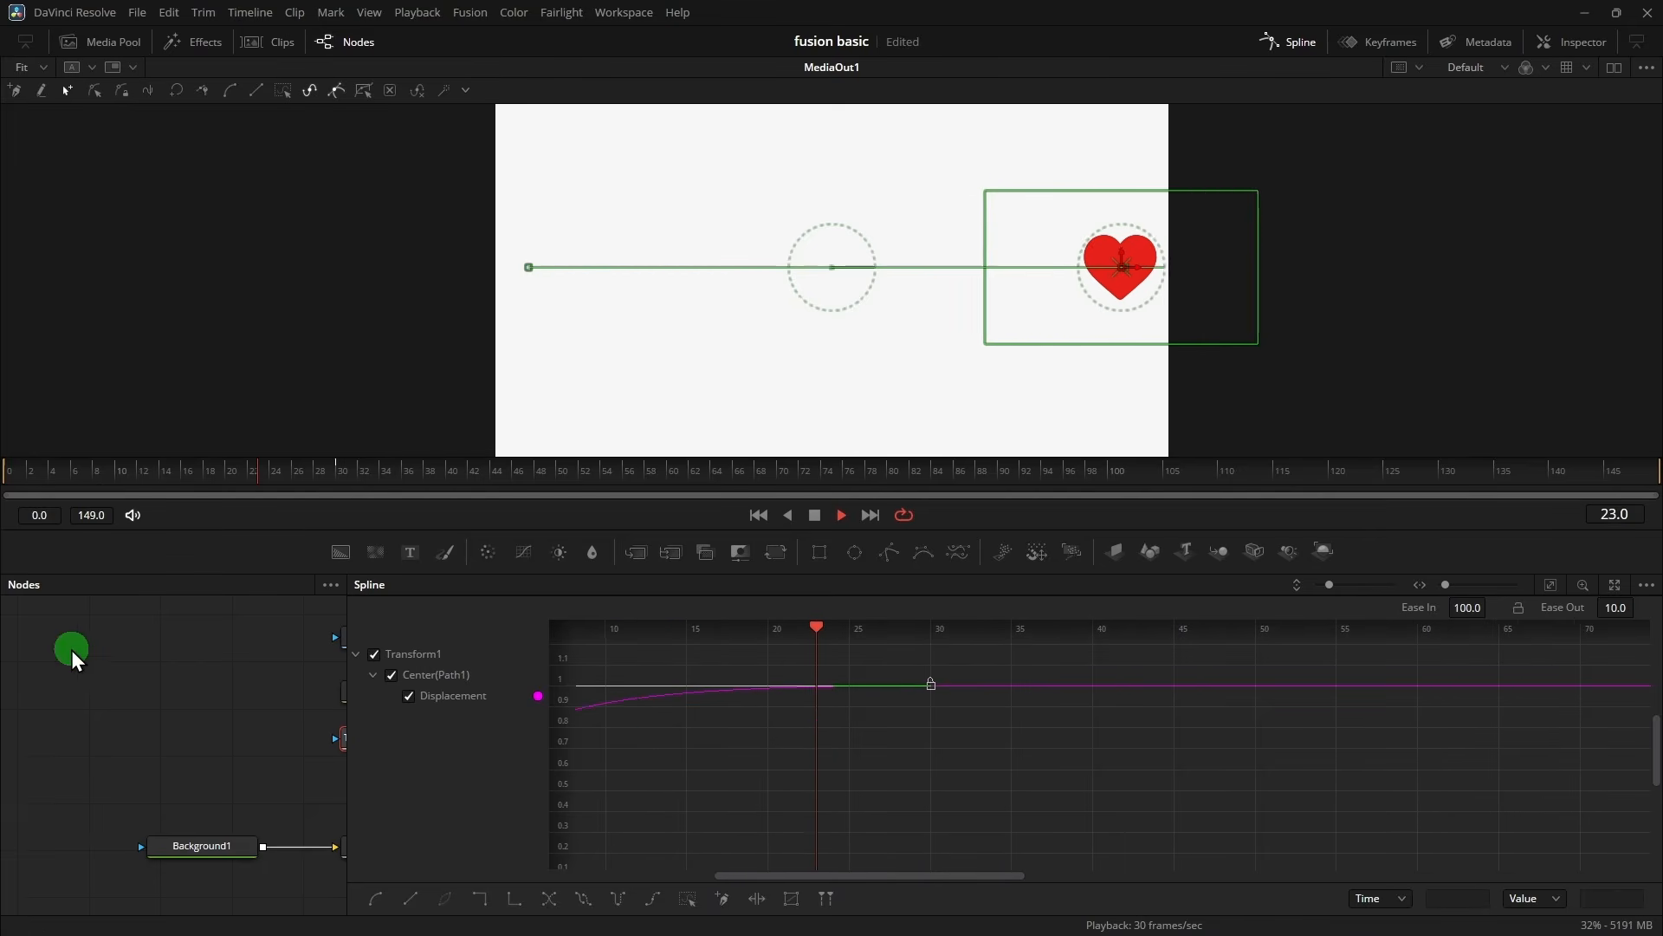
drag(79, 483, 257, 475)
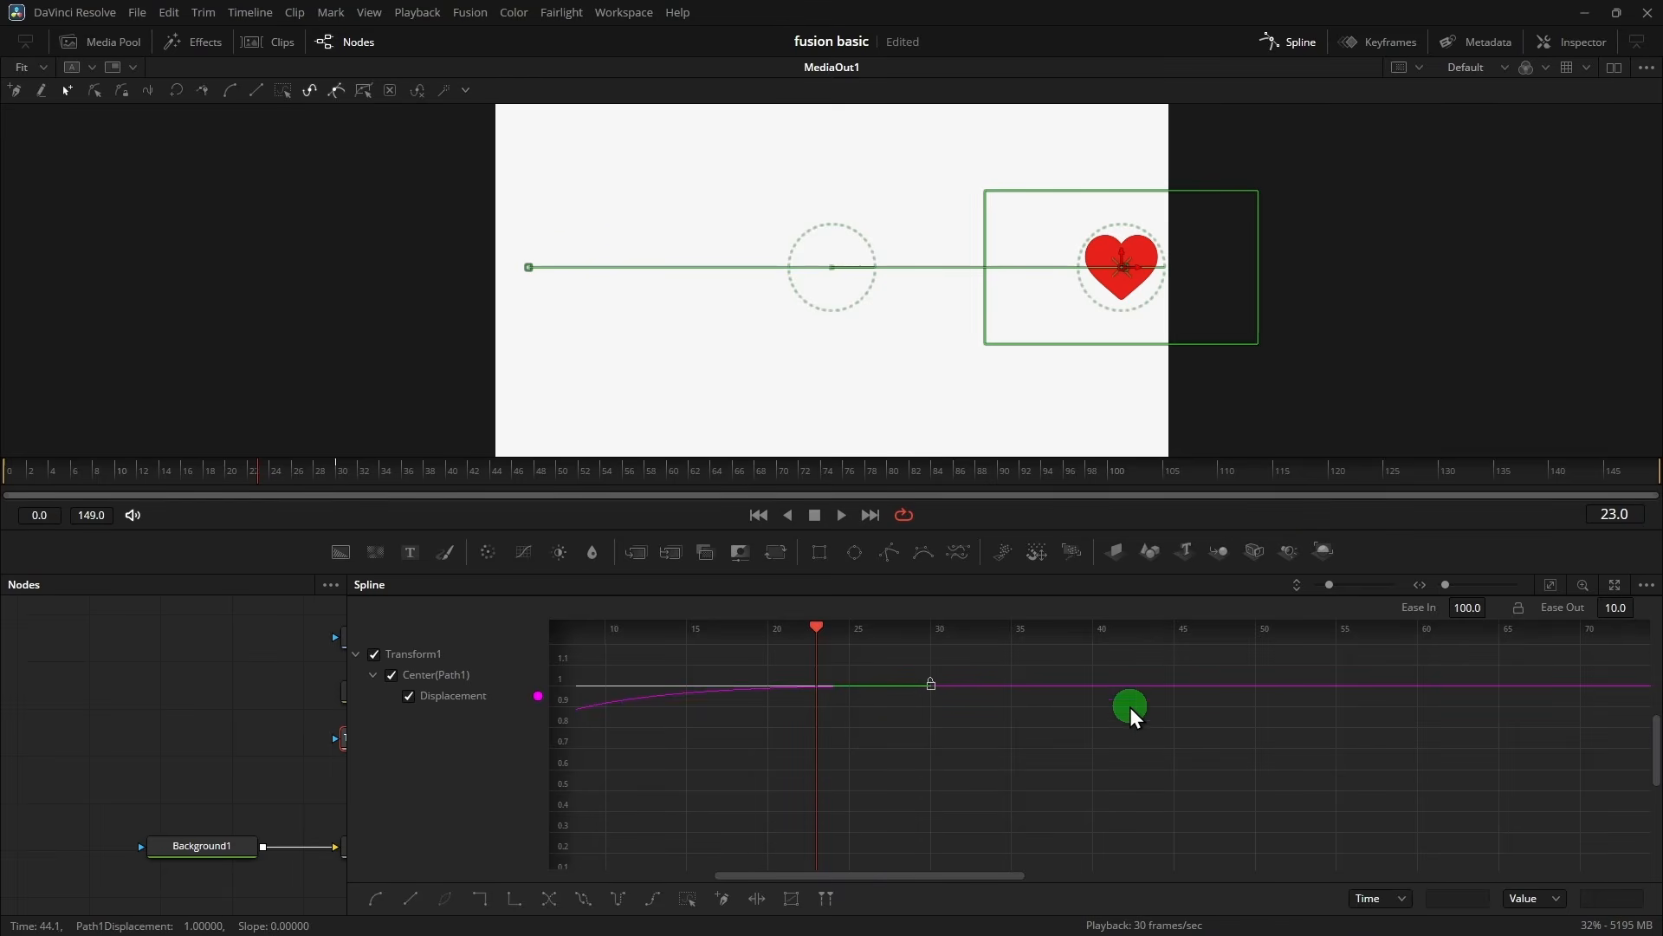
drag(96, 475, 4, 483)
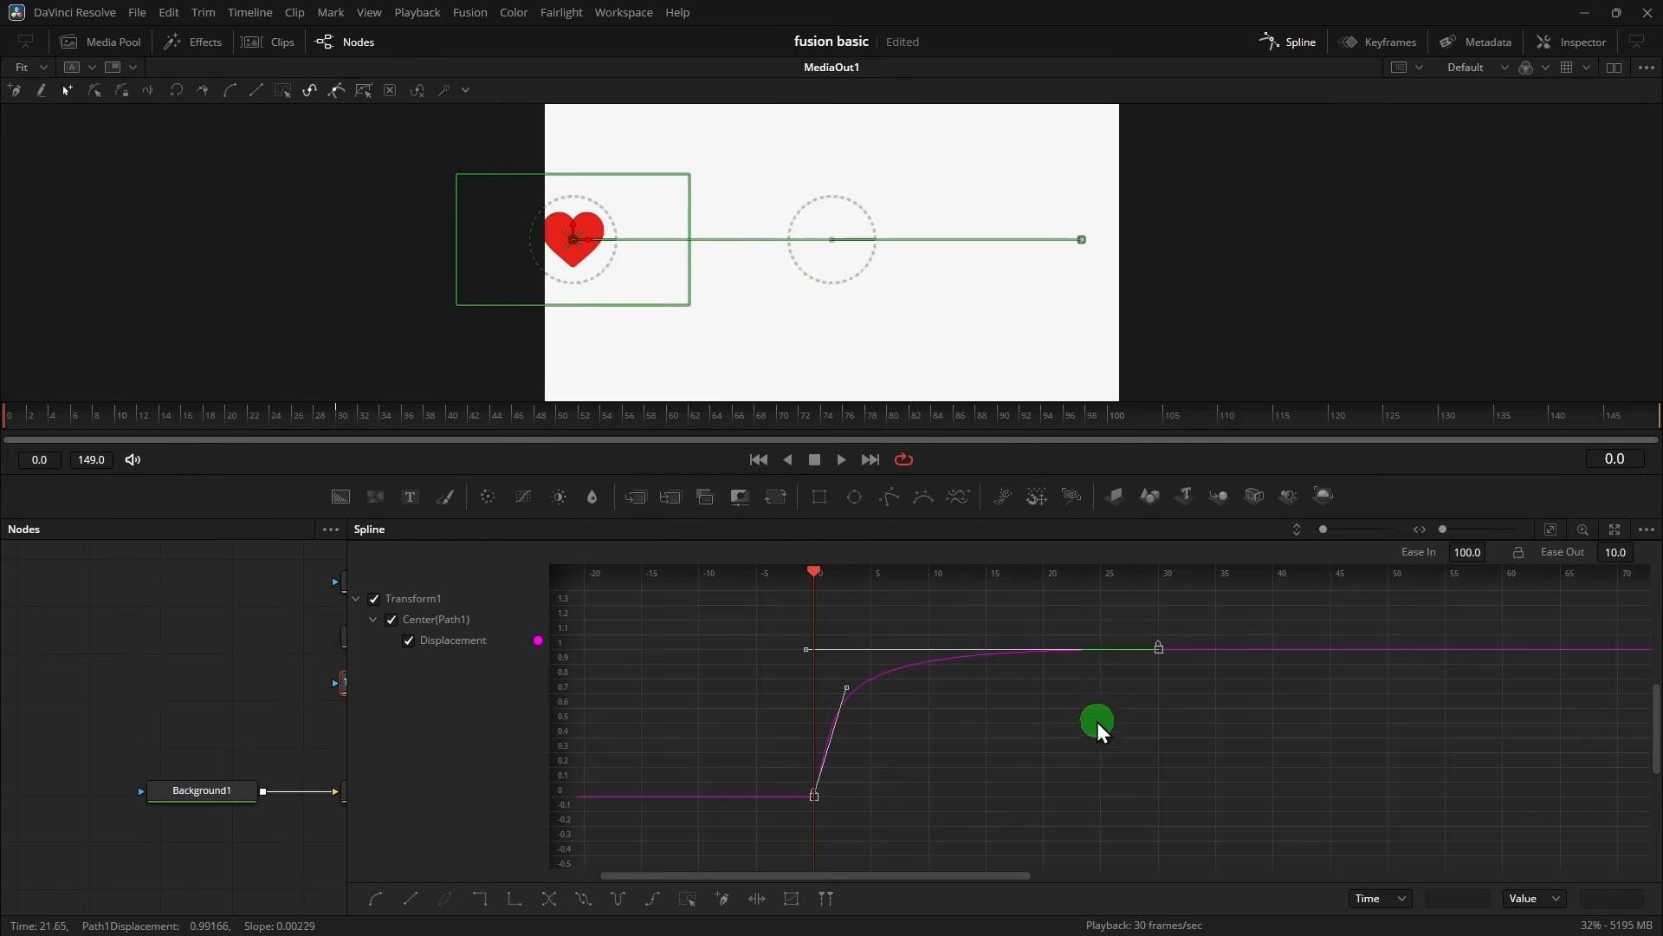
- Flatten the first Displacement keyframe's handle into a long horizontal line with an Ease Out of about 78
click(849, 691)
drag(854, 694, 1135, 819)
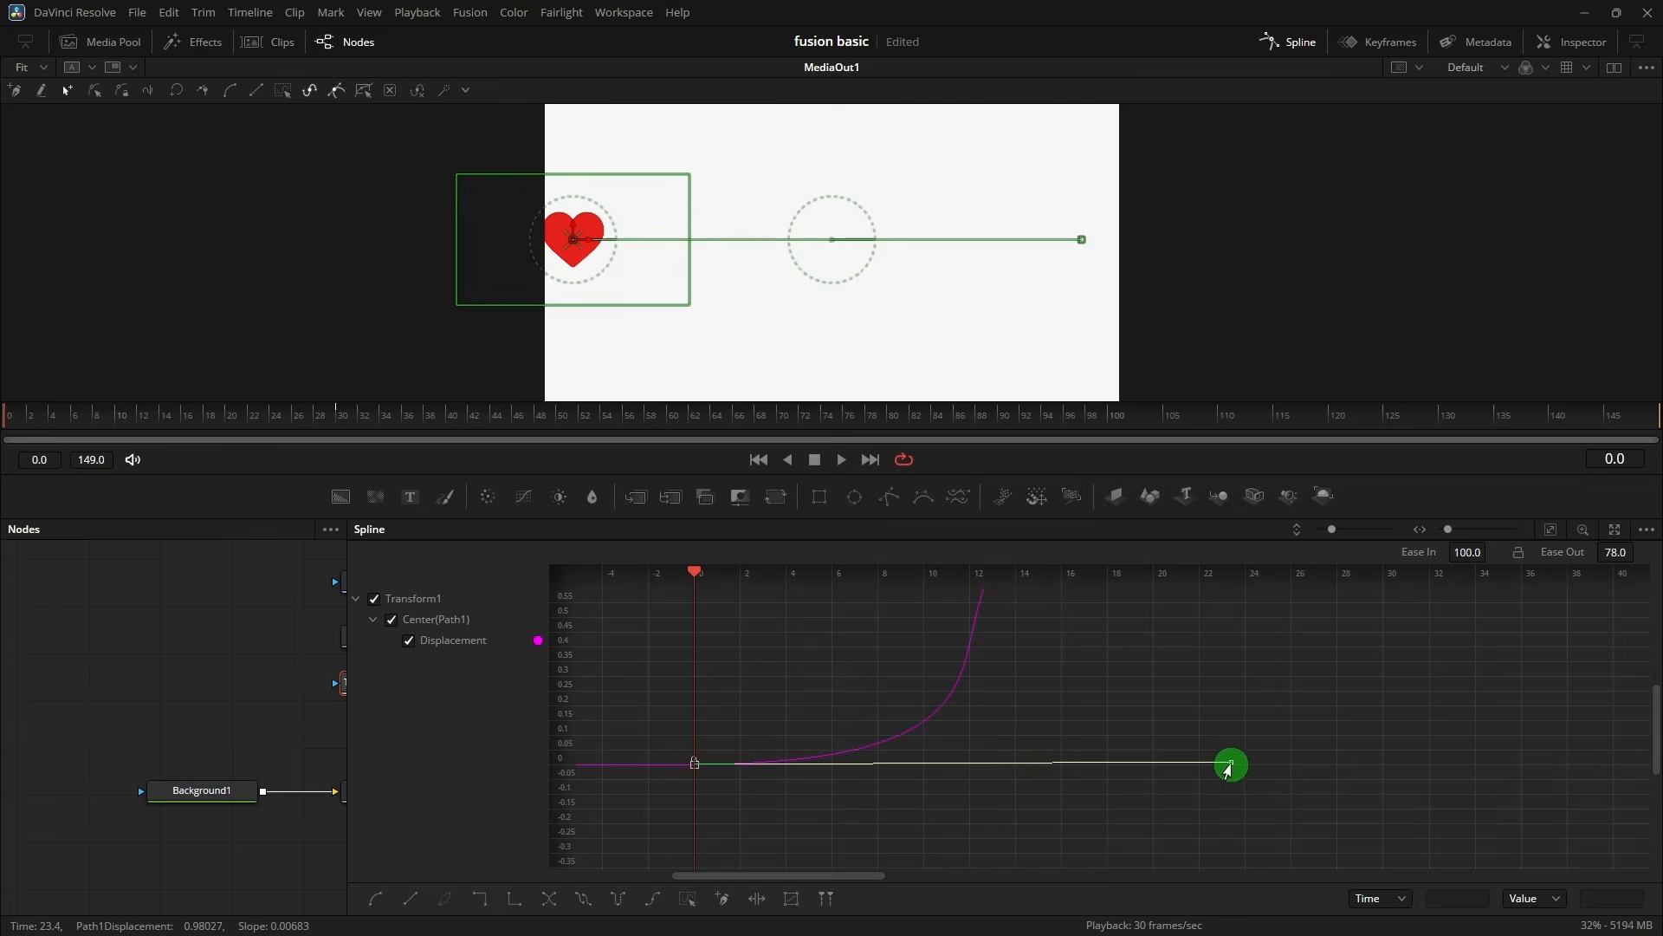
drag(1230, 767, 1231, 769)
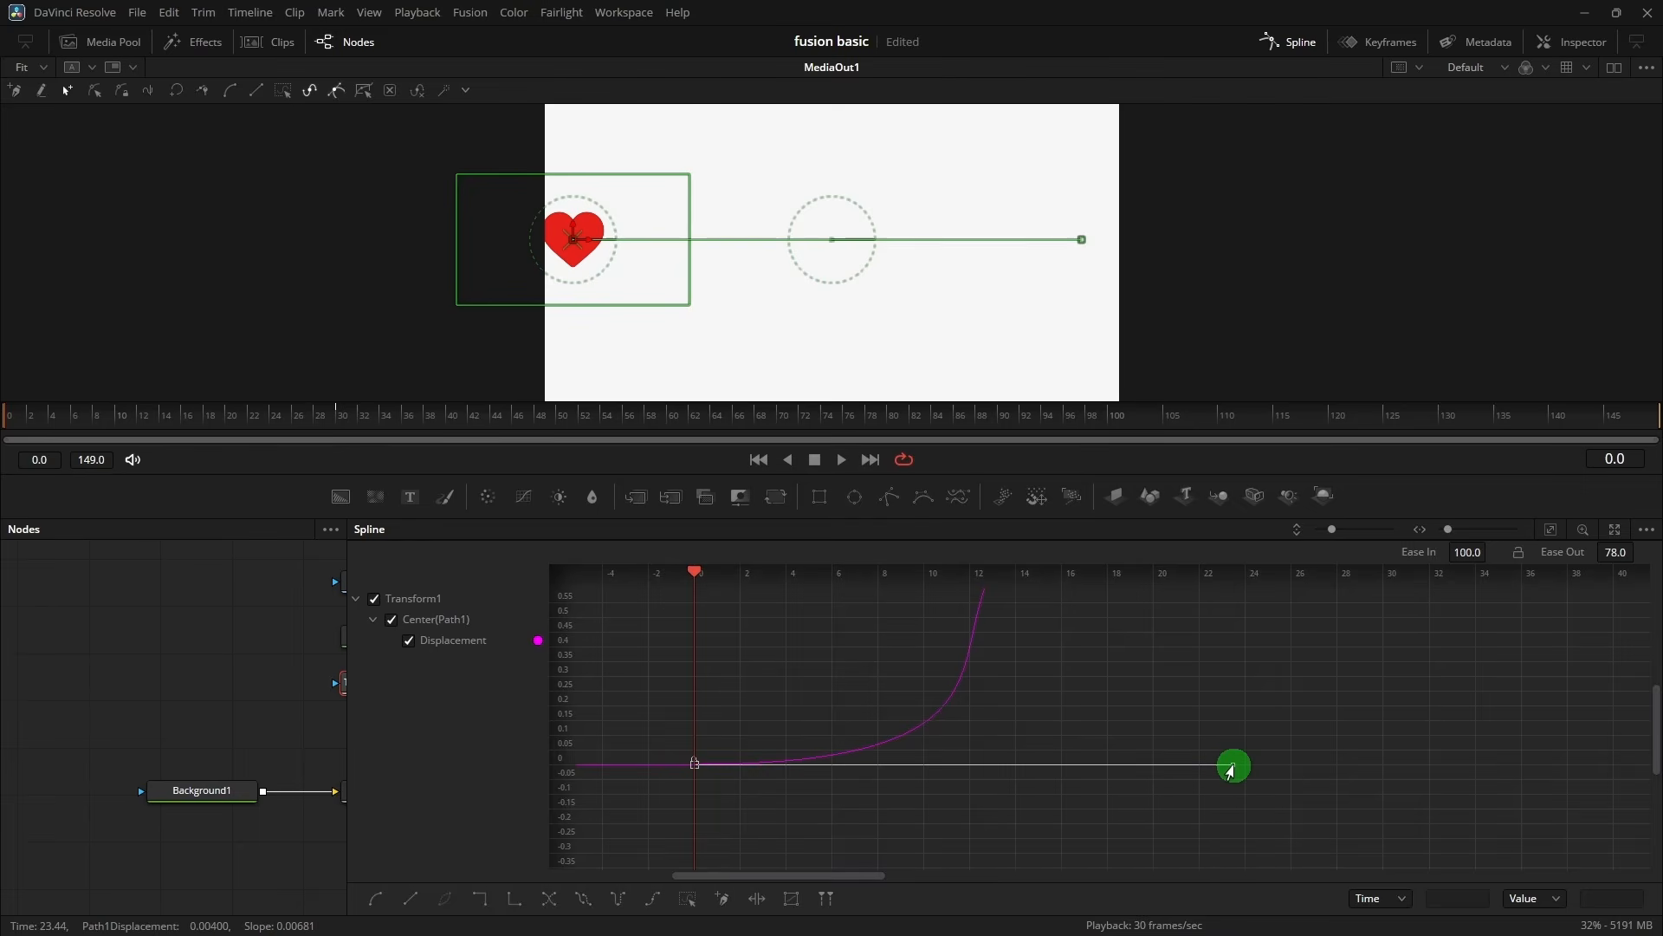
- Set the Displacement curve's Ease In to 22.6 and Ease Out to 80.6
scroll(1362, 720, up, 3)
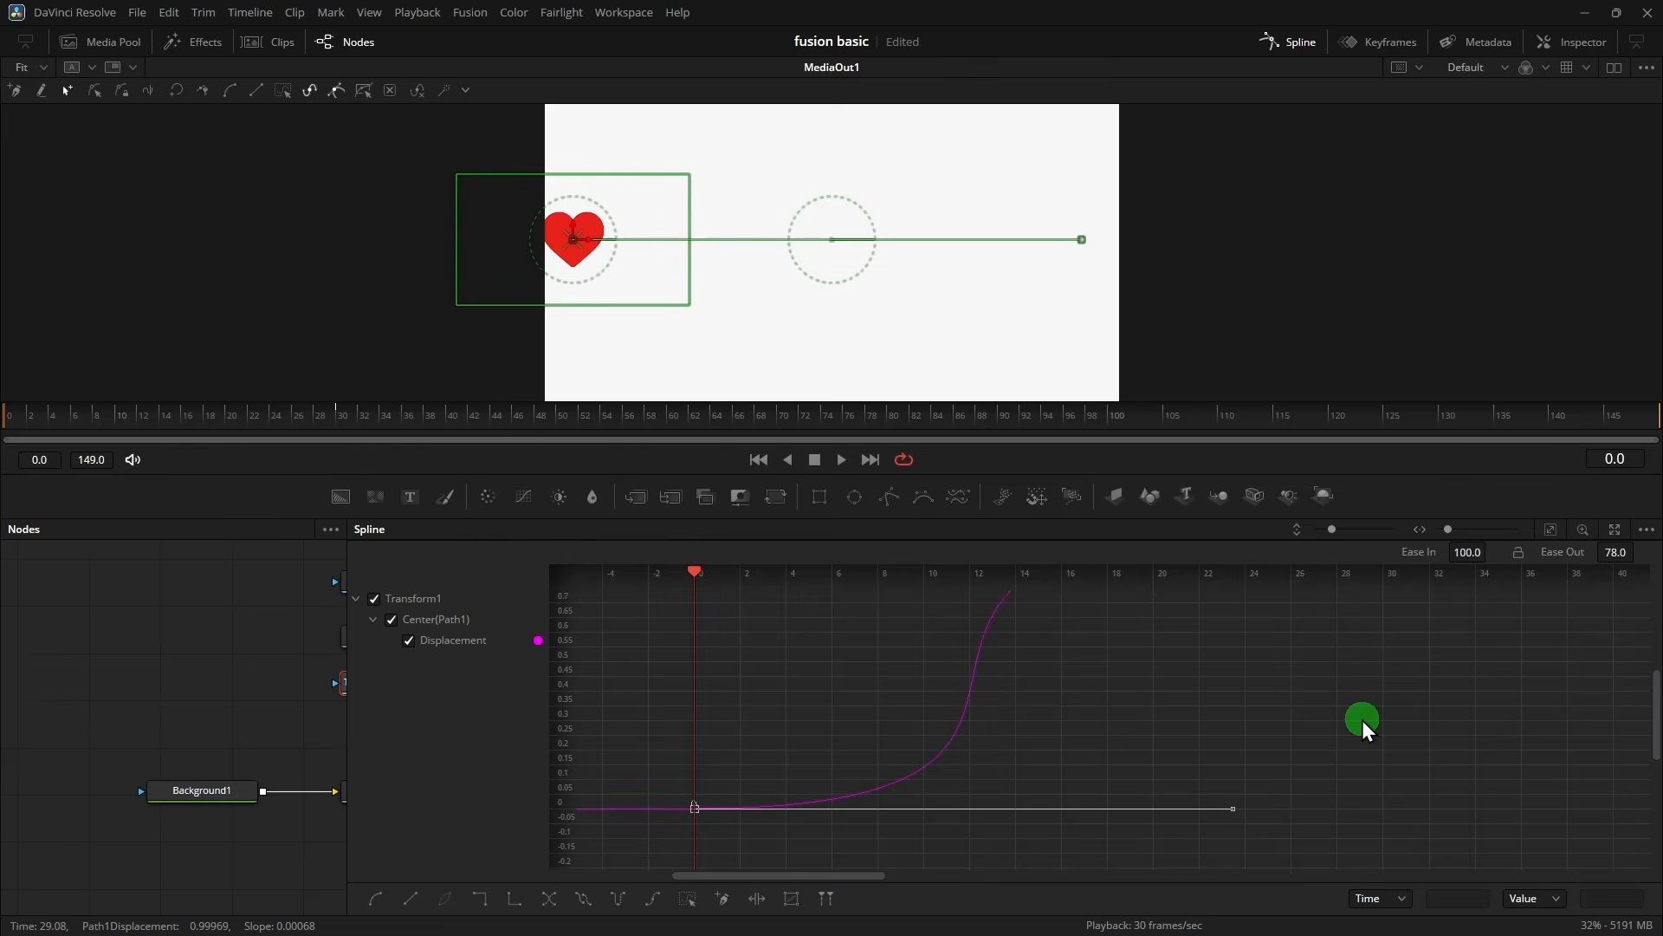
scroll(1362, 721, down, 2)
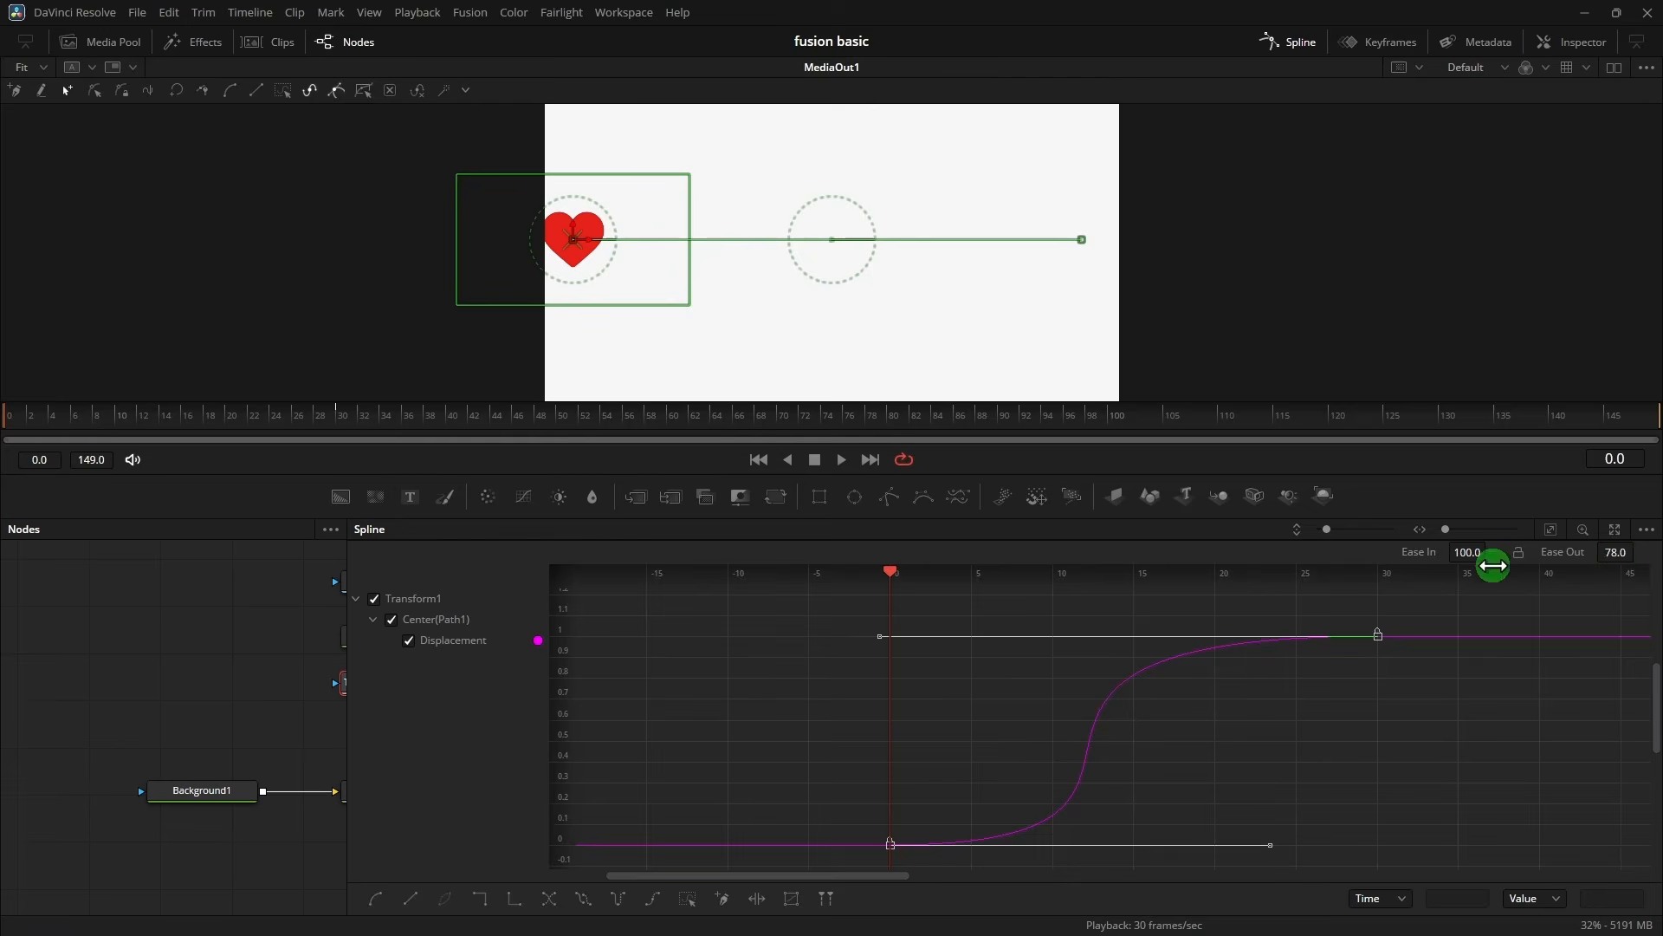
drag(1618, 552, 983, 564)
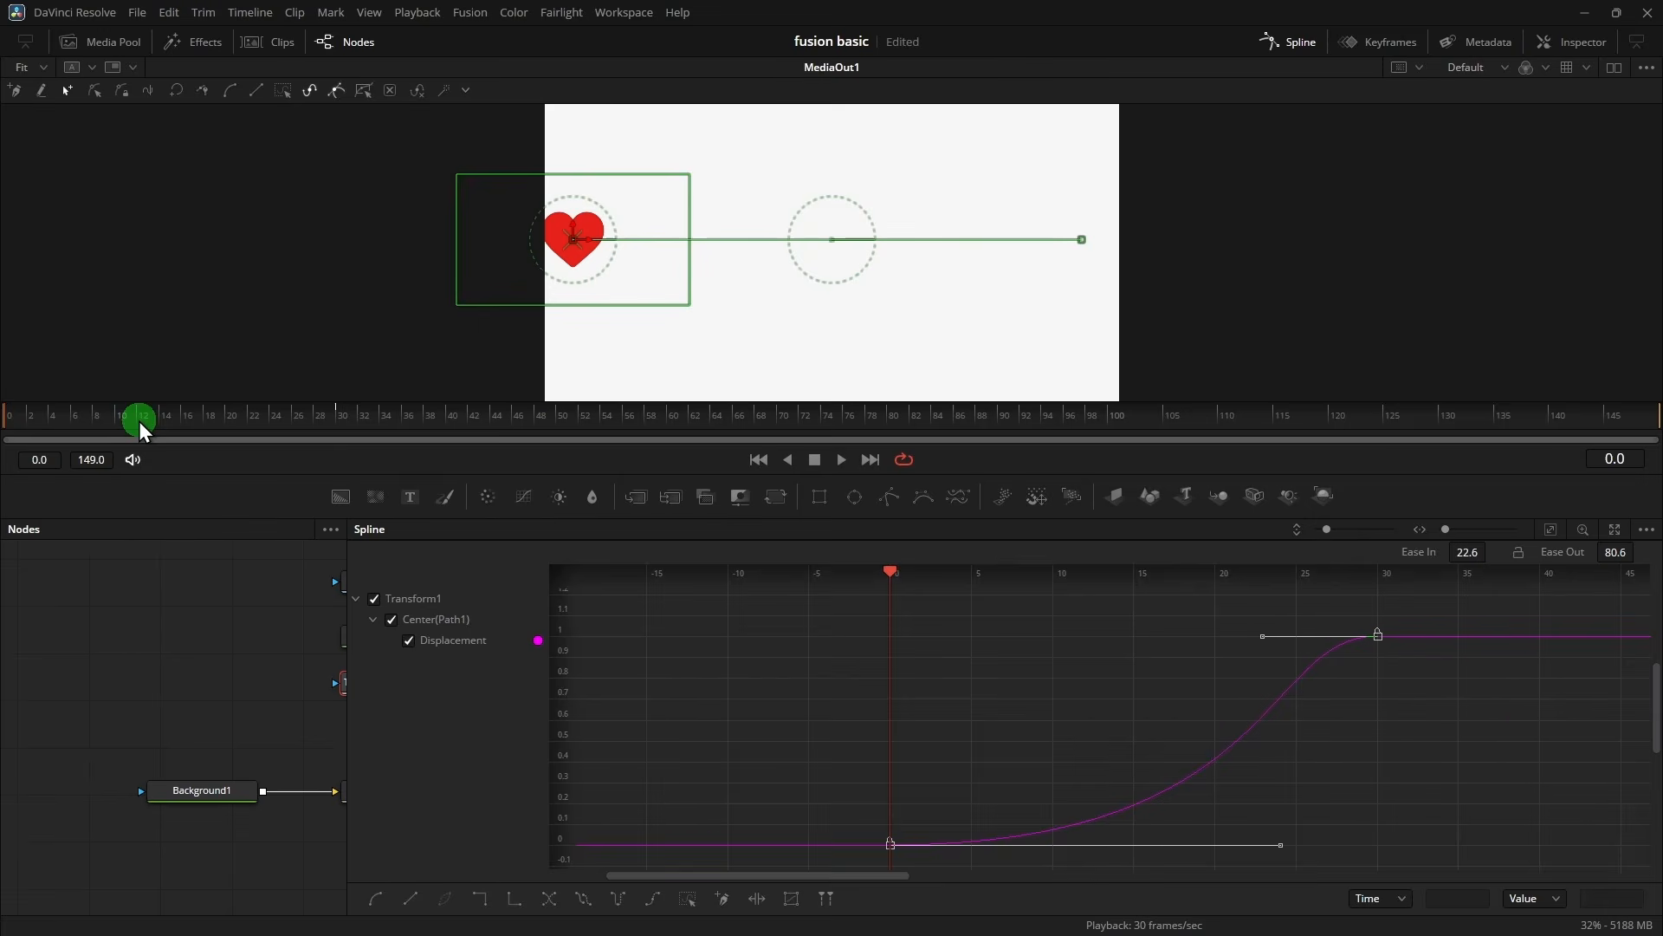
- Play the heart animation twice from frame 0 to review the slow start and quick finish
drag(139, 422, 4, 422)
key(space)
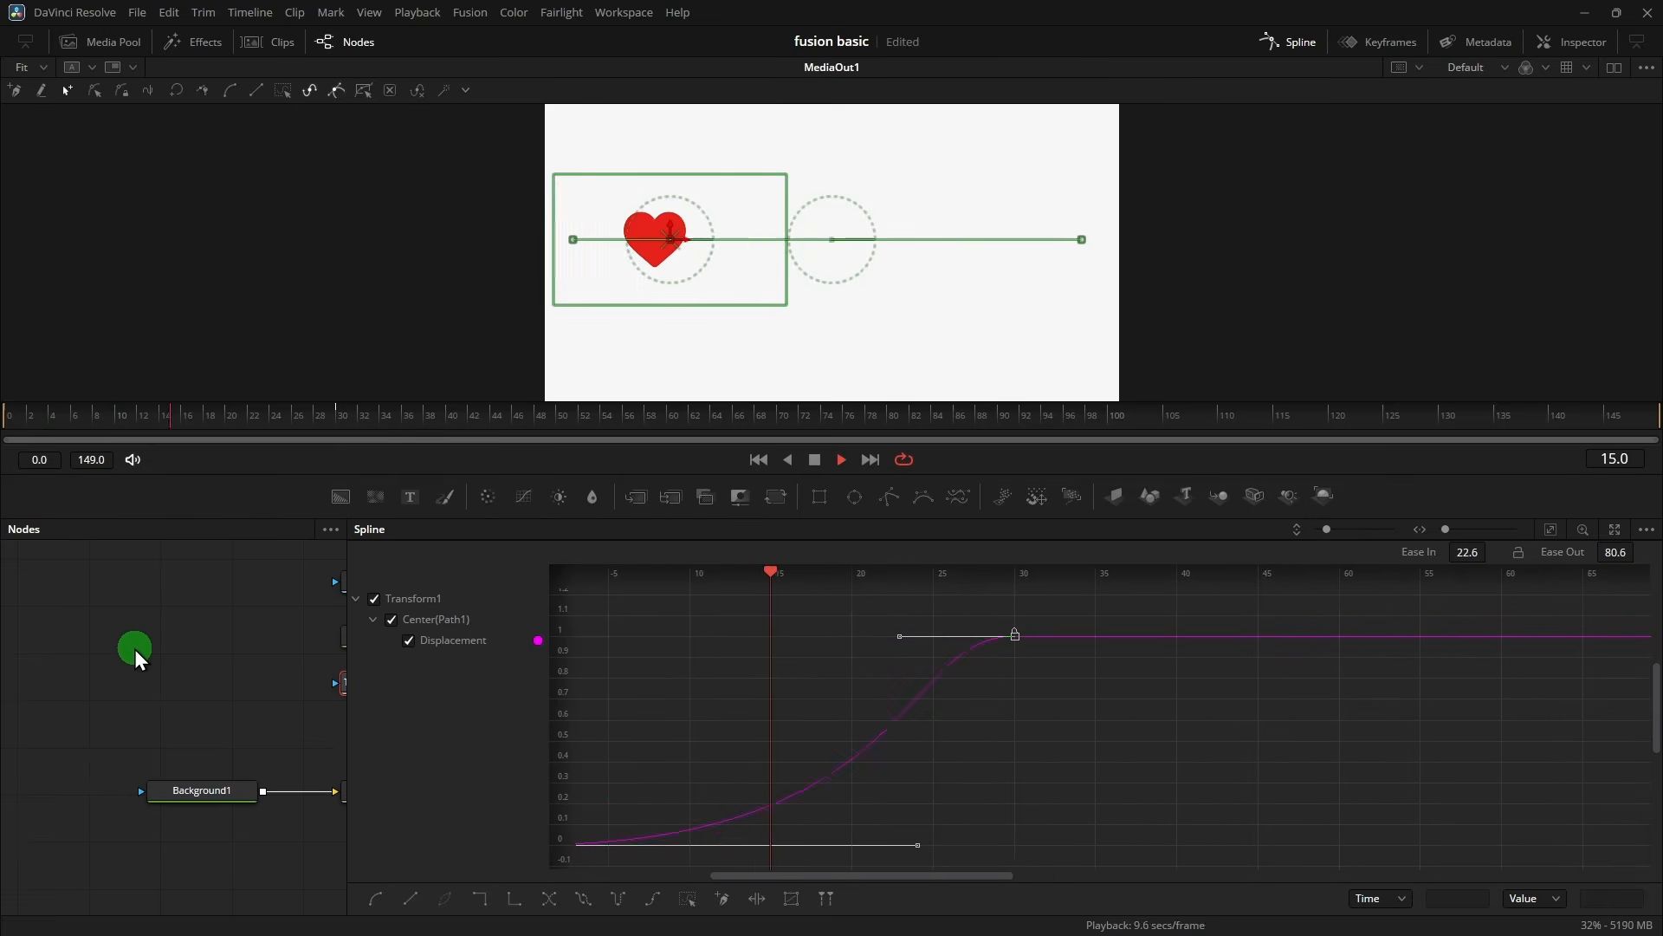
click(5, 424)
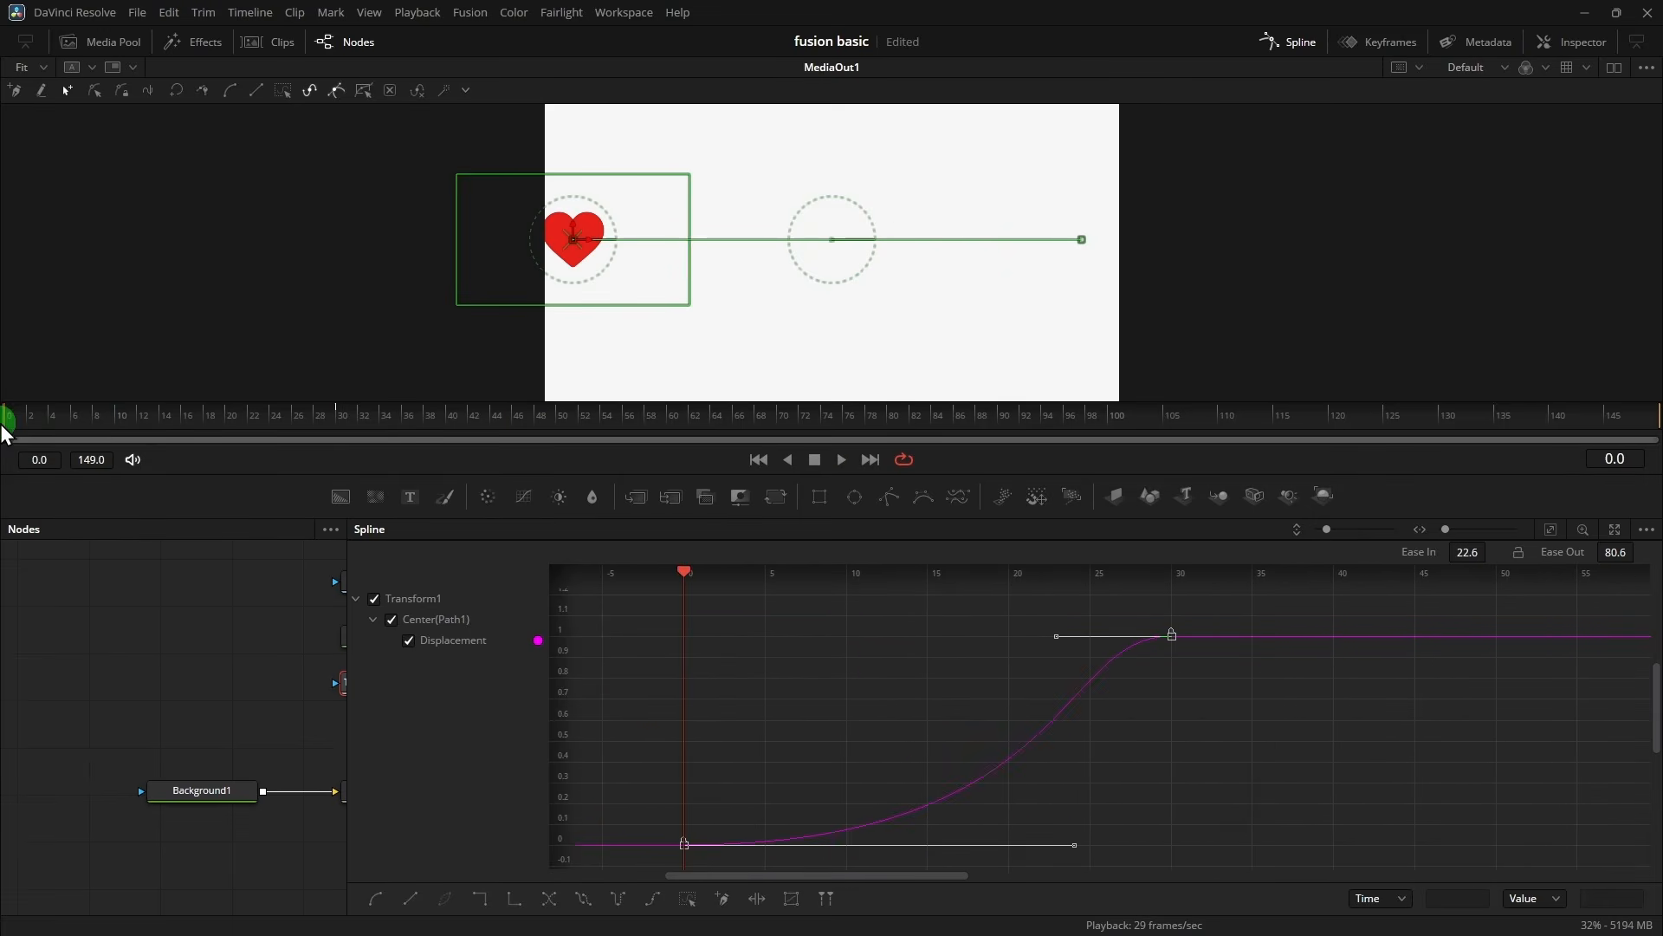
key(space)
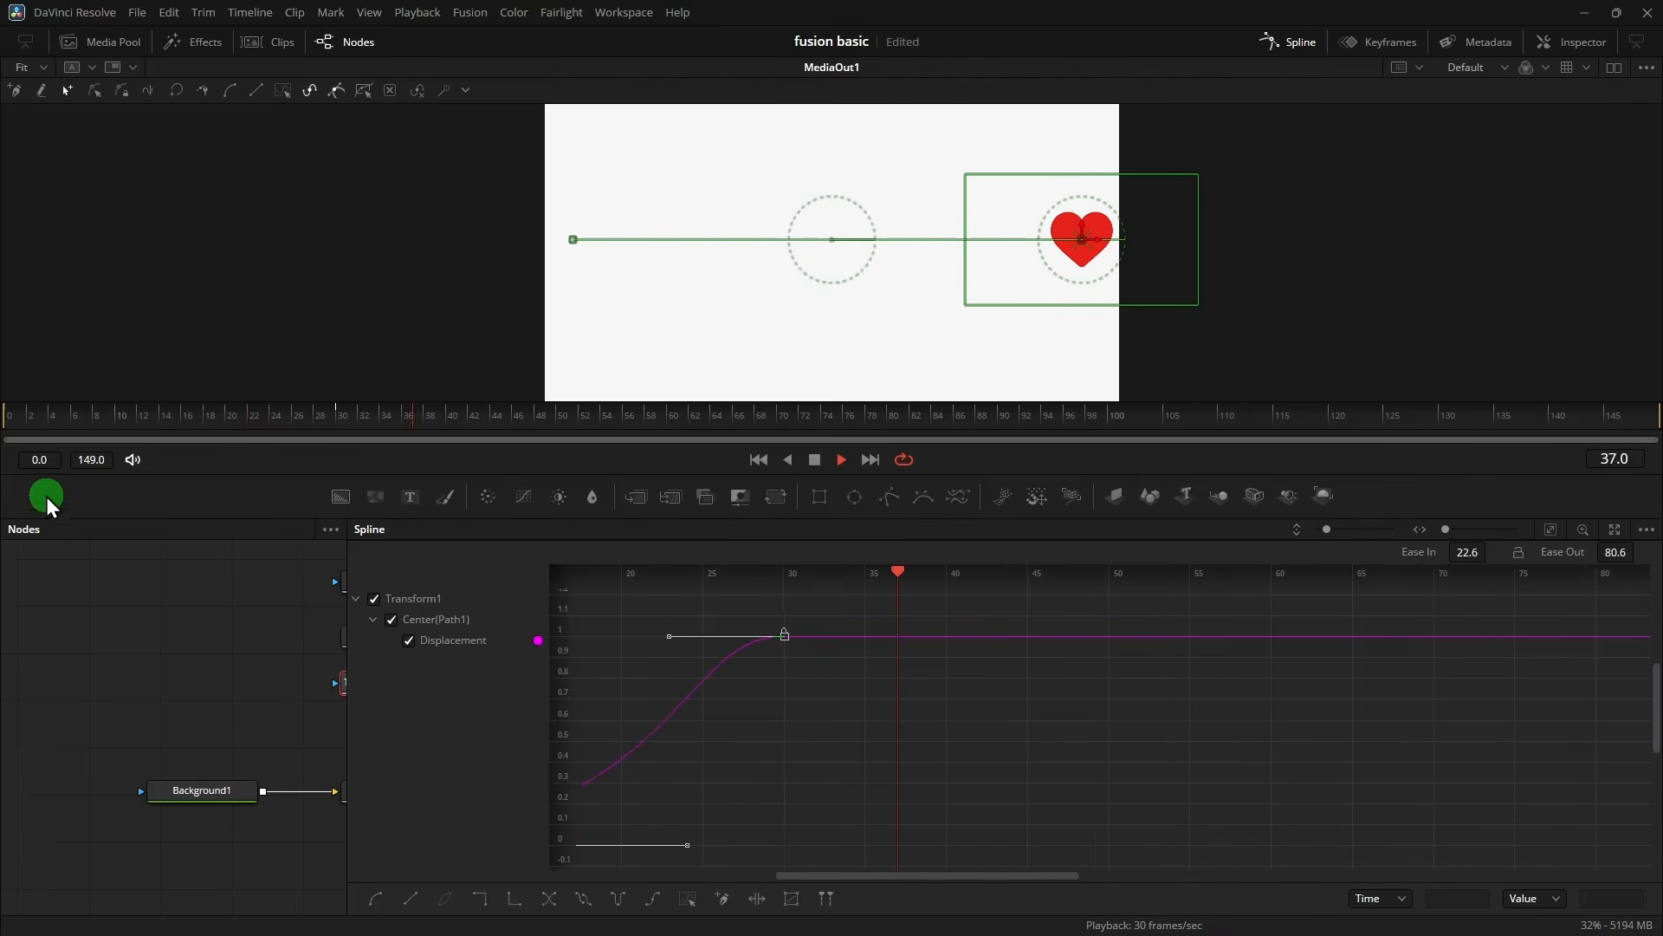
- Turn the last Displacement keyframe's handle straight down, giving Ease In 0, and play the heart's movement from frame 0
key(space)
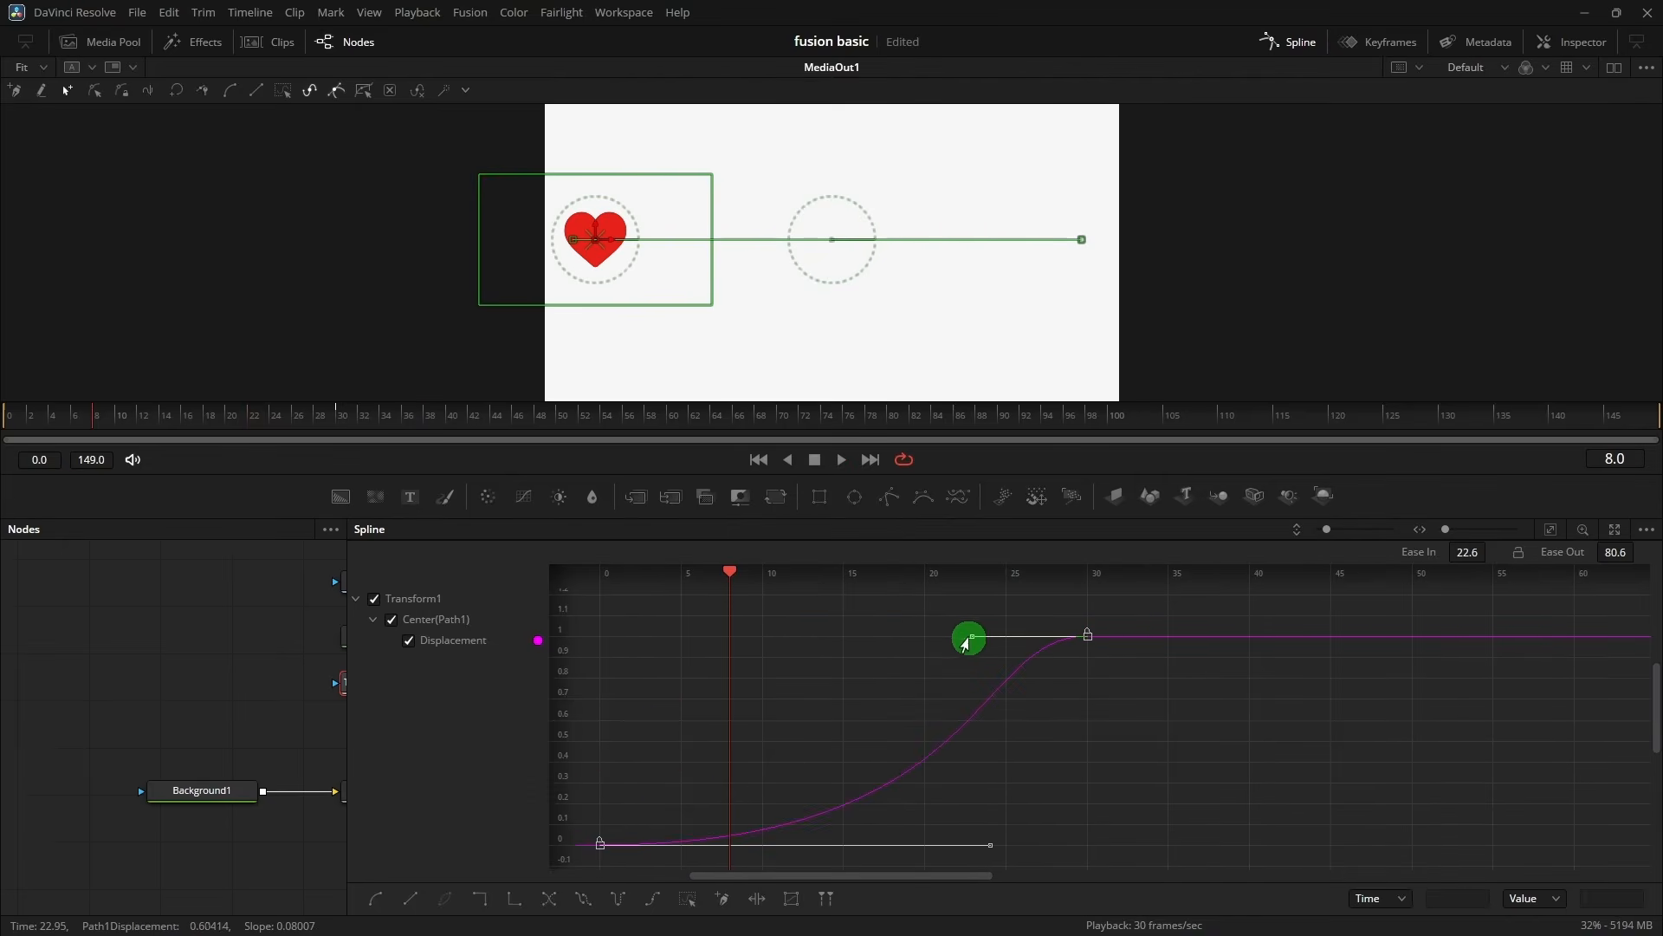
drag(970, 640, 1086, 794)
drag(123, 420, 3, 428)
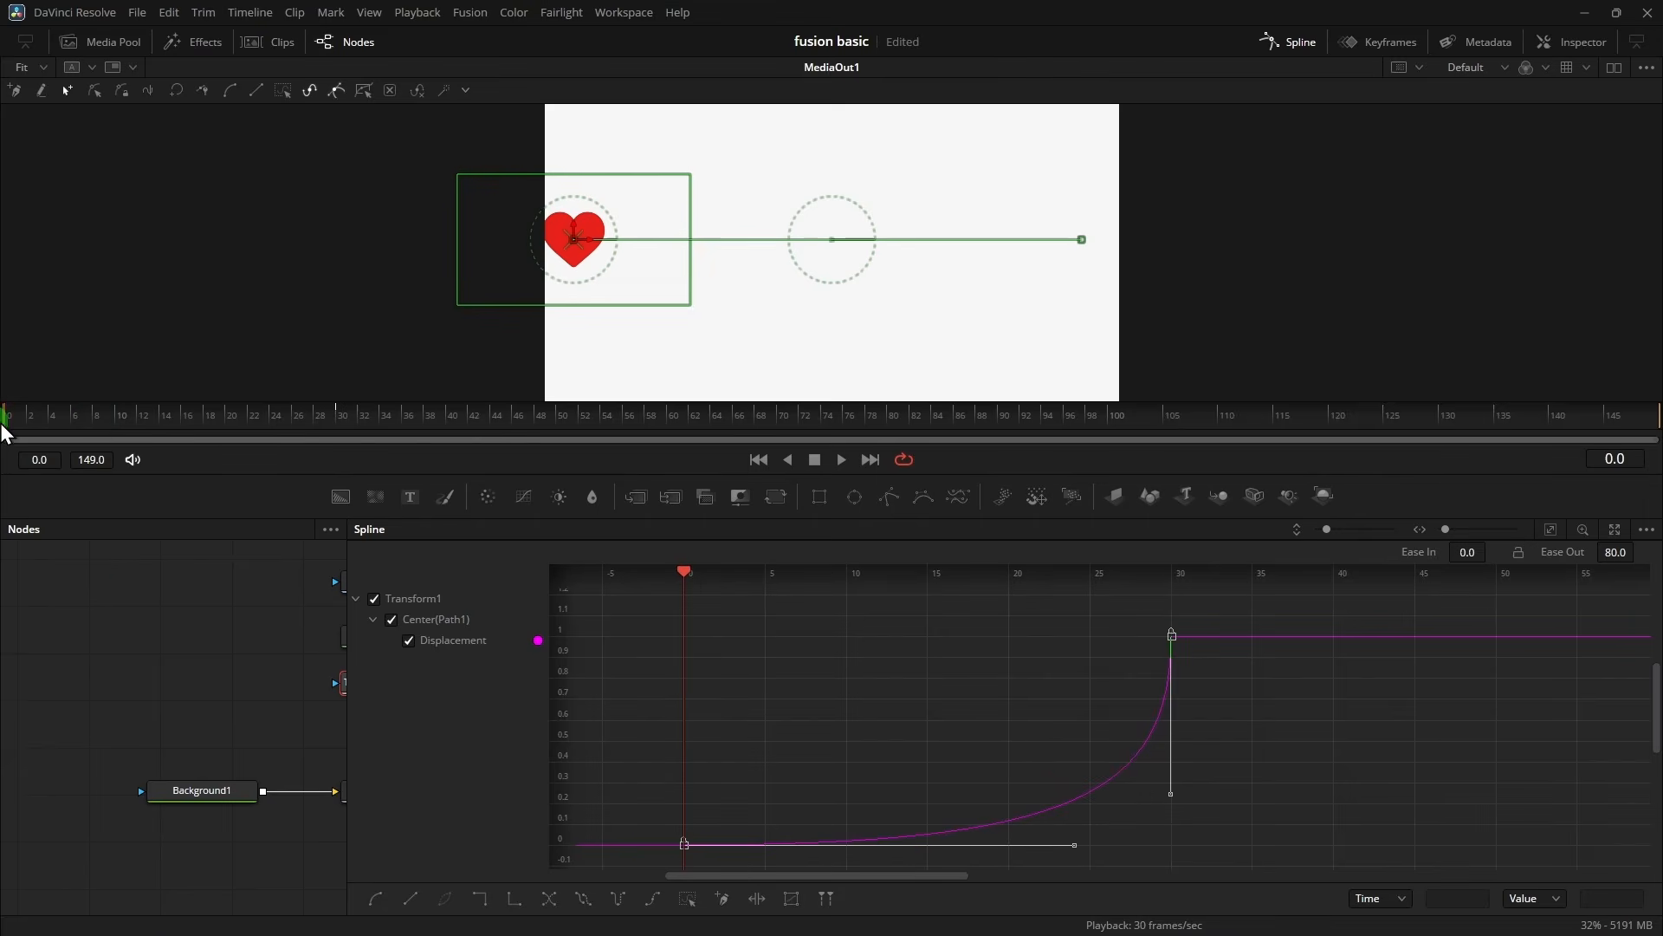
key(space)
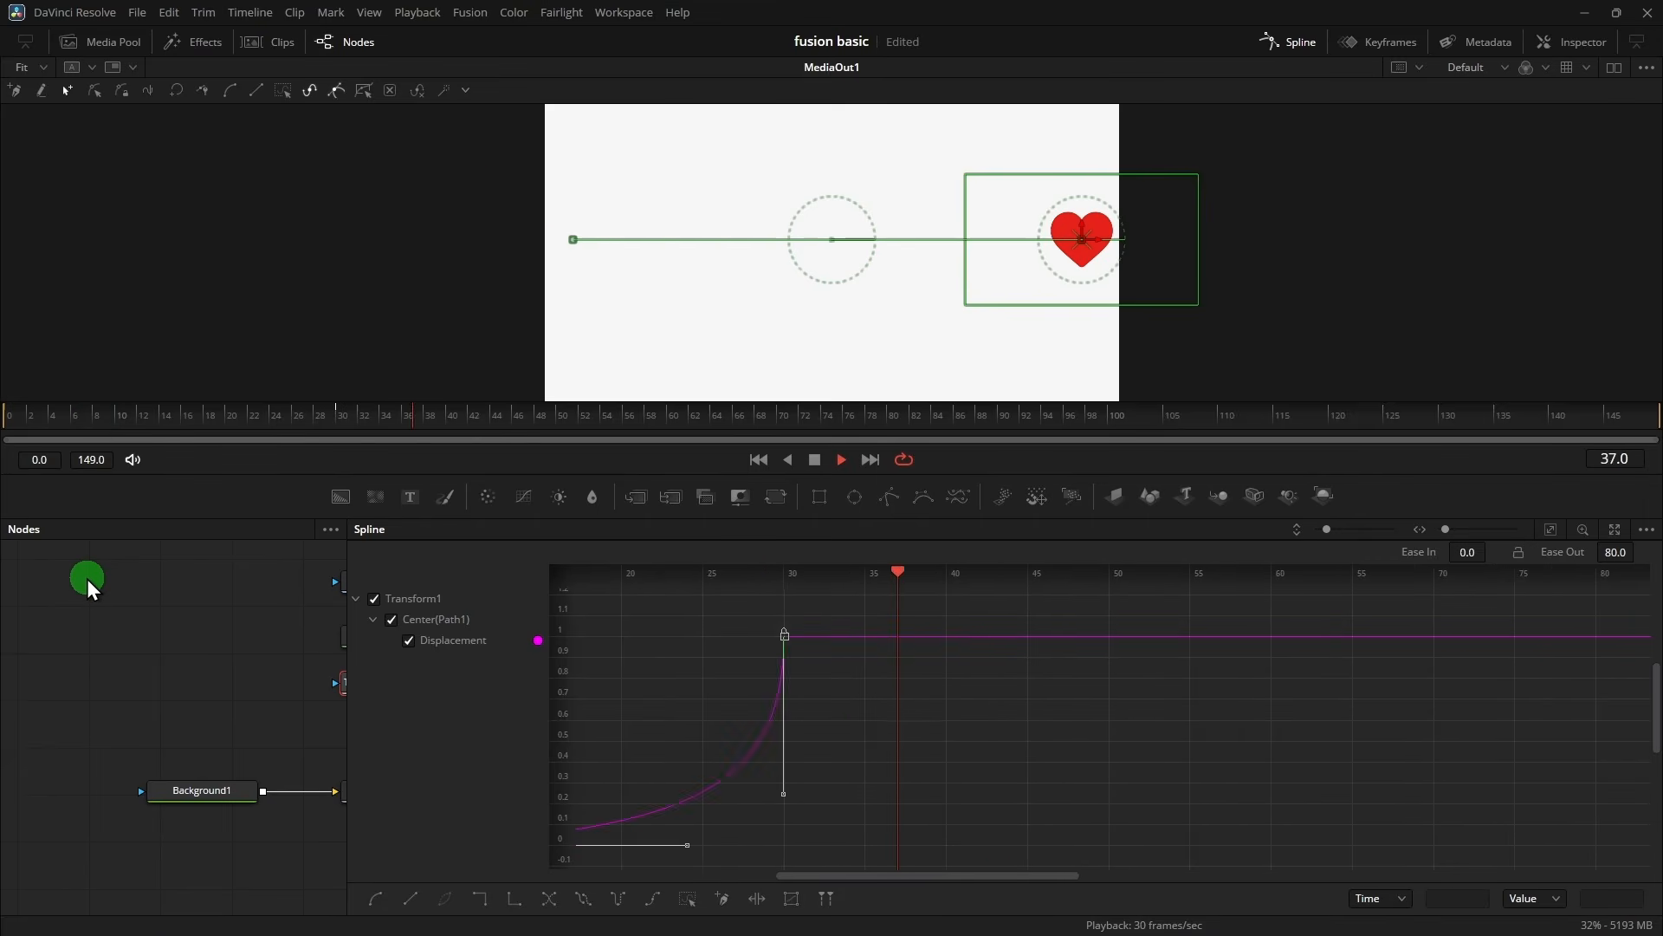
key(space)
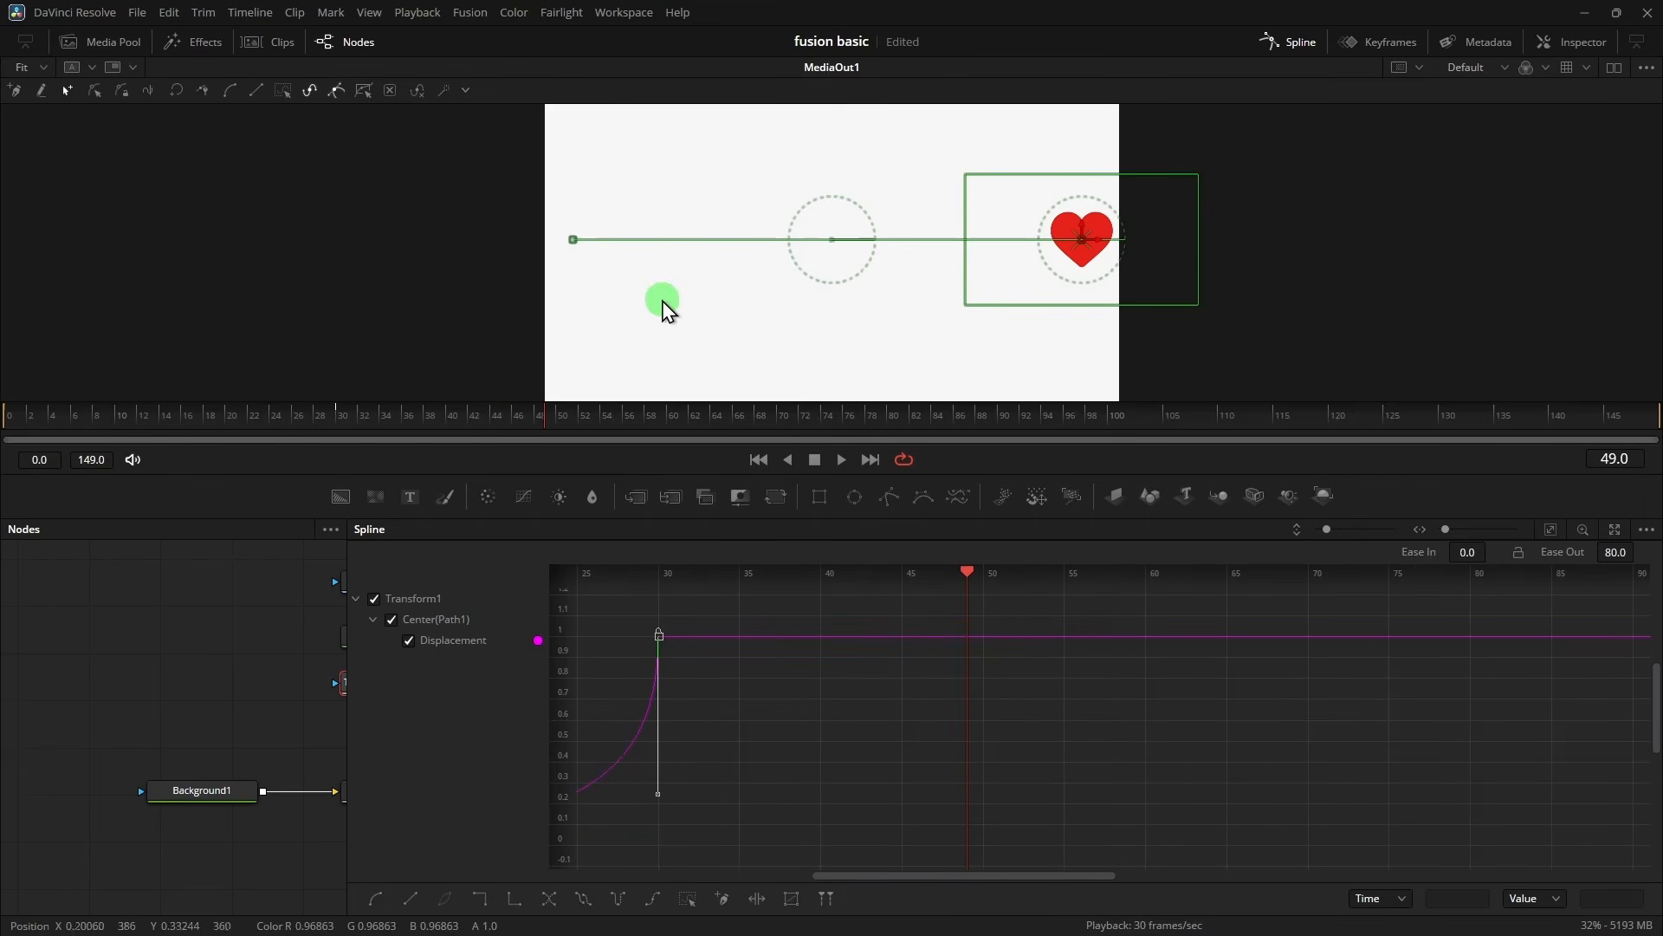
click(130, 423)
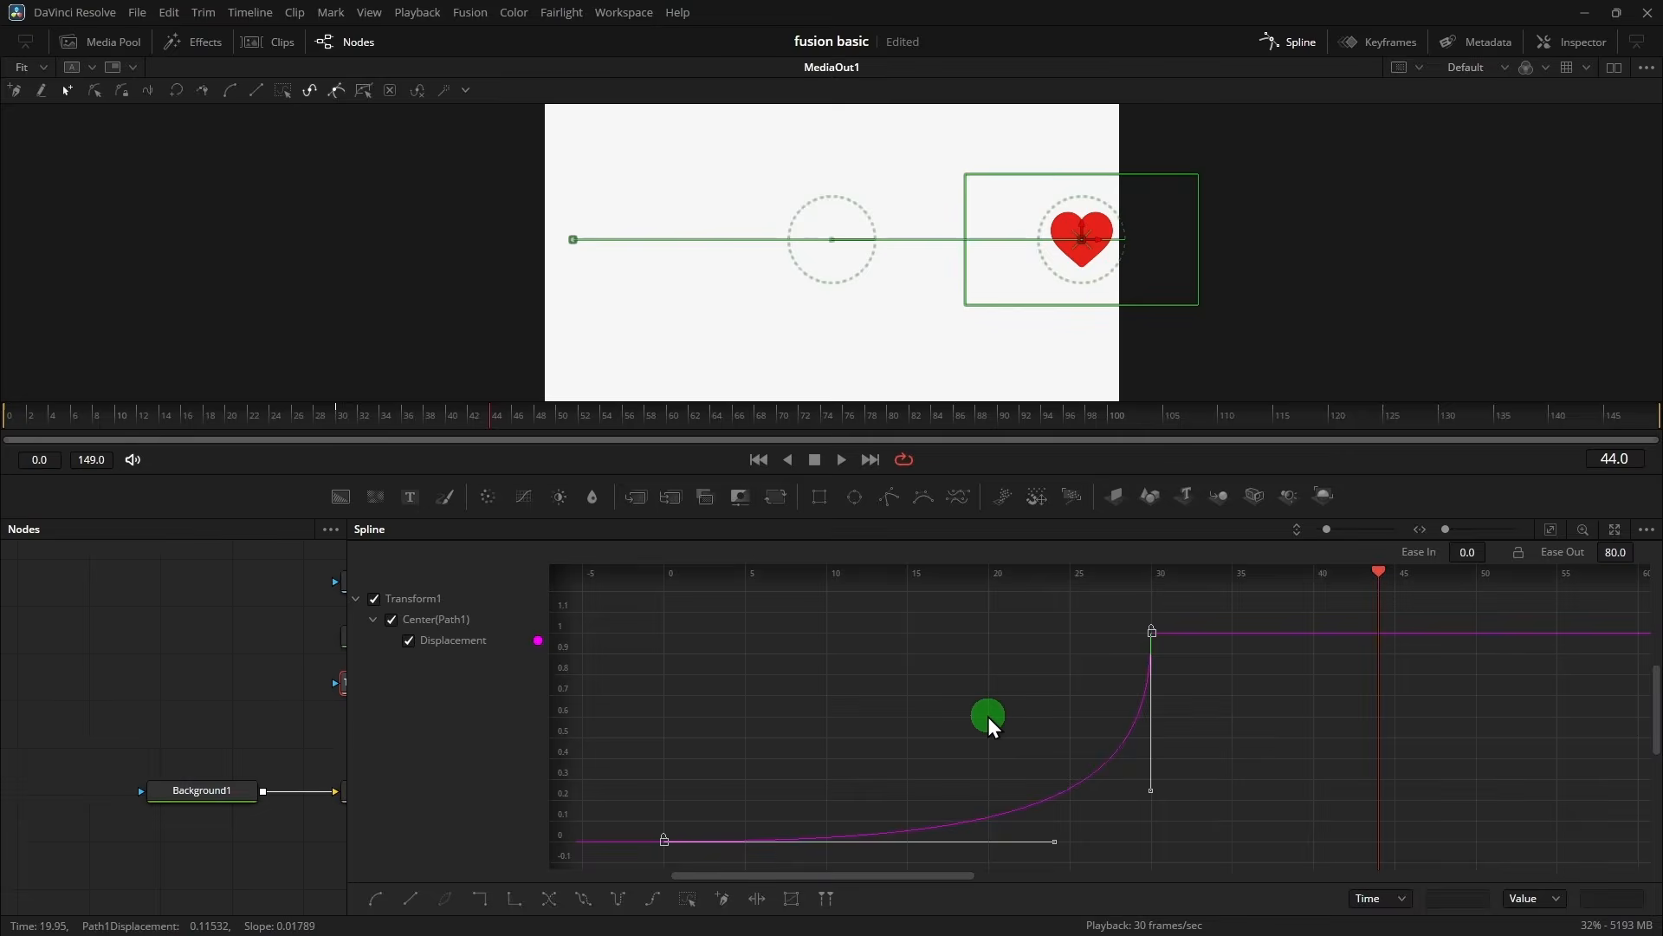
- Reshape the Displacement curve by angling the first keyframe's handle upward at Ease Out 44 and slanting the last one's at Ease In 51
right_click(987, 716)
mouse_move(1067, 422)
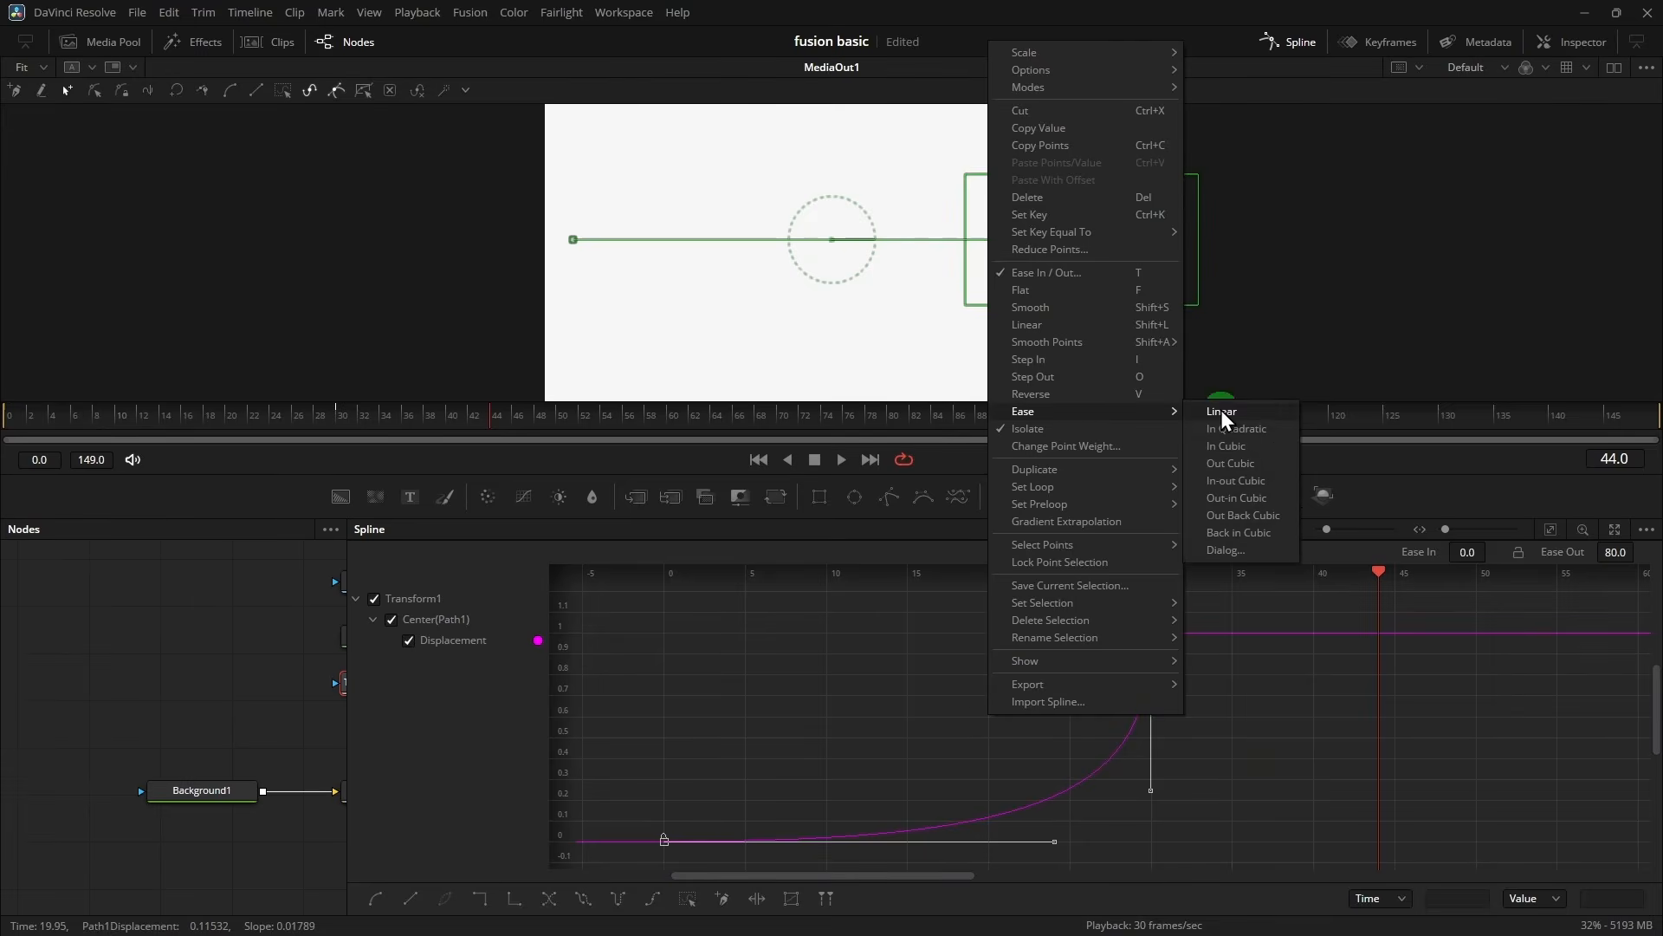
drag(598, 607, 1295, 858)
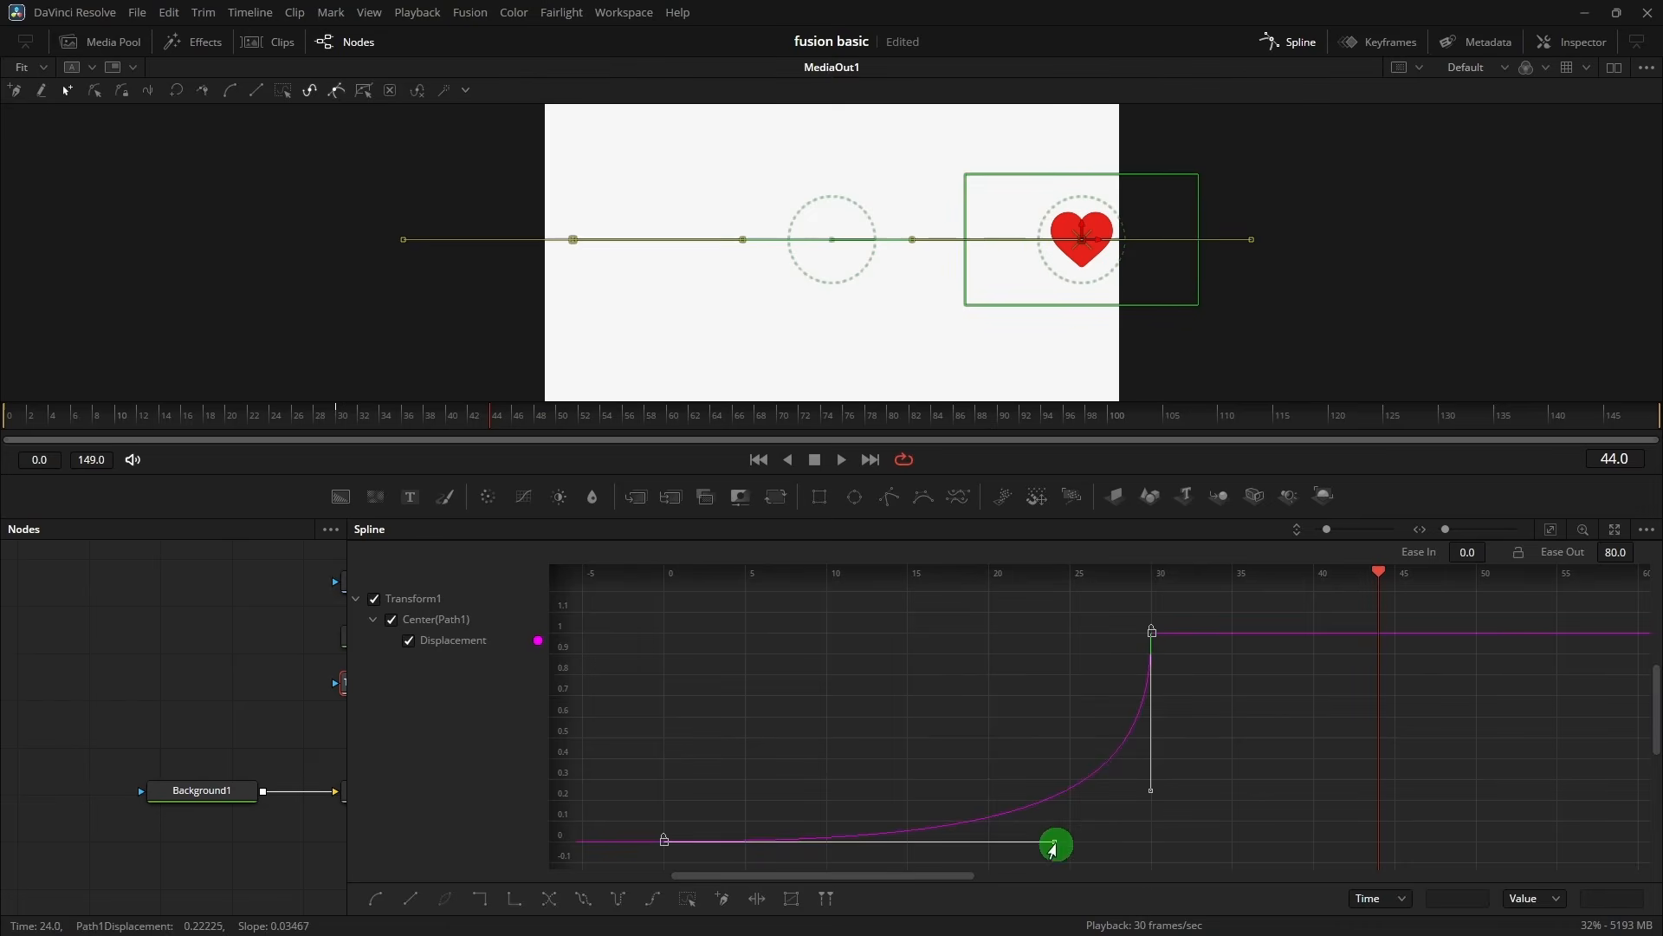
drag(1055, 841, 881, 676)
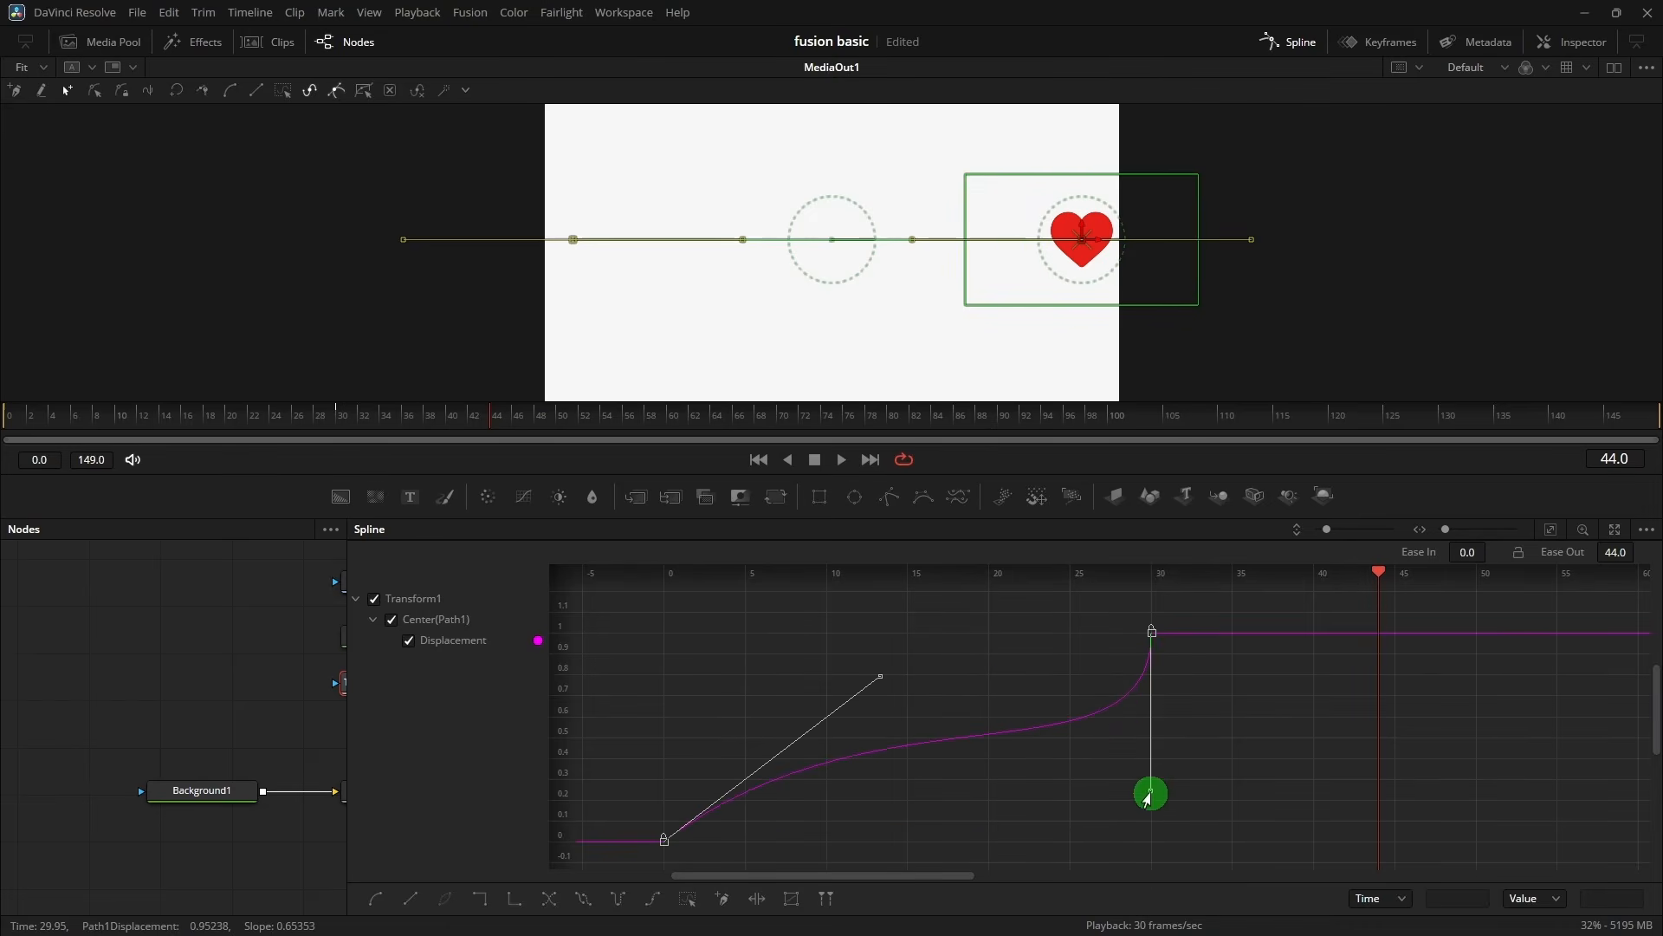
drag(1149, 797, 904, 728)
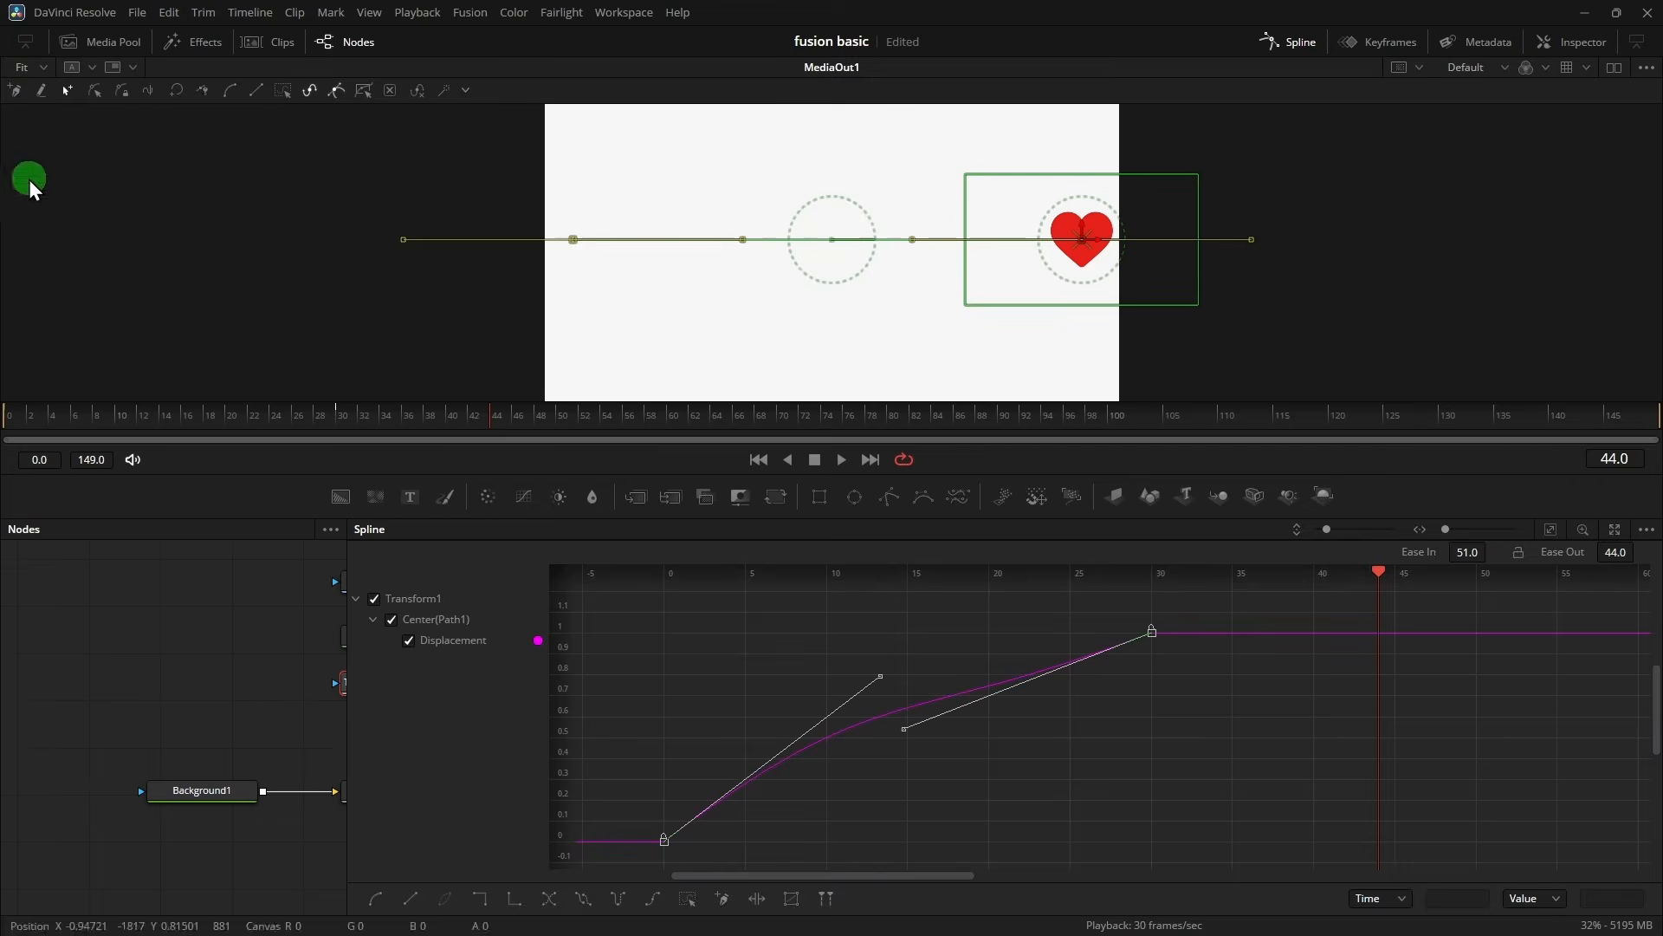
- Close the spline editor and reset the Transform1 node to its default values, removing the Center animation
click(1288, 41)
click(887, 668)
key(Left)
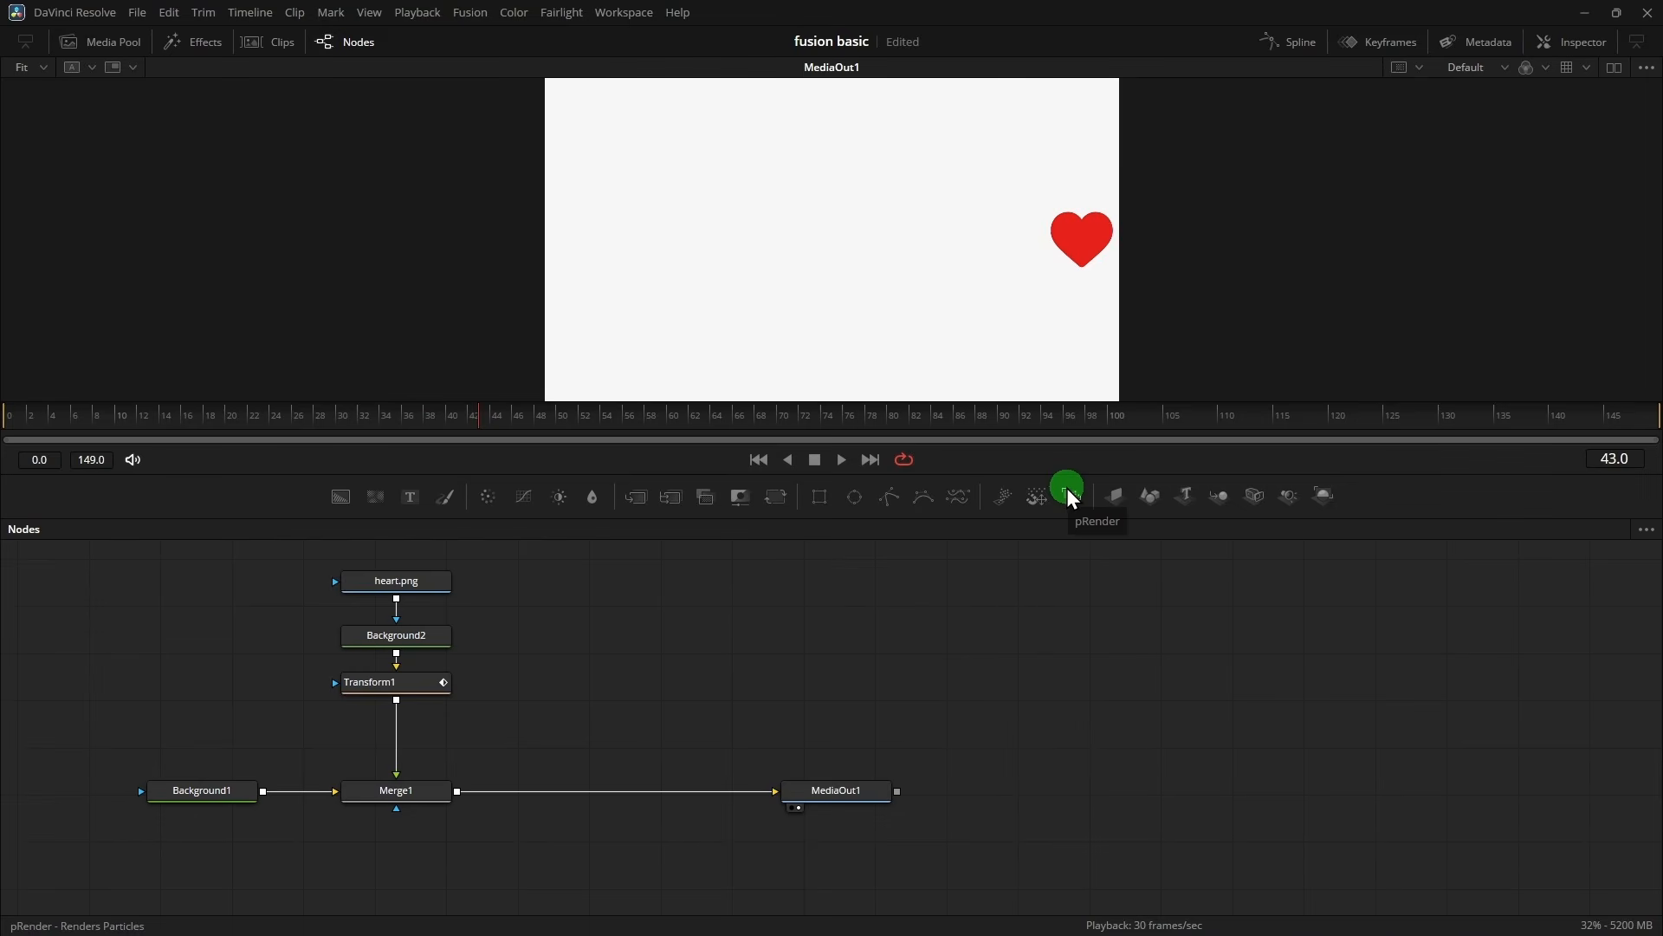
click(674, 763)
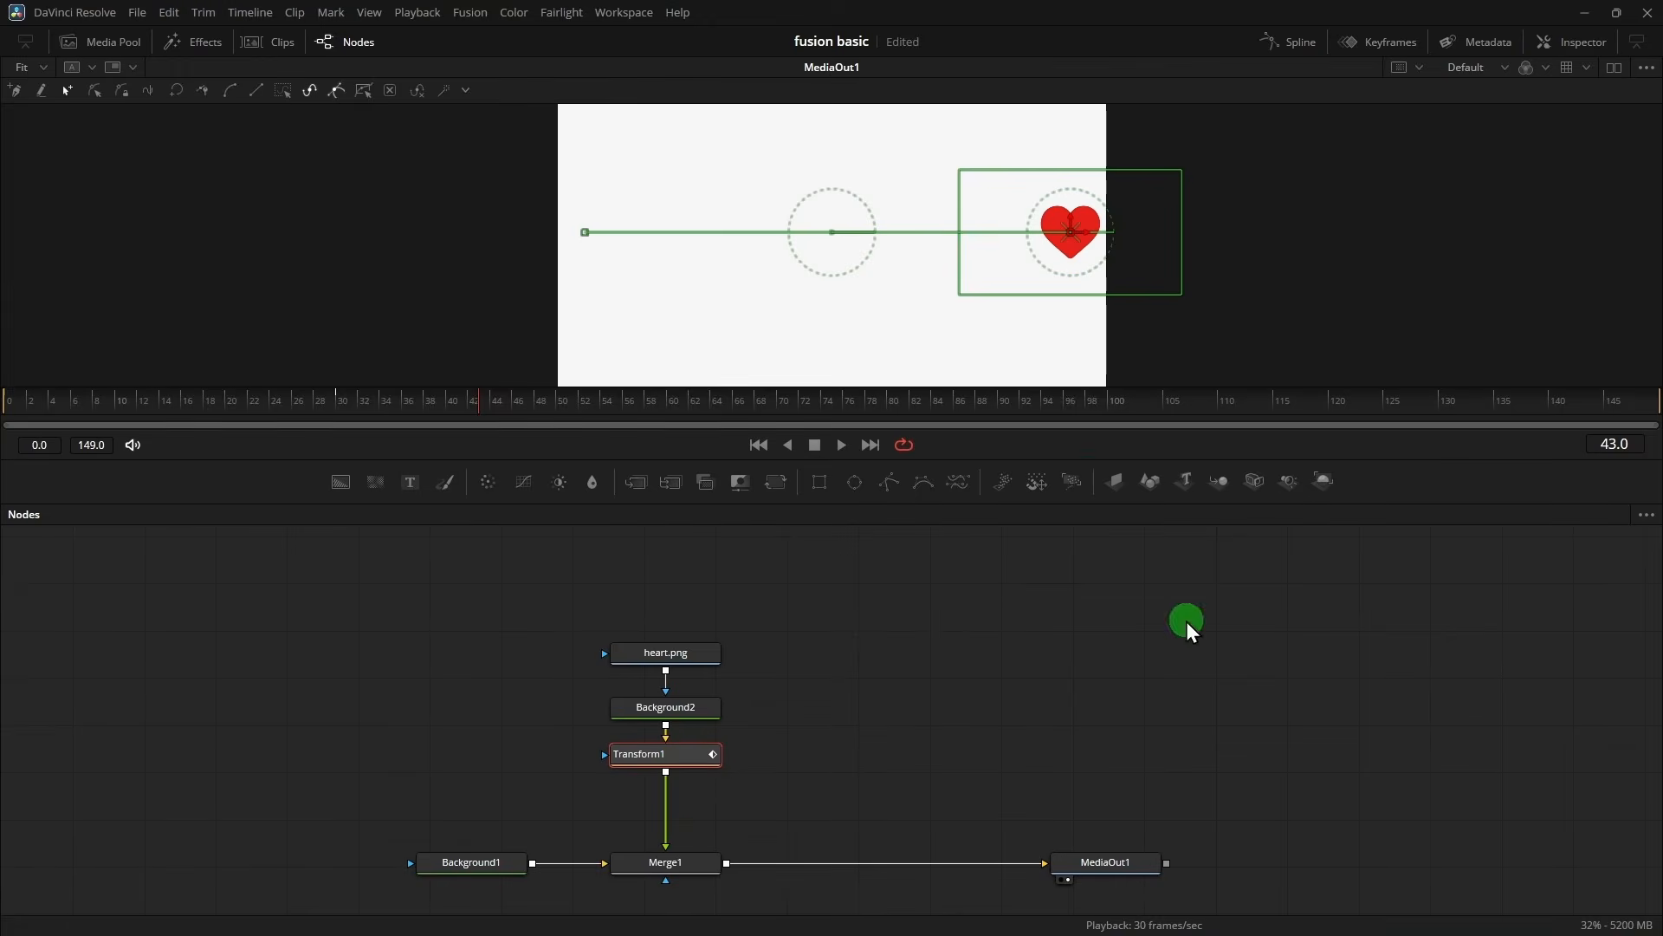
click(1576, 42)
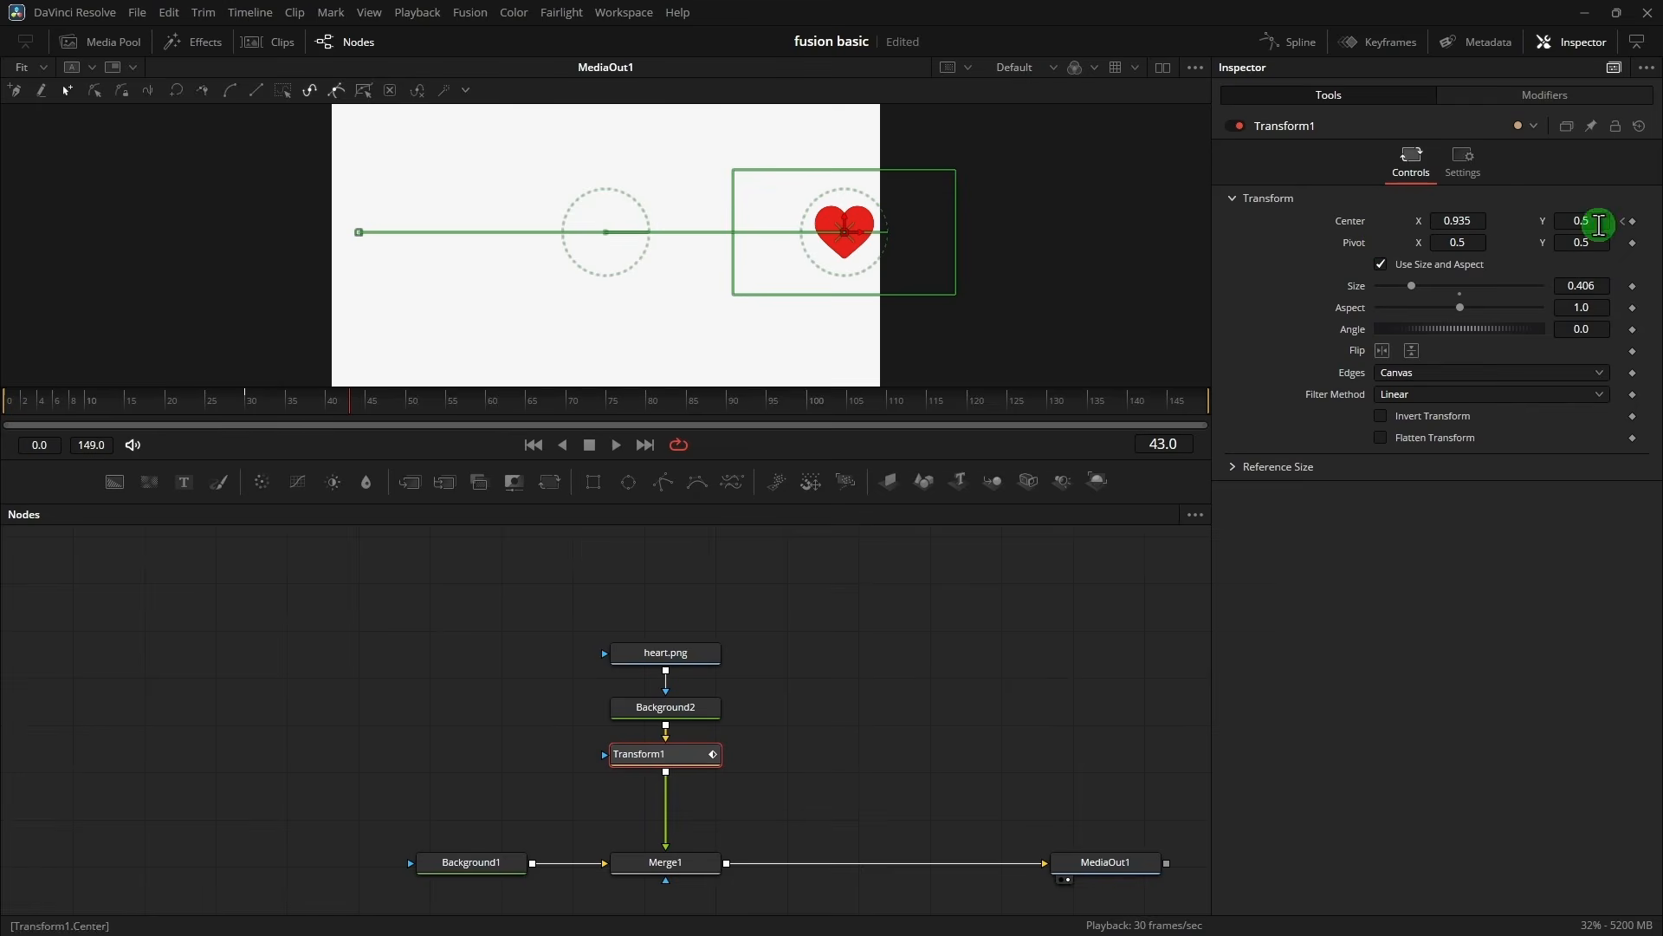
click(1639, 128)
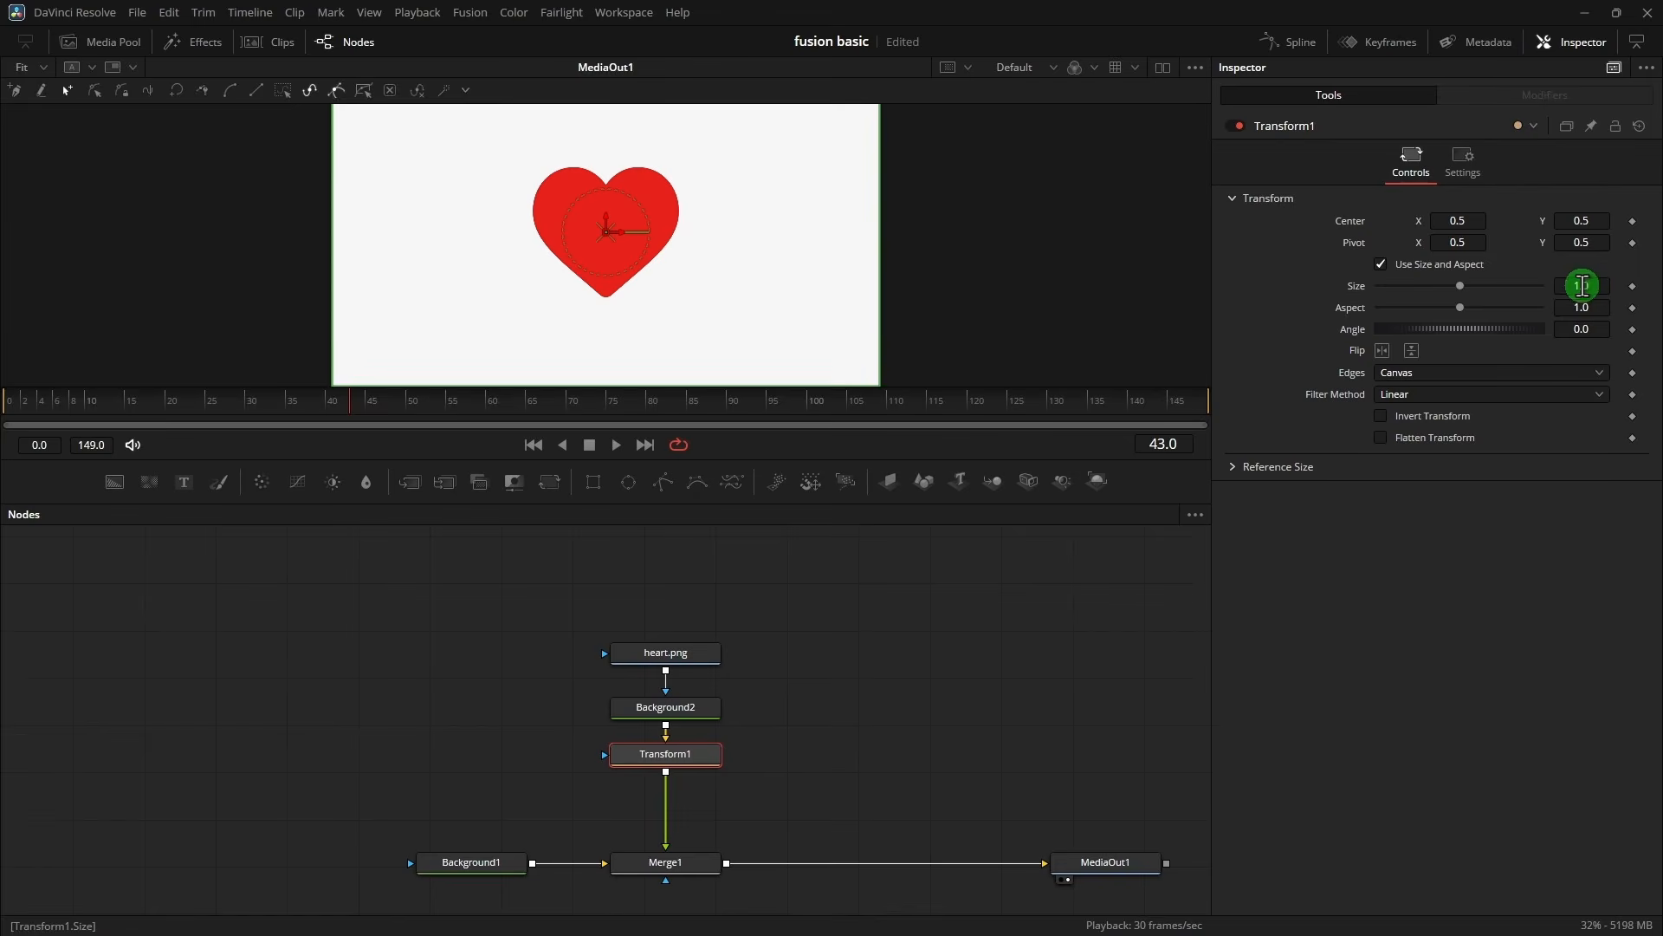
- Set Transform1's Size to 0.391 and its Center Y to -0.093 so the heart sits below the frame
drag(1585, 286, 1209, 343)
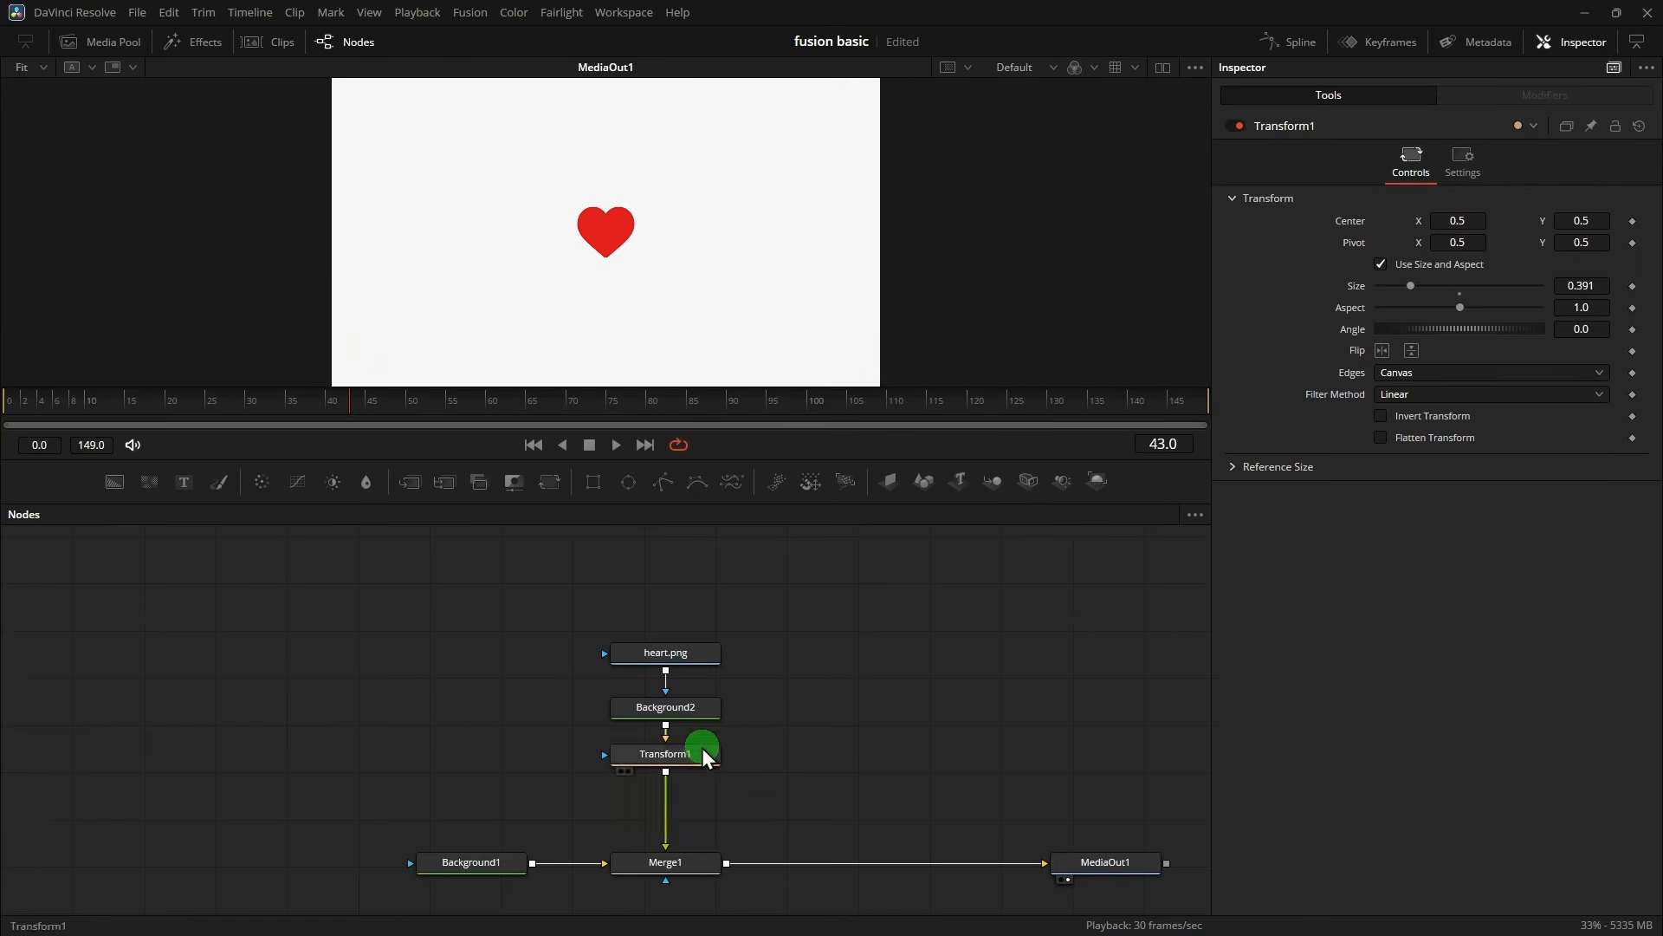
drag(702, 750, 699, 723)
scroll(836, 247, down, 1)
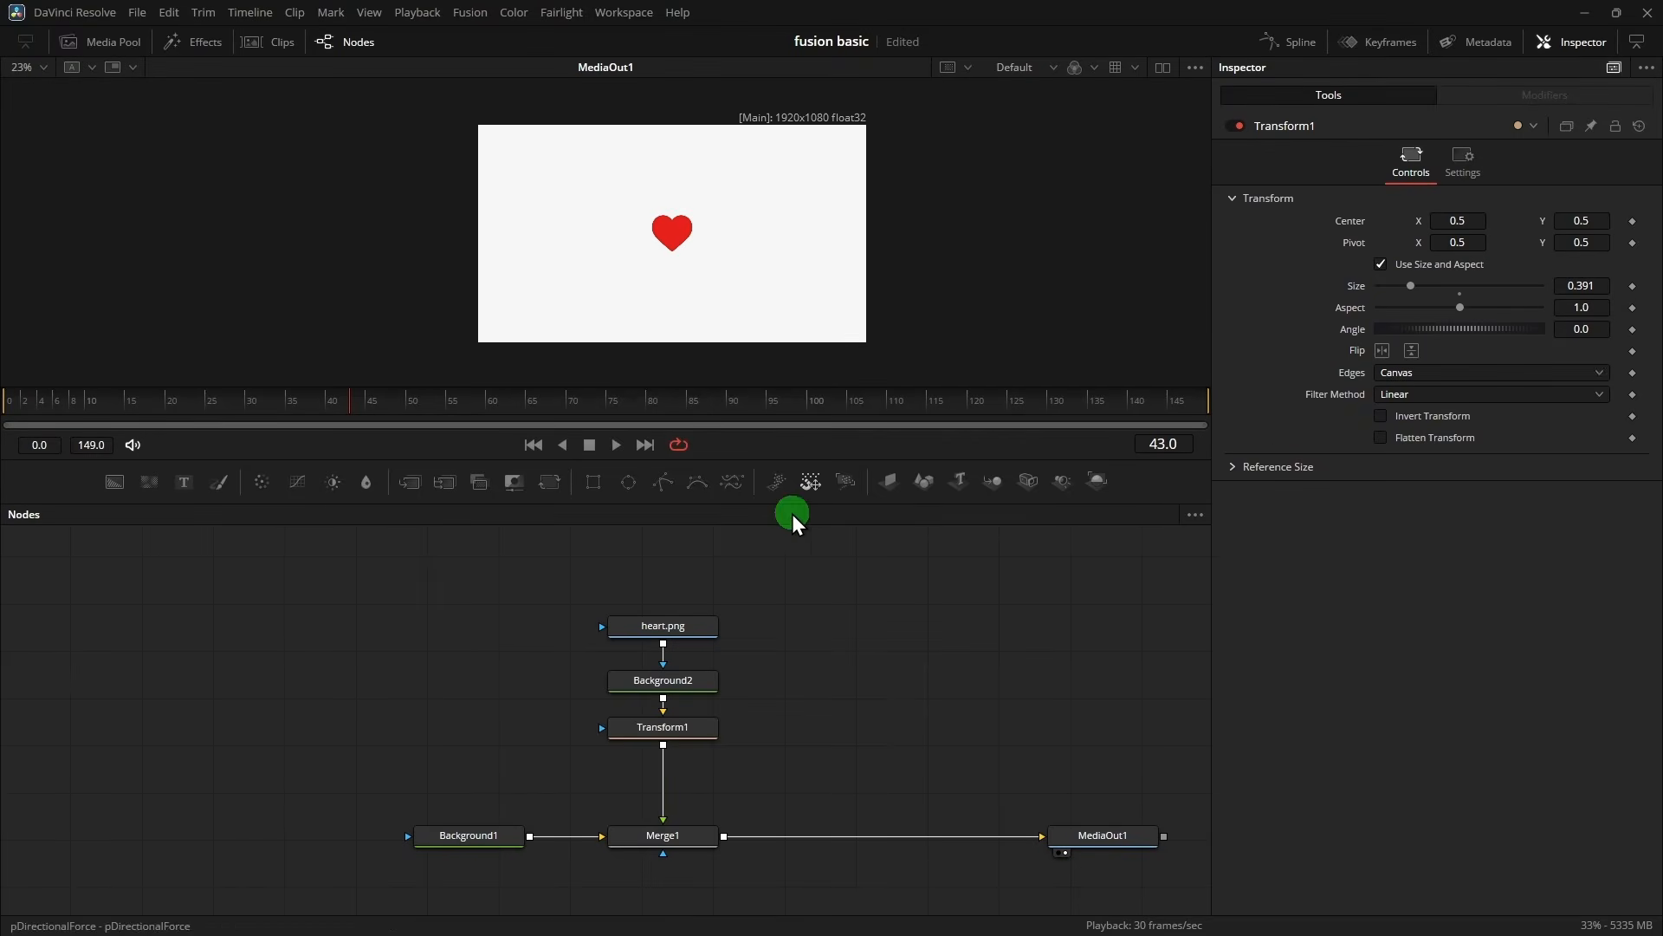
click(694, 729)
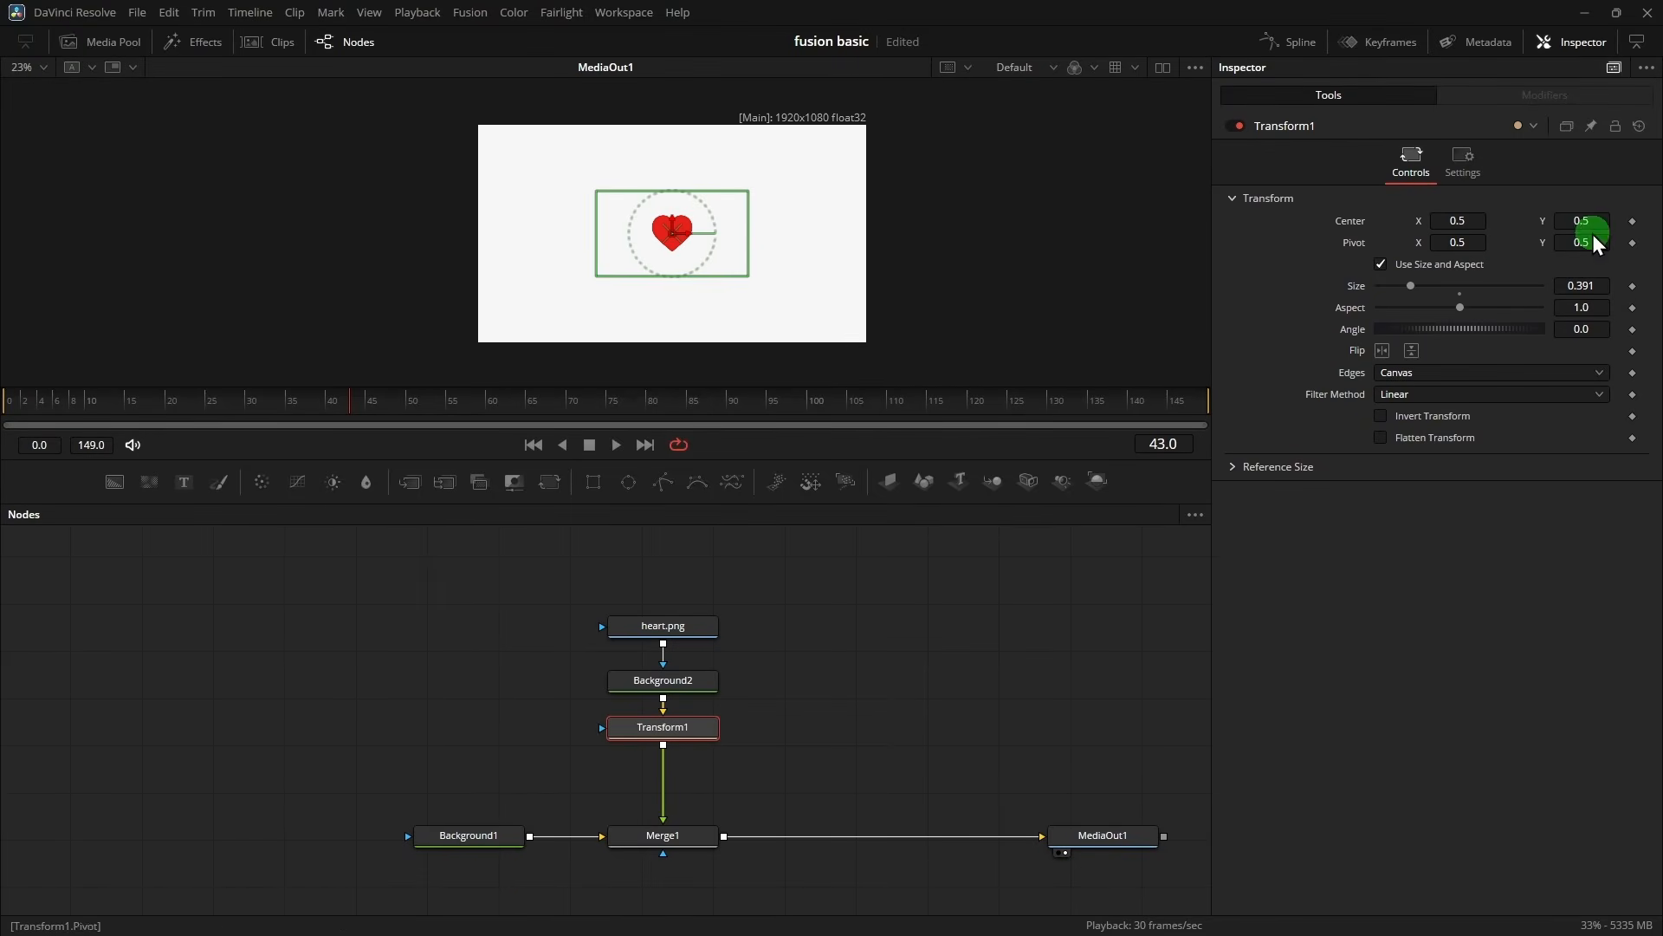
drag(1596, 221, 1084, 349)
- Keyframe Transform1's Center at frame 0, and at frame 30 with Center Y at 0.502
click(13, 403)
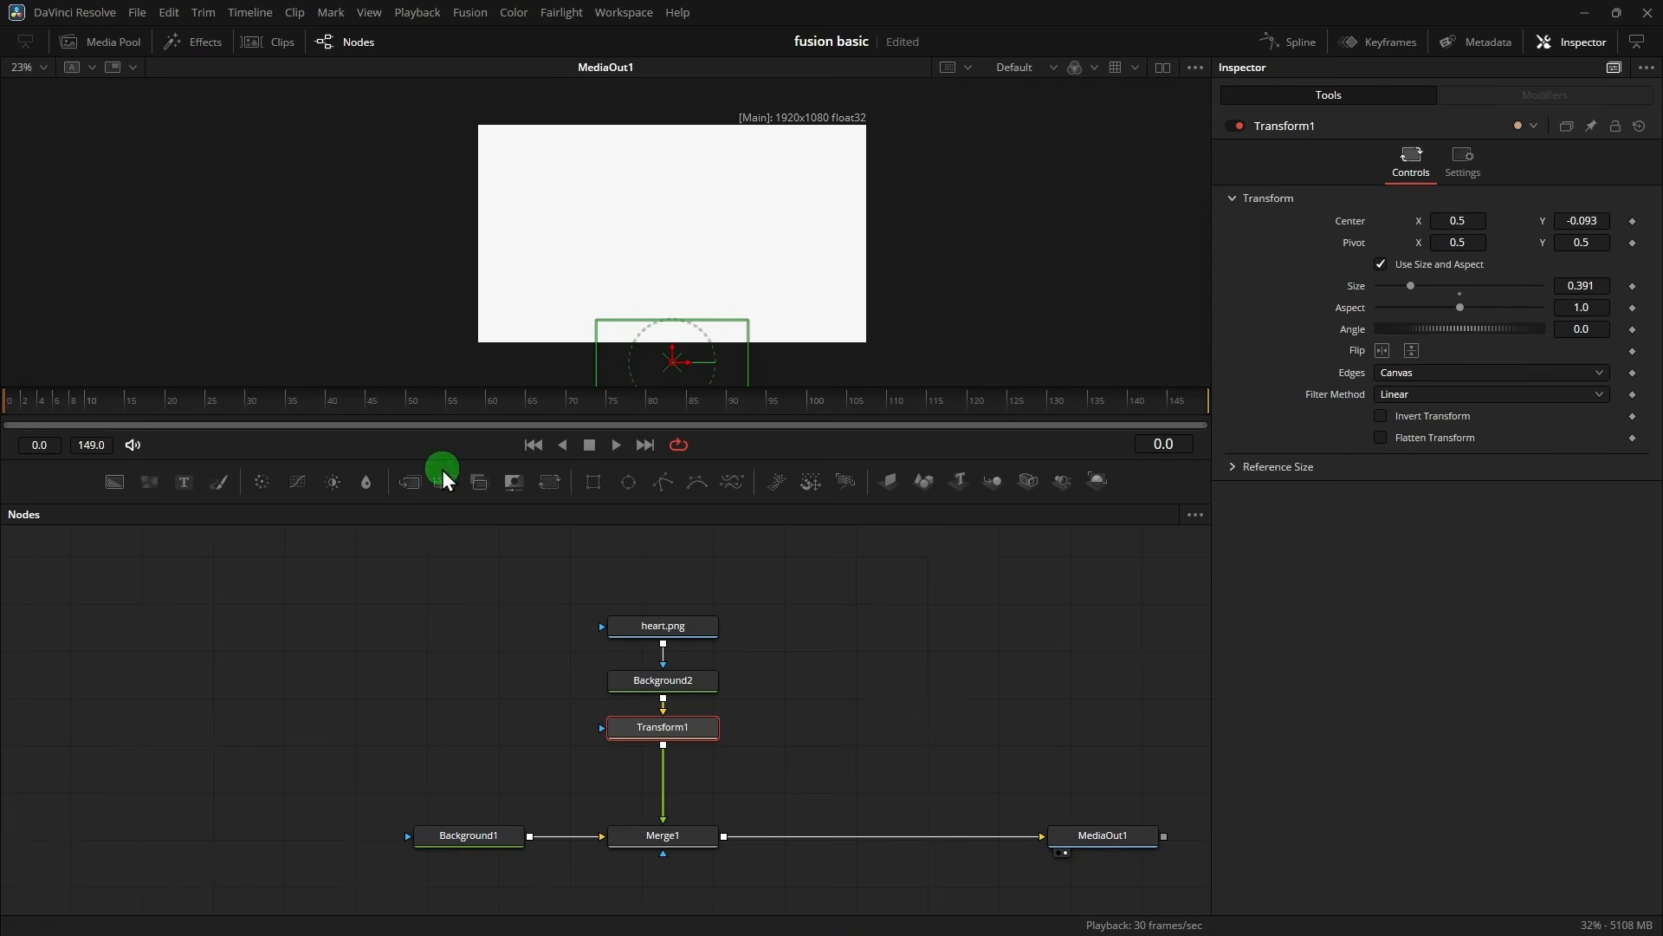
click(1633, 224)
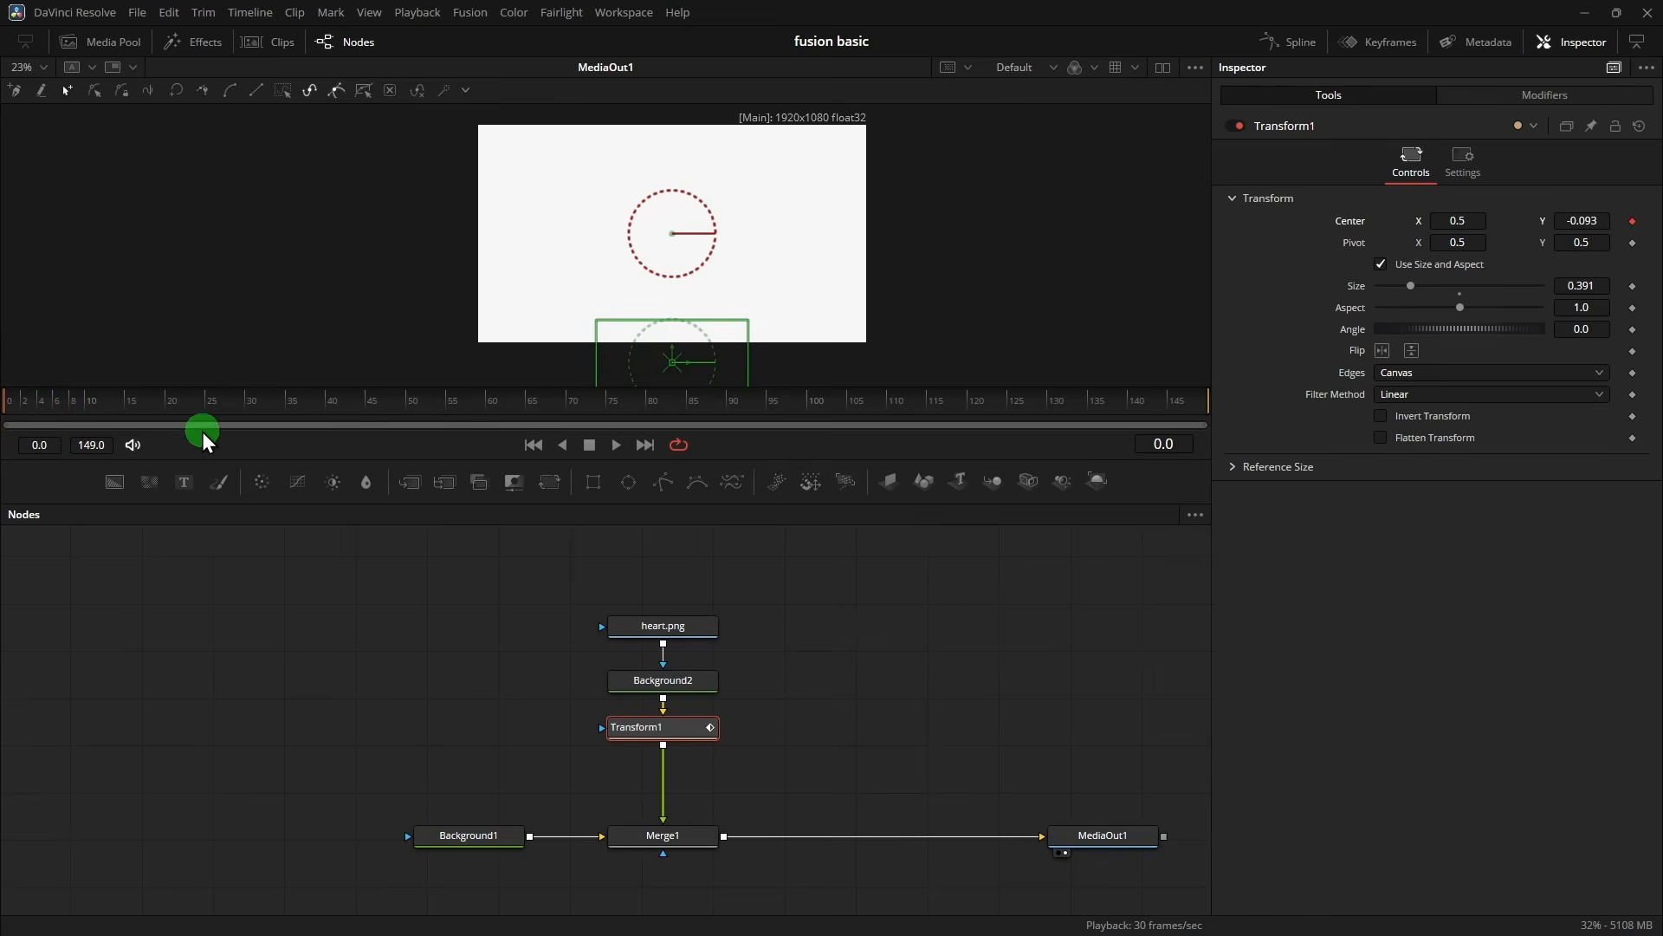
click(1632, 221)
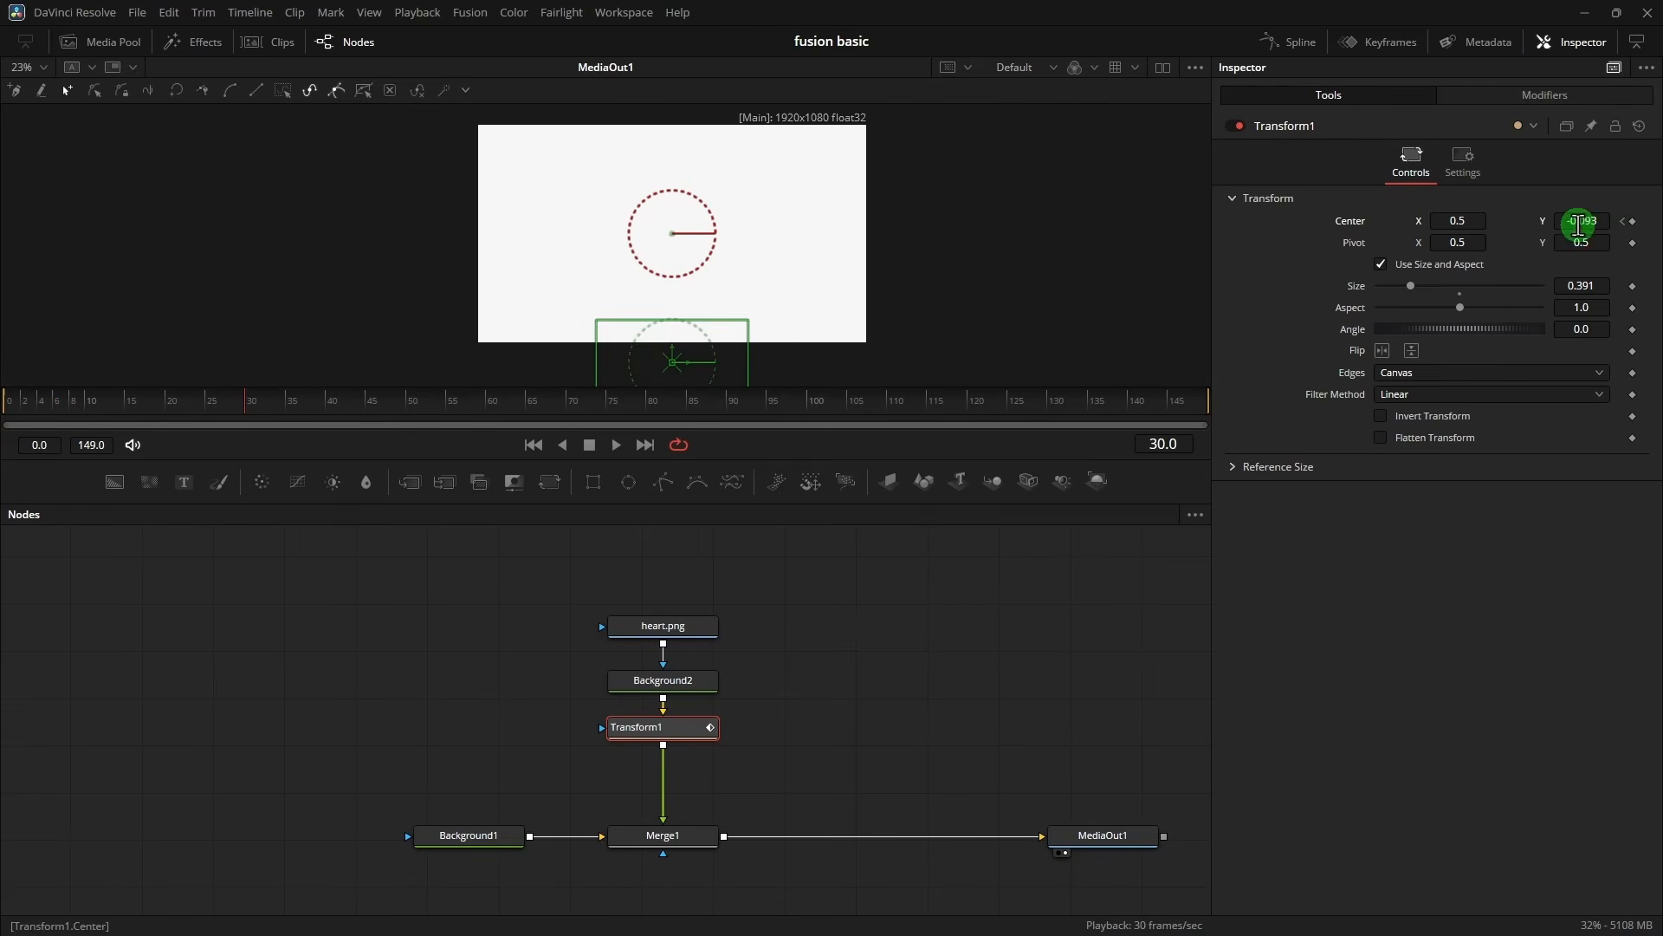
drag(1589, 222, 1199, 208)
- Play the heart's upward movement from frame 0 and inspect it in the viewer
drag(109, 400, 3, 490)
key(space)
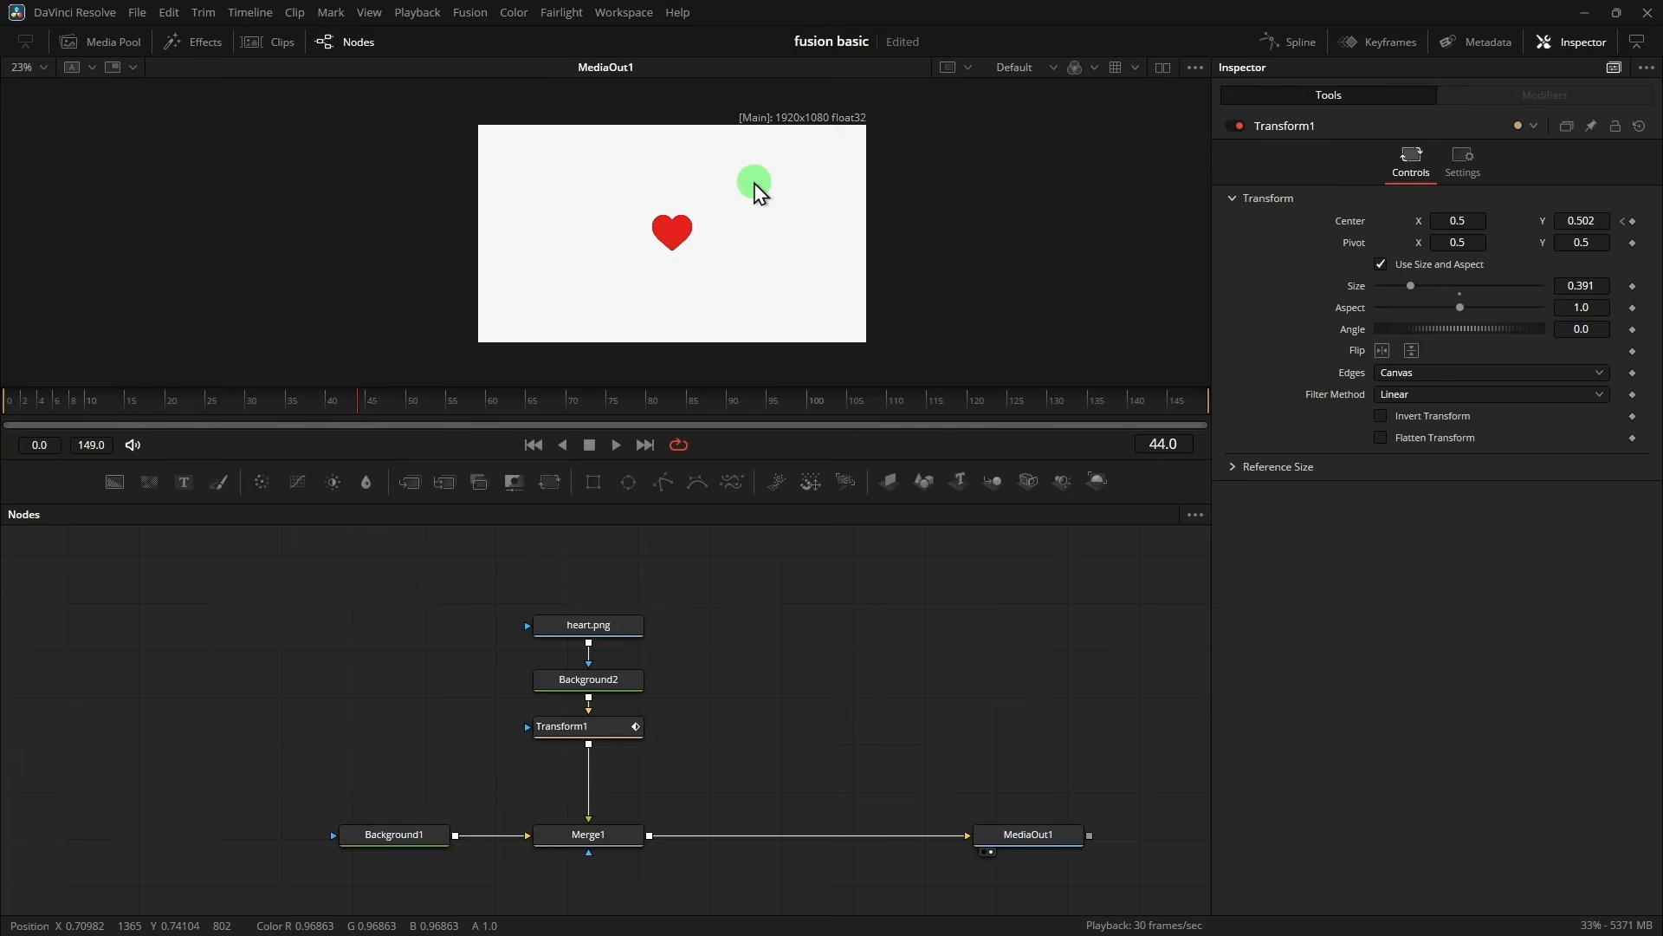
scroll(676, 240, up, 2)
scroll(672, 314, down, 1)
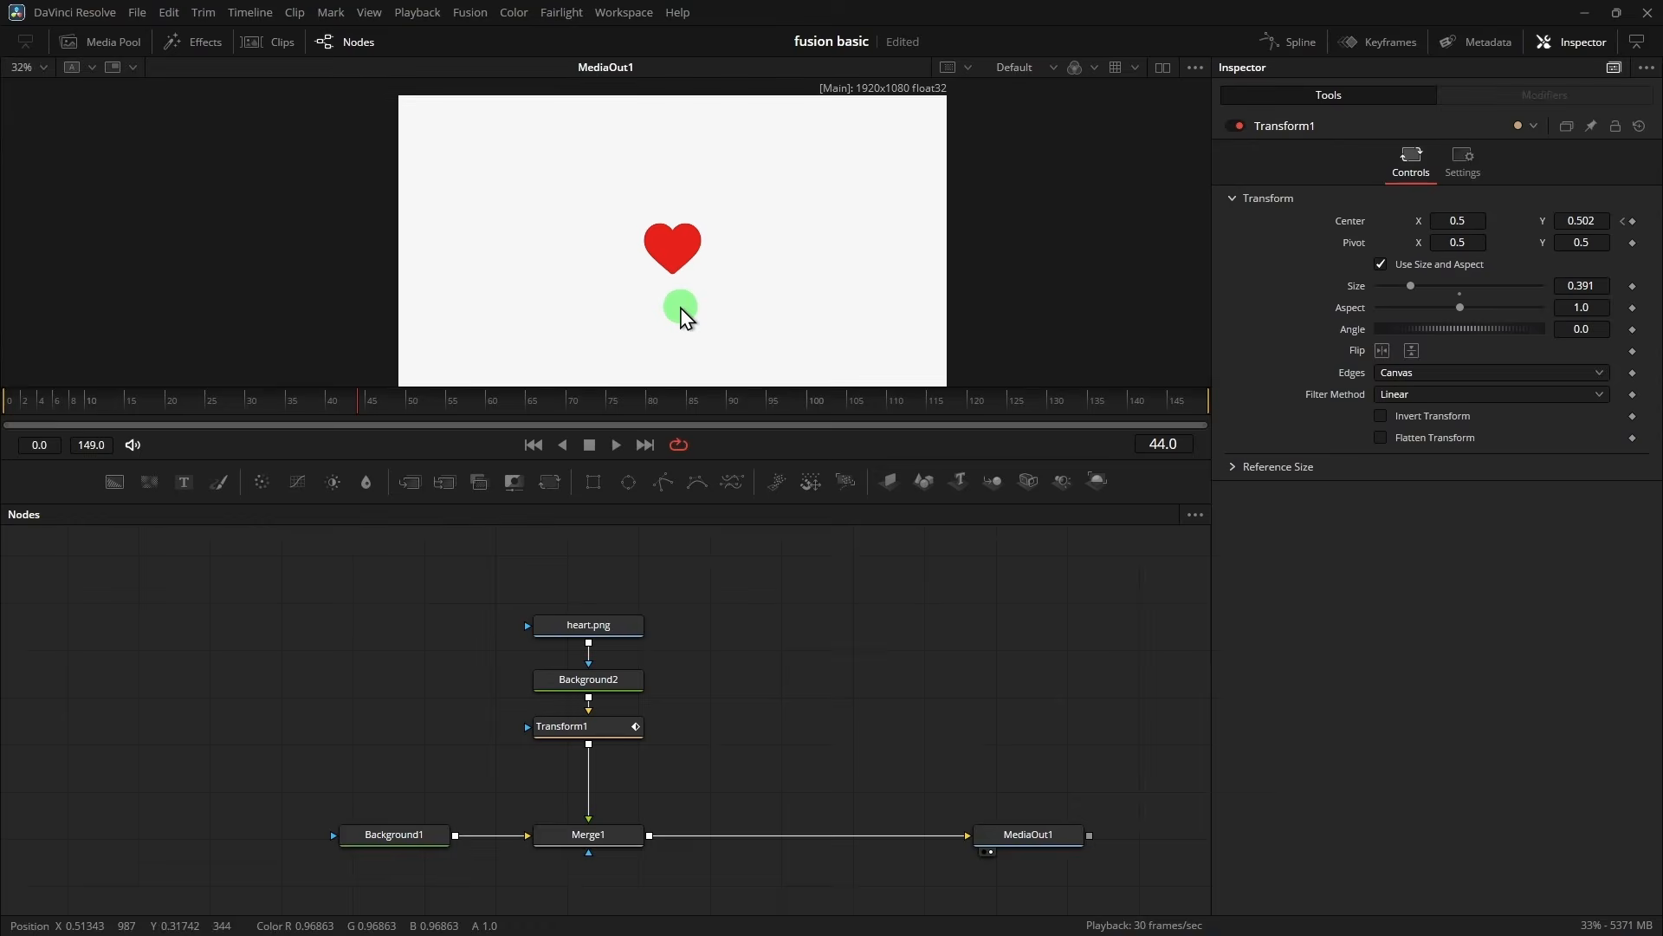
scroll(706, 227, down, 1)
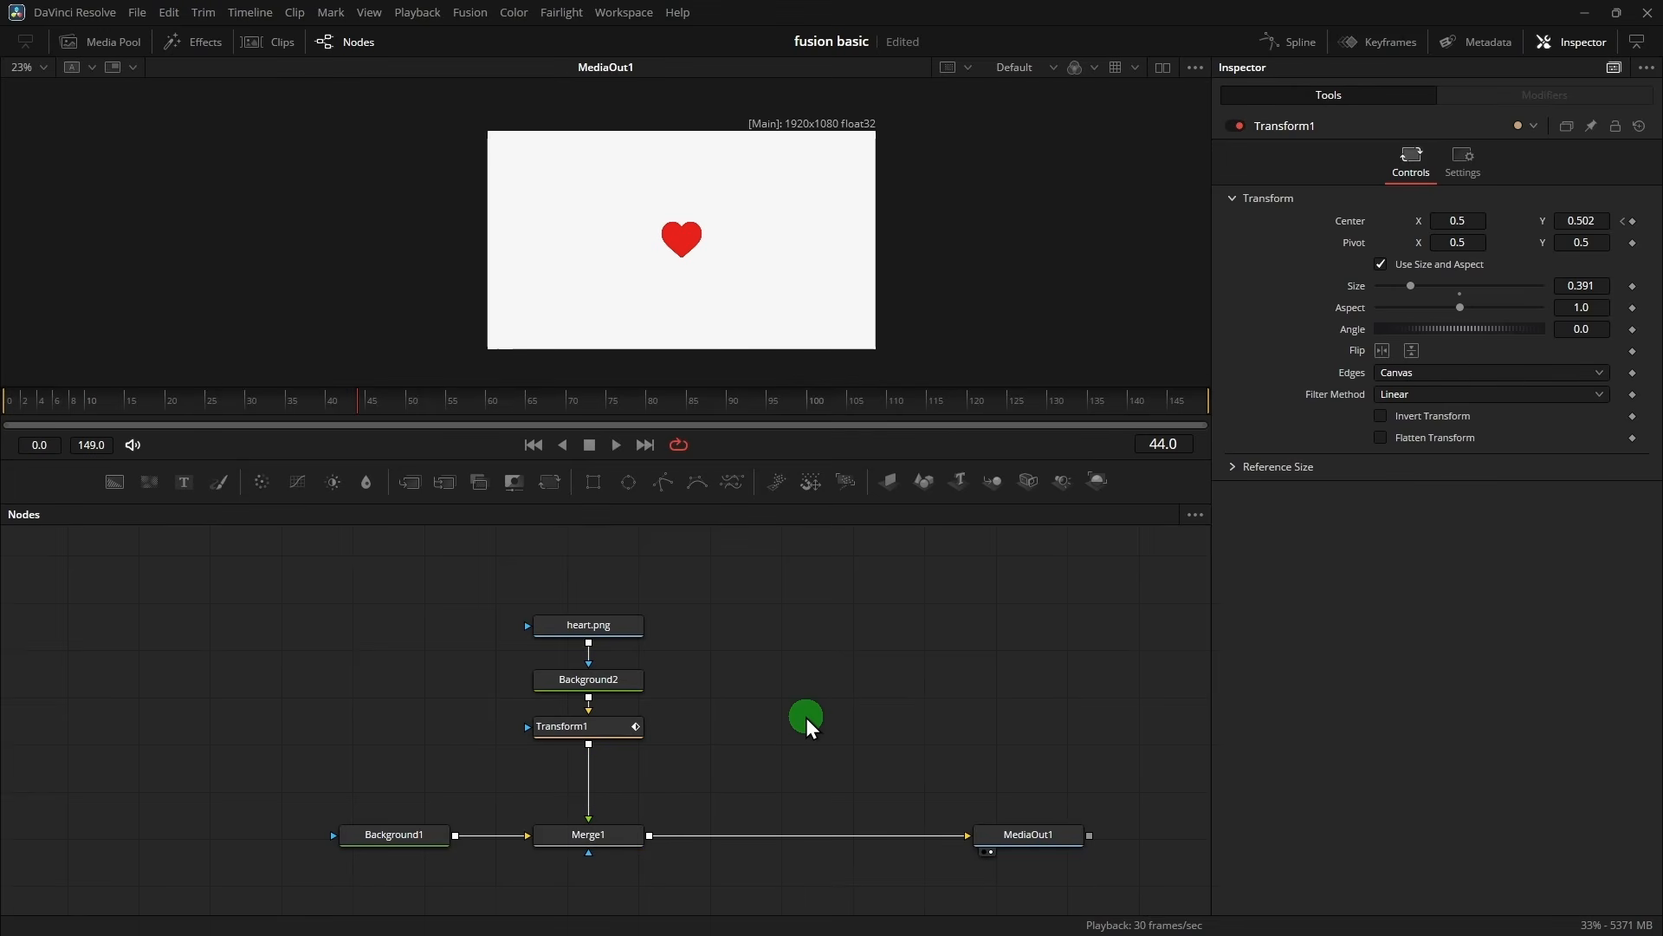
- Open Transform1 in the spline editor, enable its Displacement curve and fit the curve to the view
click(588, 729)
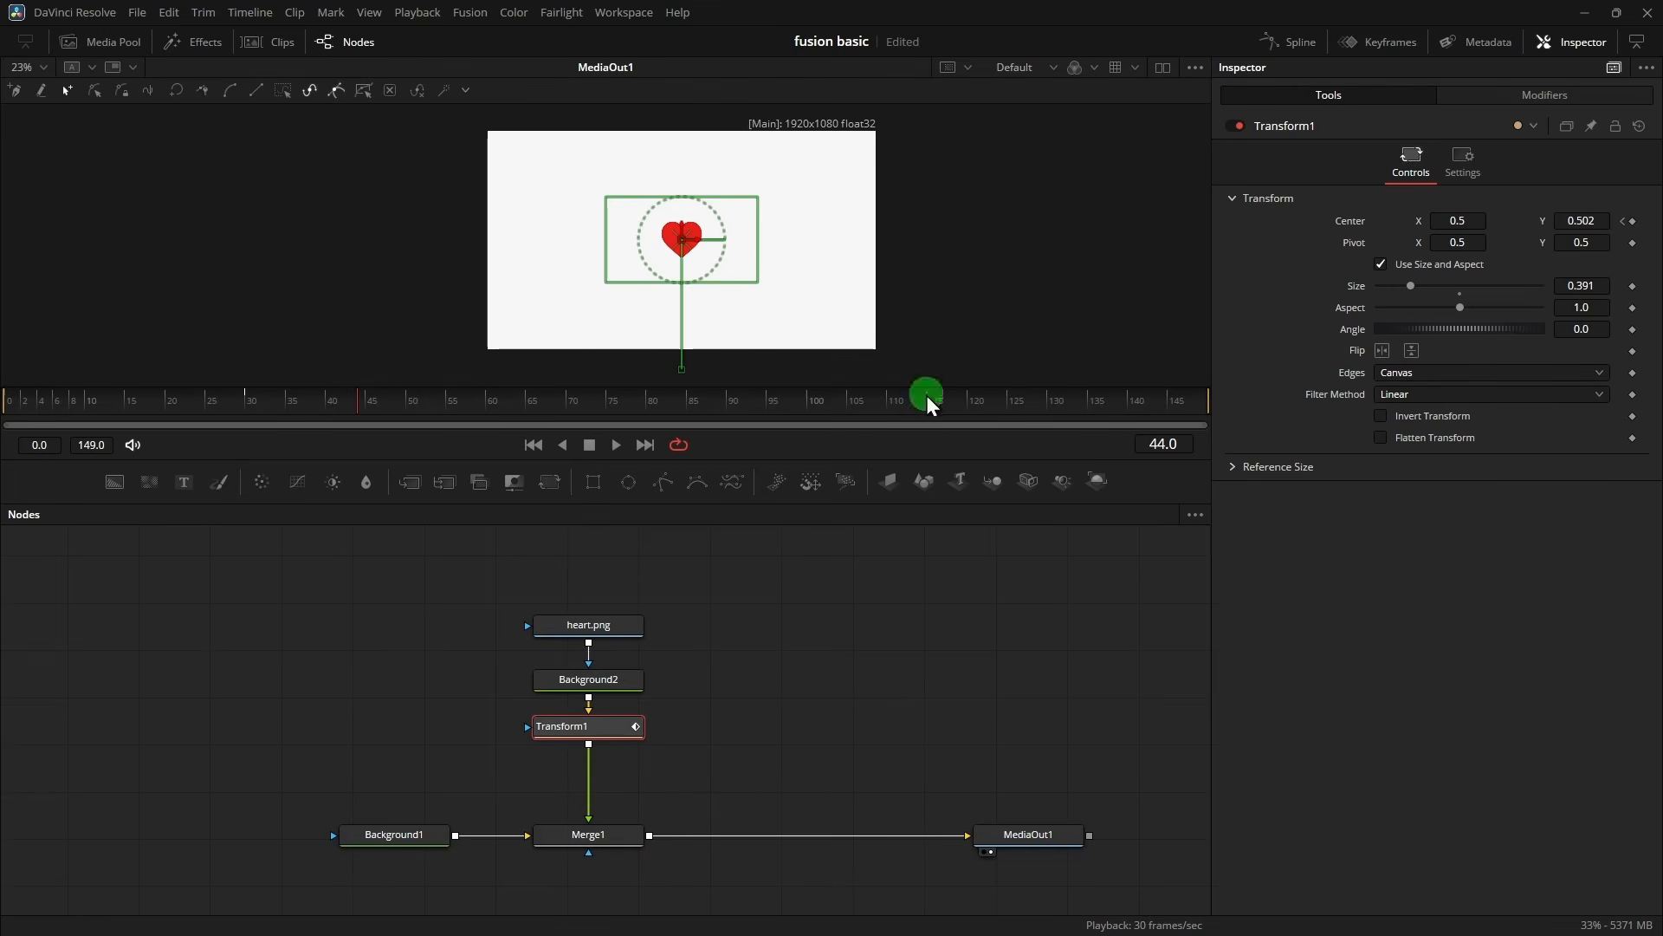
click(1282, 38)
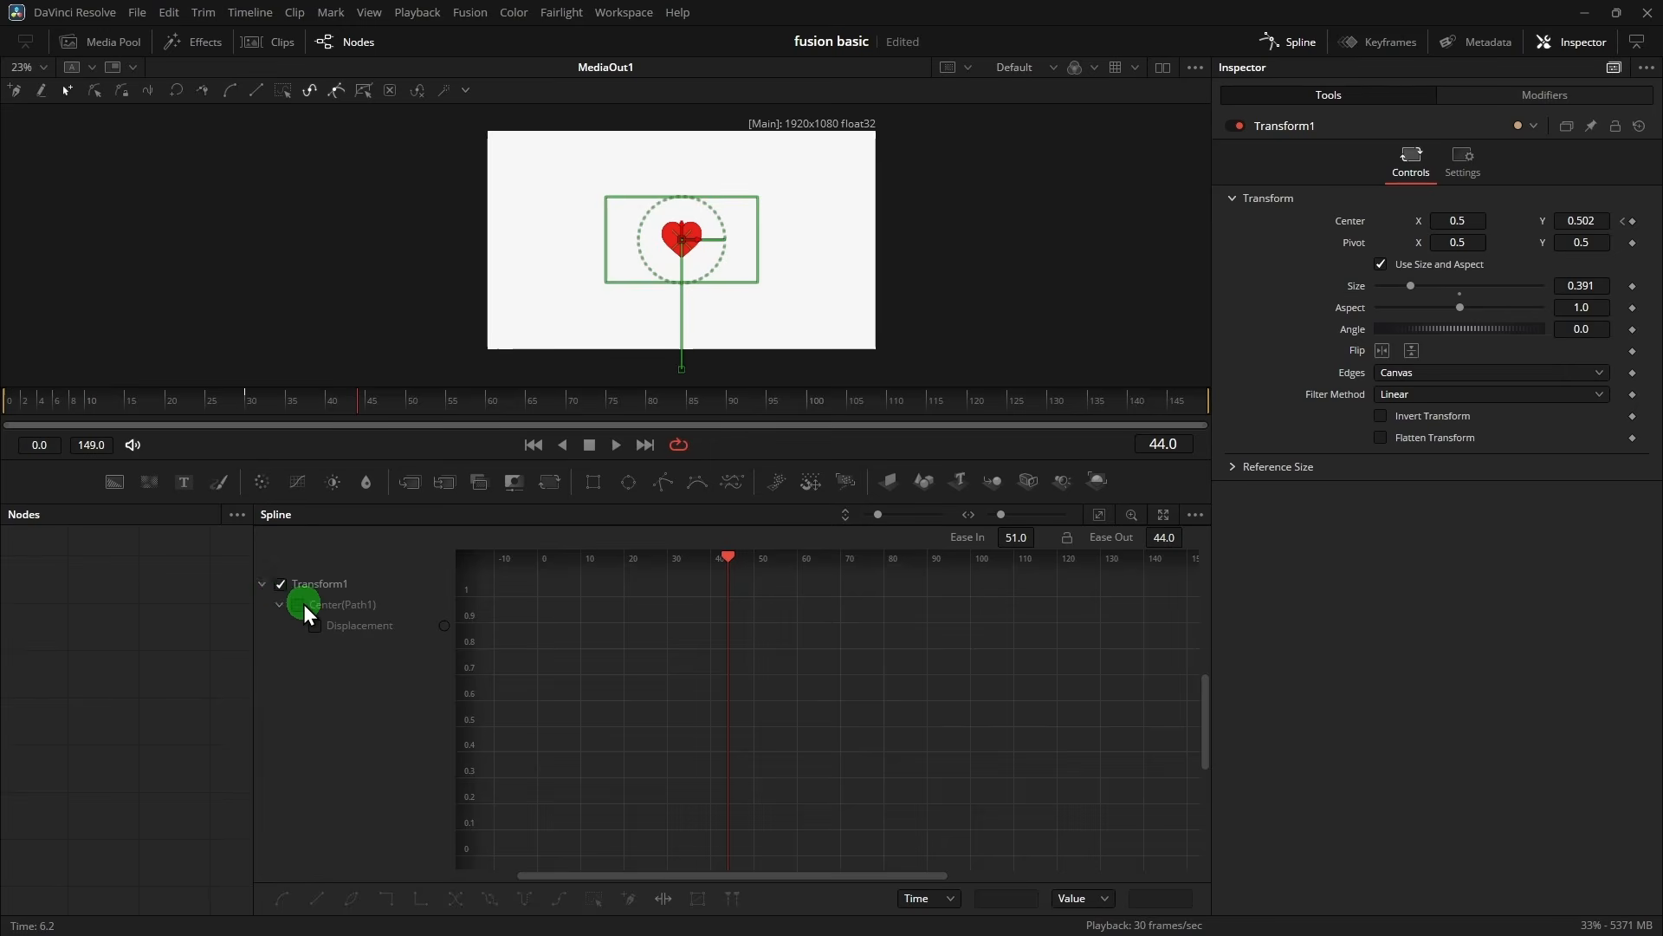
click(279, 584)
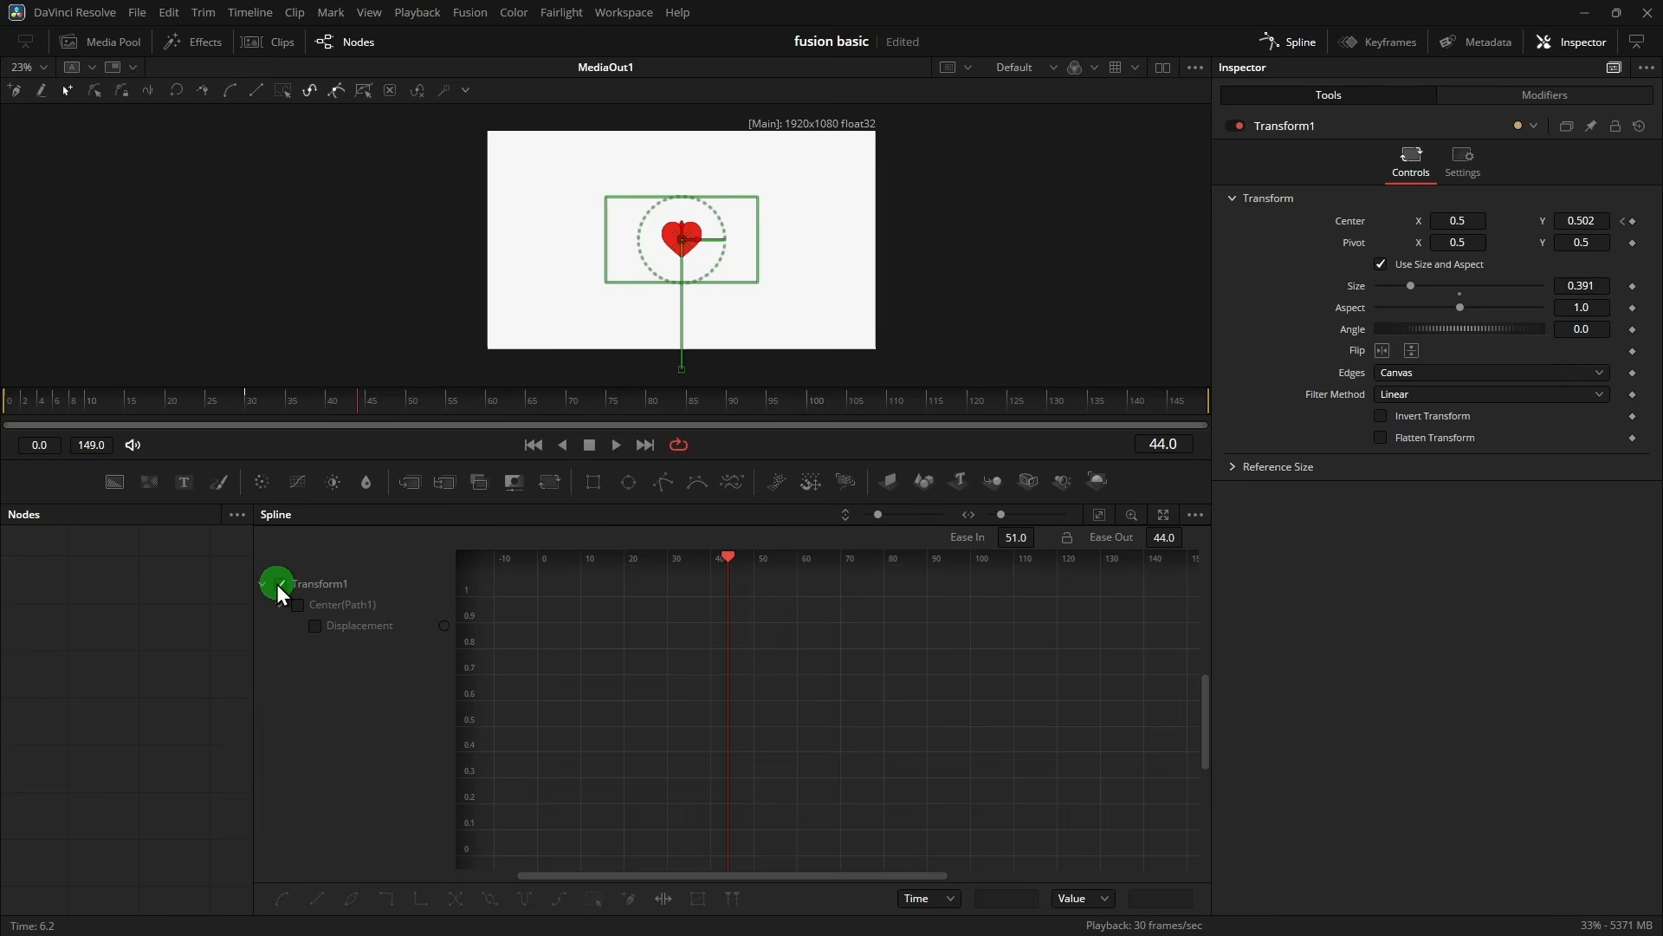
click(1098, 516)
click(1291, 43)
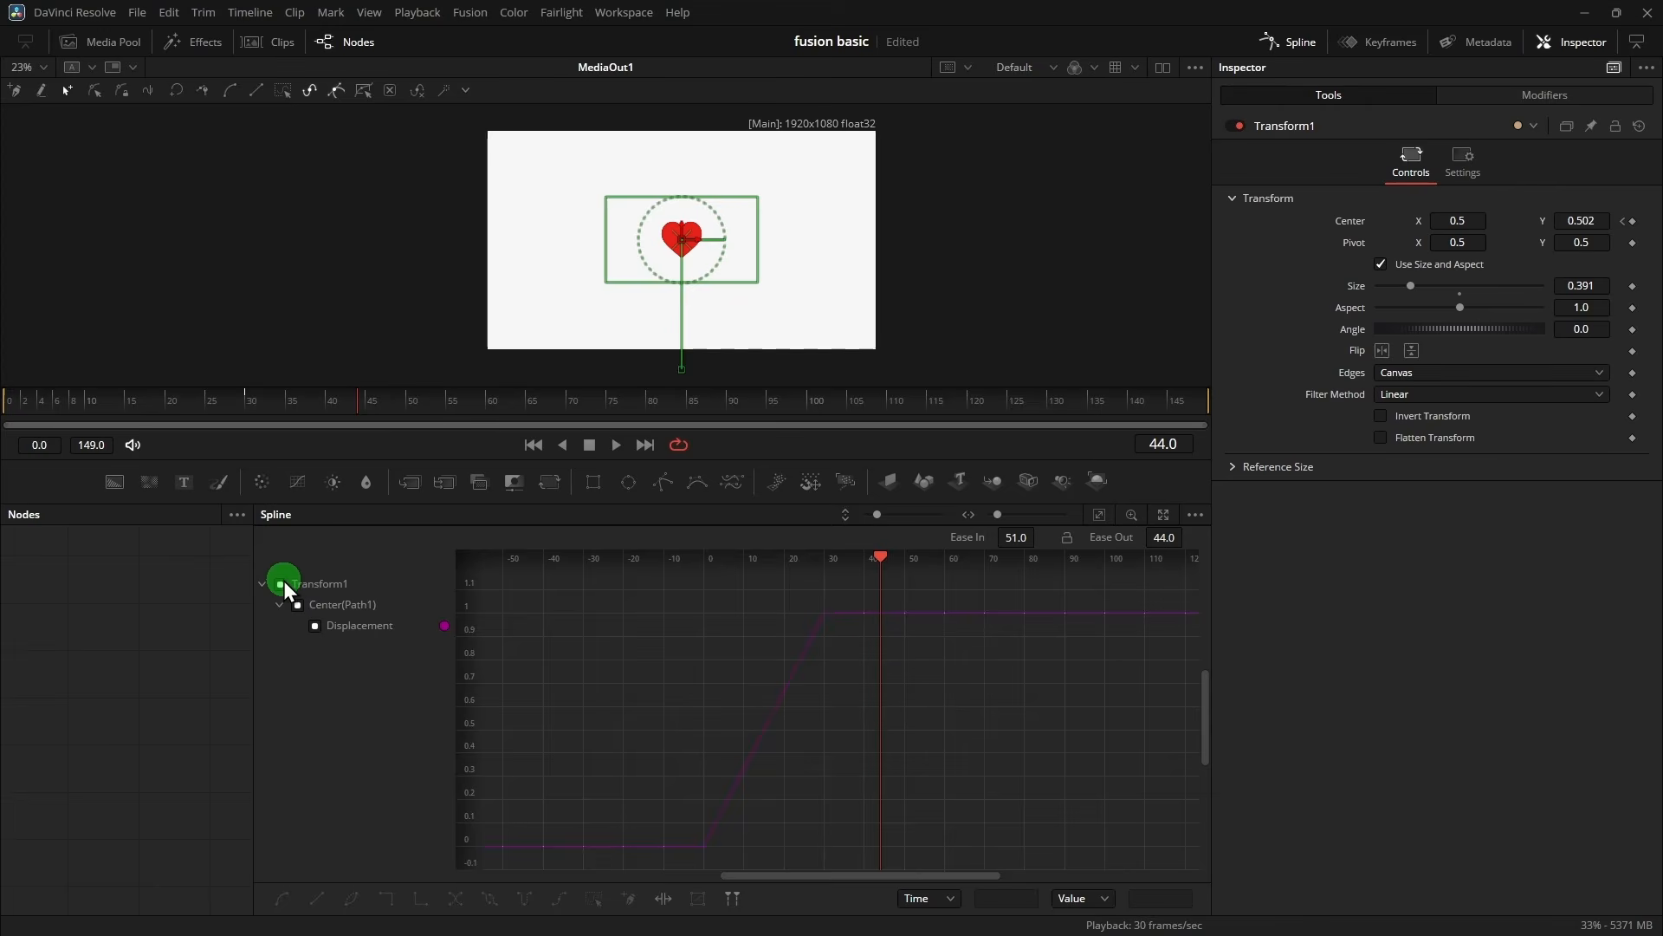
click(282, 583)
click(282, 583)
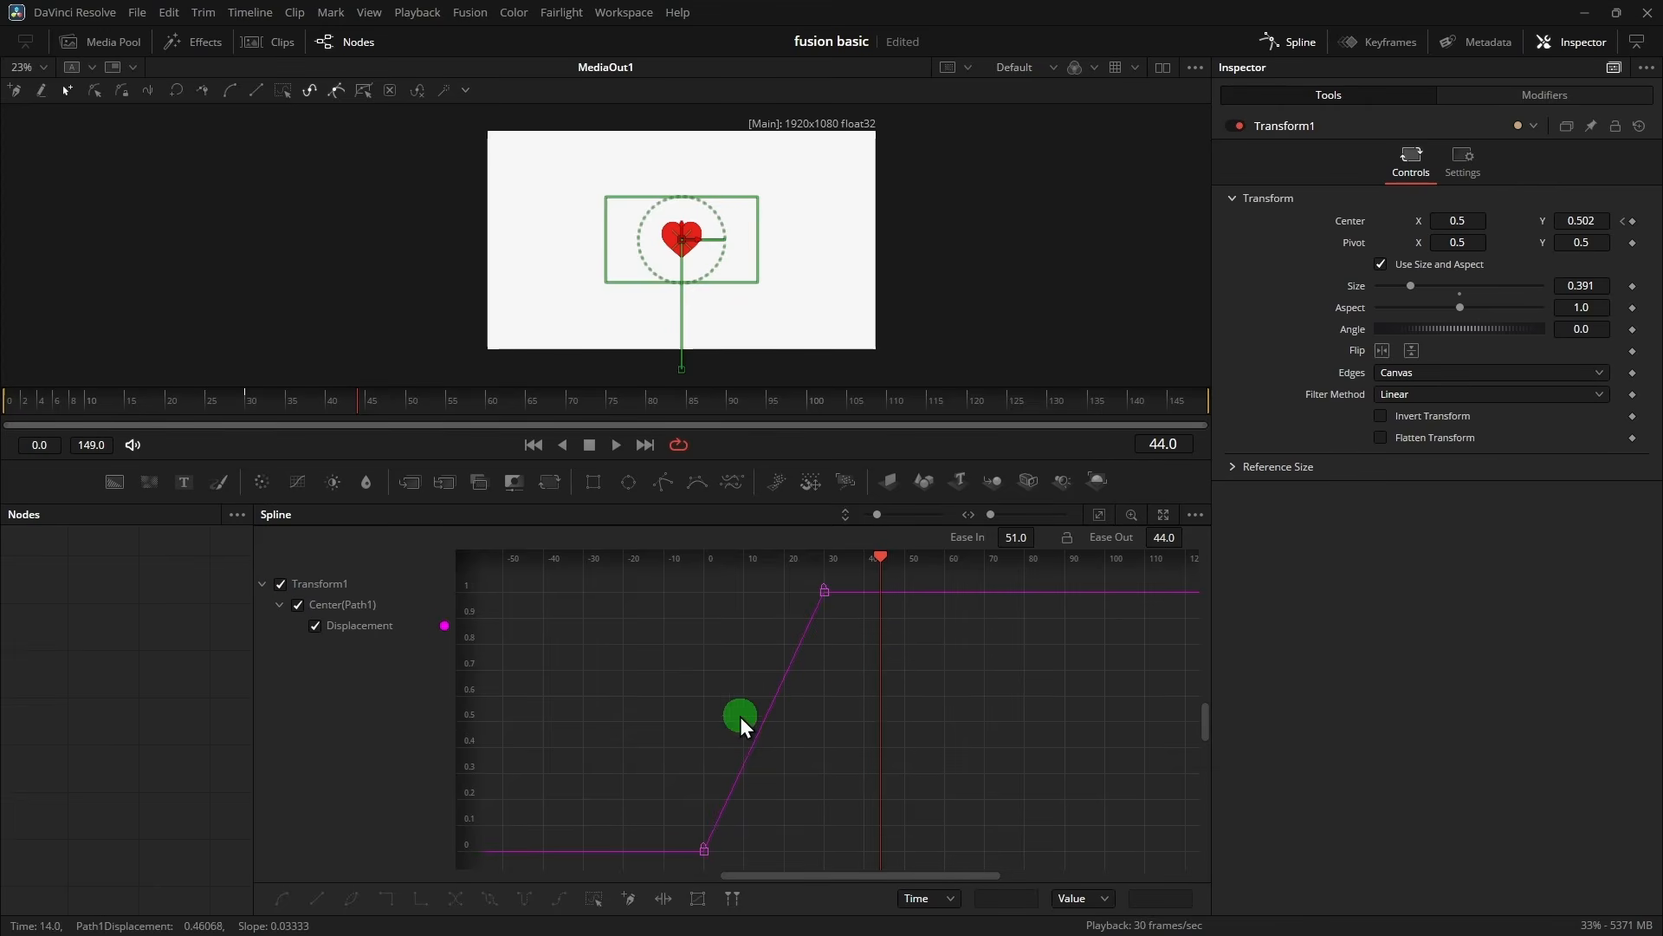
click(283, 588)
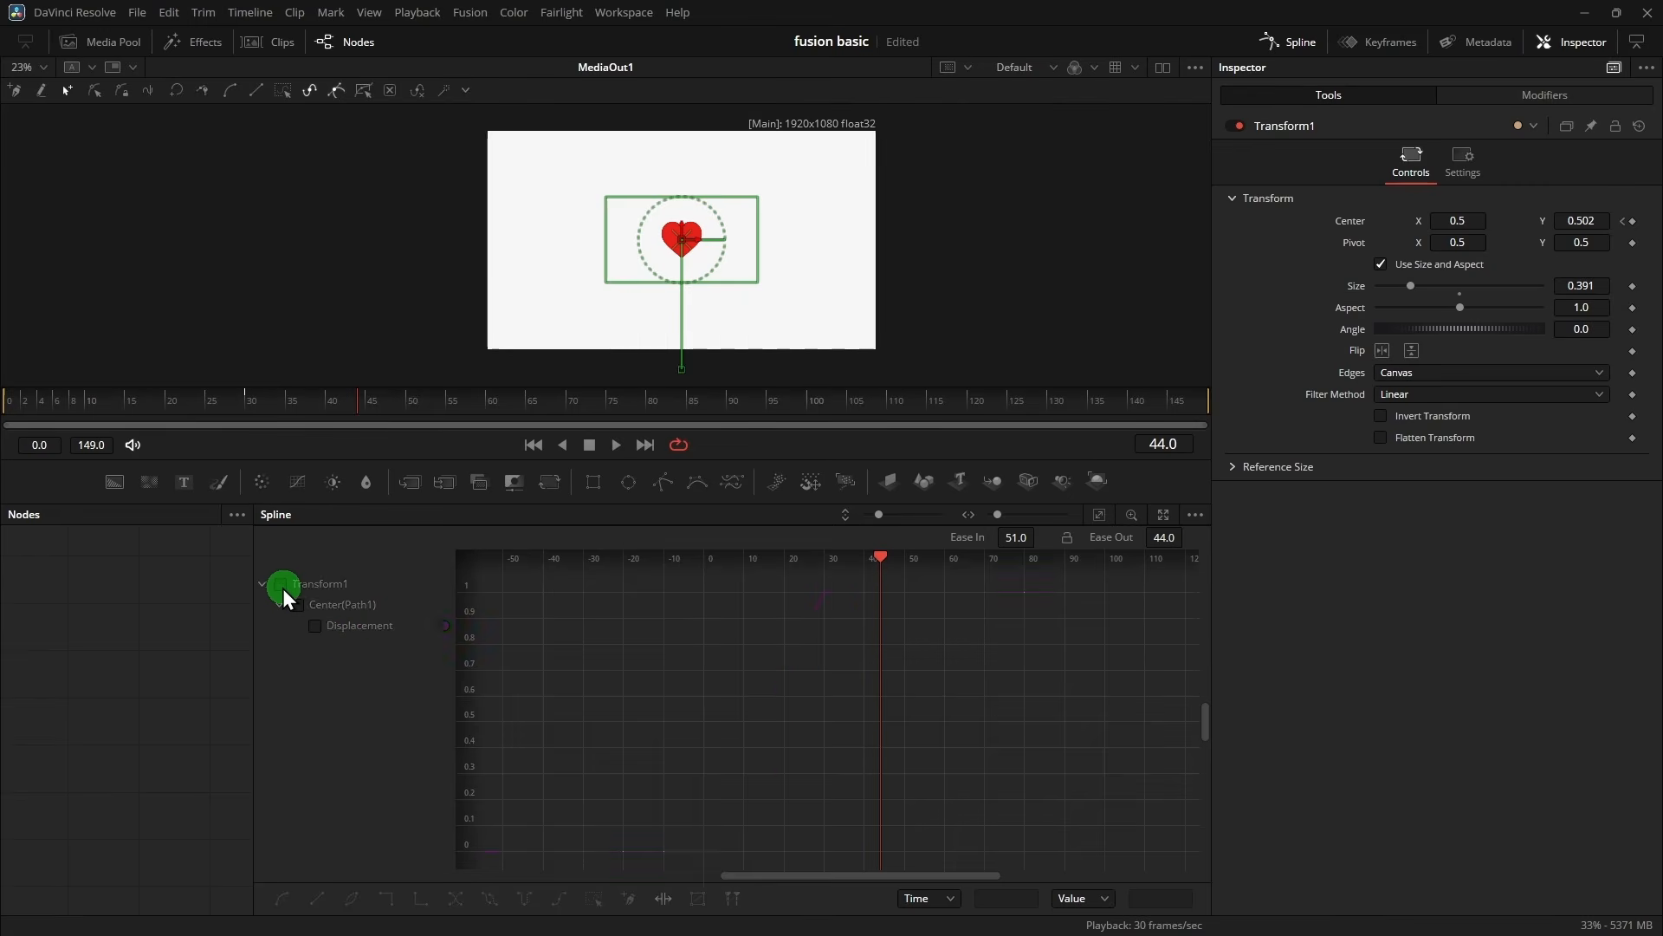
click(312, 635)
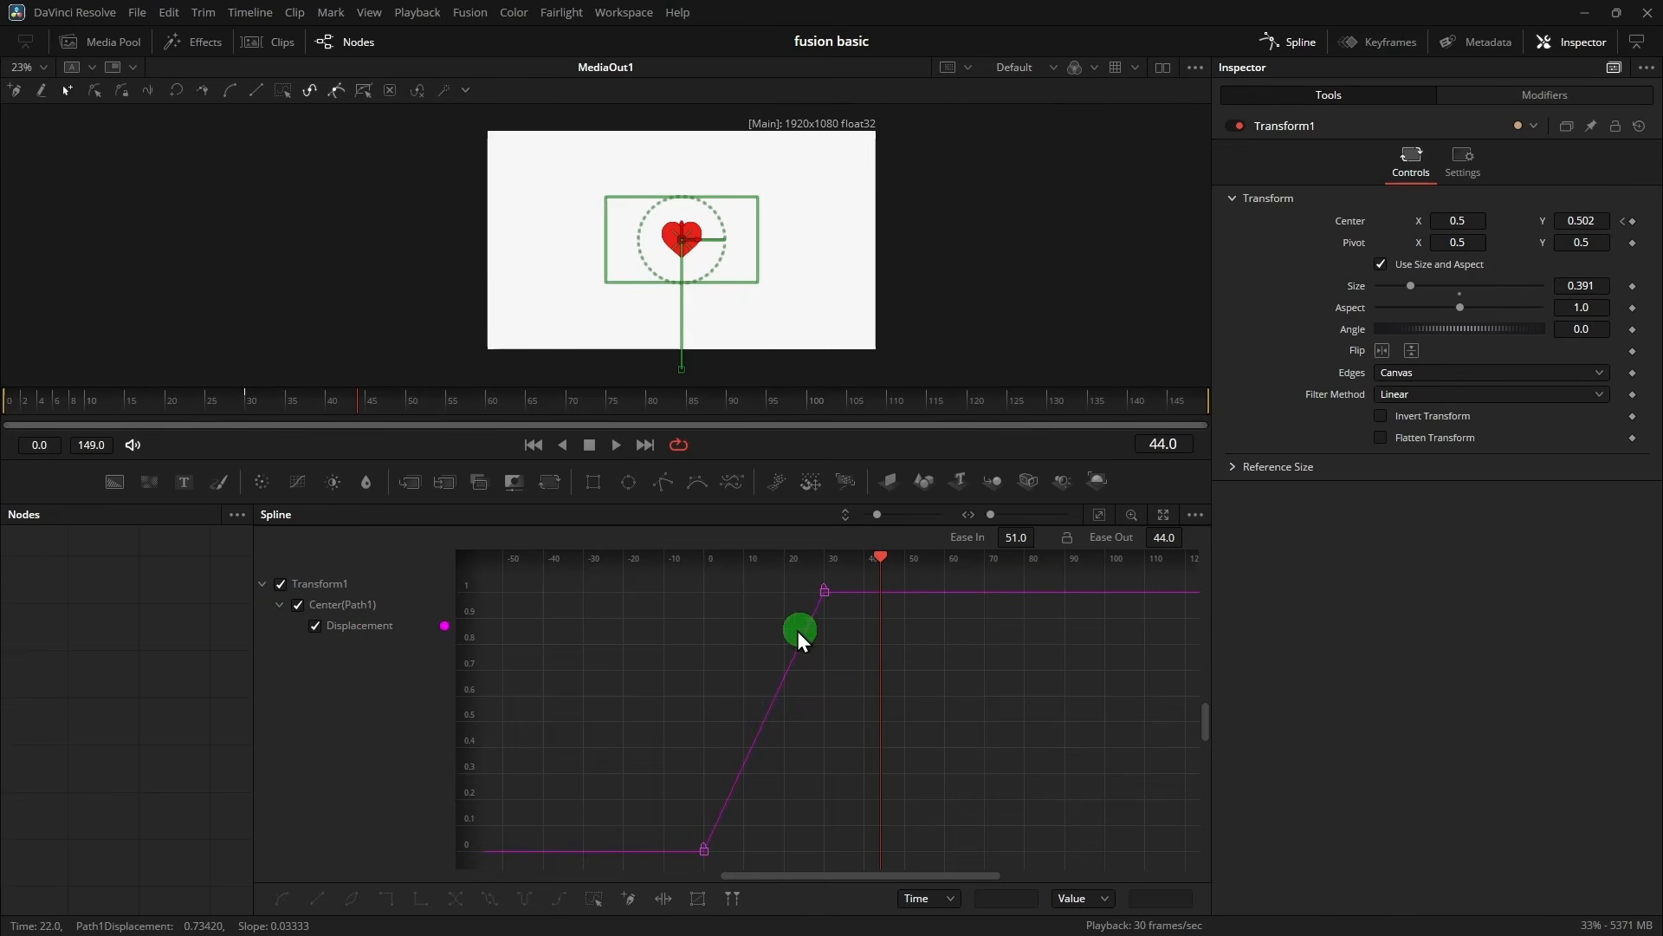
click(1100, 515)
- Apply Smooth to both Displacement keyframes
key(ctrl+a)
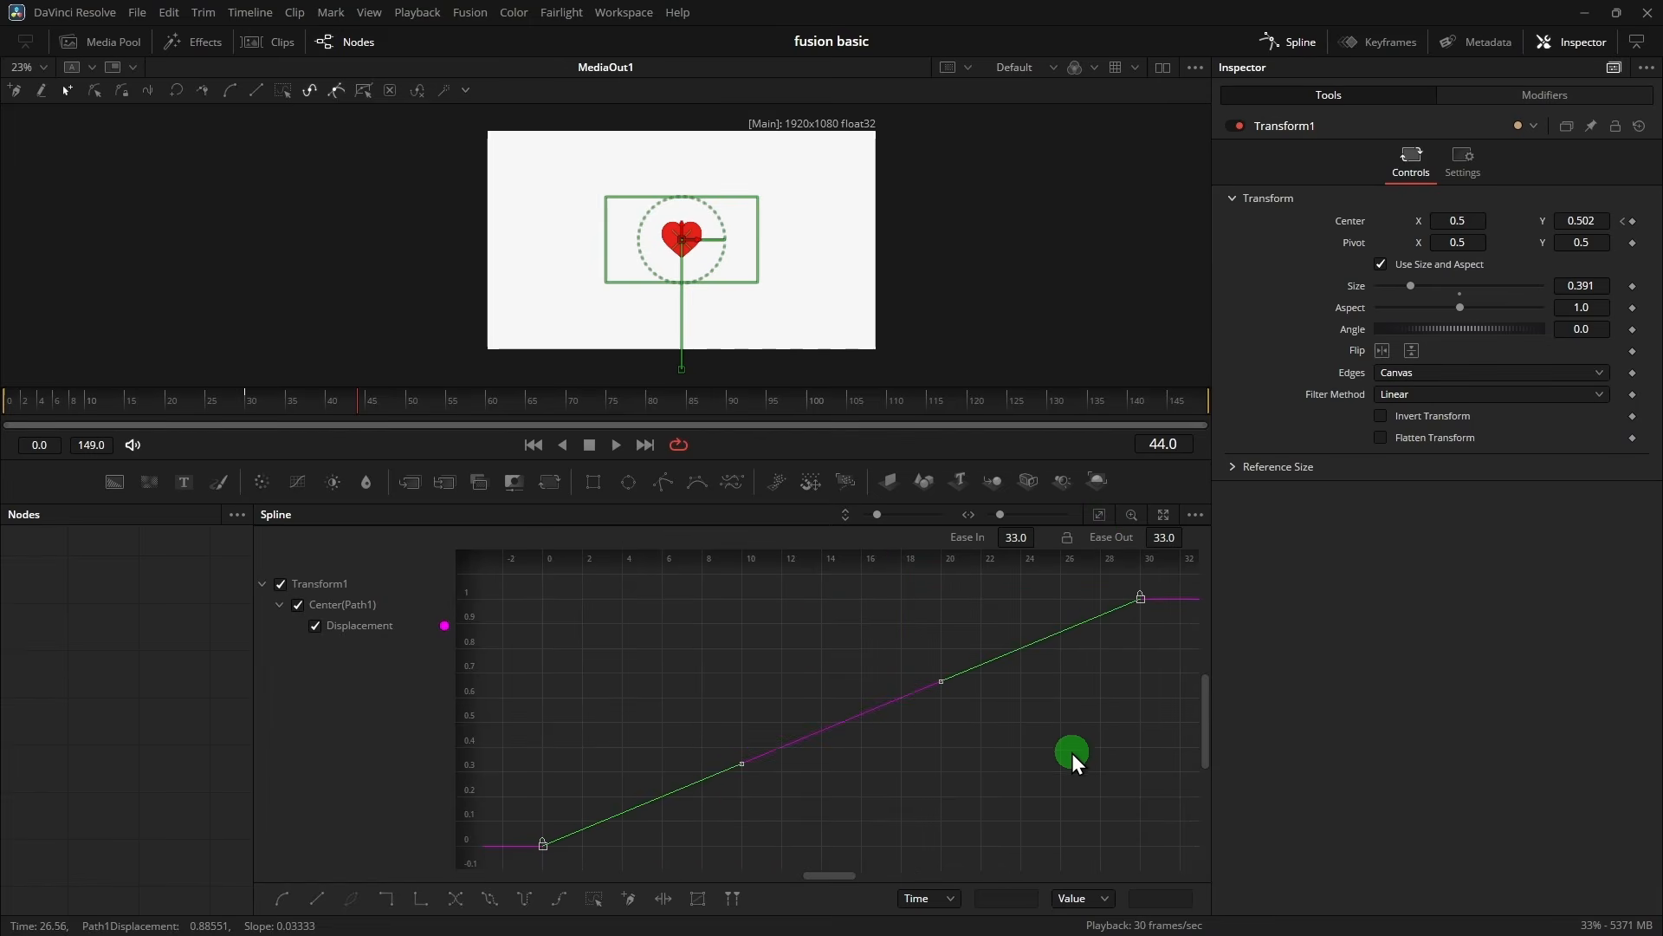
key(shift+s)
click(791, 766)
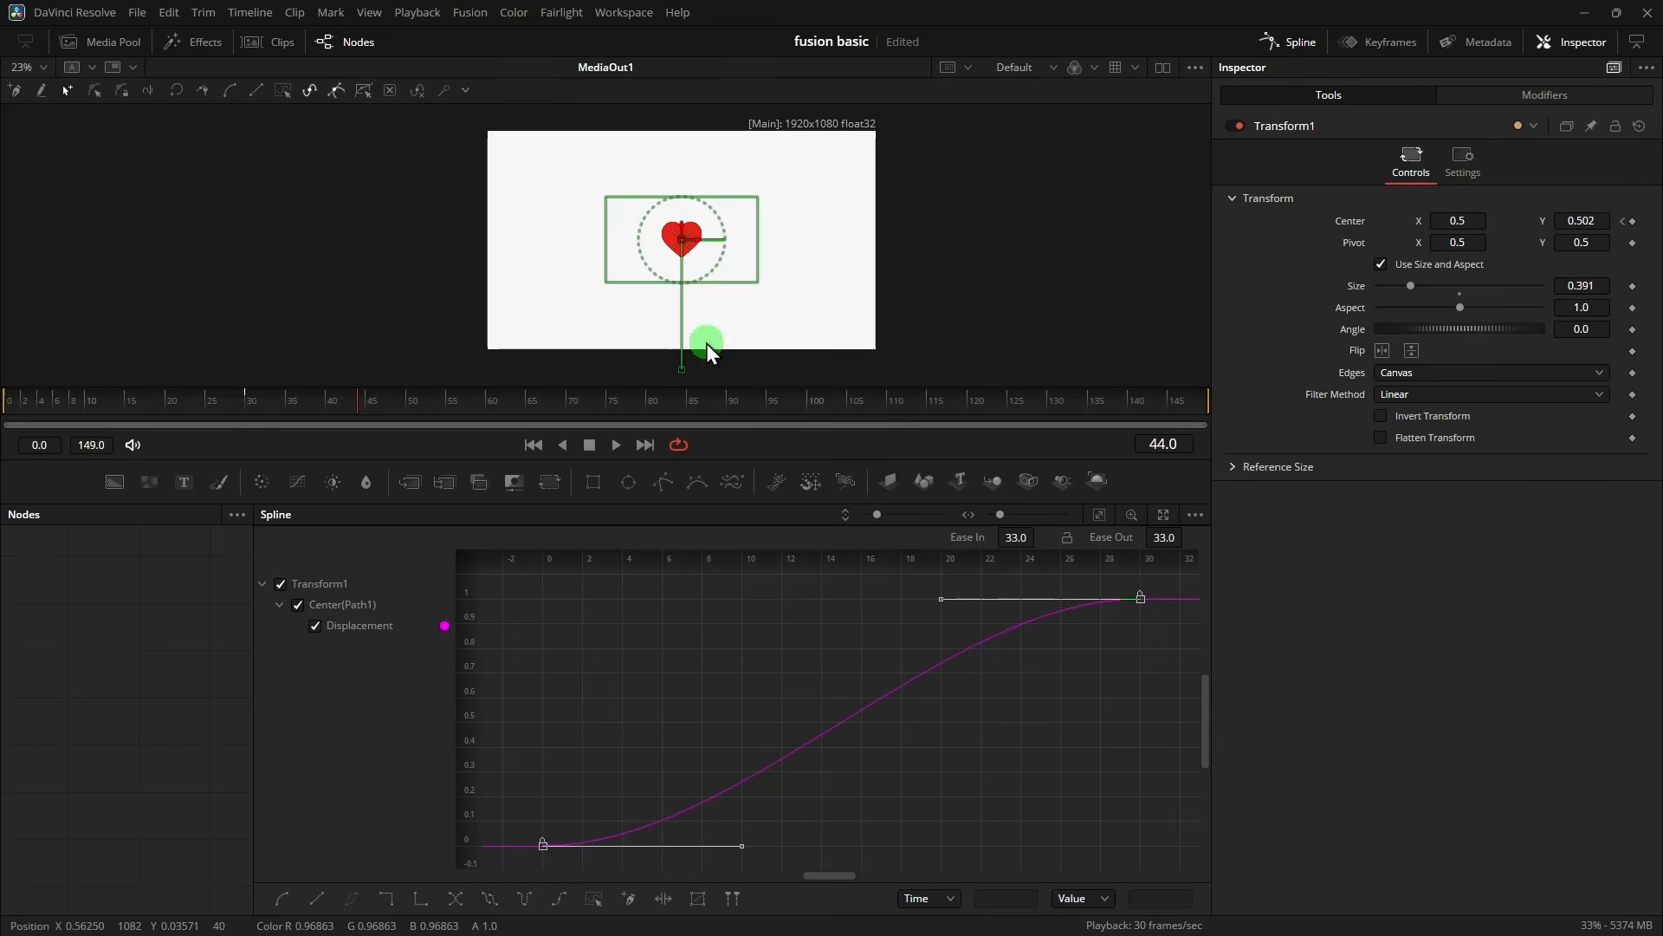
- Turn the first Displacement keyframe's handle straight up with Ease Out 27 and increase the last keyframe's Ease In
drag(735, 839, 537, 678)
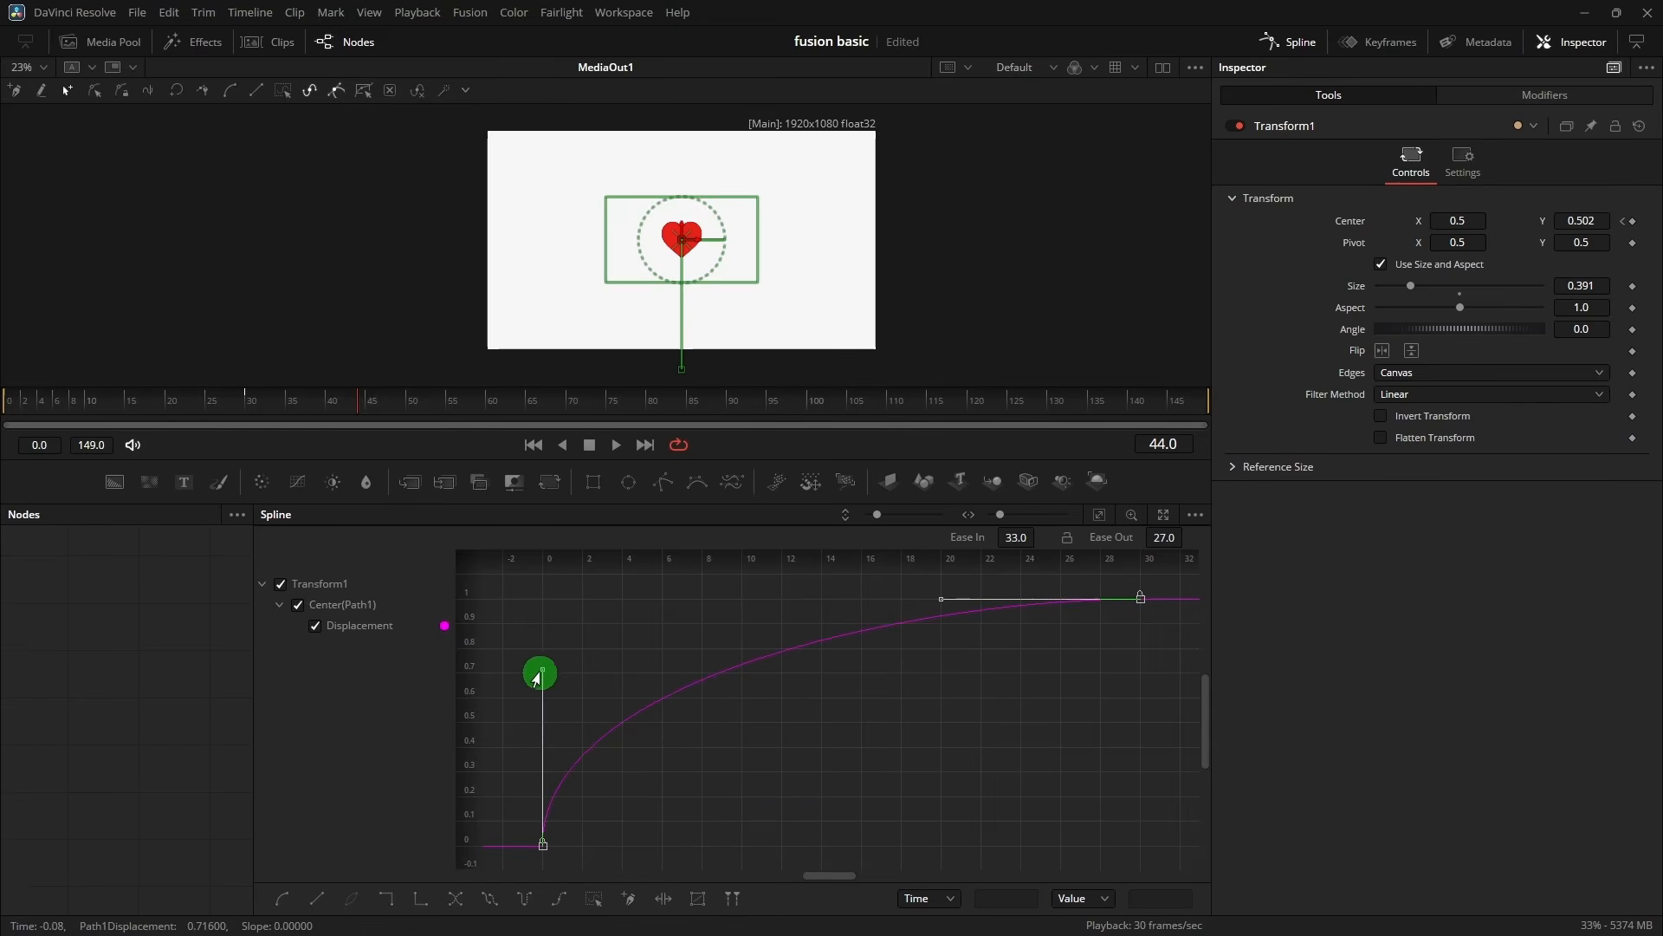
click(1140, 597)
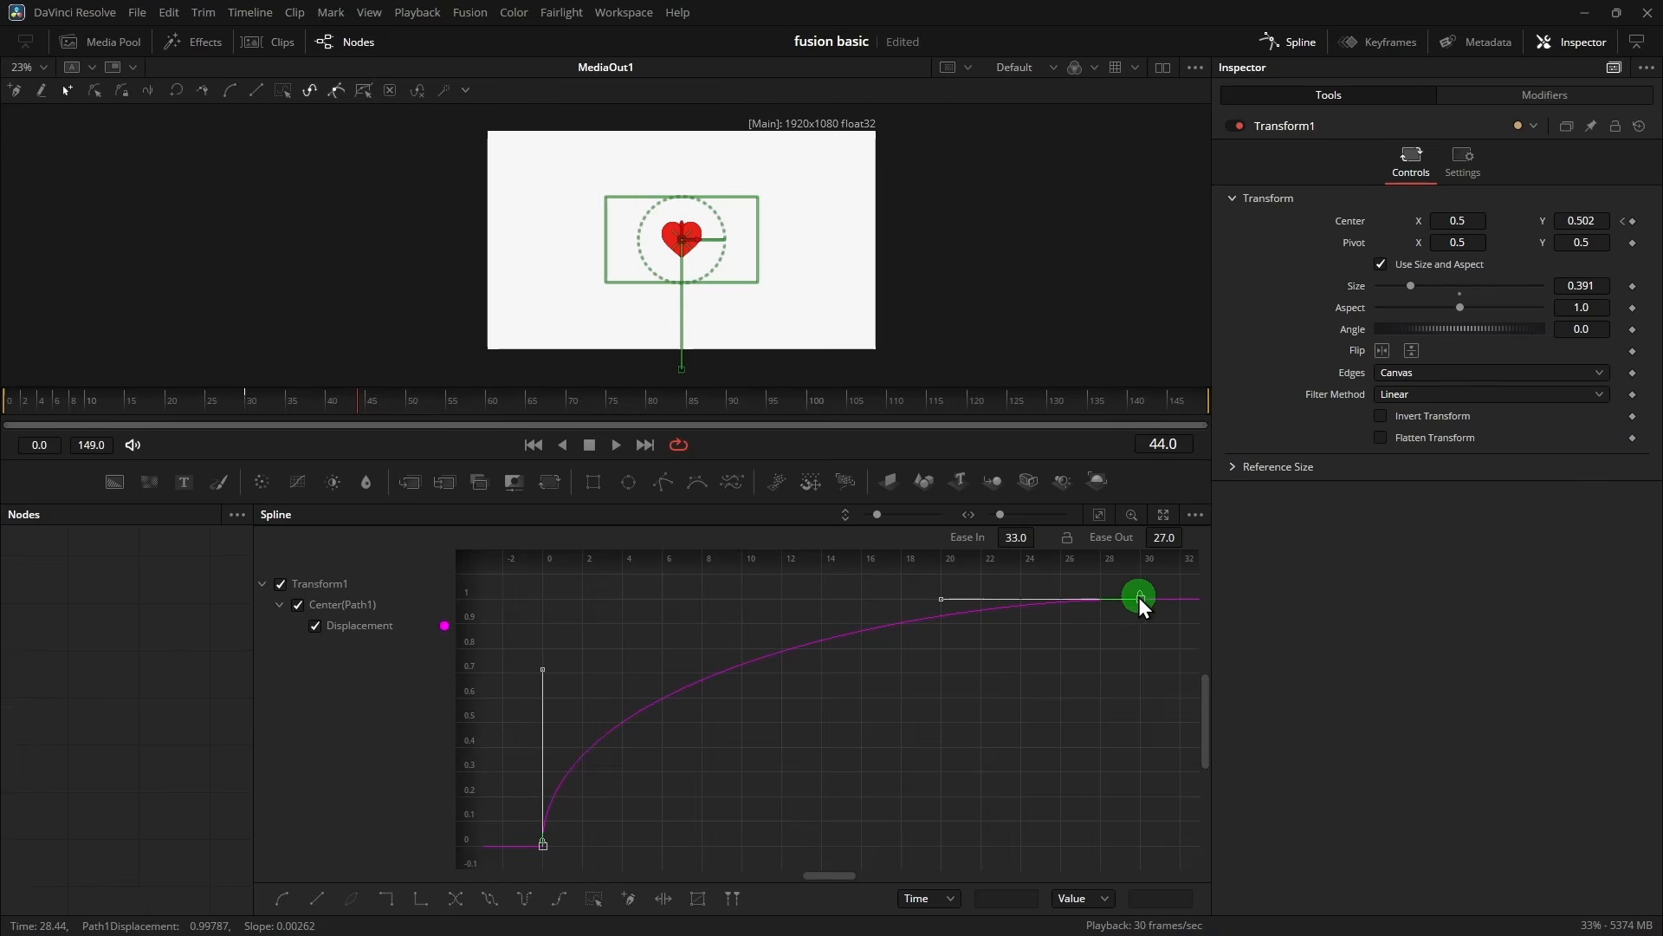
scroll(1074, 741, up, 1)
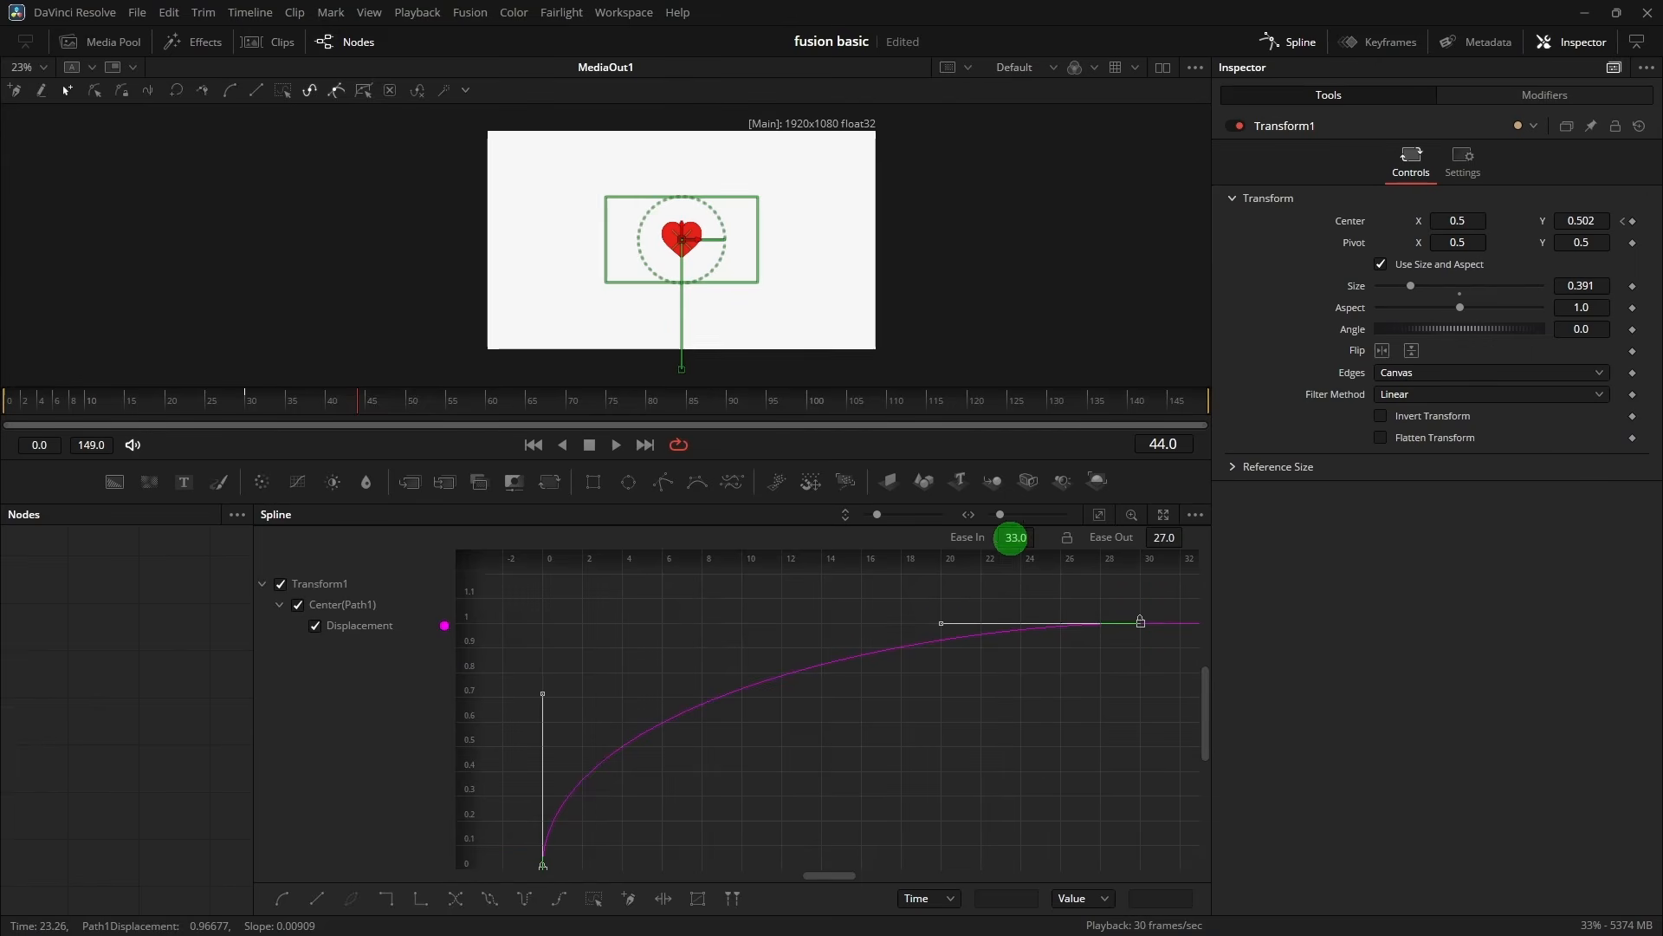
drag(1010, 538, 1340, 601)
- Play the heart's eased rise from frame 0
drag(100, 404, 12, 538)
key(space)
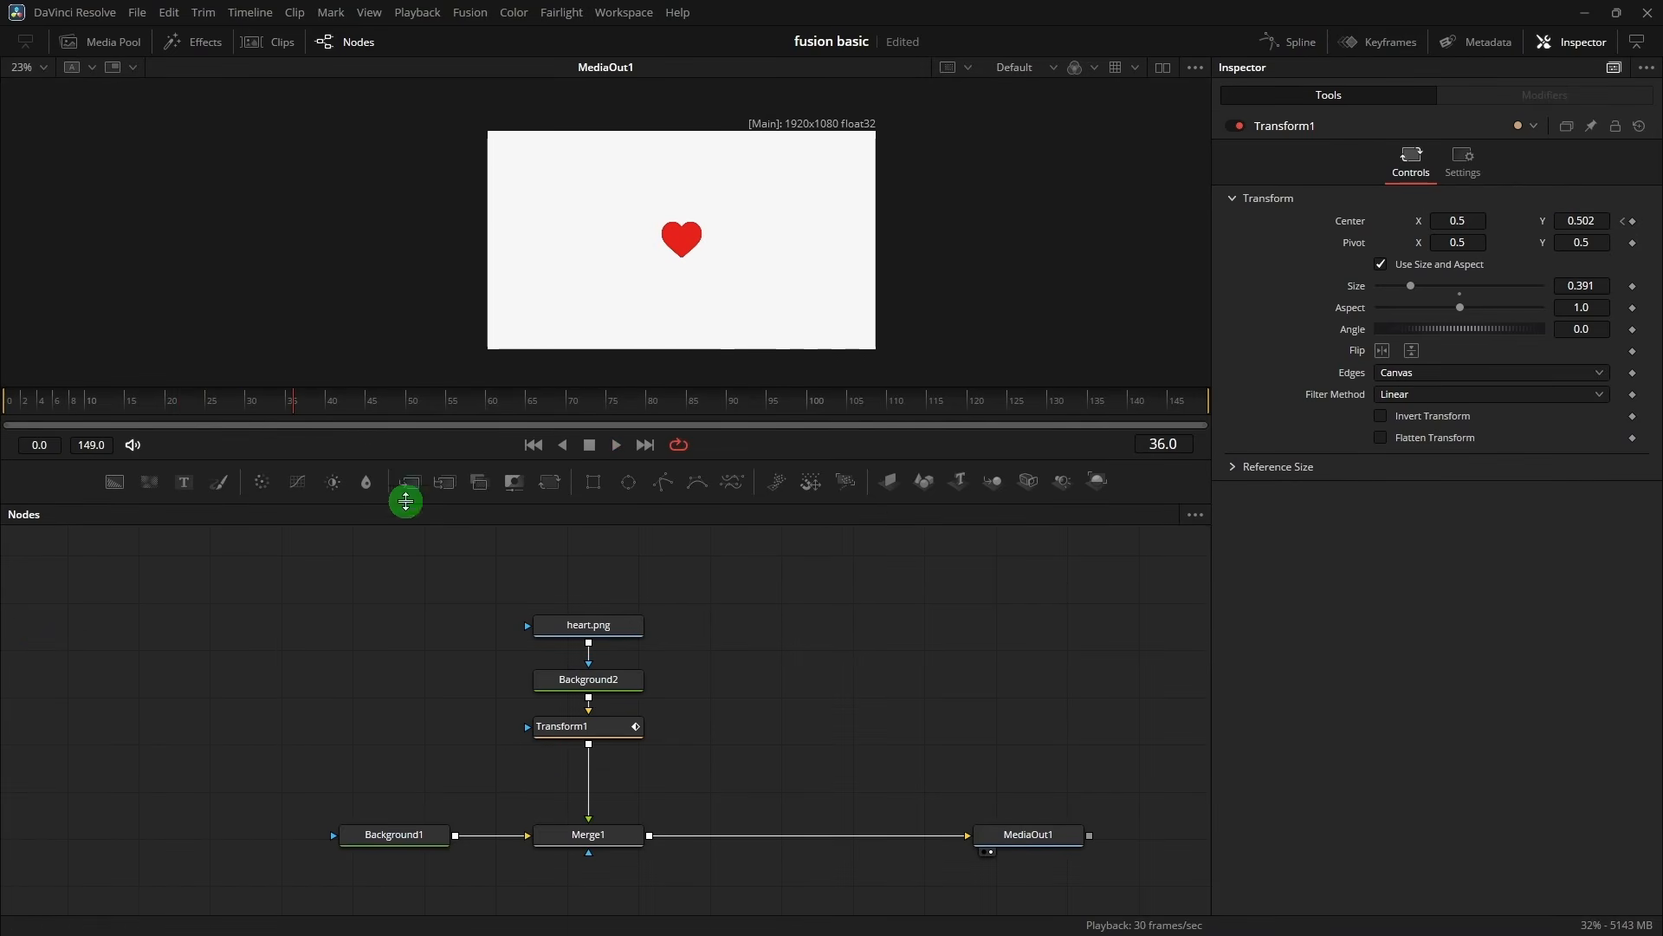
- Add a second Transform node directly after Transform1 in the heart's node chain
click(249, 405)
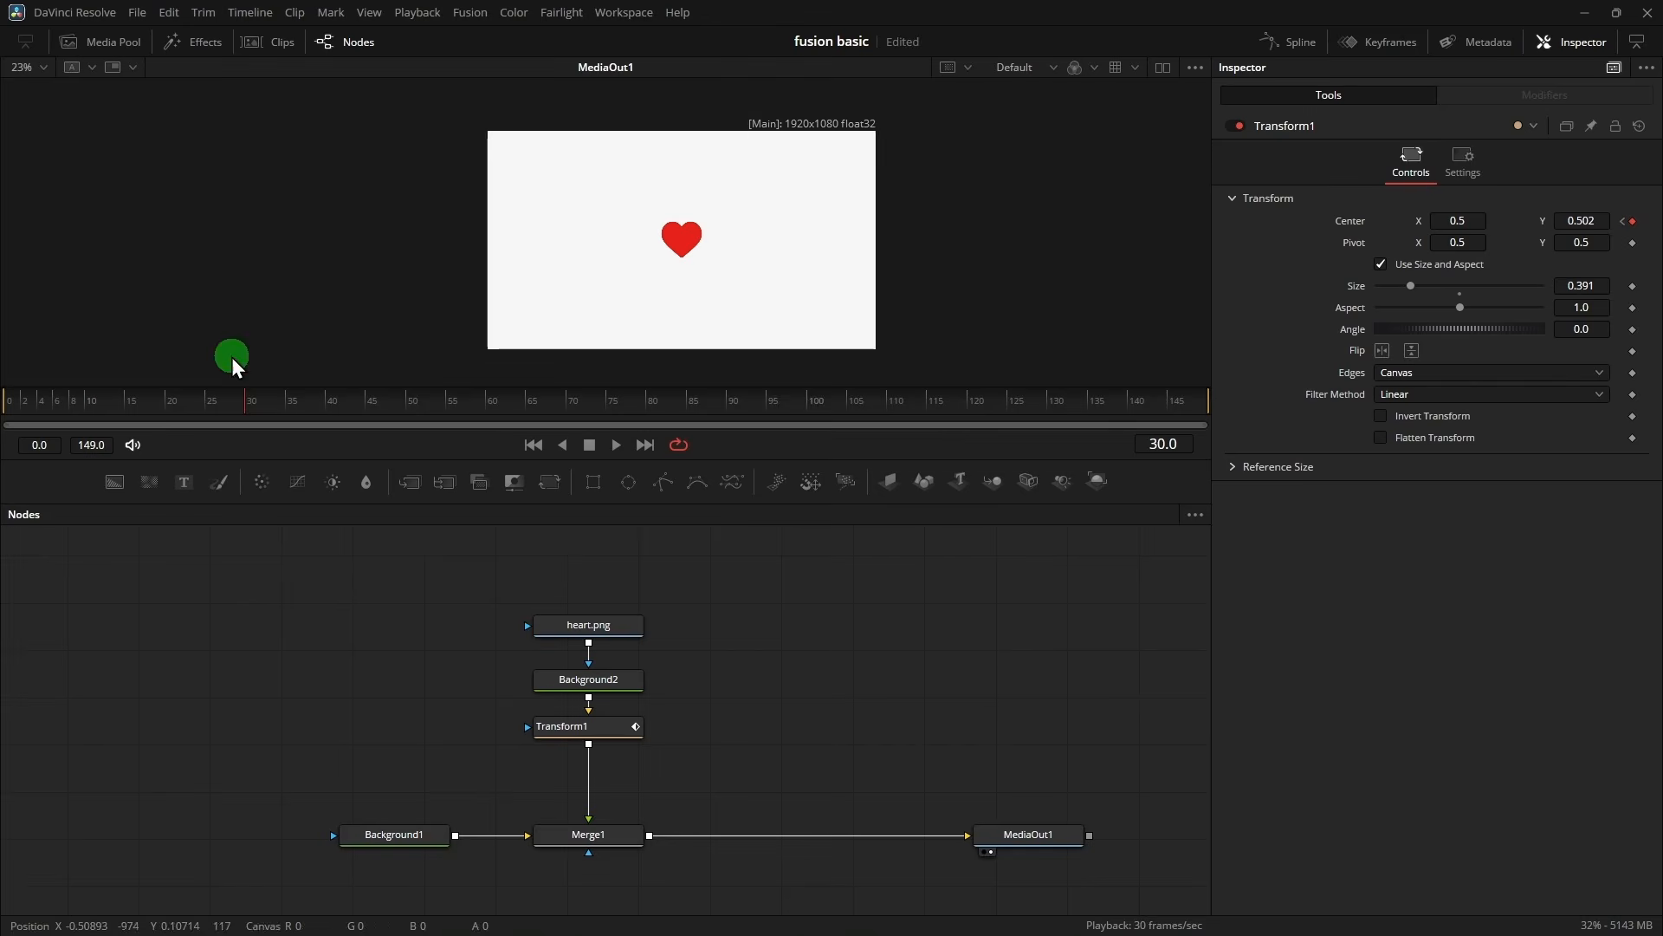
click(494, 415)
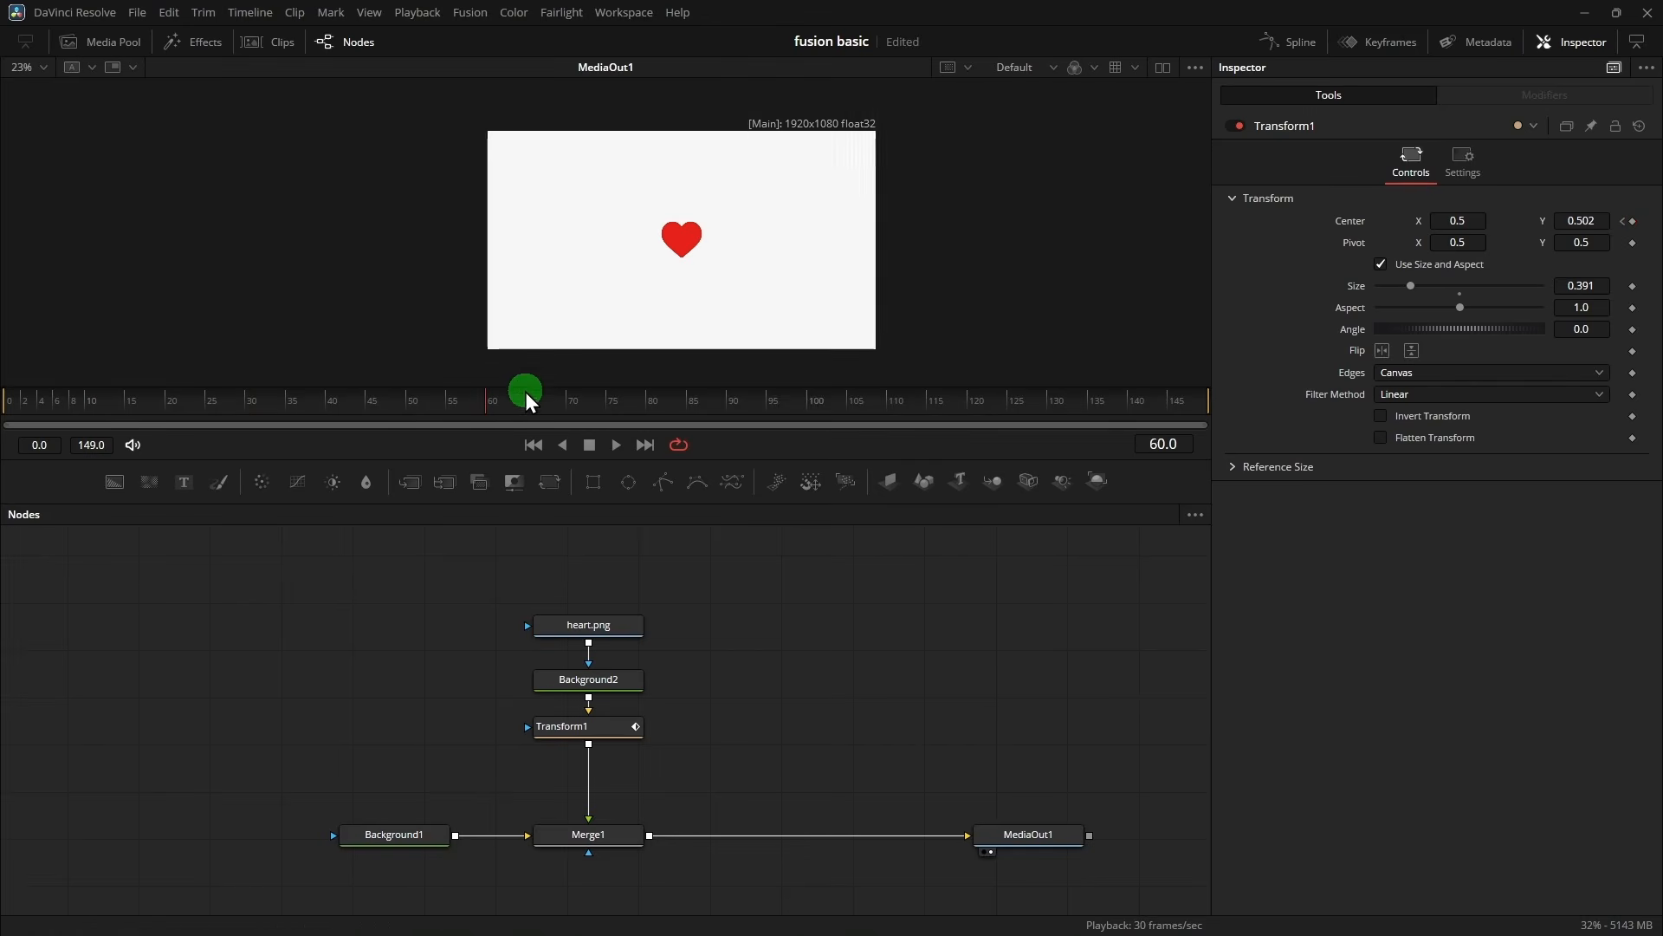
scroll(649, 245, up, 2)
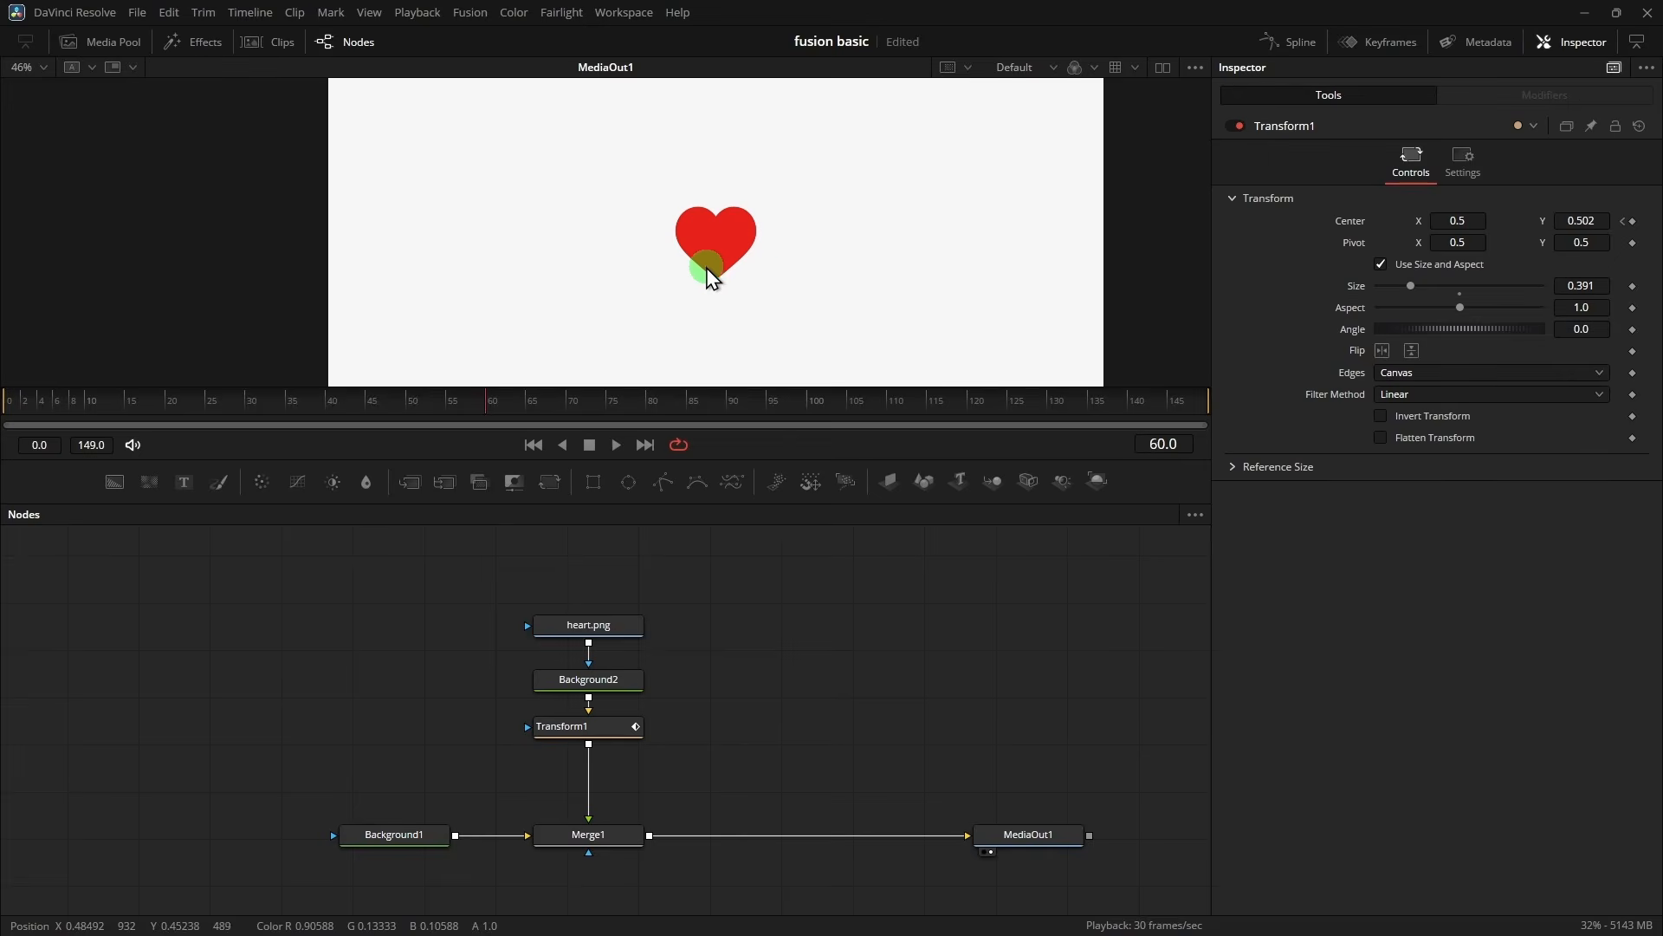
scroll(778, 273, down, 2)
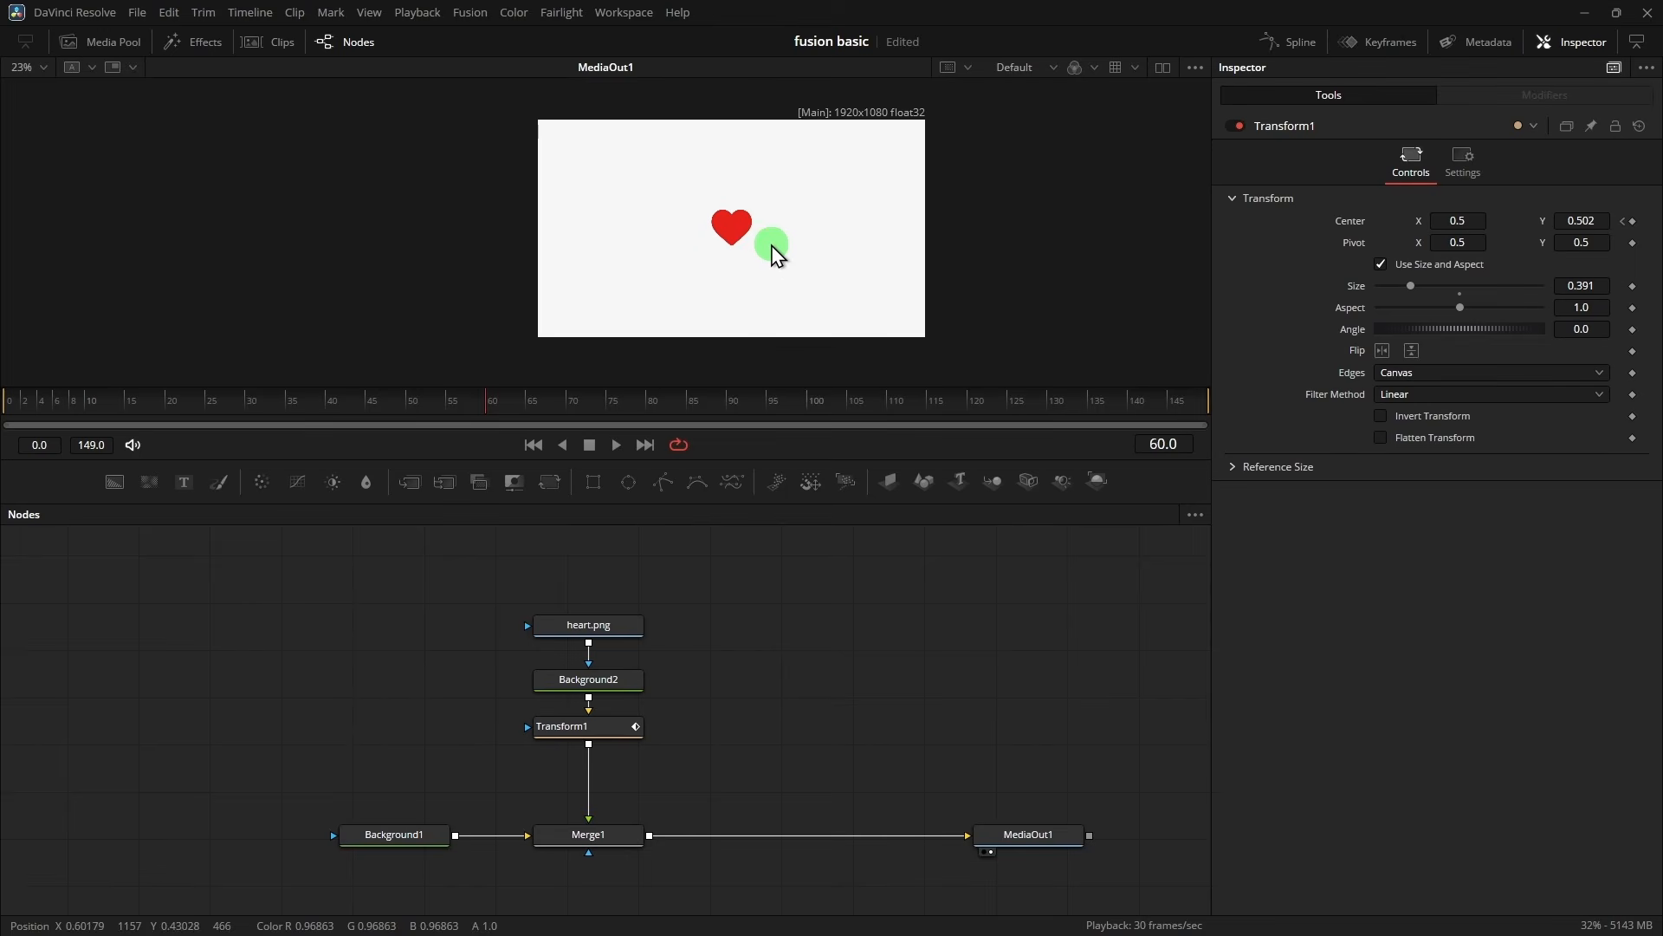
click(607, 732)
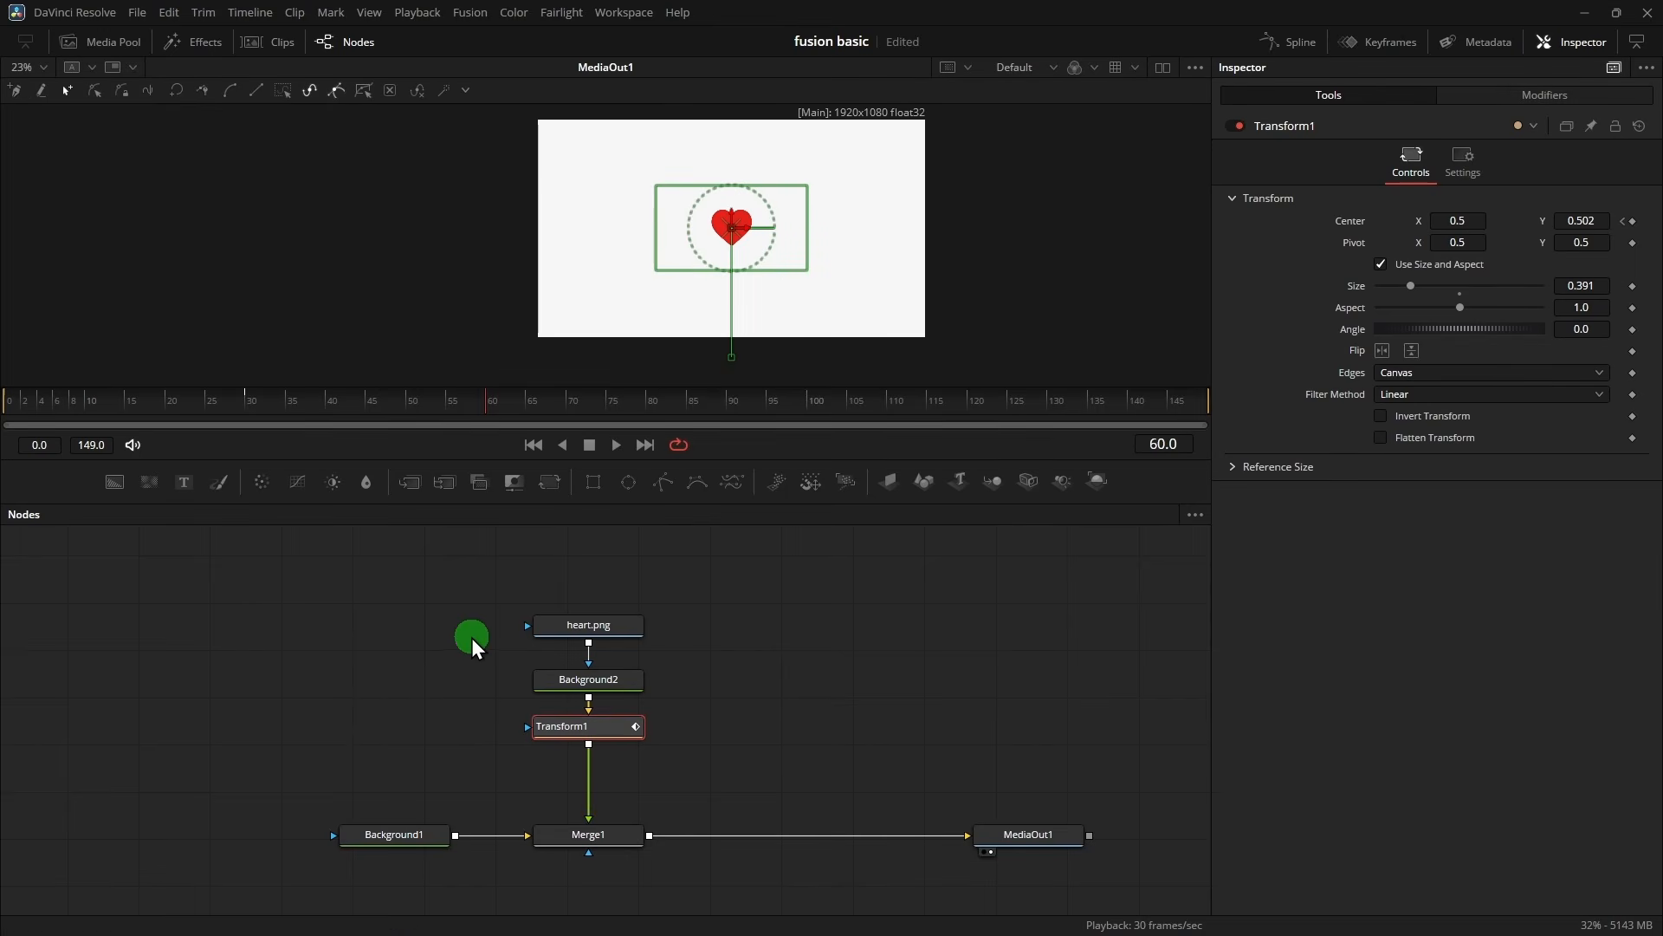
click(549, 482)
- Add a Center keyframe to Transform2 at frame 30
click(255, 423)
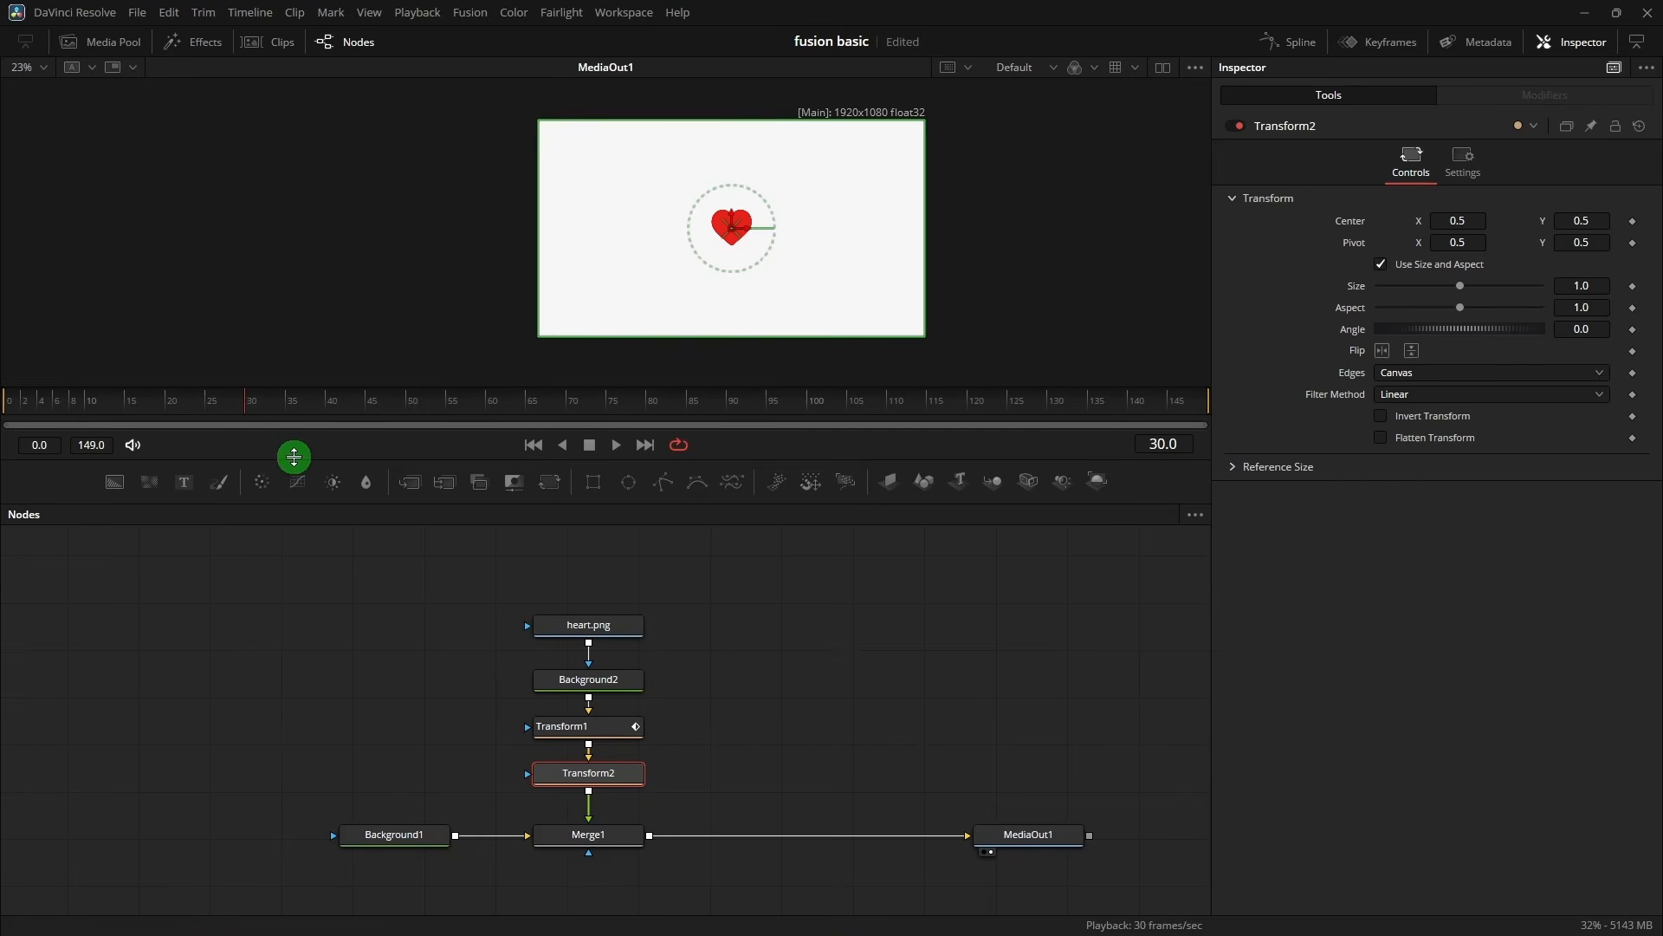
click(633, 778)
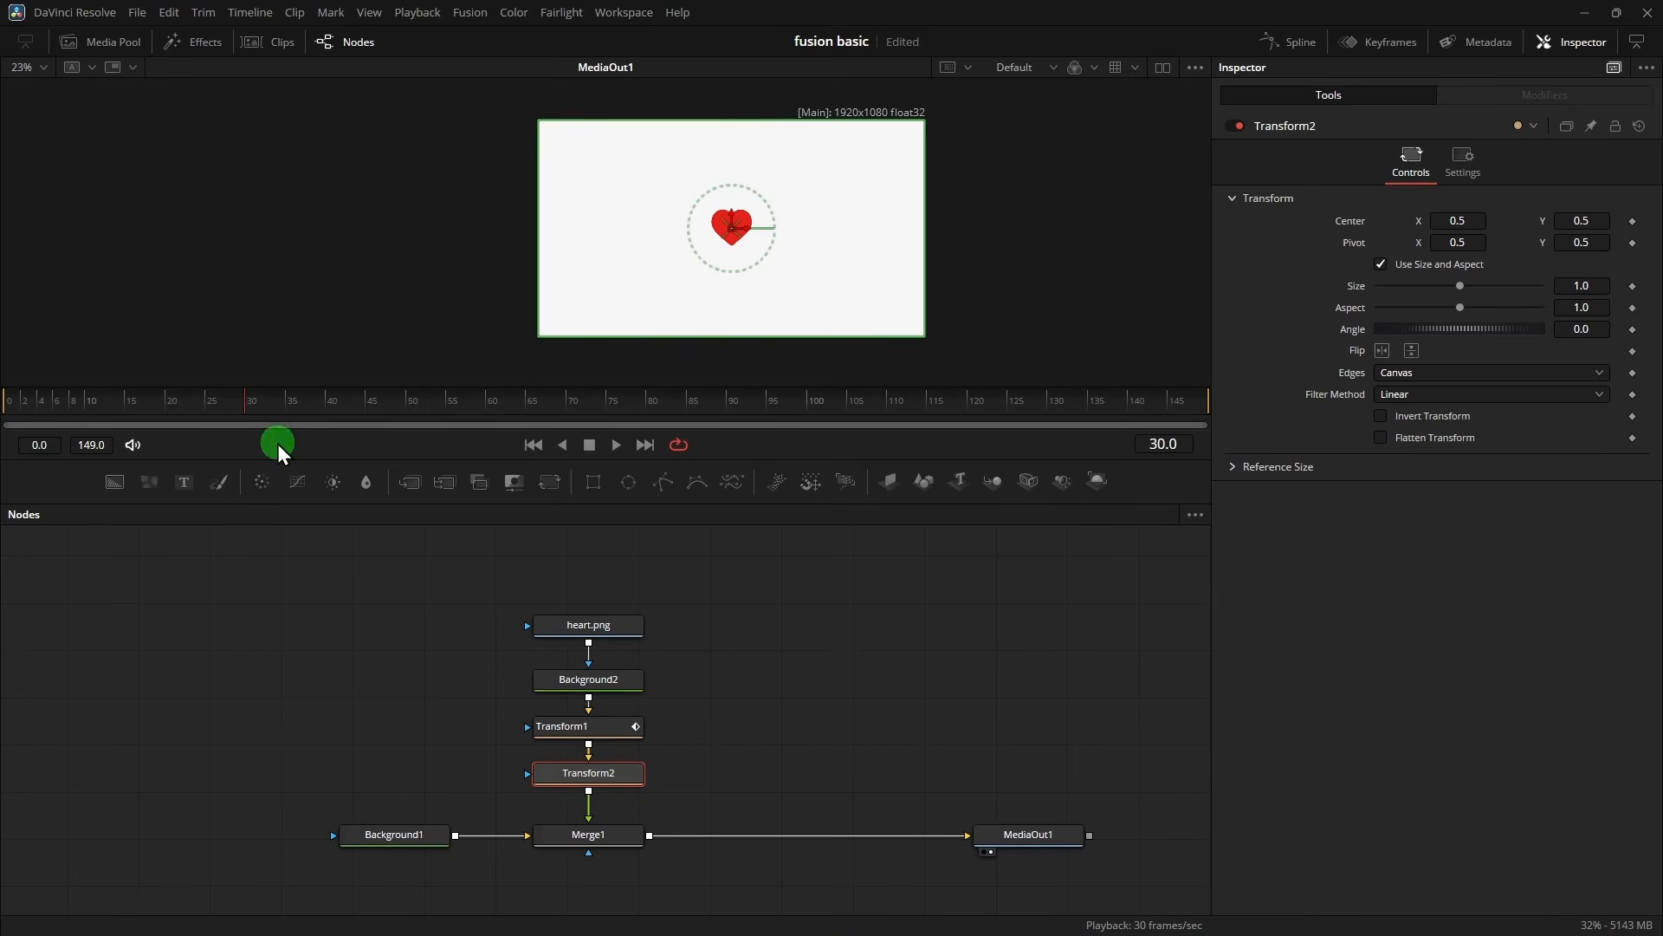
click(1633, 223)
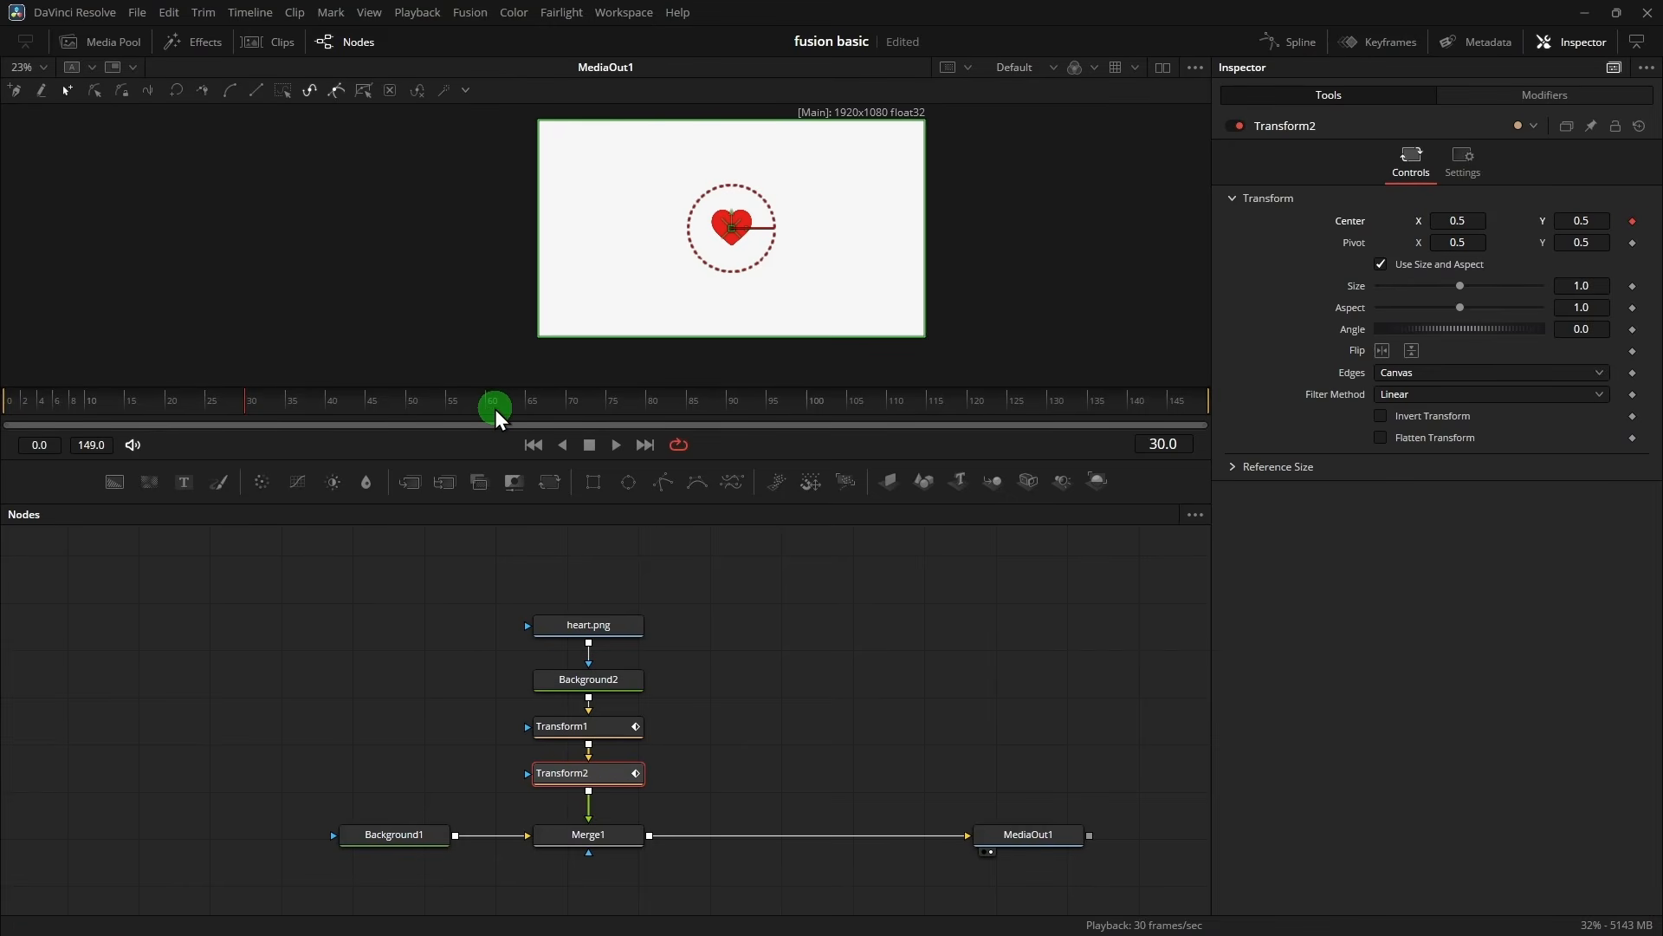
- At frame 60, set Transform2's Center Y to 1.081 so the heart exits above the frame
mouse_move(488, 409)
mouse_down()
mouse_move(8, 377)
mouse_move(506, 380)
mouse_move(485, 381)
mouse_up()
click(1554, 223)
mouse_move(1554, 223)
mouse_down()
mouse_move(1574, 216)
mouse_move(909, 216)
mouse_move(1236, 267)
mouse_up()
click(286, 613)
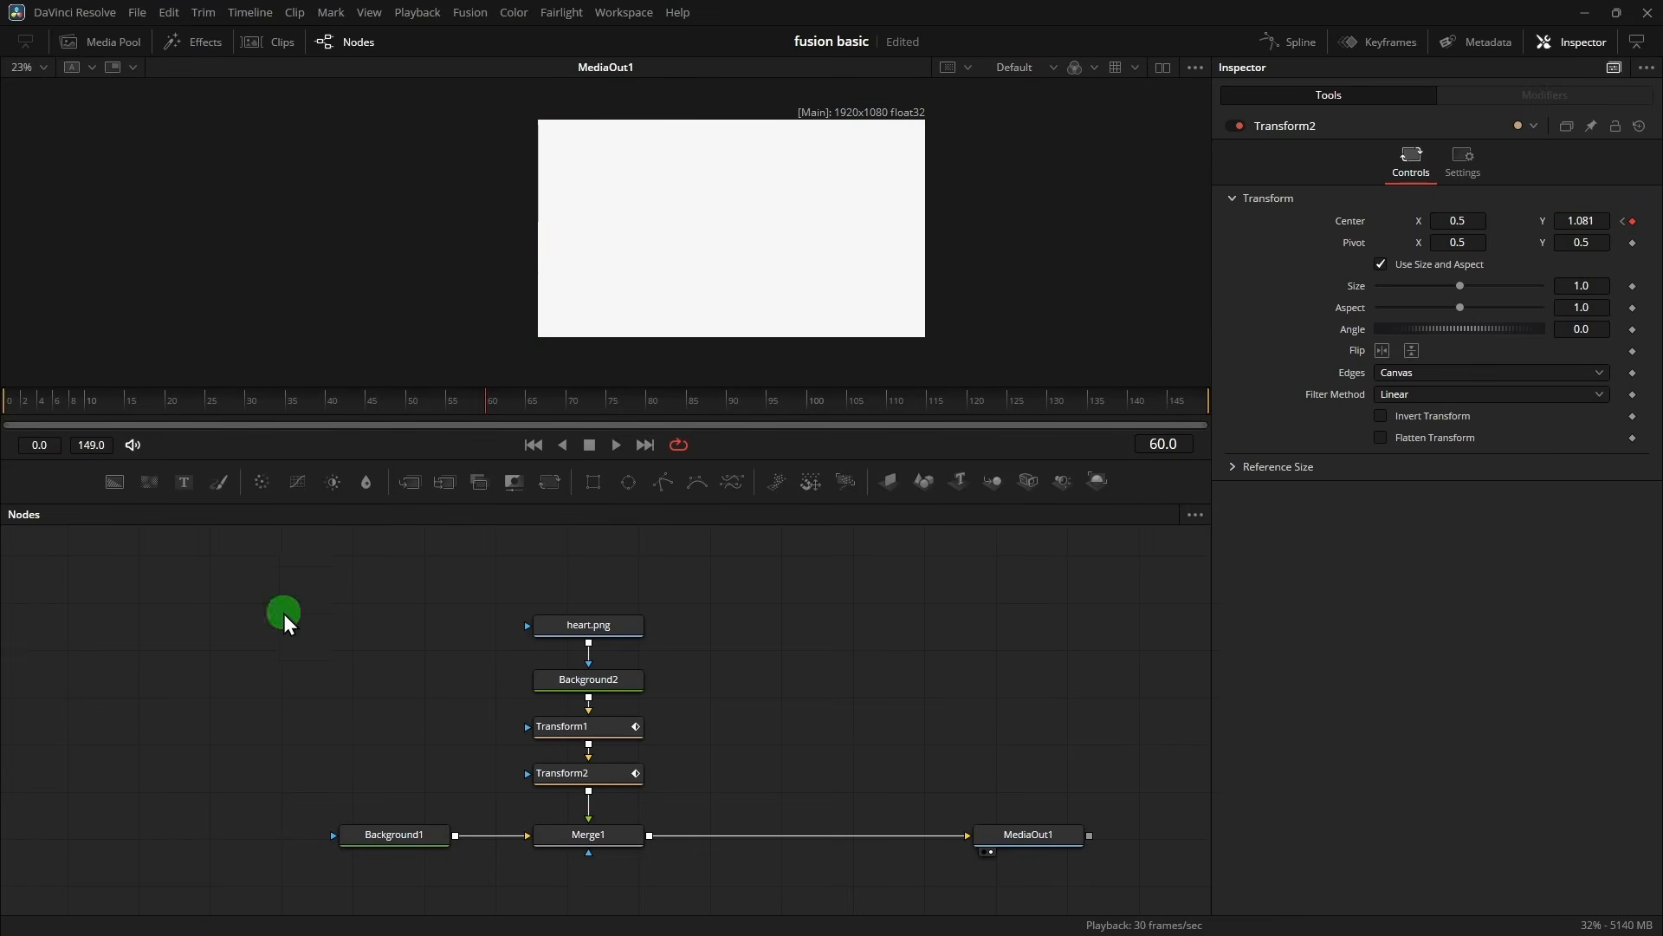
- Play the heart's entrance and exit from frame 0
click(4, 404)
click(120, 592)
key(space)
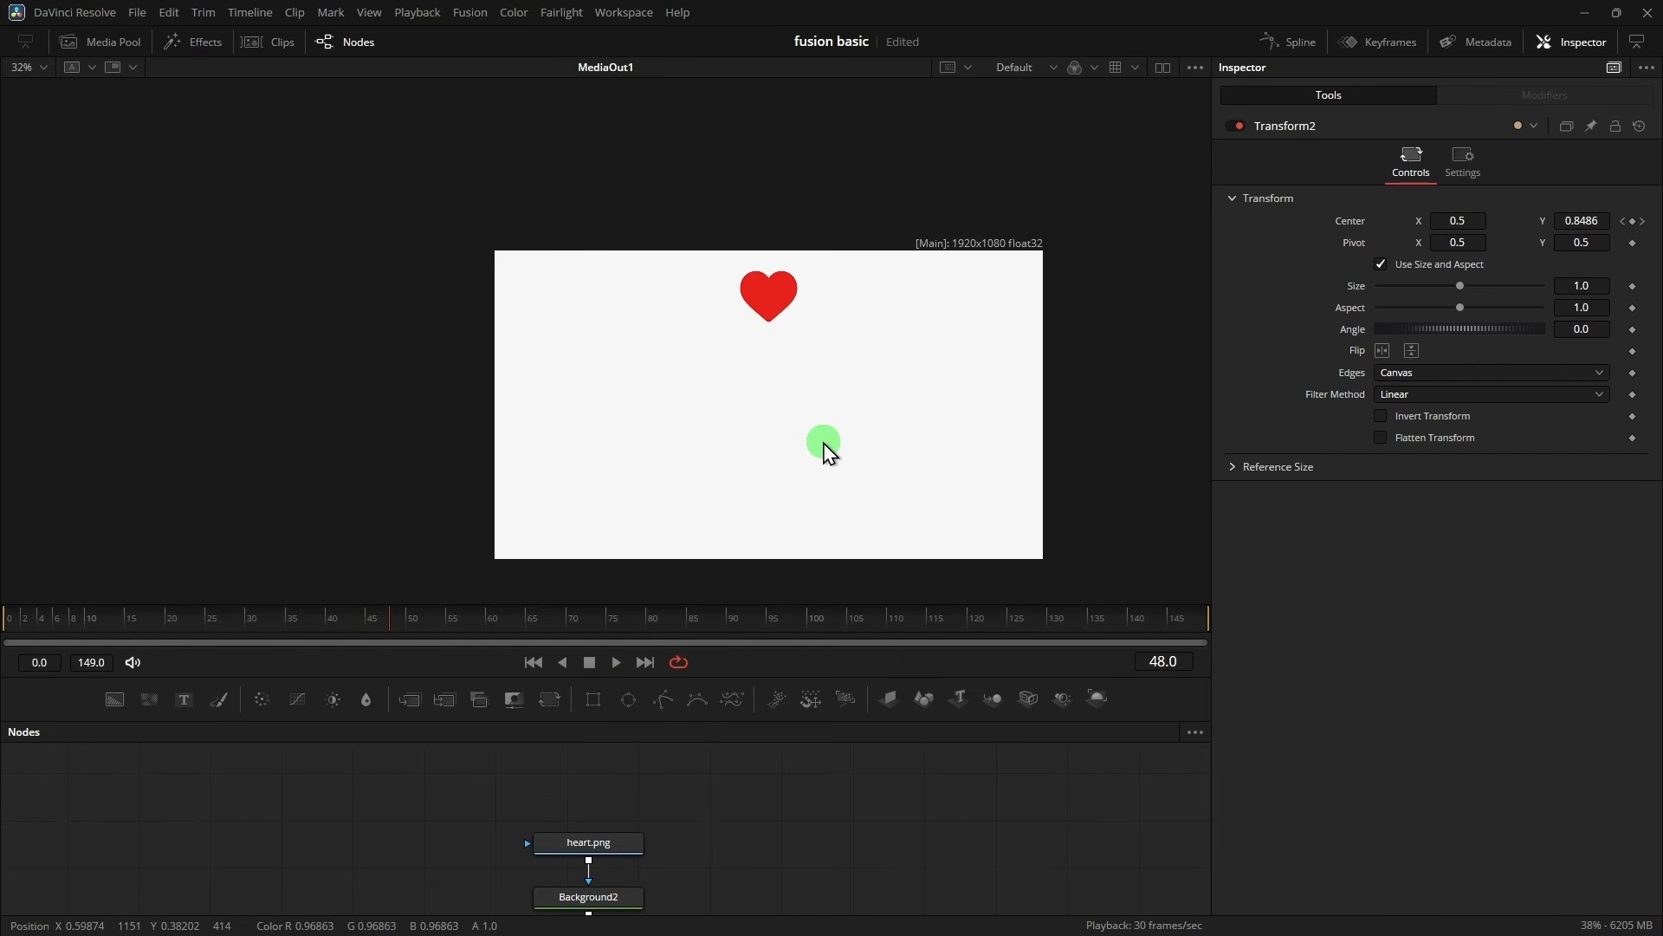
- Enlarge the viewer area, then open Transform2's Displacement curve in the spline editor and fit it to the view
drag(831, 676, 856, 143)
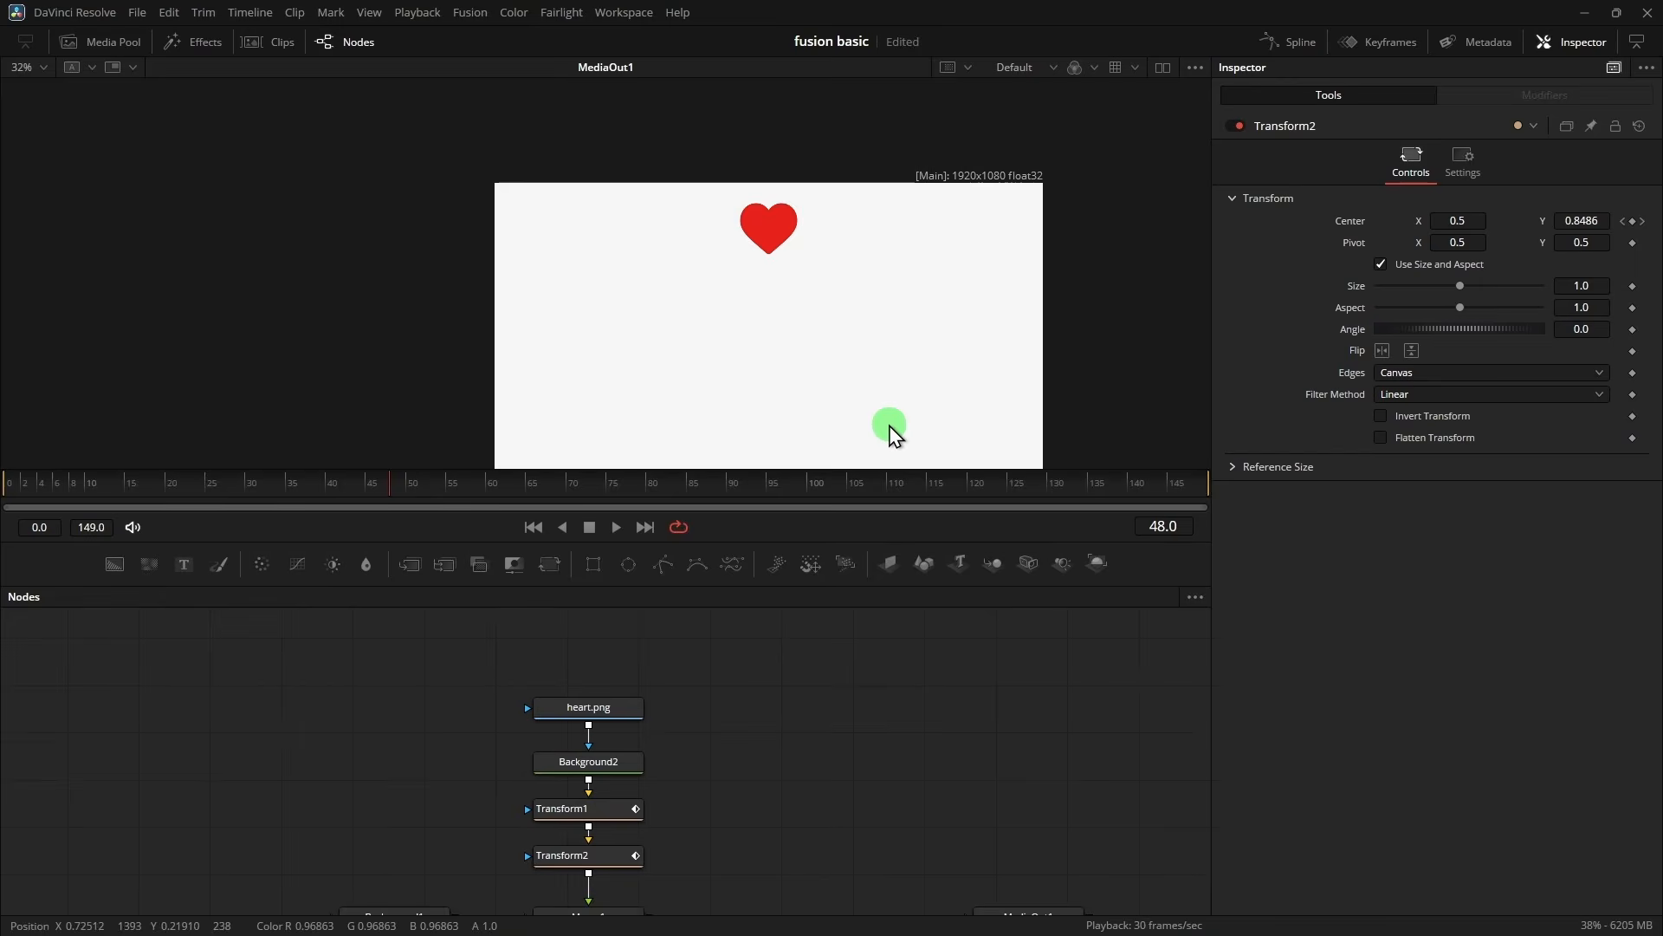
scroll(890, 427, down, 2)
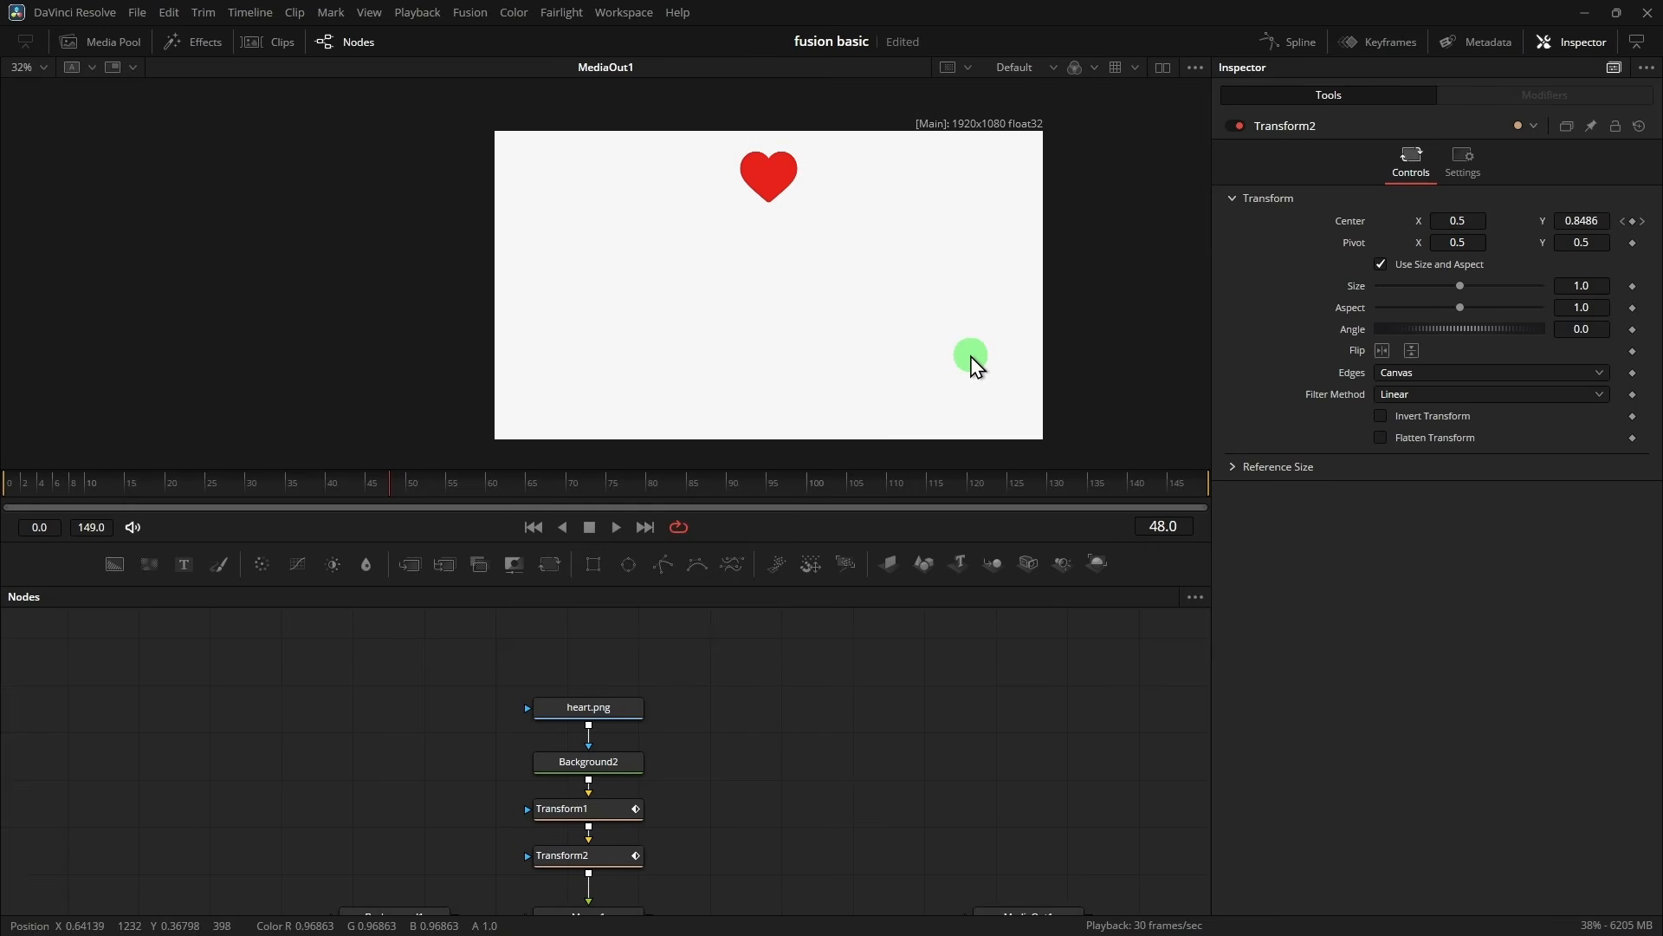
scroll(823, 720, down, 2)
click(622, 820)
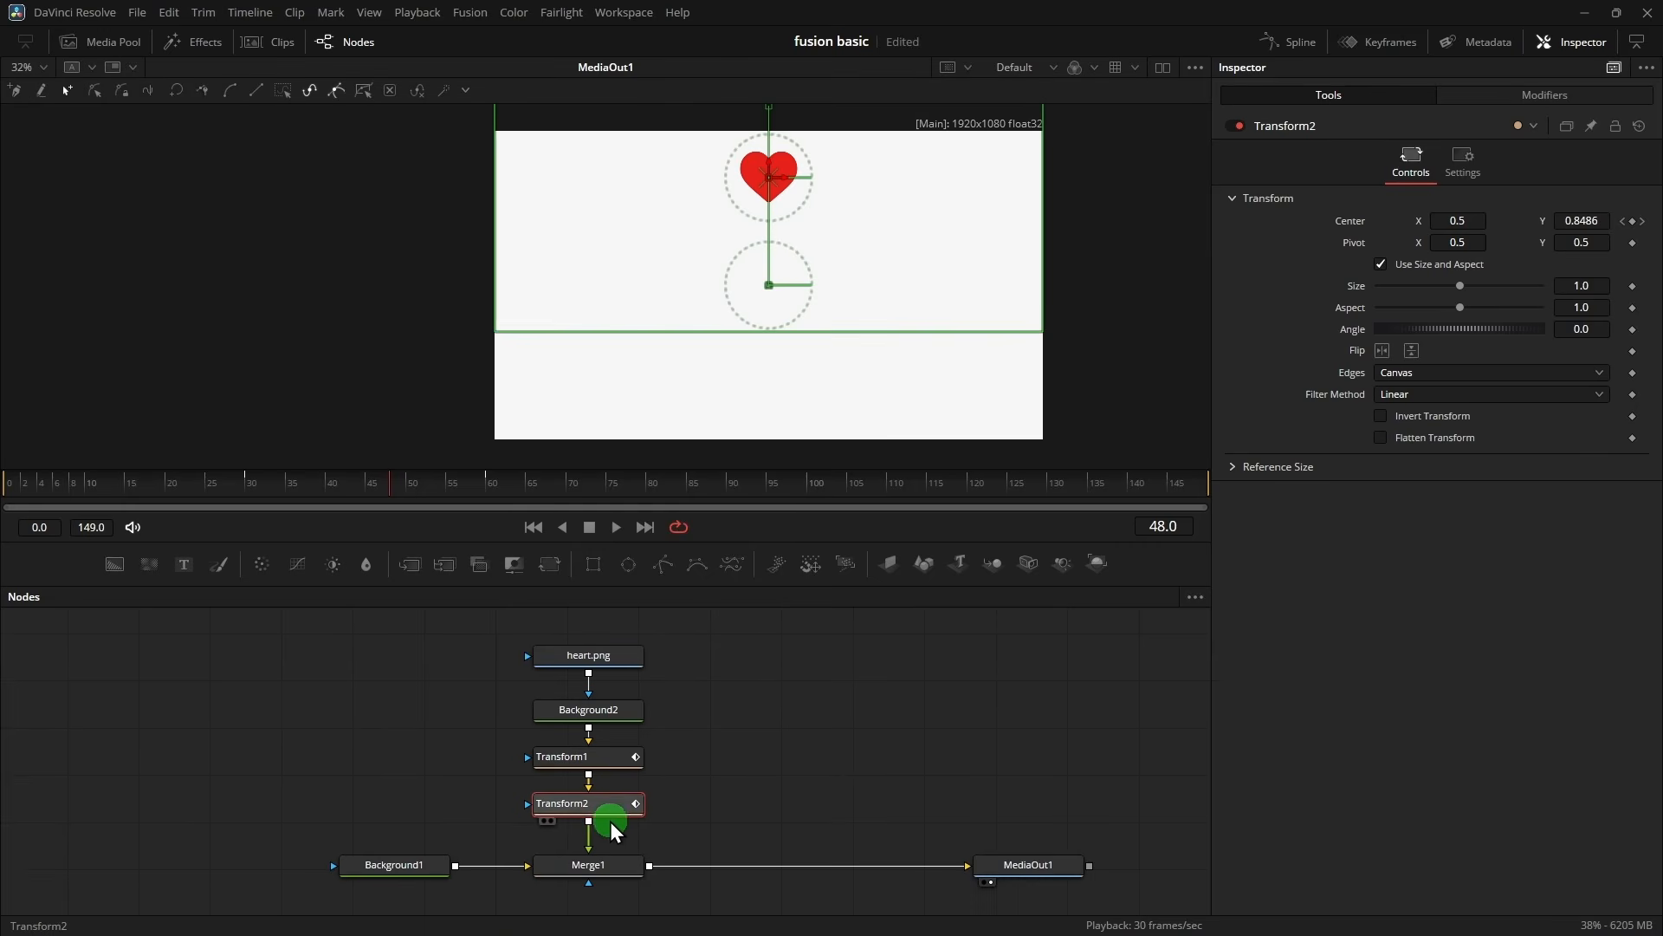
click(1288, 40)
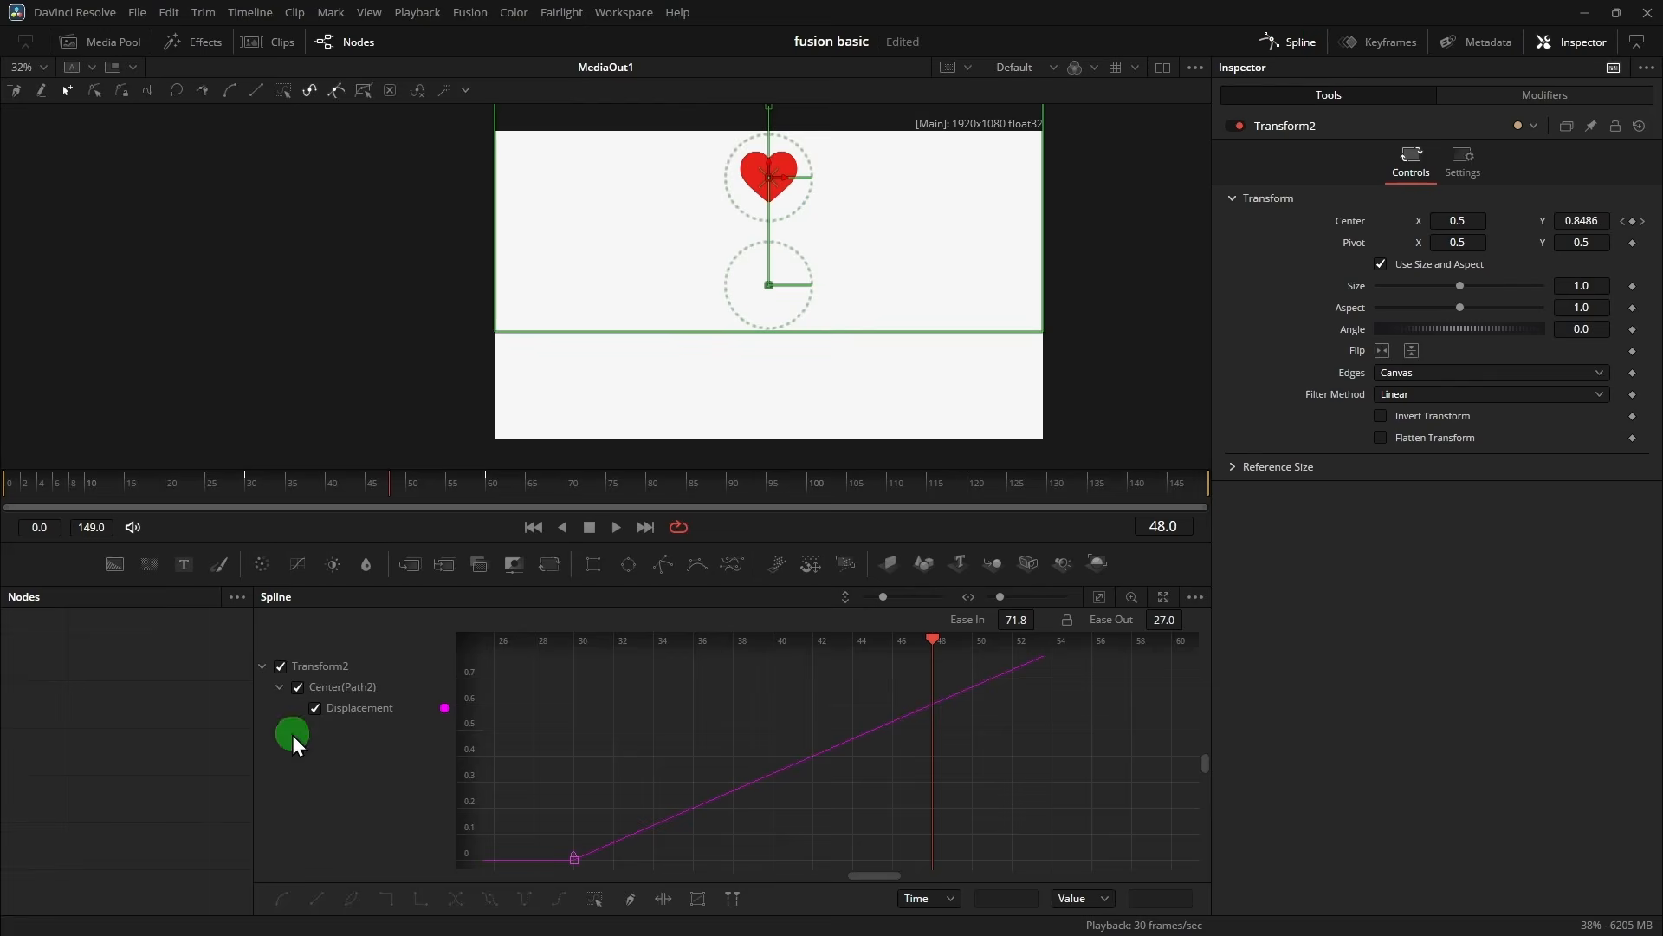
click(1099, 597)
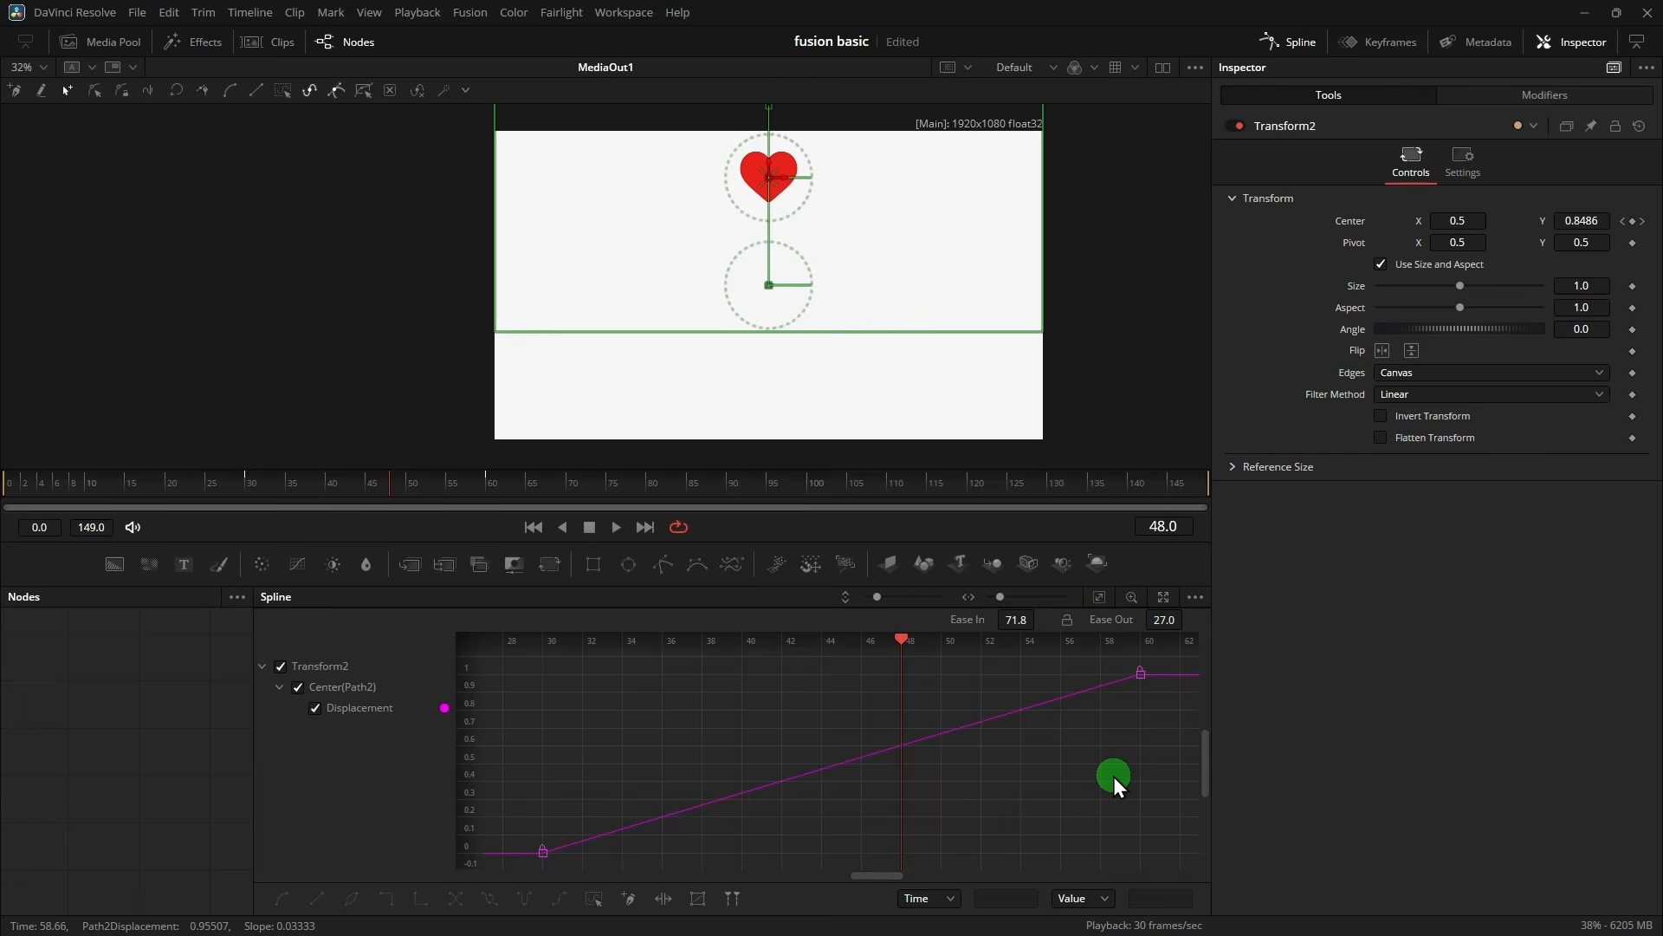
- Smooth both Transform2 Displacement keyframes and turn the last keyframe's handle straight down with Ease In 29
key(ctrl+a)
key(shift+s)
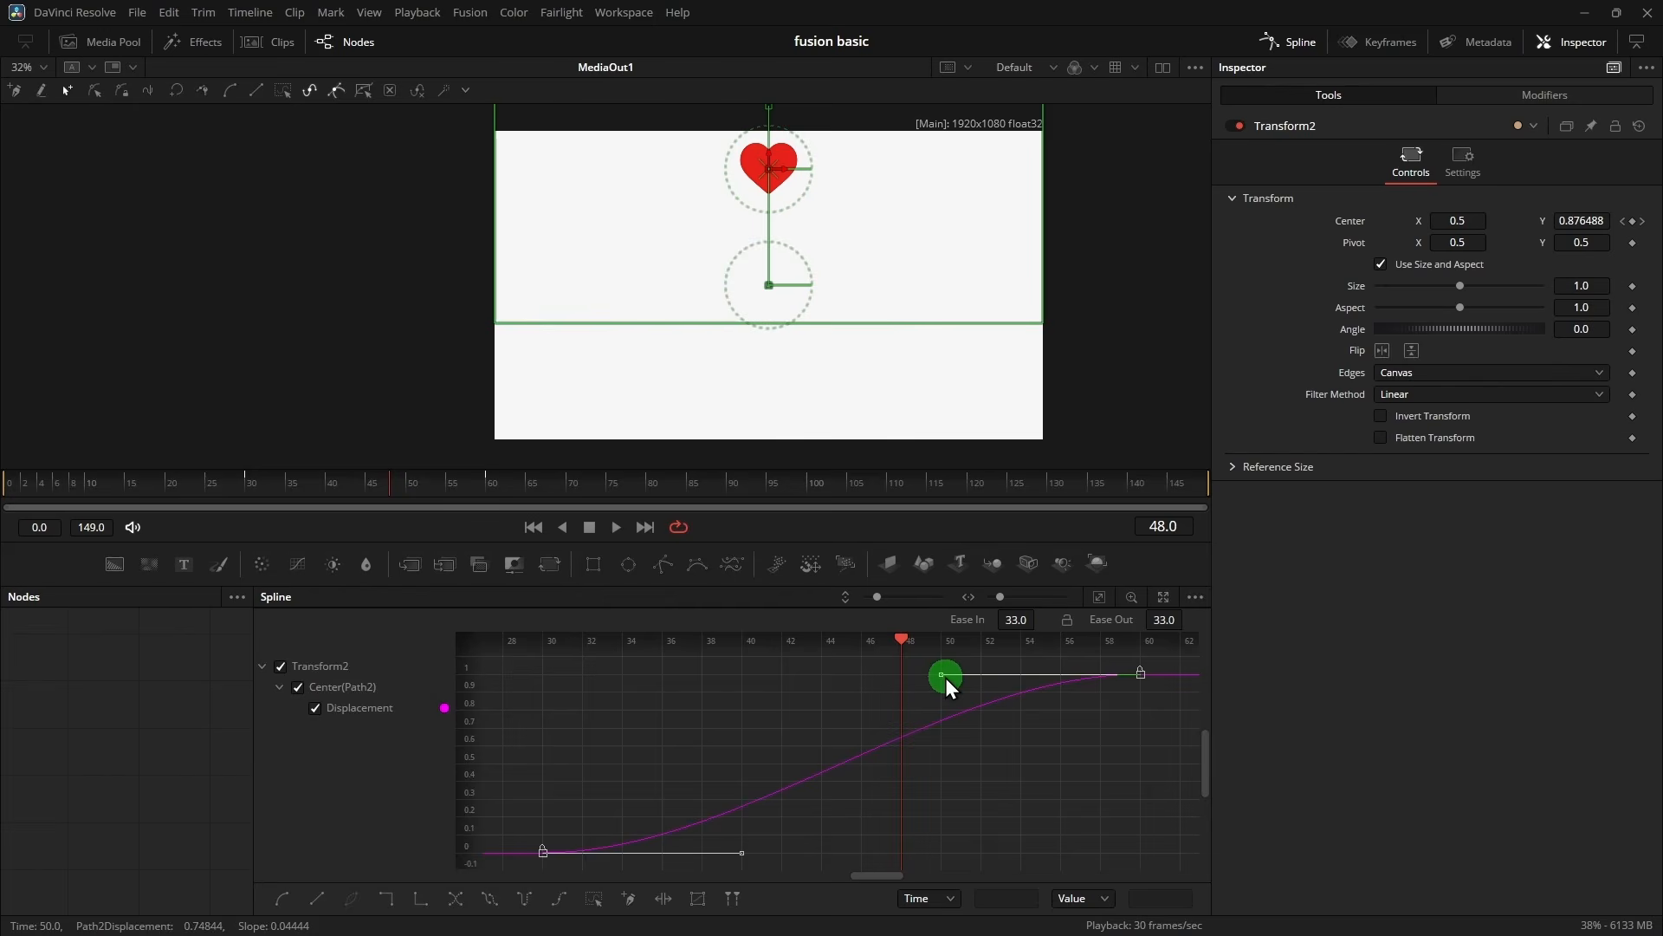
drag(940, 681, 1140, 857)
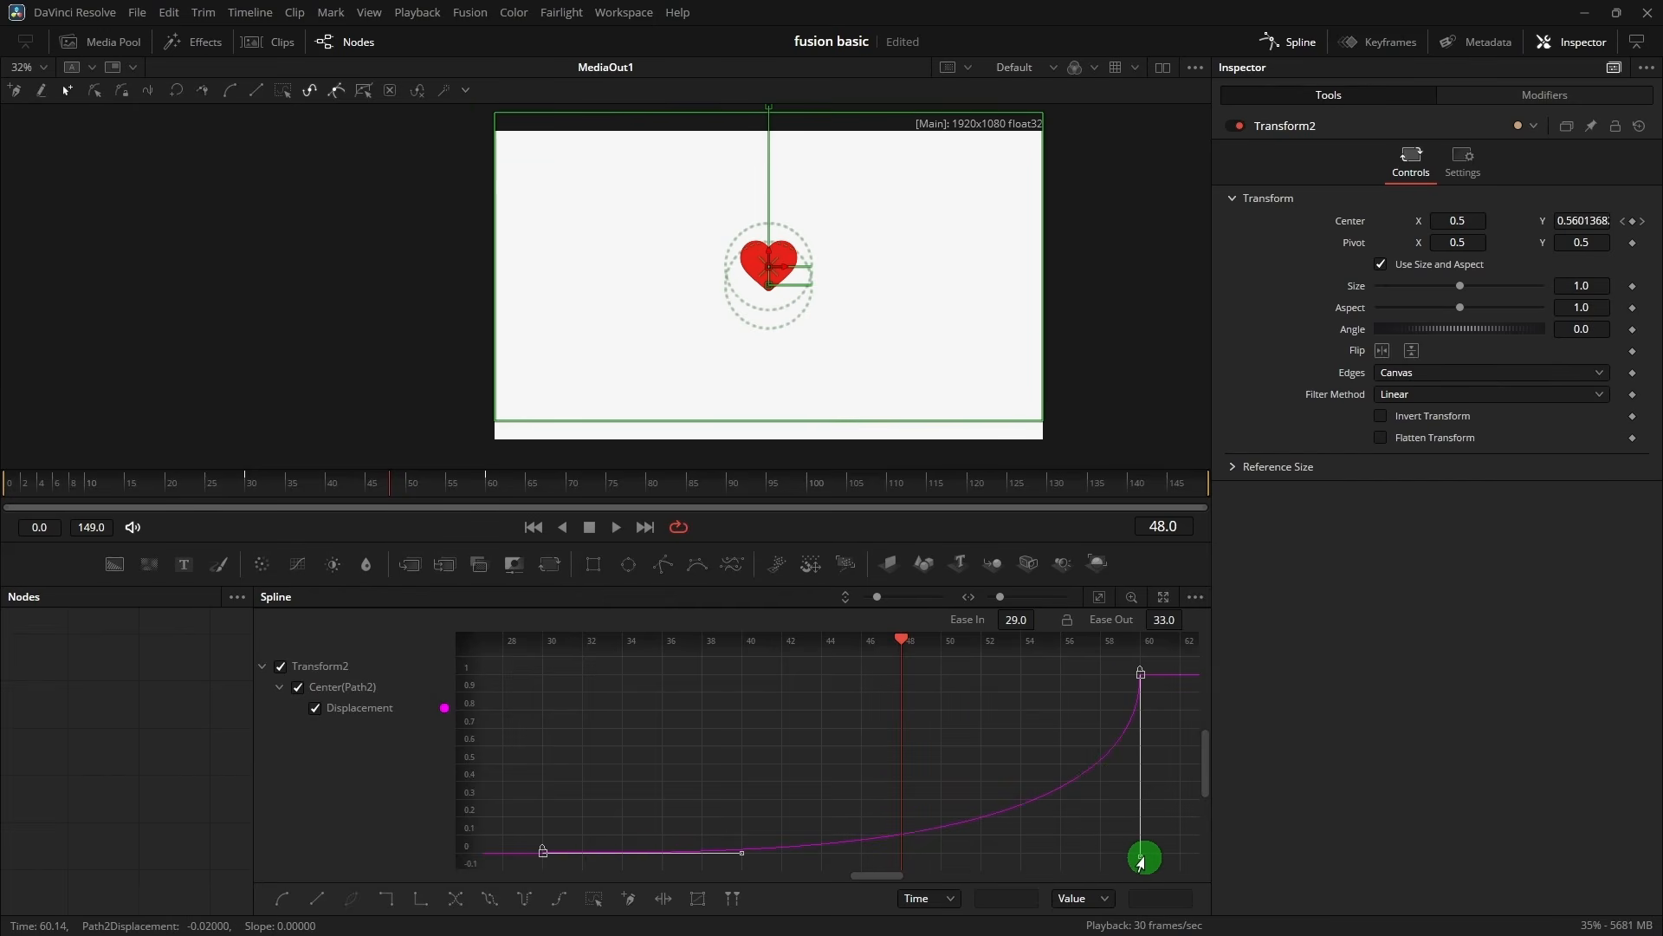
scroll(1067, 782, down, 1)
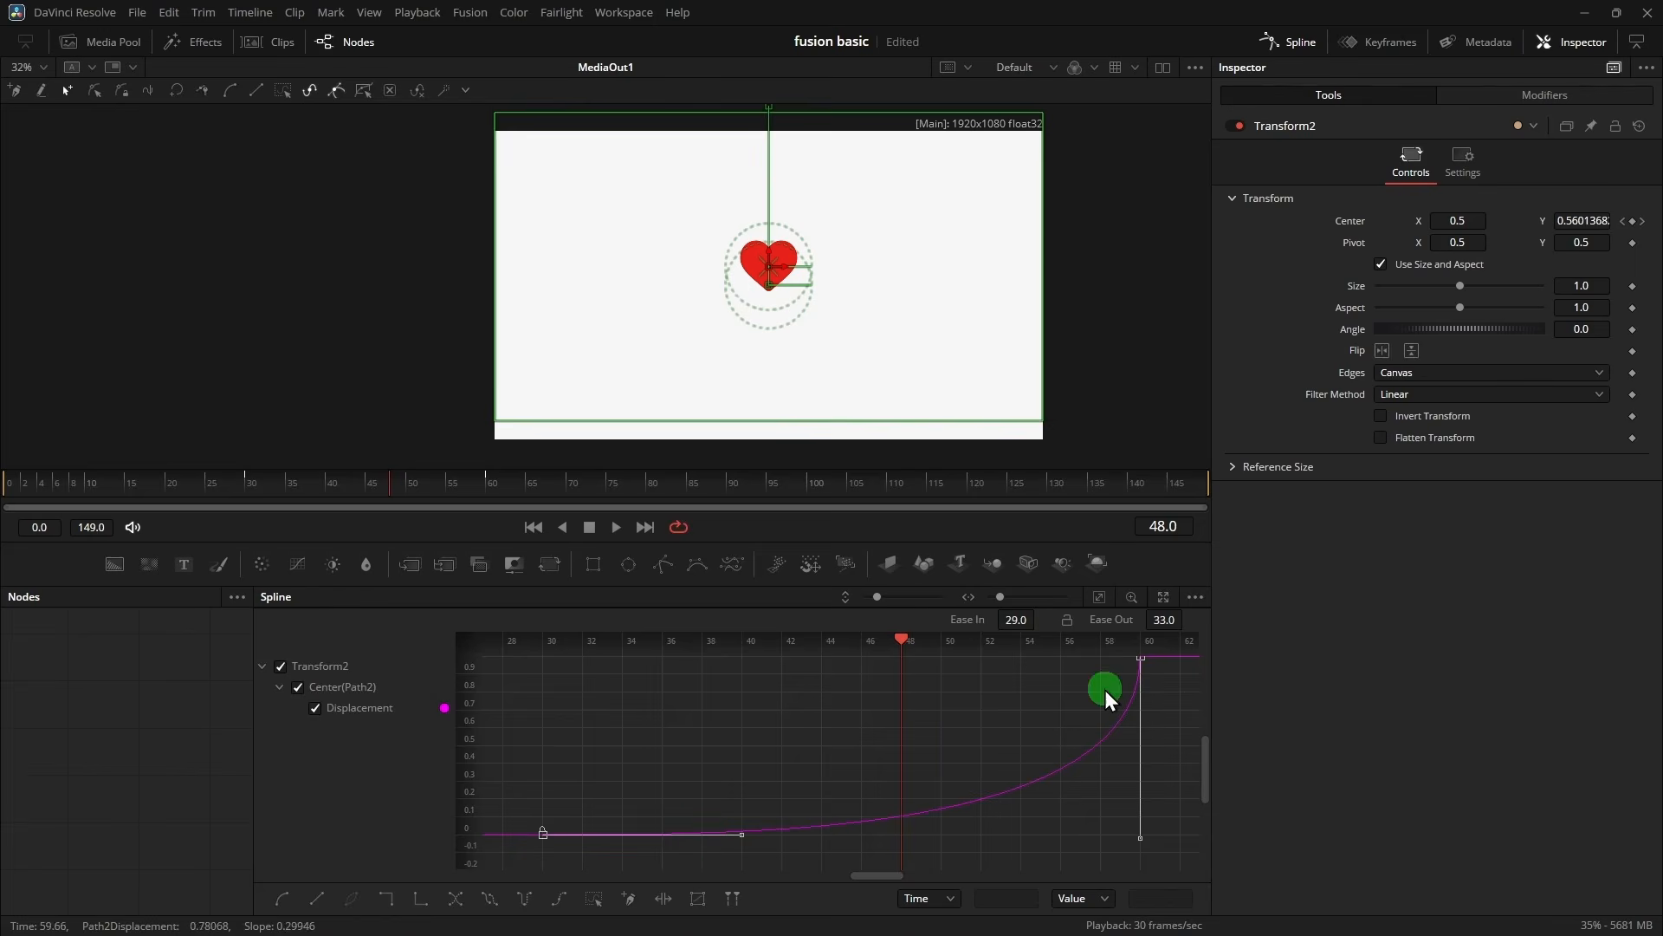
- Undo the trial Ease In change and raise the first Displacement keyframe's Ease Out to 66.8
drag(1012, 619, 1039, 620)
key(ctrl+z)
drag(1152, 619, 35, 511)
- Play the heart's eased exit from frame 30
click(247, 491)
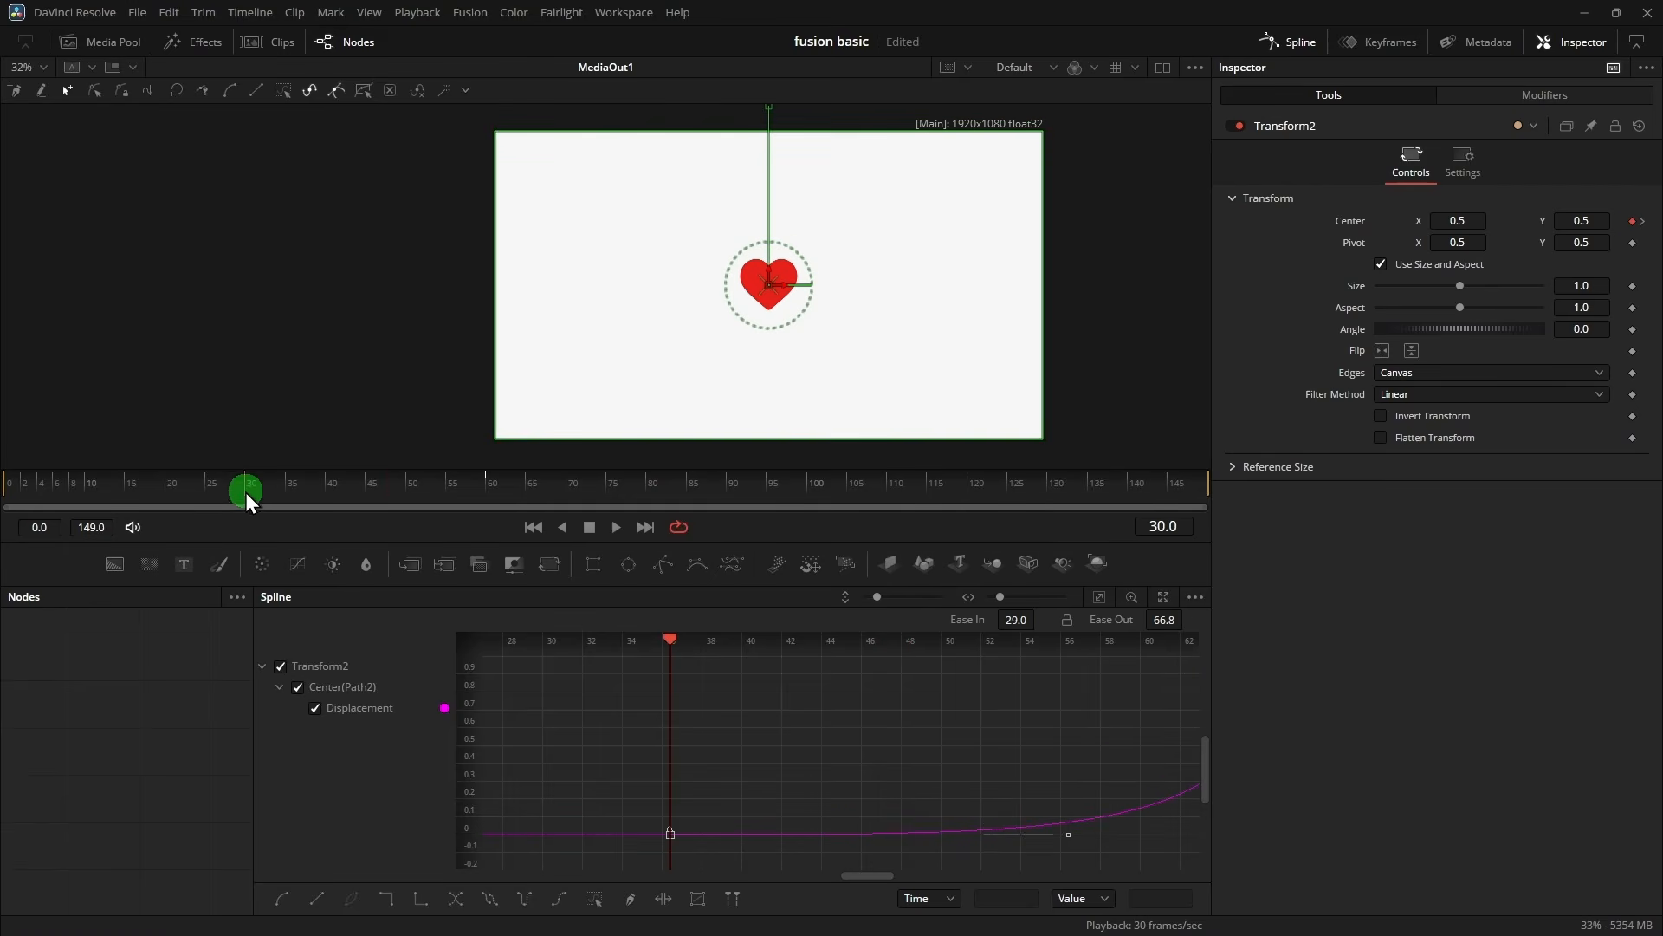
key(space)
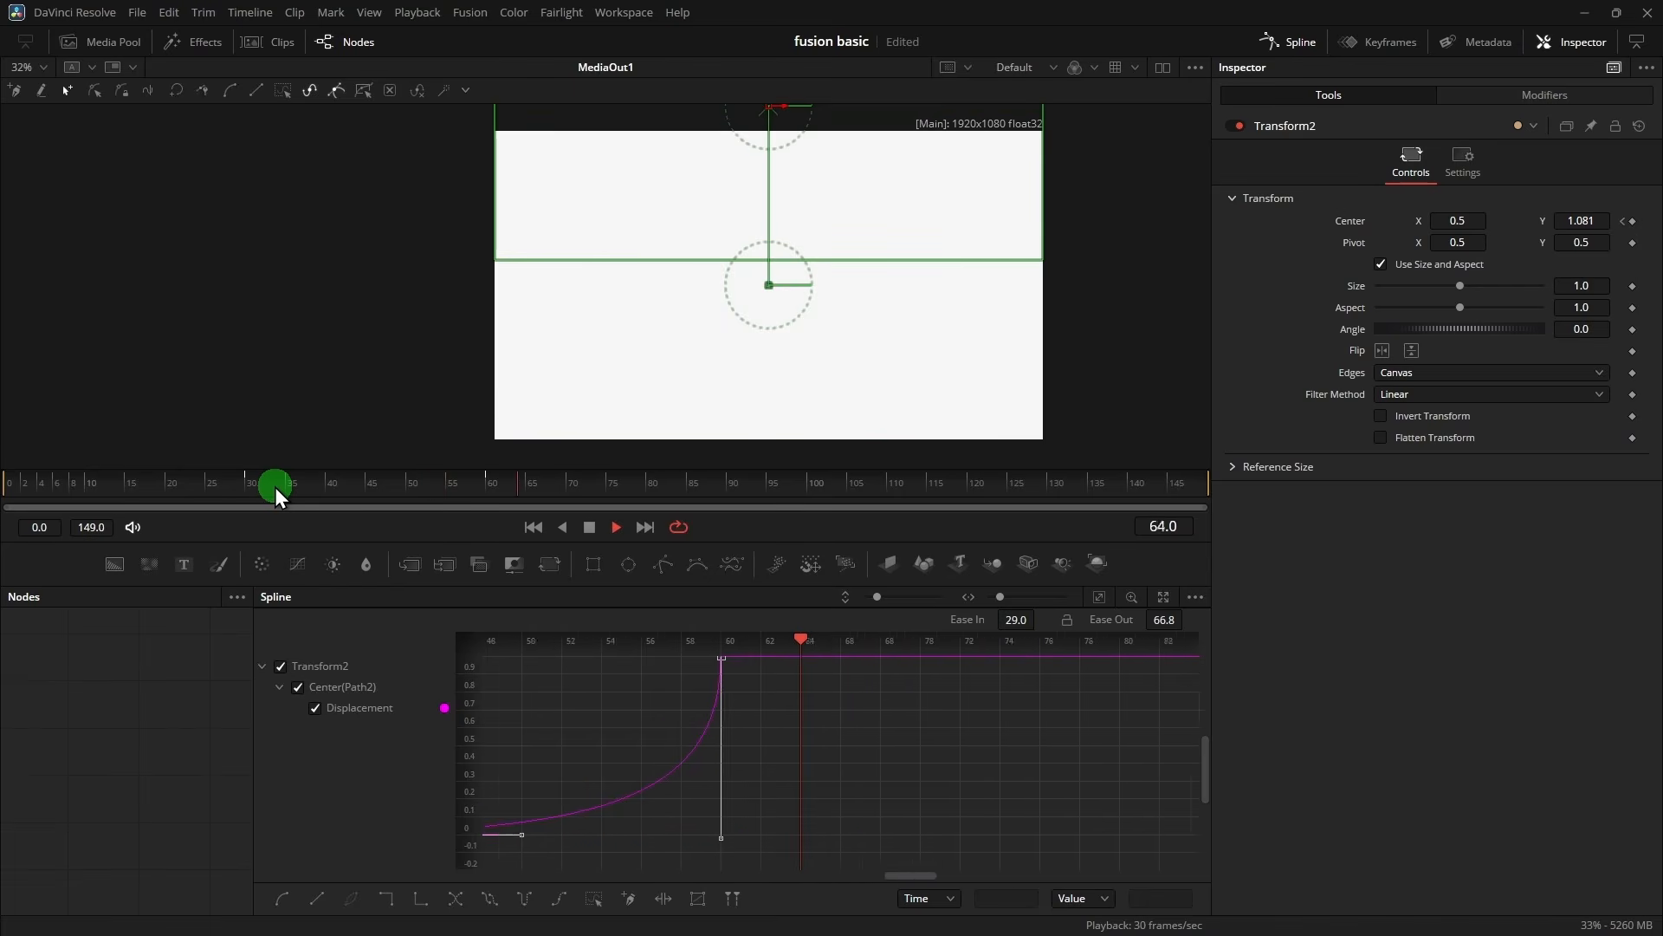
click(251, 490)
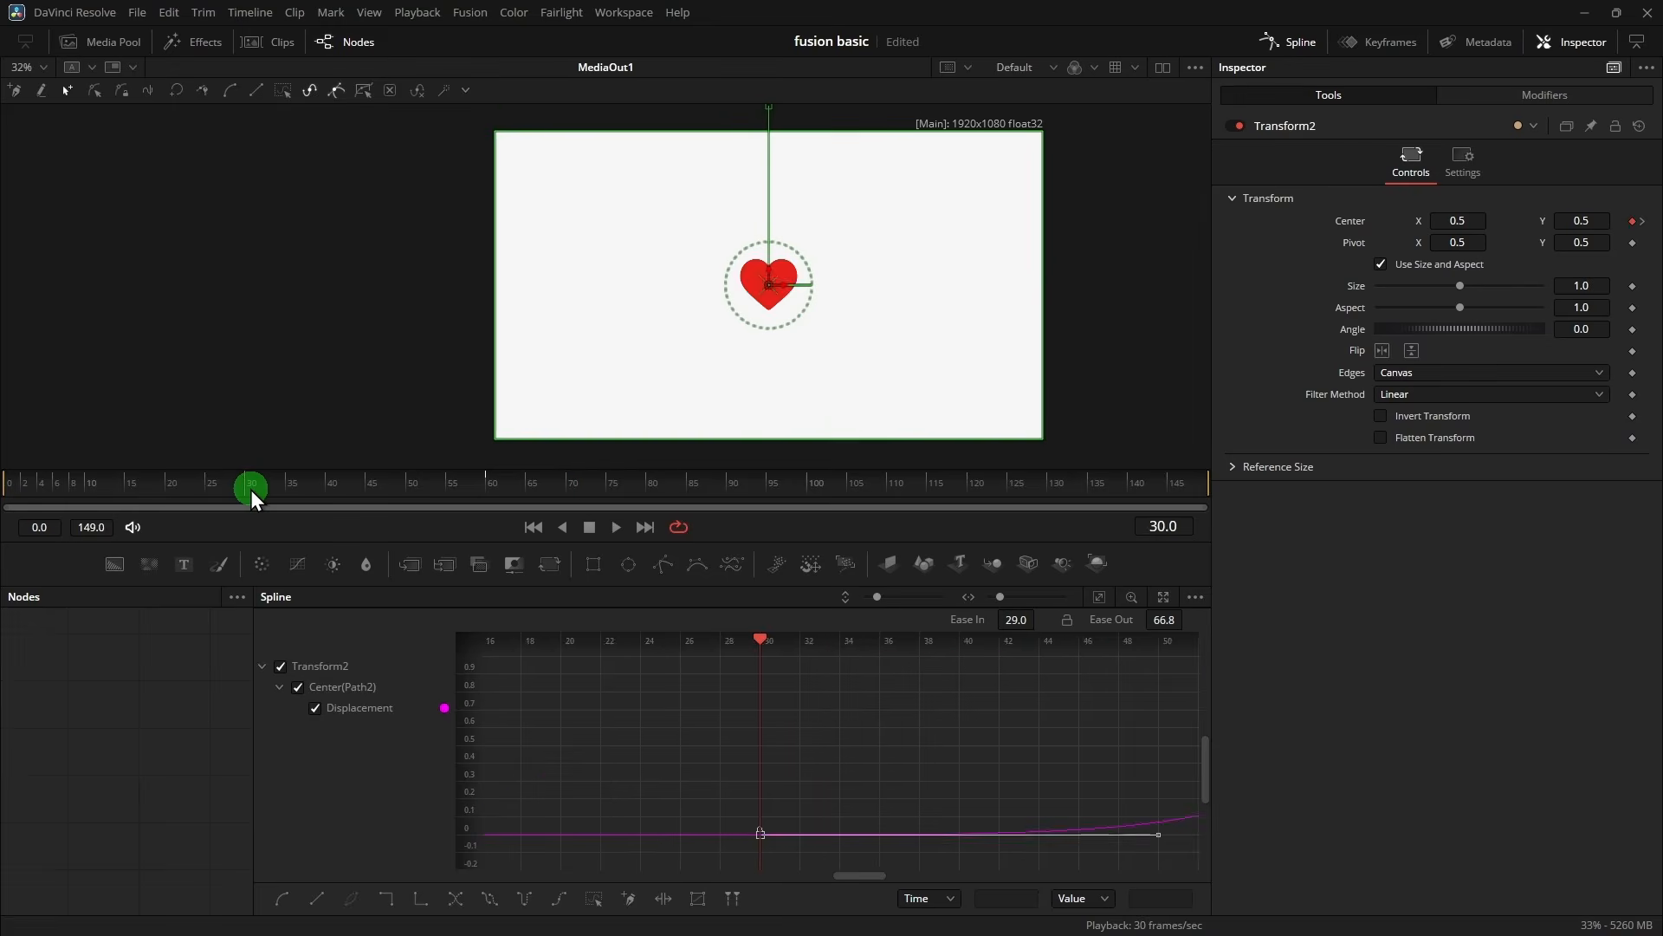
- Close the spline editor and play the full animation from frame 0 to past frame 60
click(7, 491)
click(1291, 41)
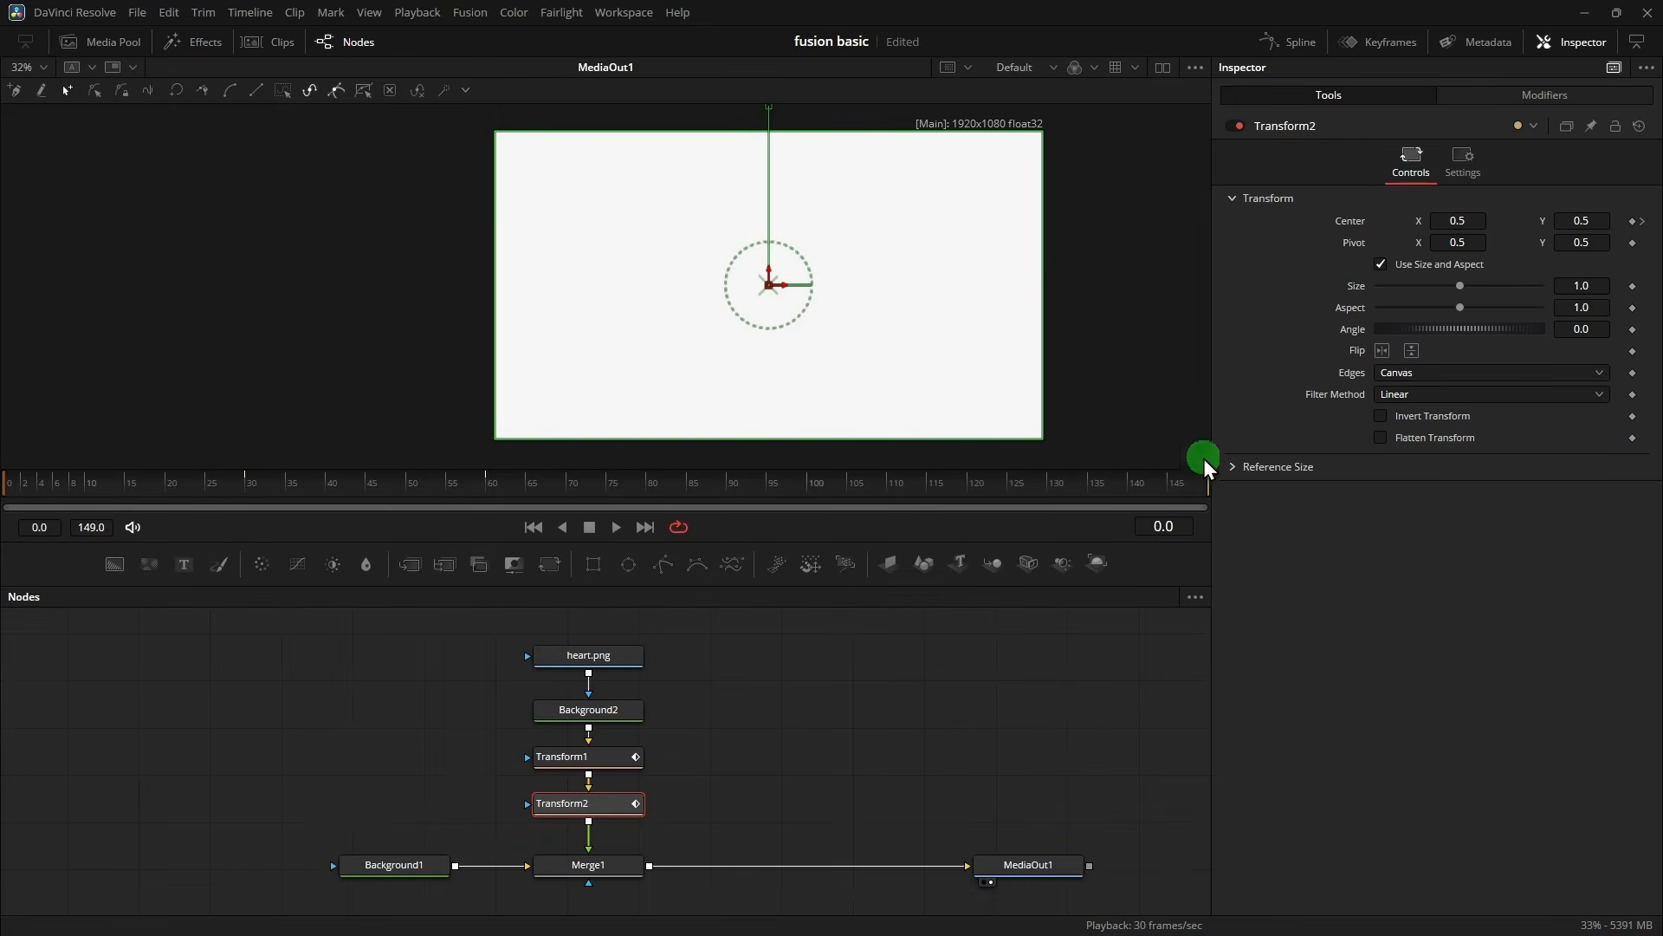
click(948, 699)
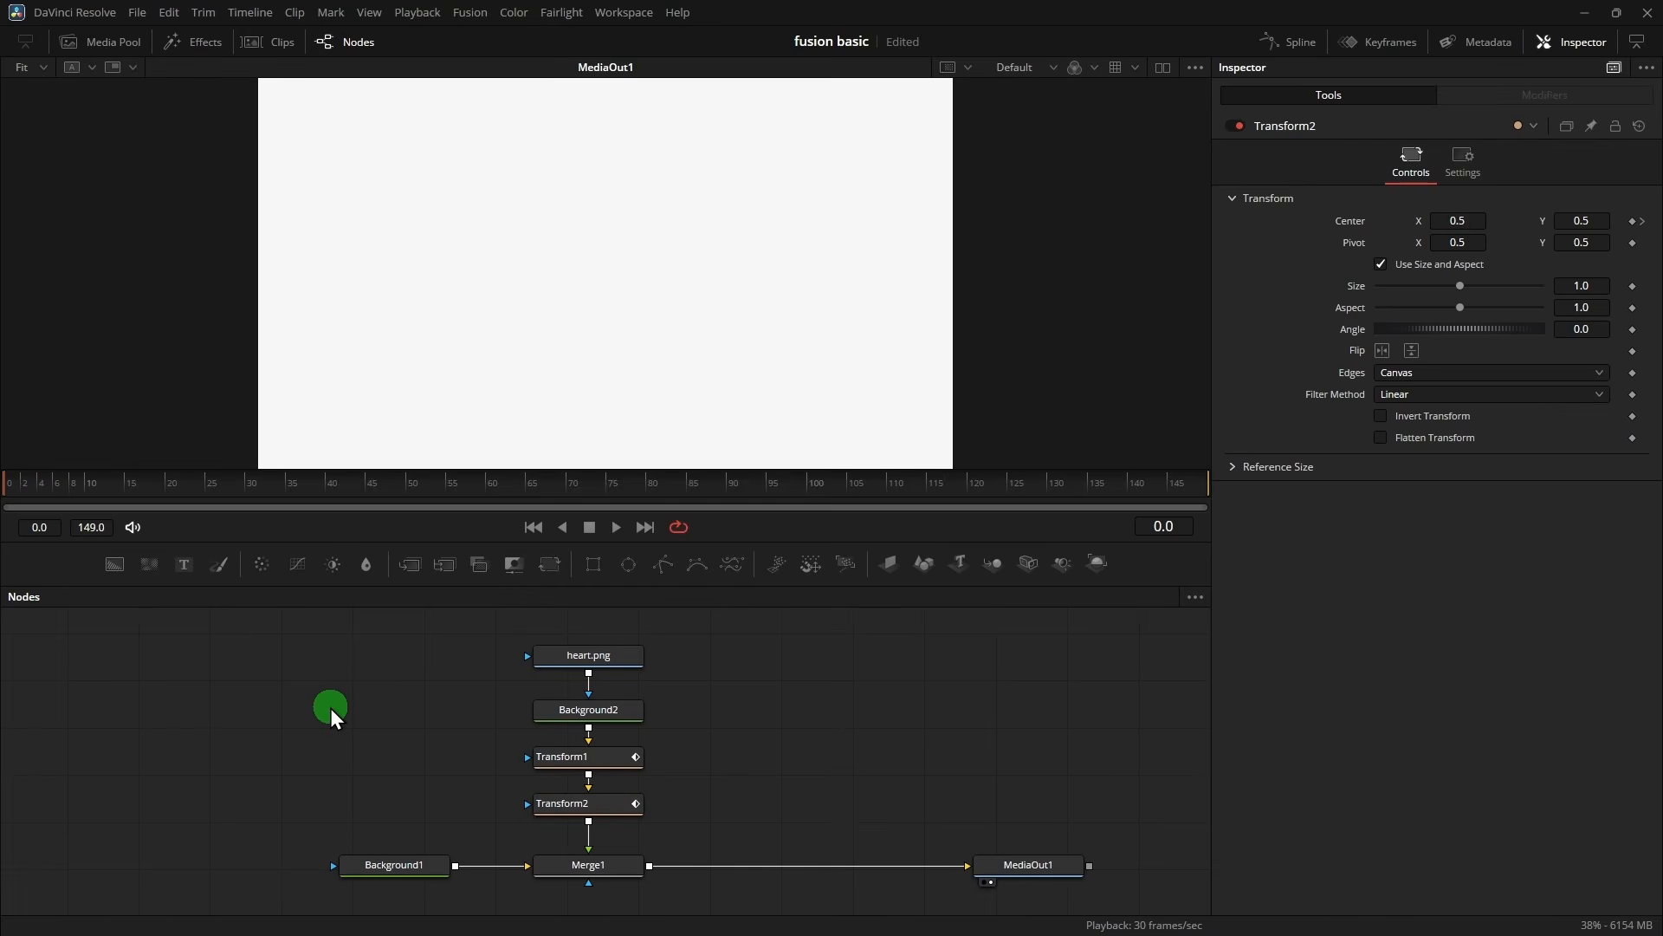
key(space)
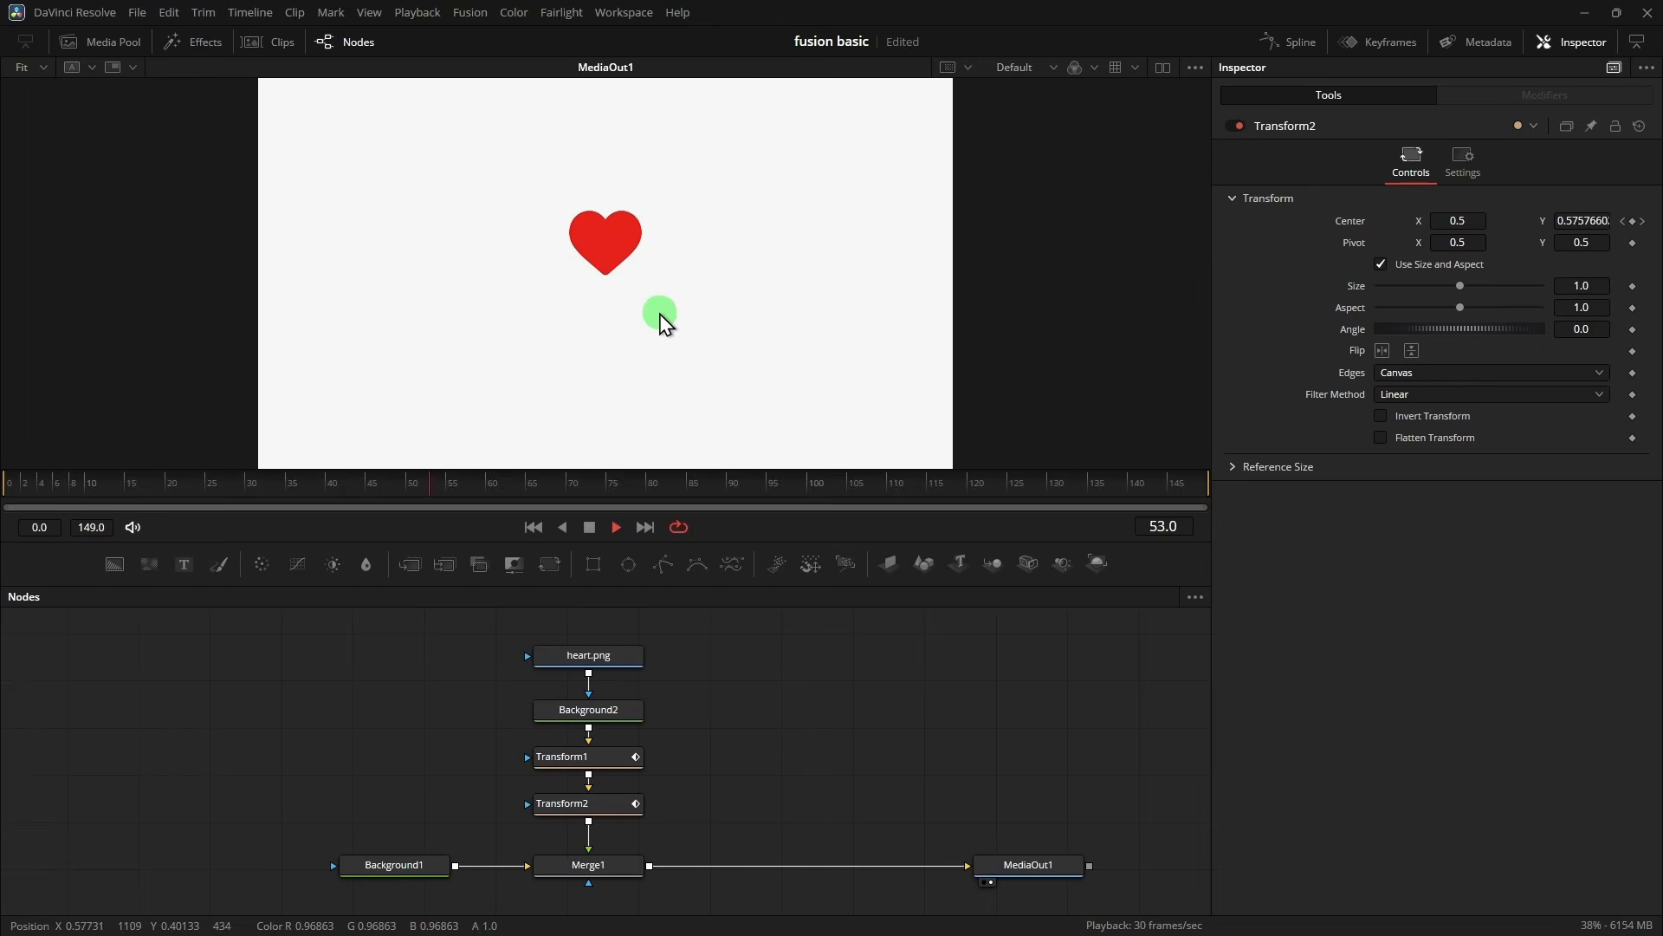
key(space)
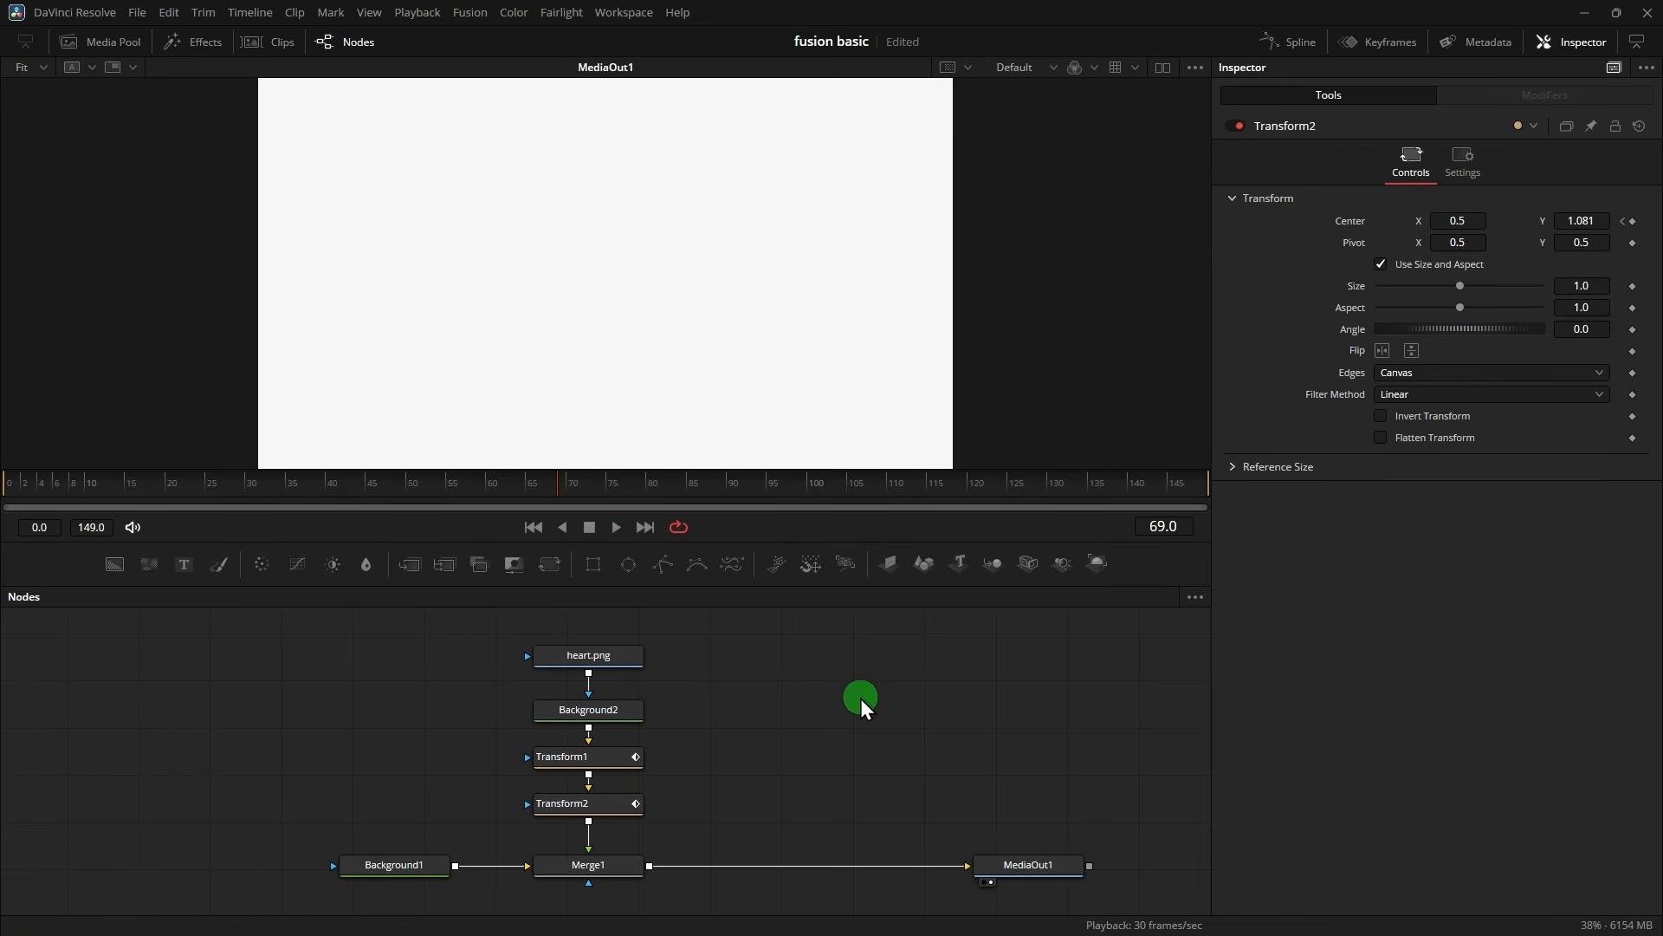
- Set Transform1's Displacement keyframes to Ease In 73 and Ease Out 20 in the spline editor, then close the editor
click(613, 806)
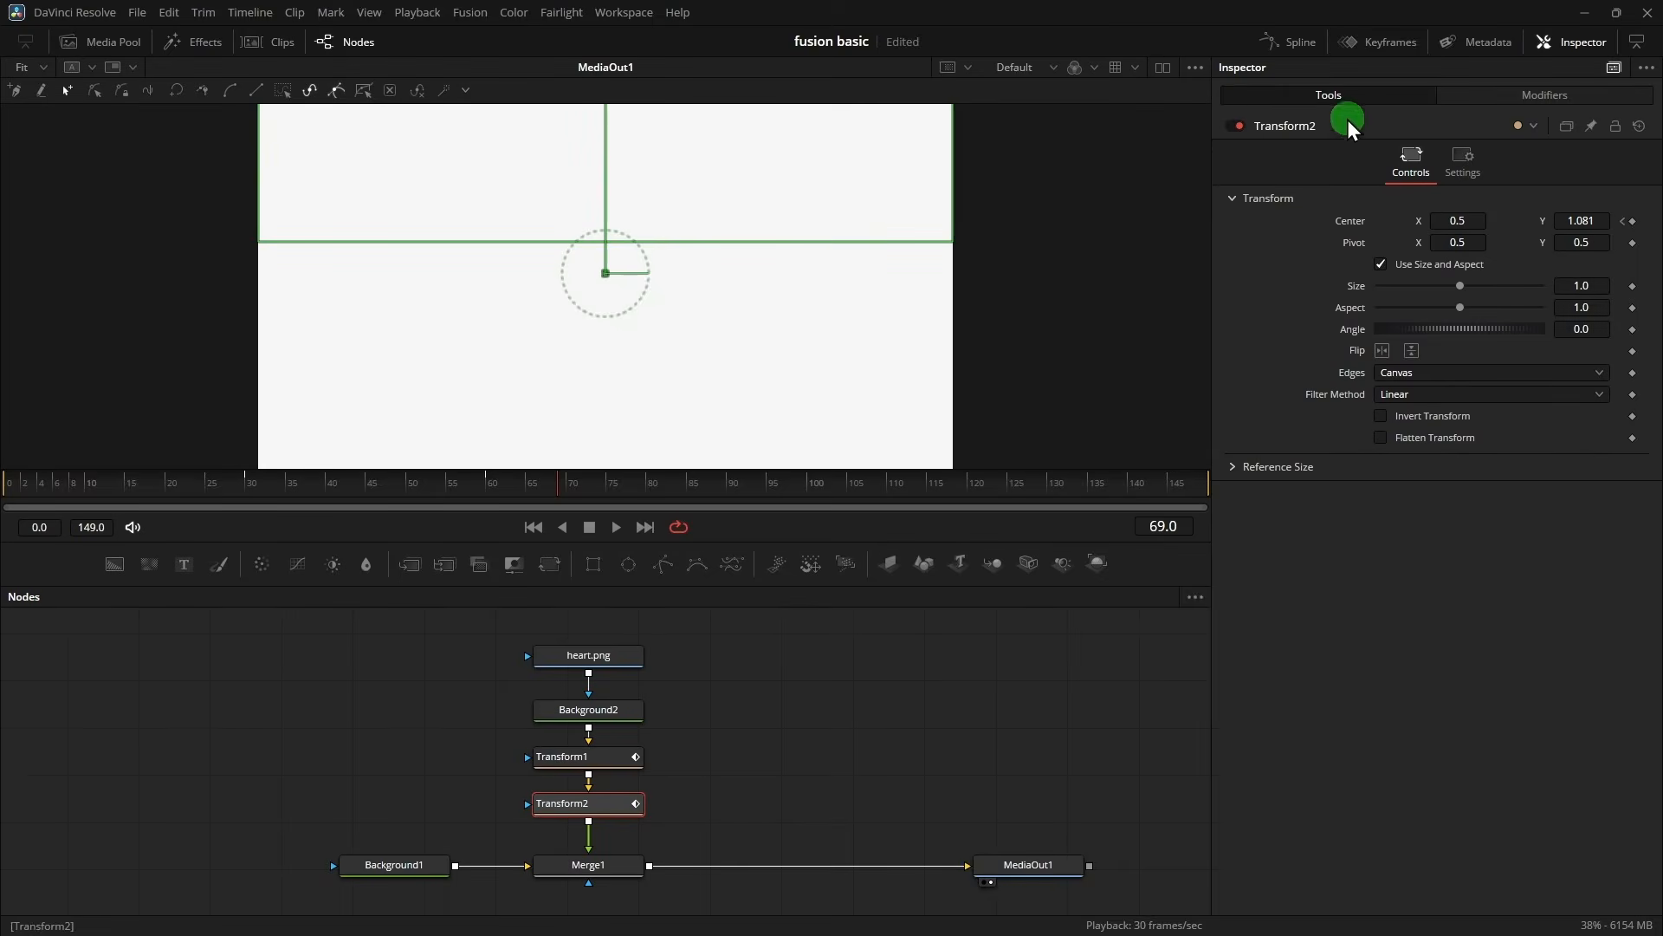
click(597, 757)
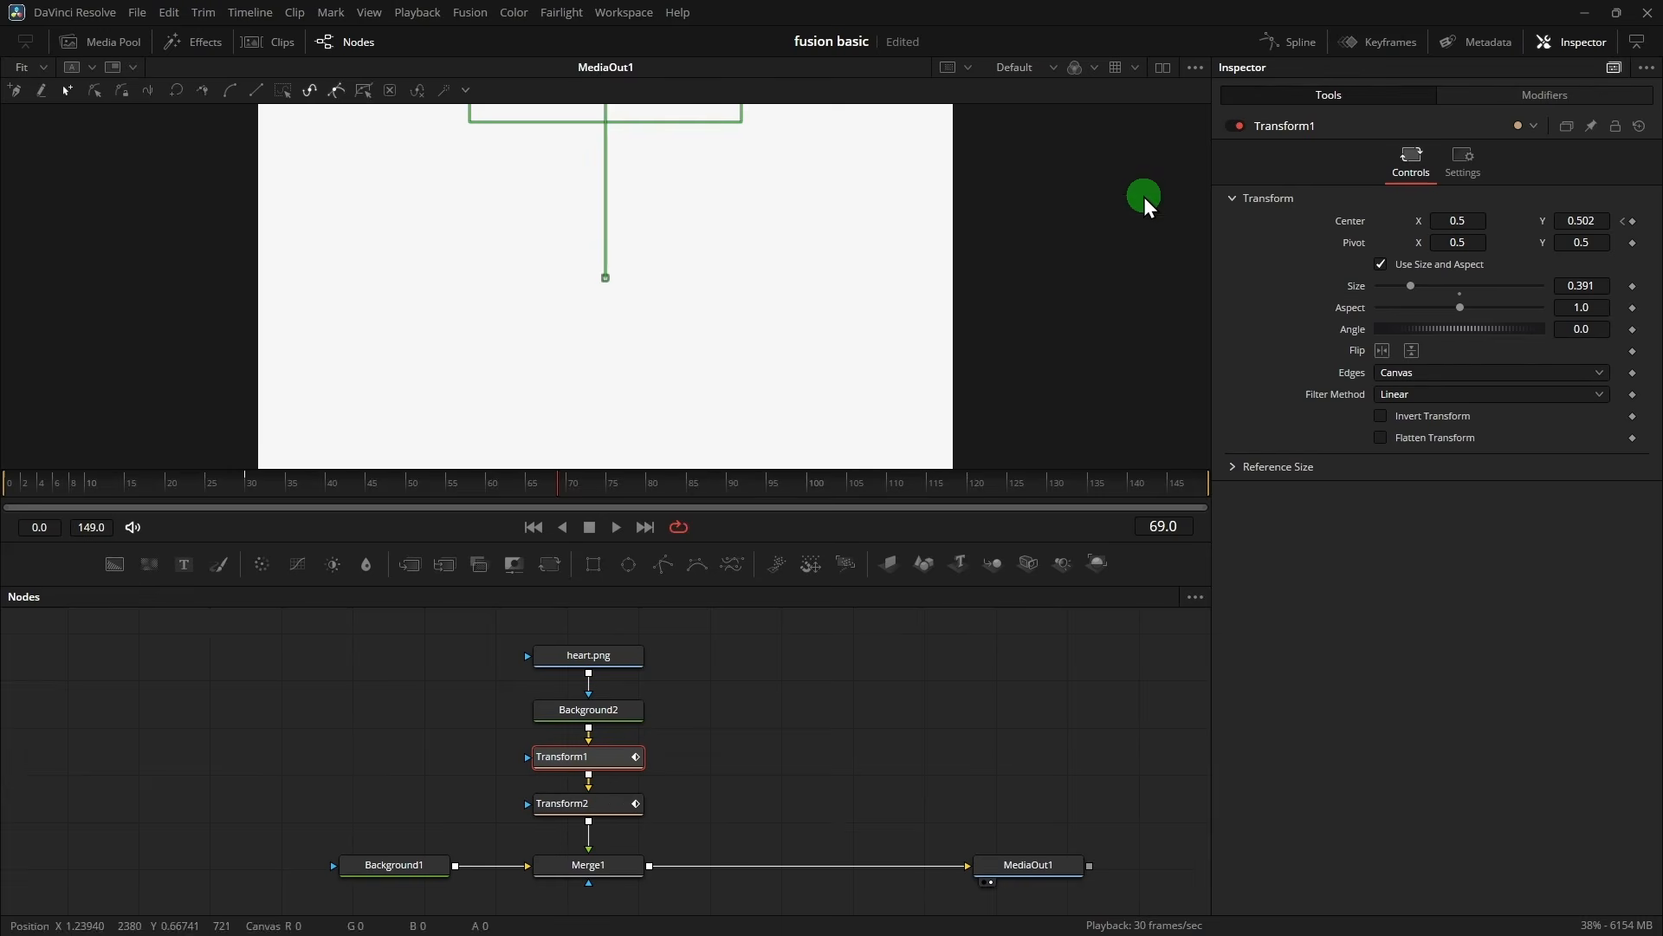
click(1300, 42)
click(1100, 598)
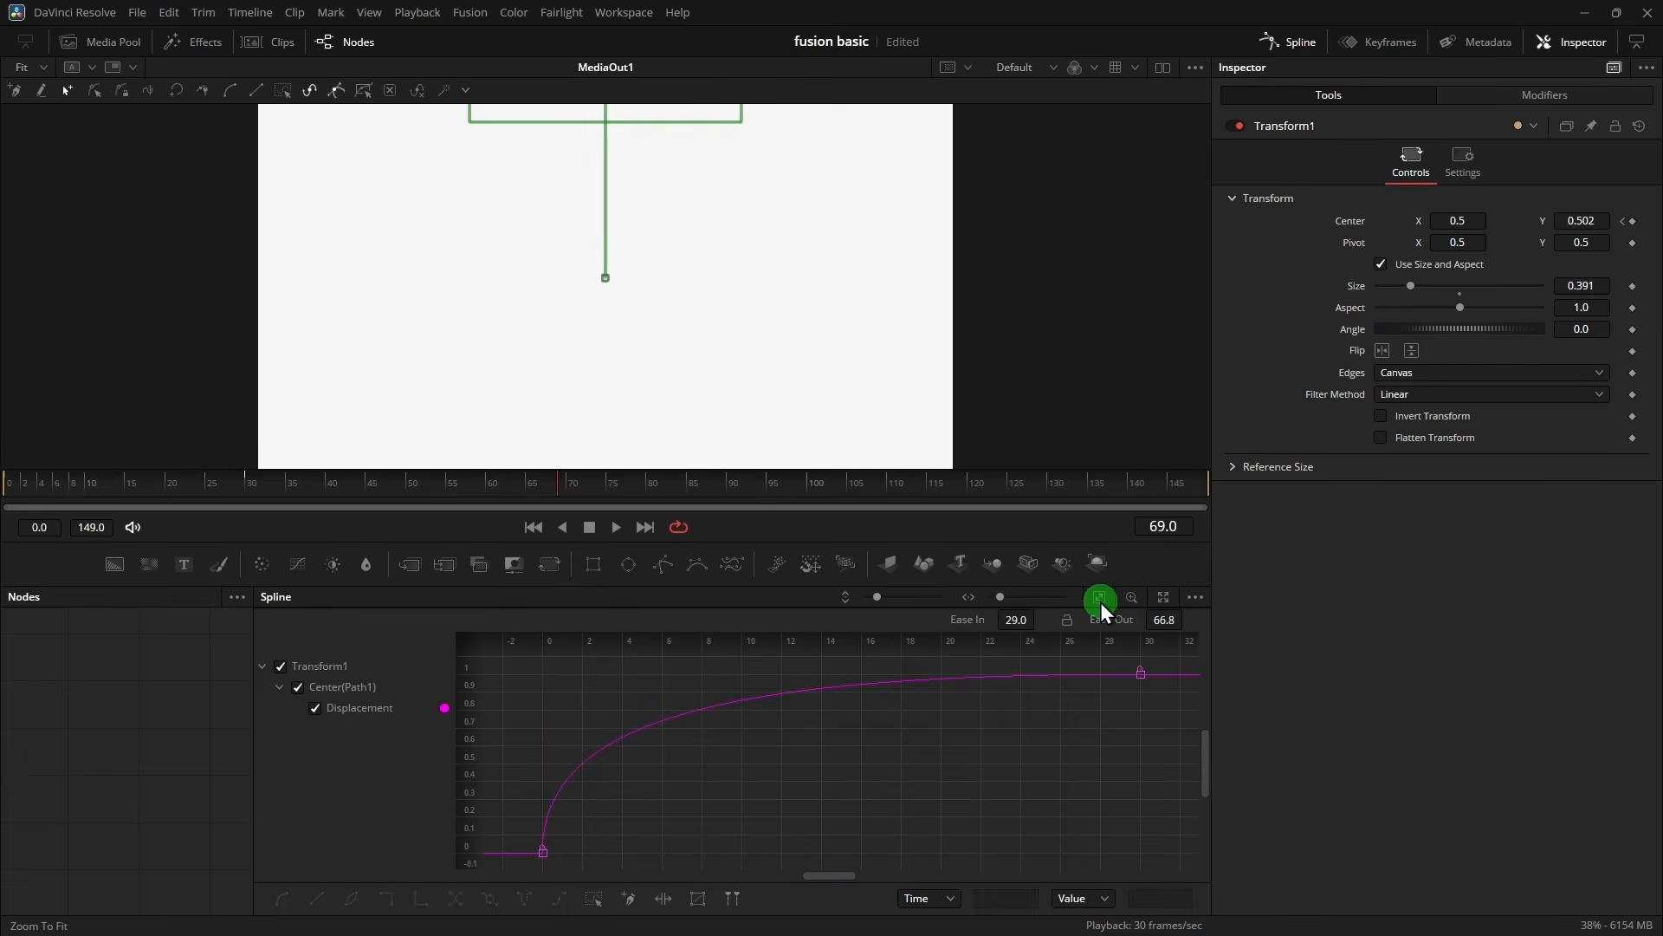
key(ctrl+a)
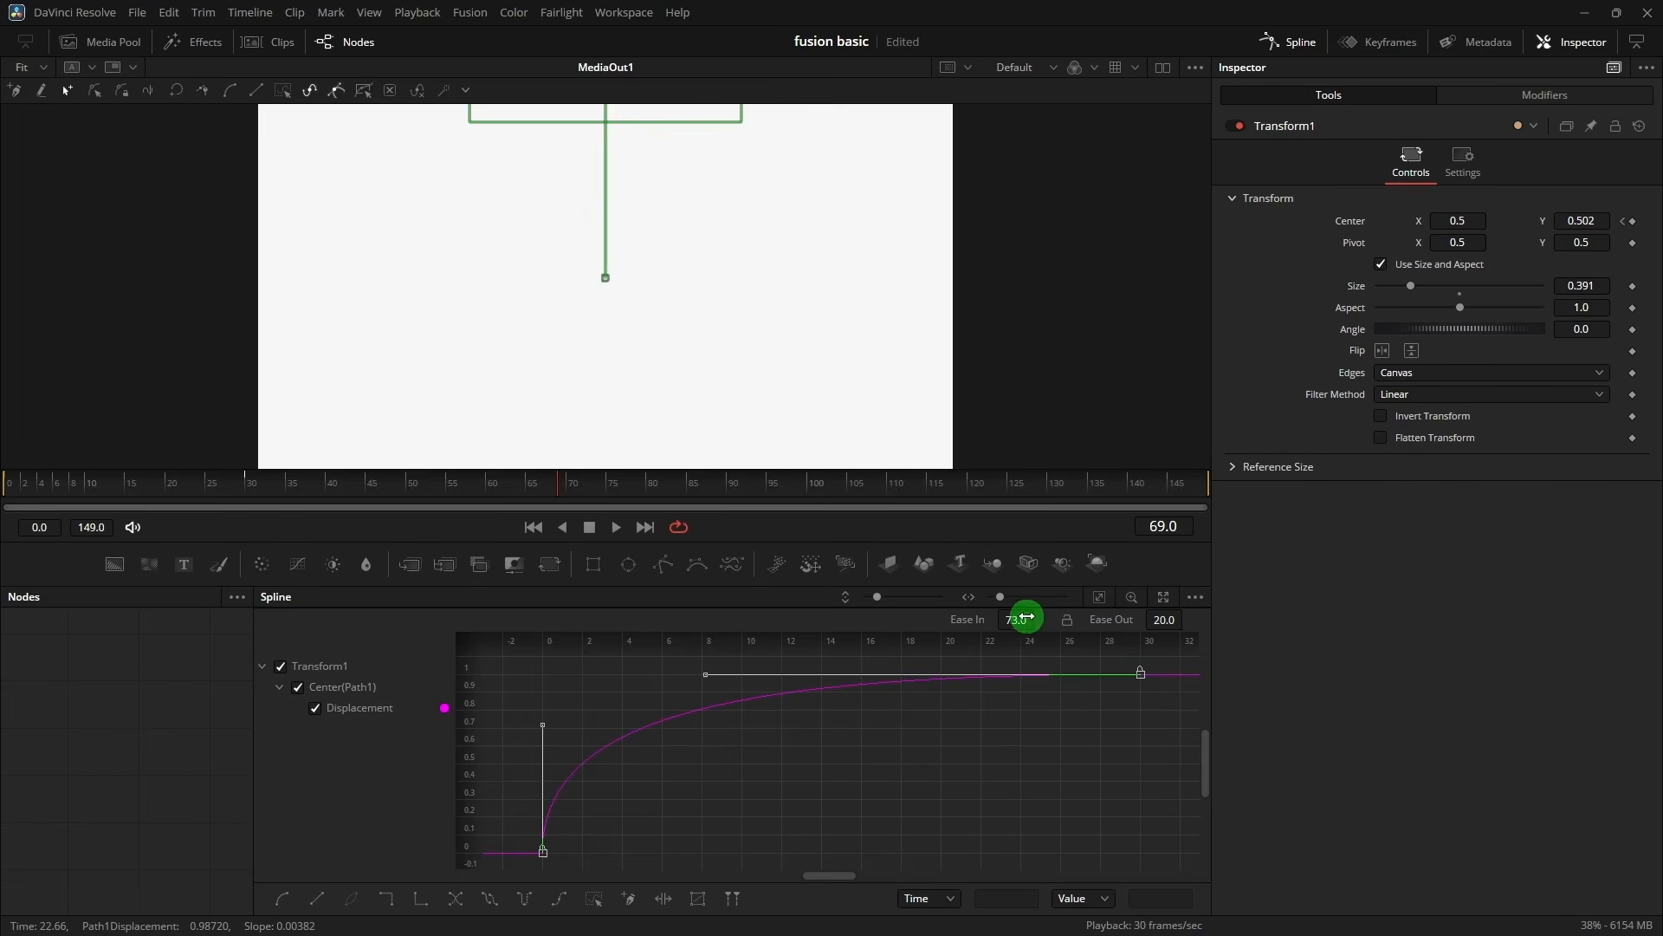
click(1290, 40)
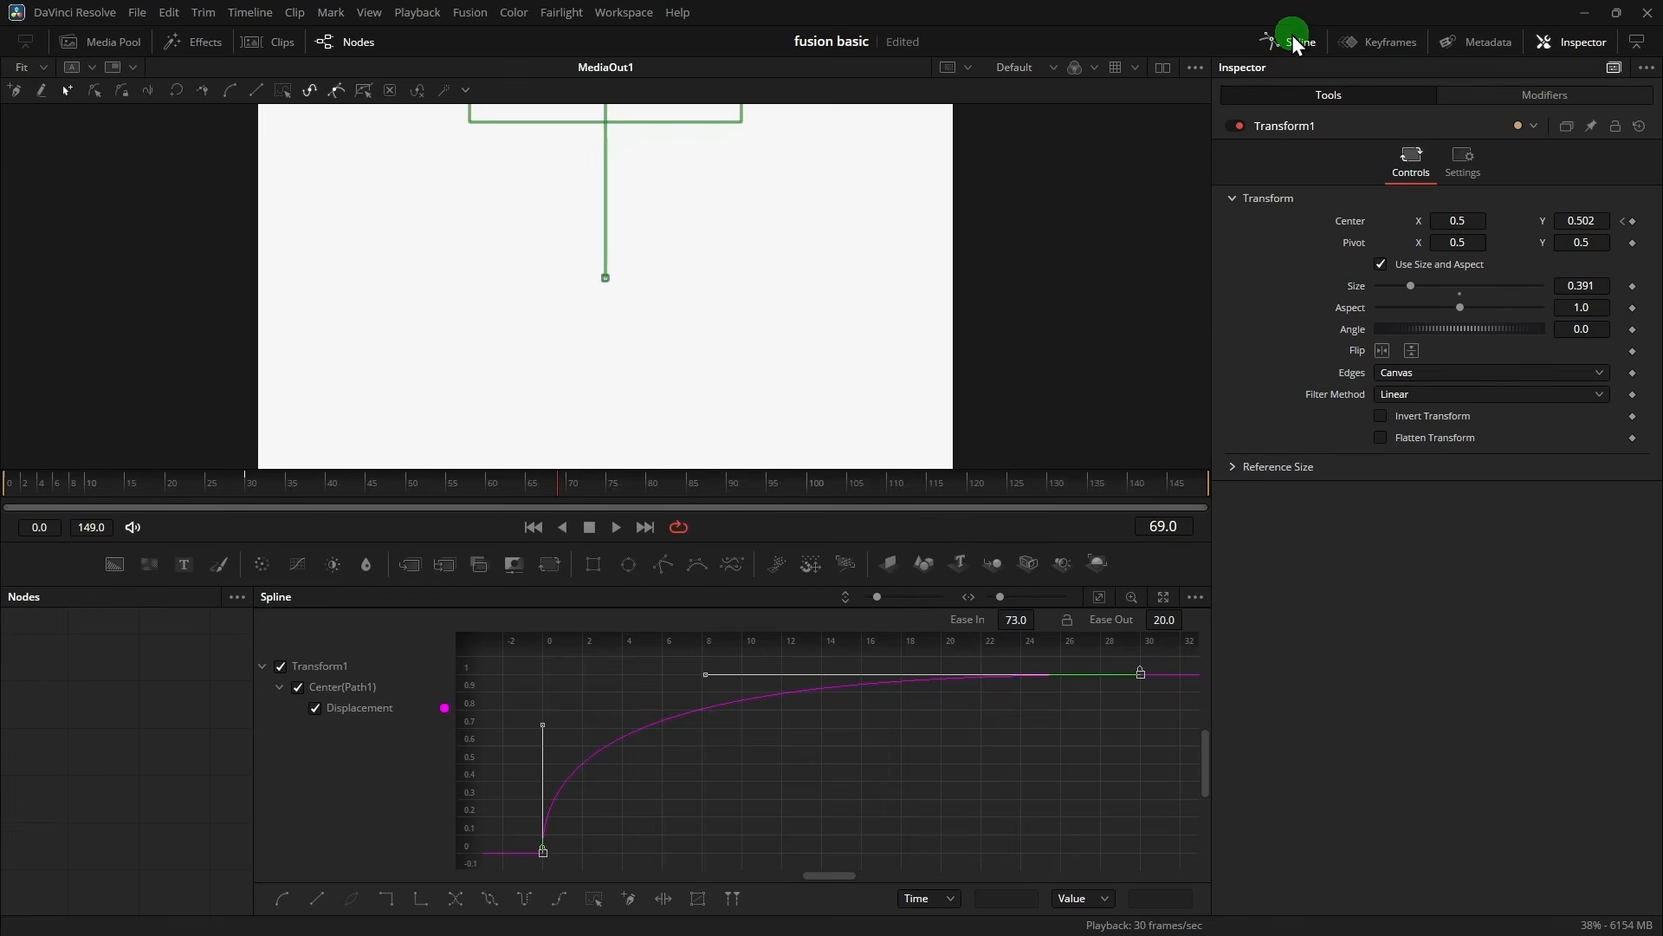
click(741, 827)
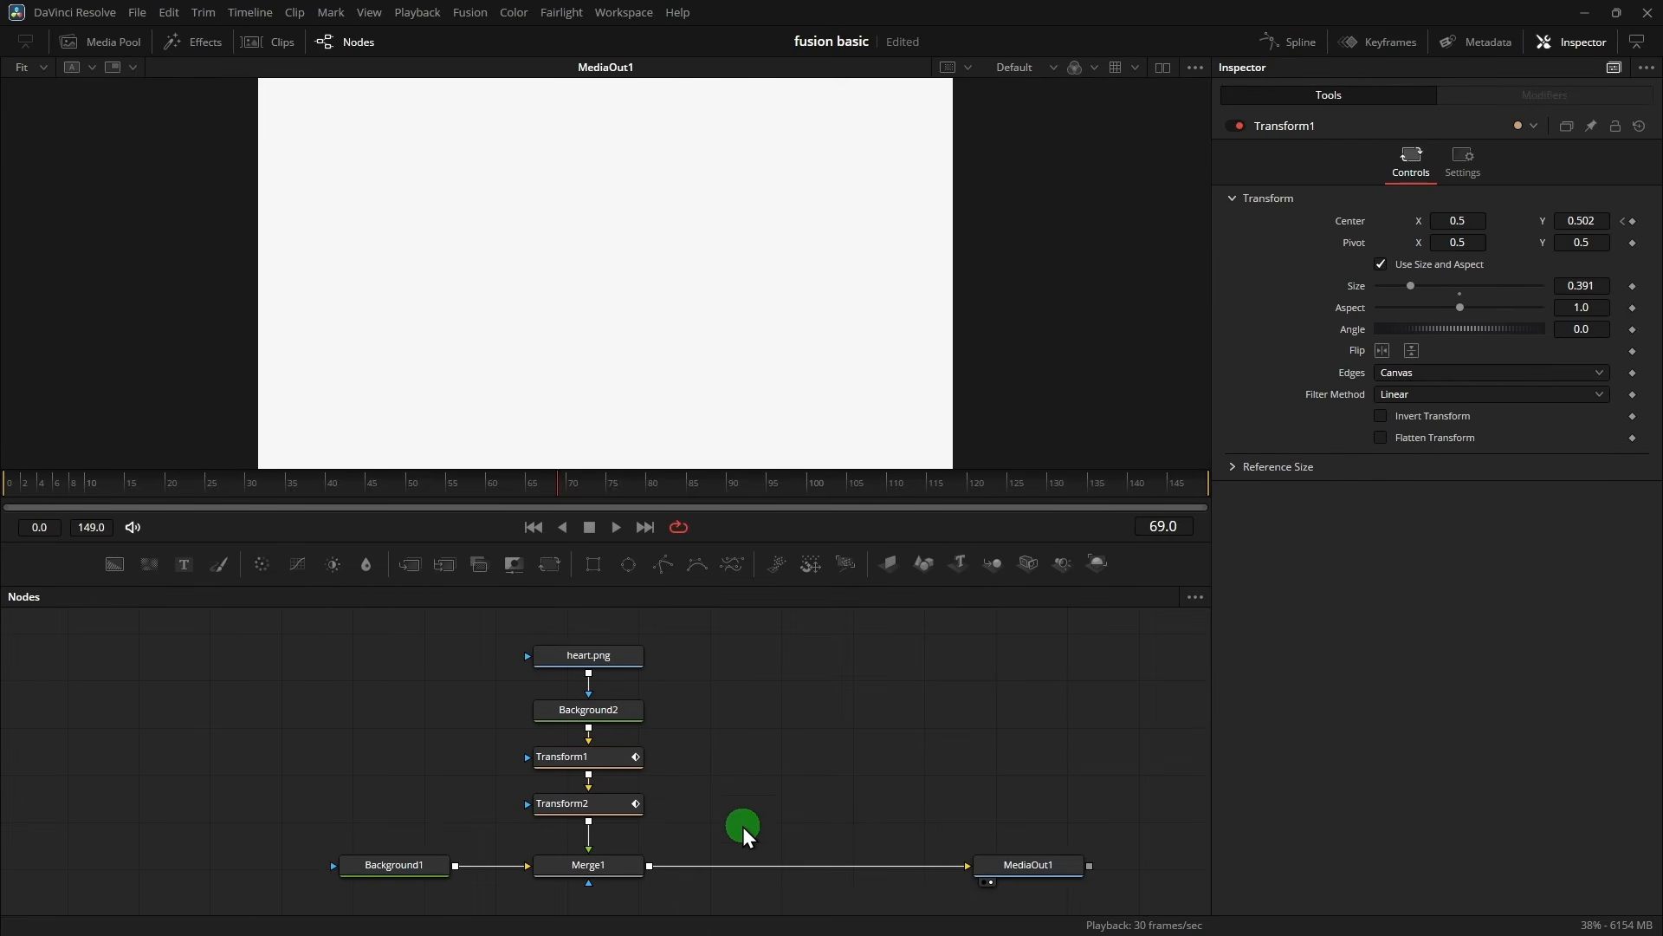
- Open Transform2's fitted Displacement curve and set its keyframes to Ease In 29 and Ease Out 67
click(605, 806)
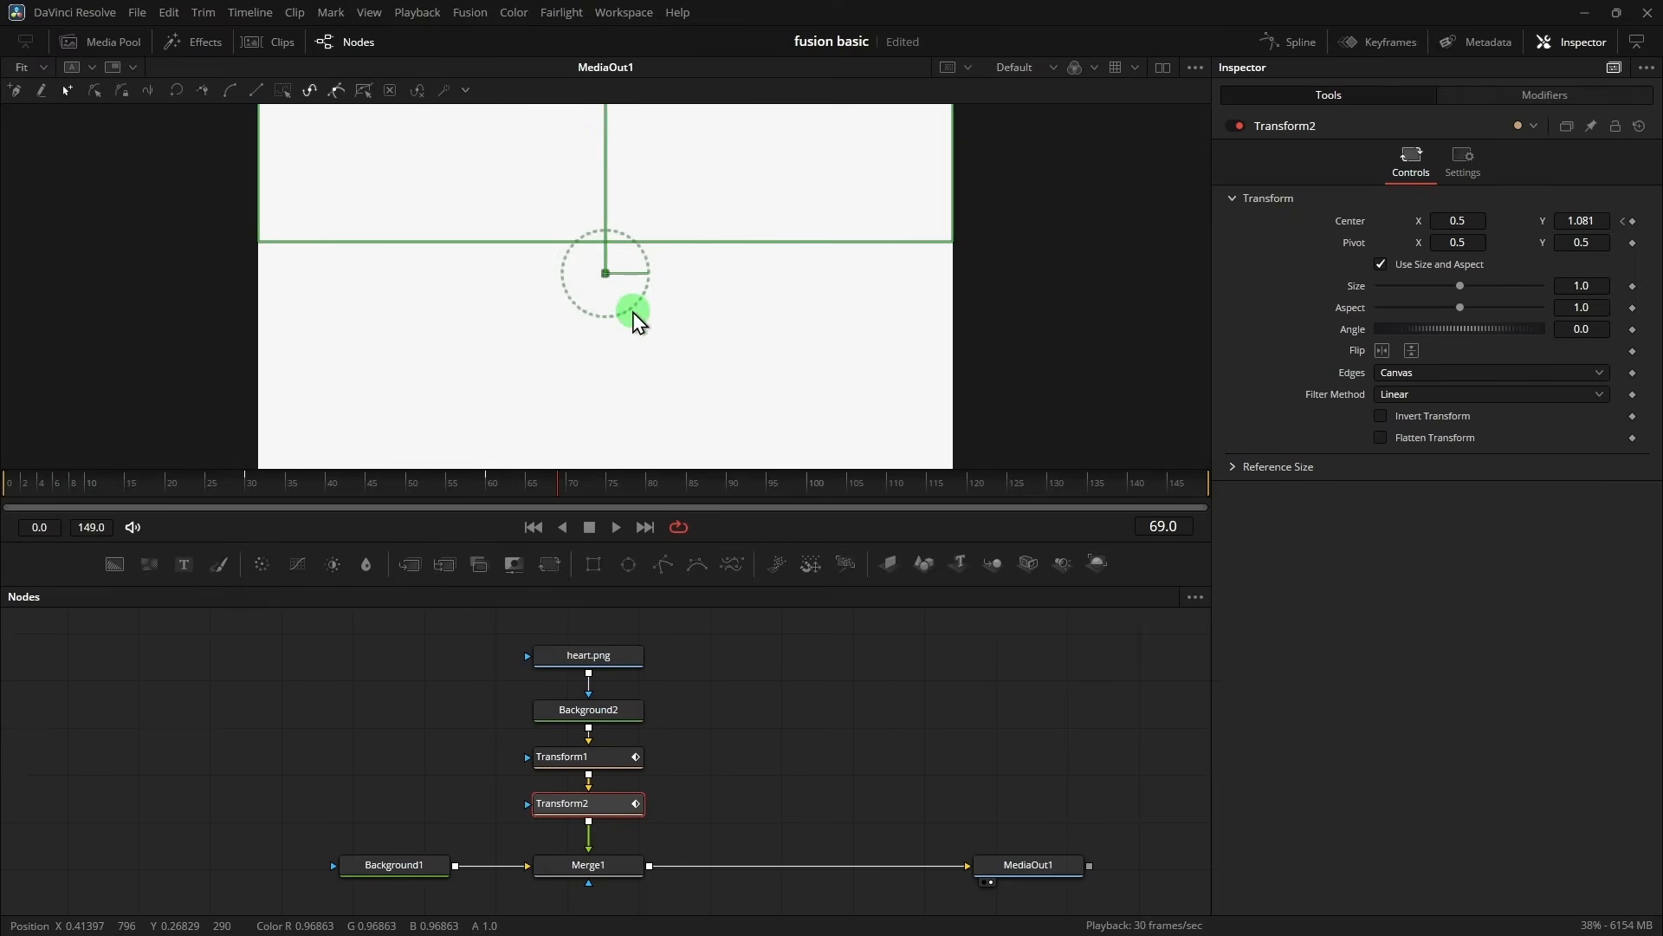
click(1293, 44)
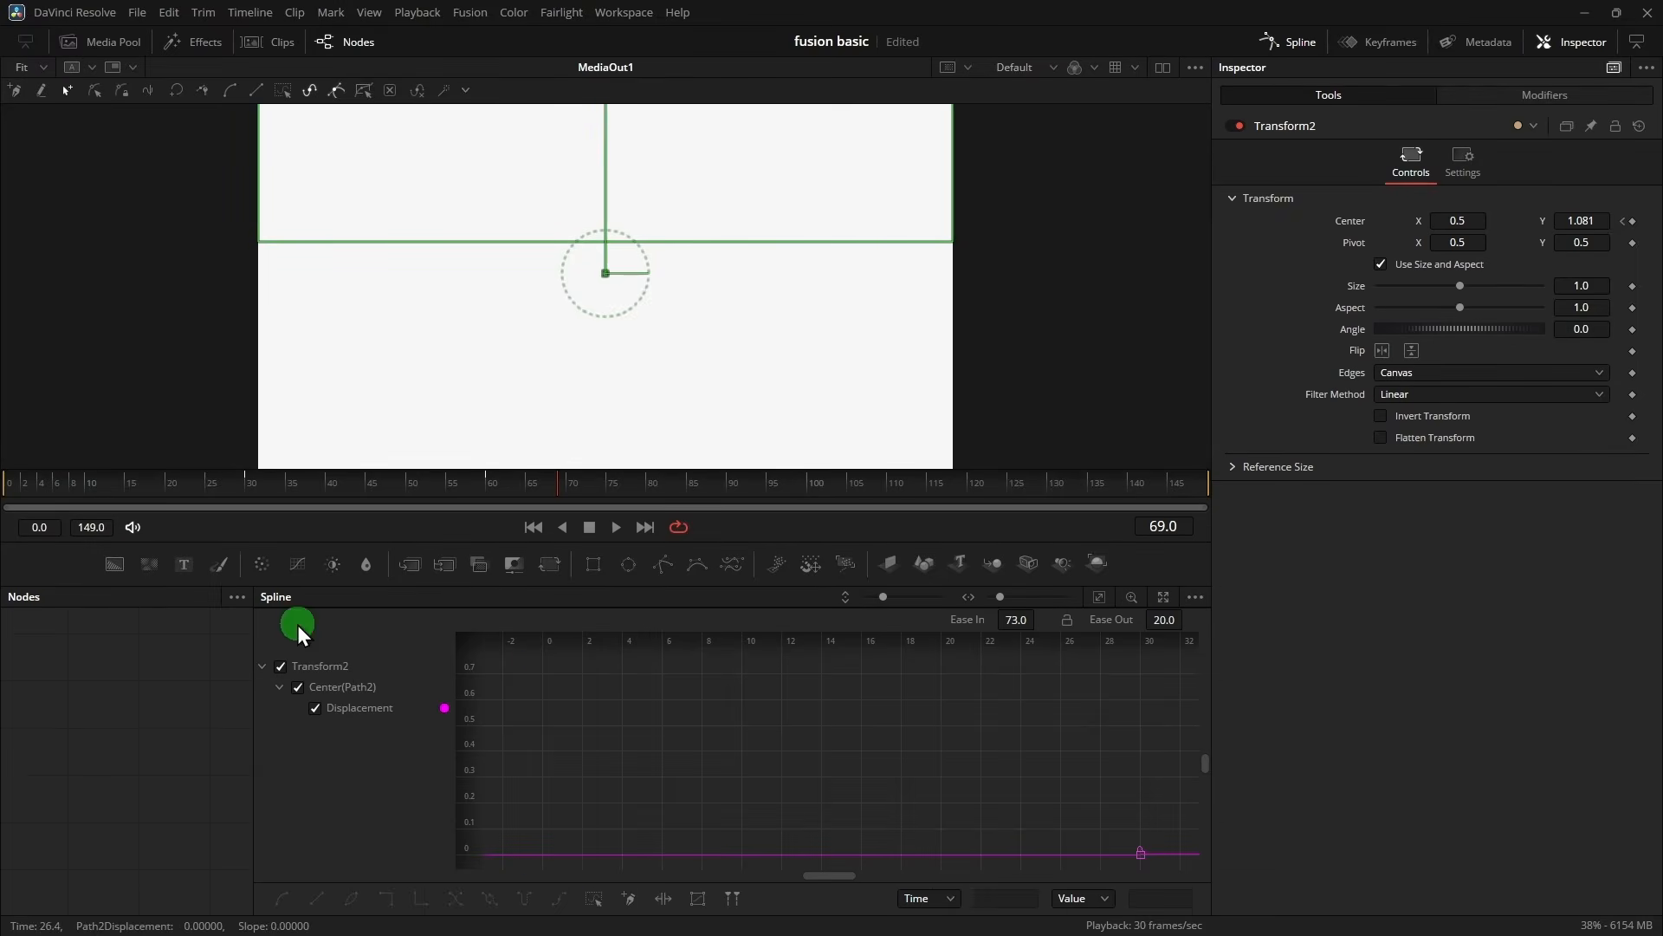
click(1097, 597)
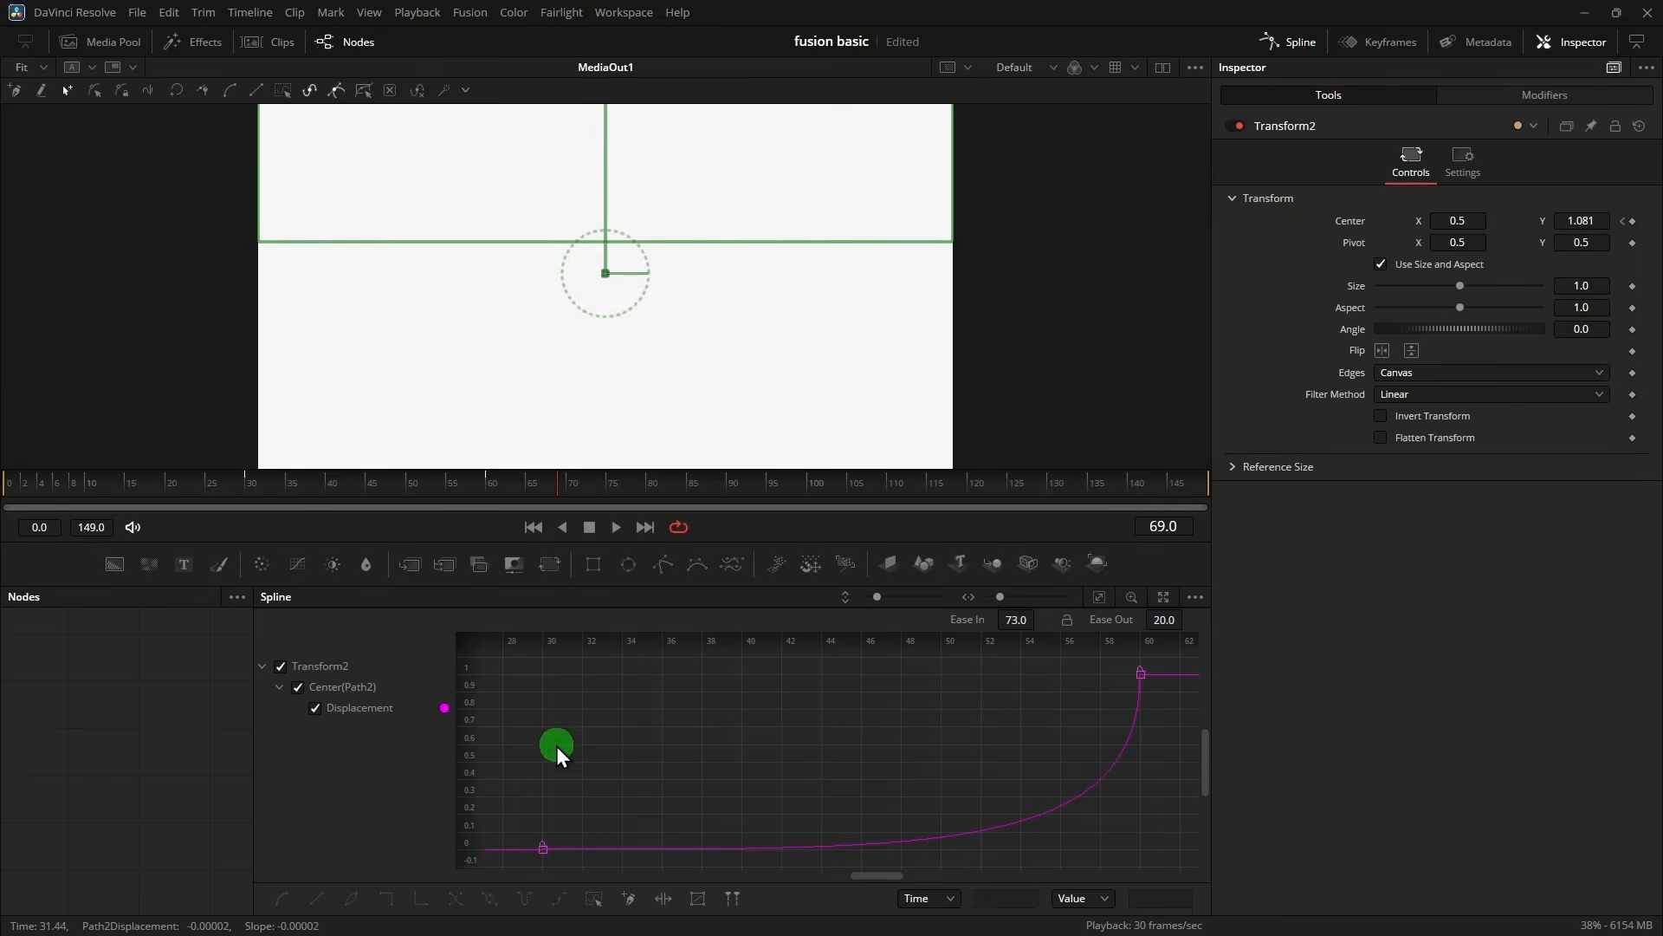
key(ctrl+a)
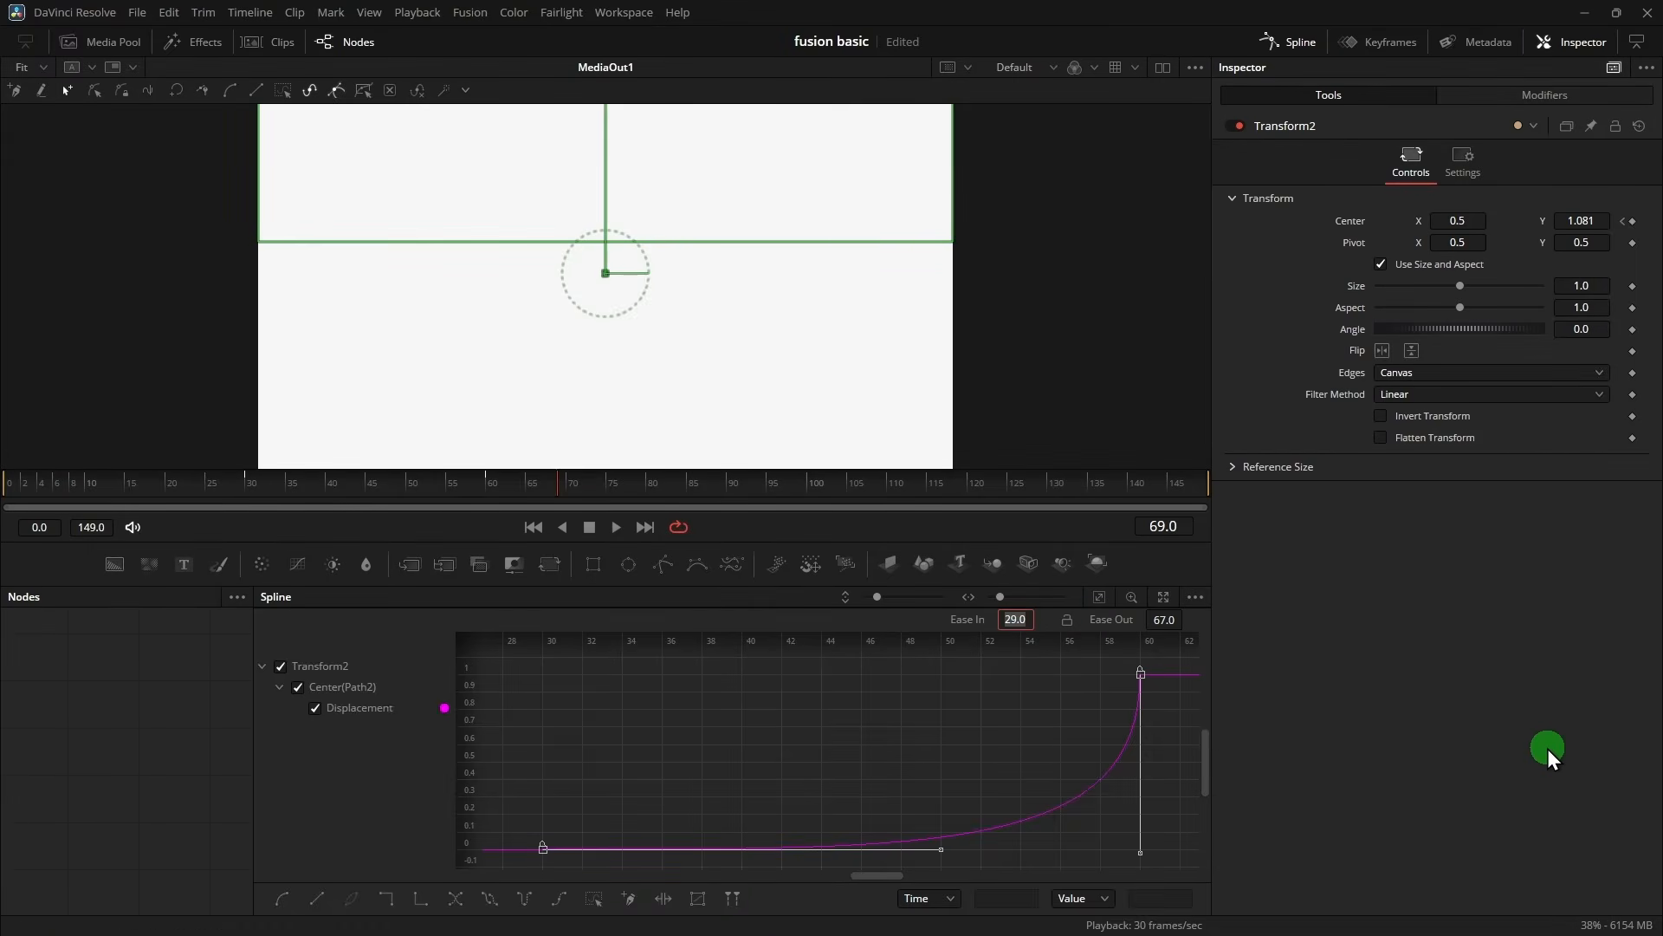
- Set Transform2's Displacement keyframes to Ease In 20 and Ease Out 73 in the spline editor
double_click(1162, 621)
text(73)
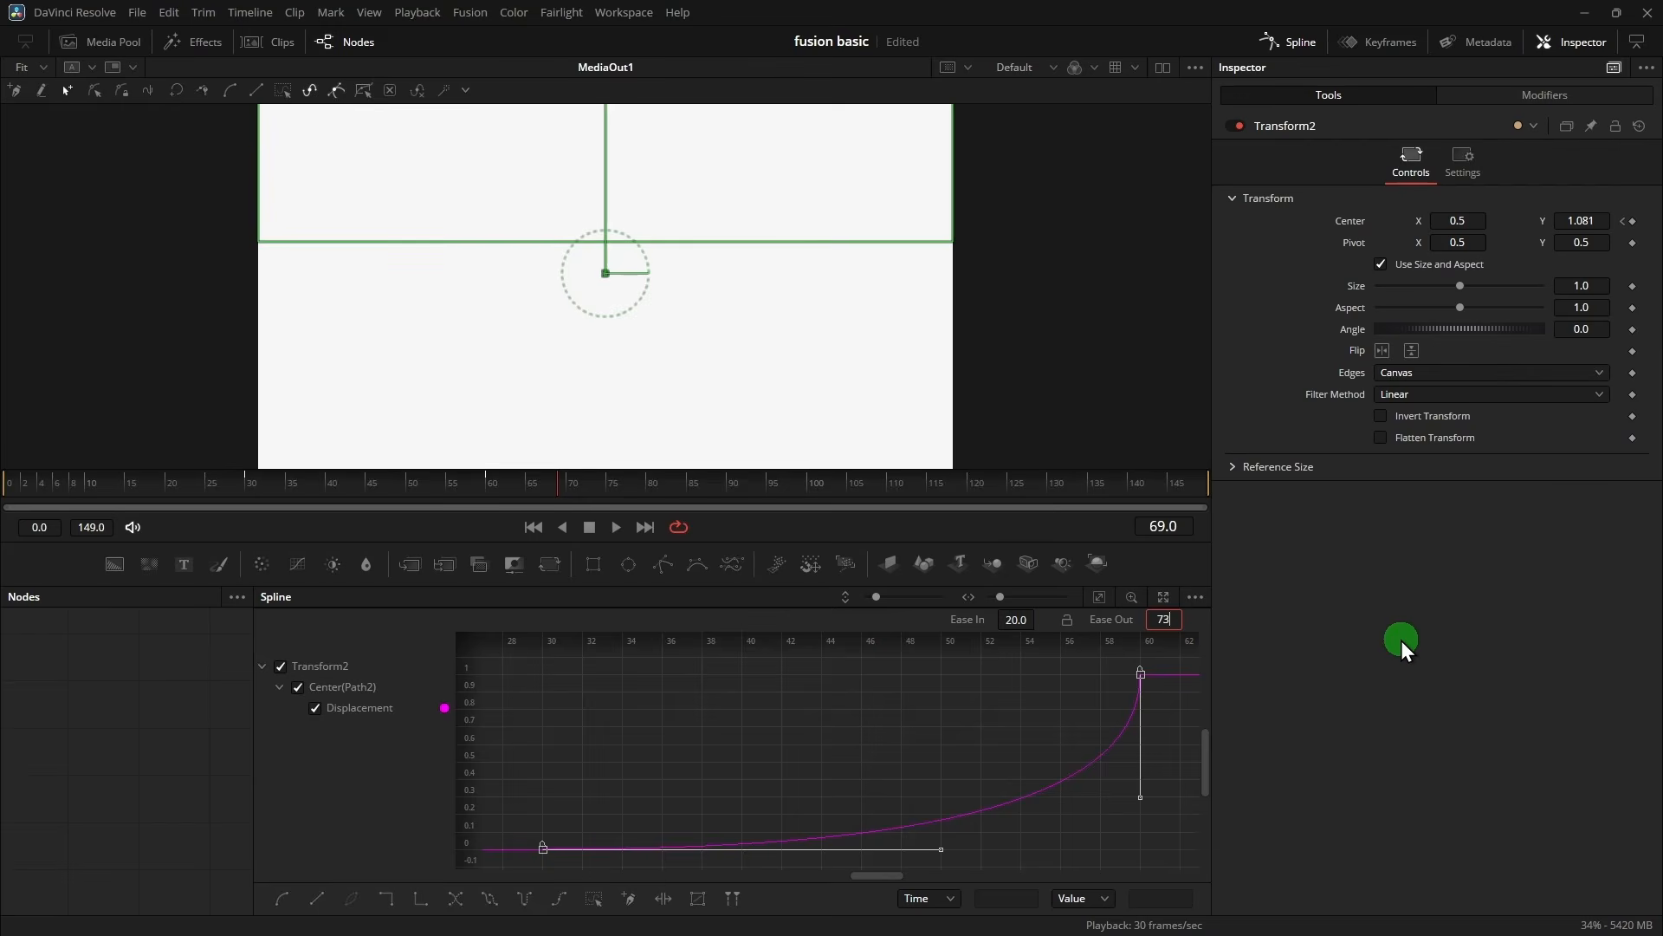
key(Return)
- Play the animation from the start, close the spline editor and play it once more
drag(69, 485, 48, 490)
key(space)
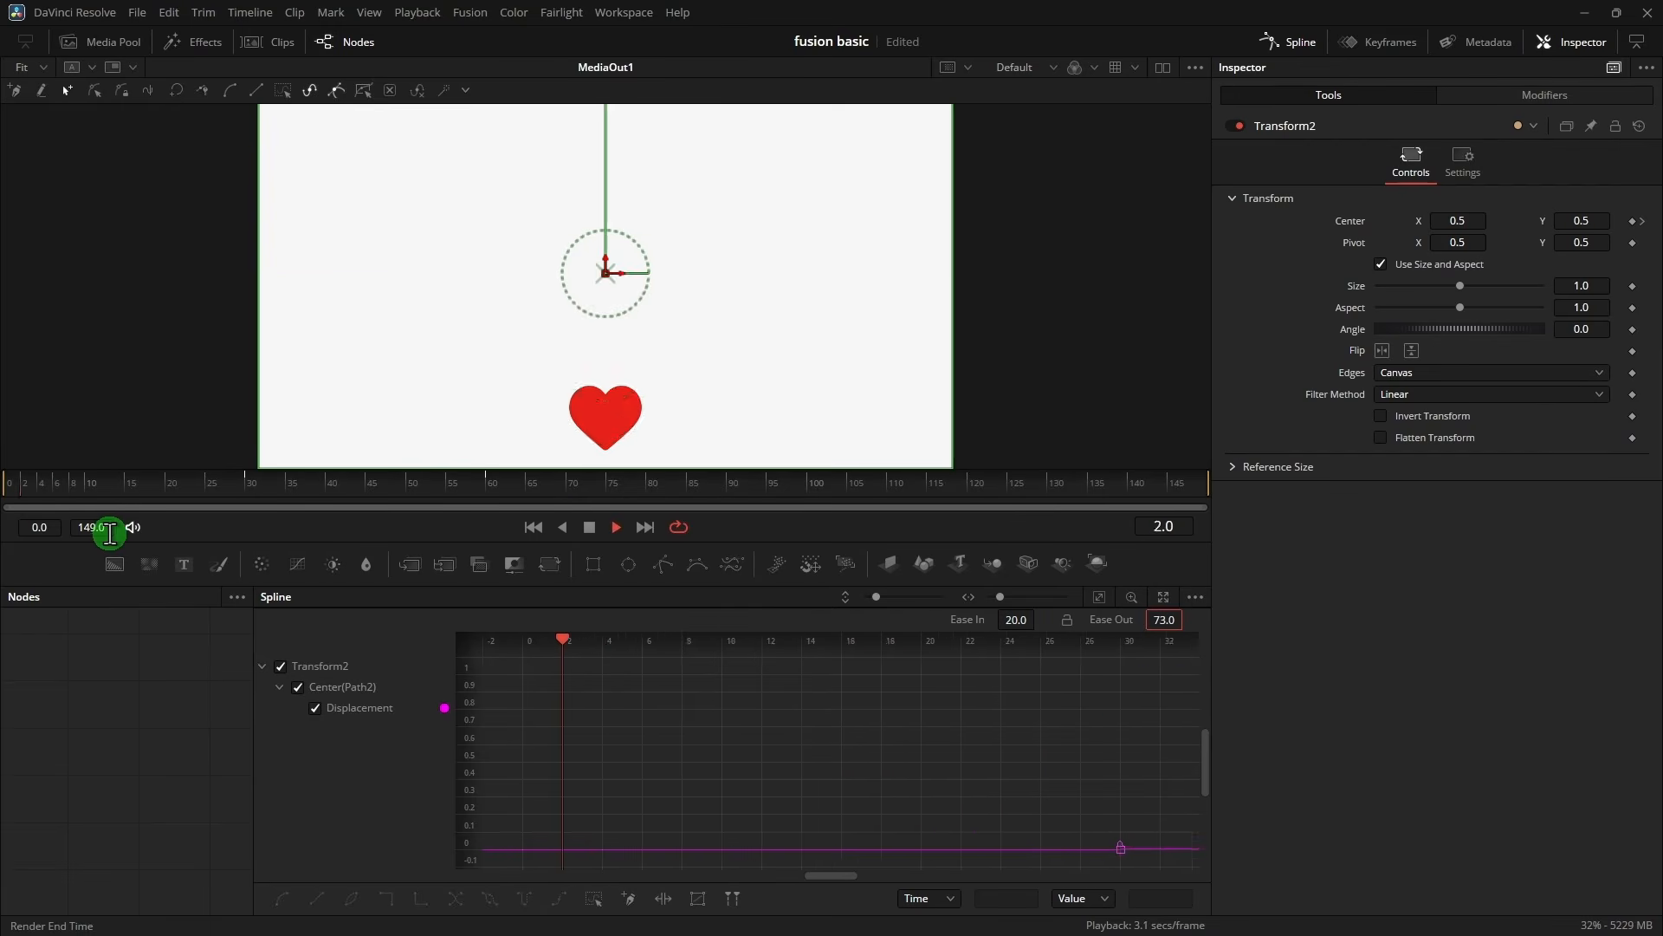
key(space)
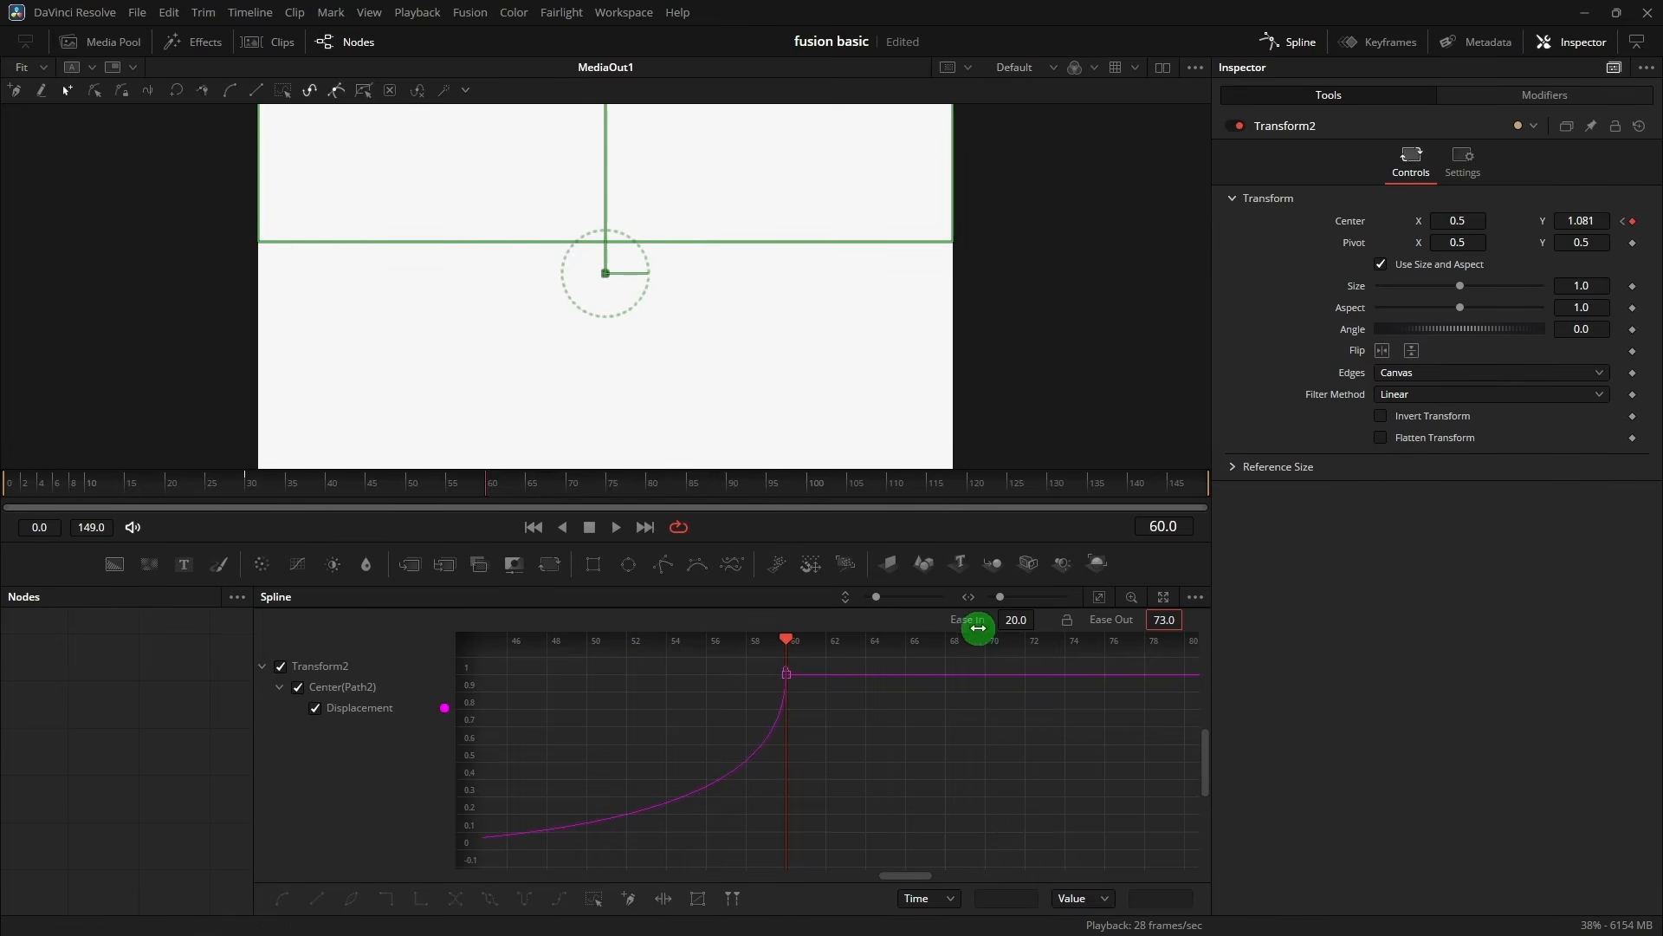
click(1291, 41)
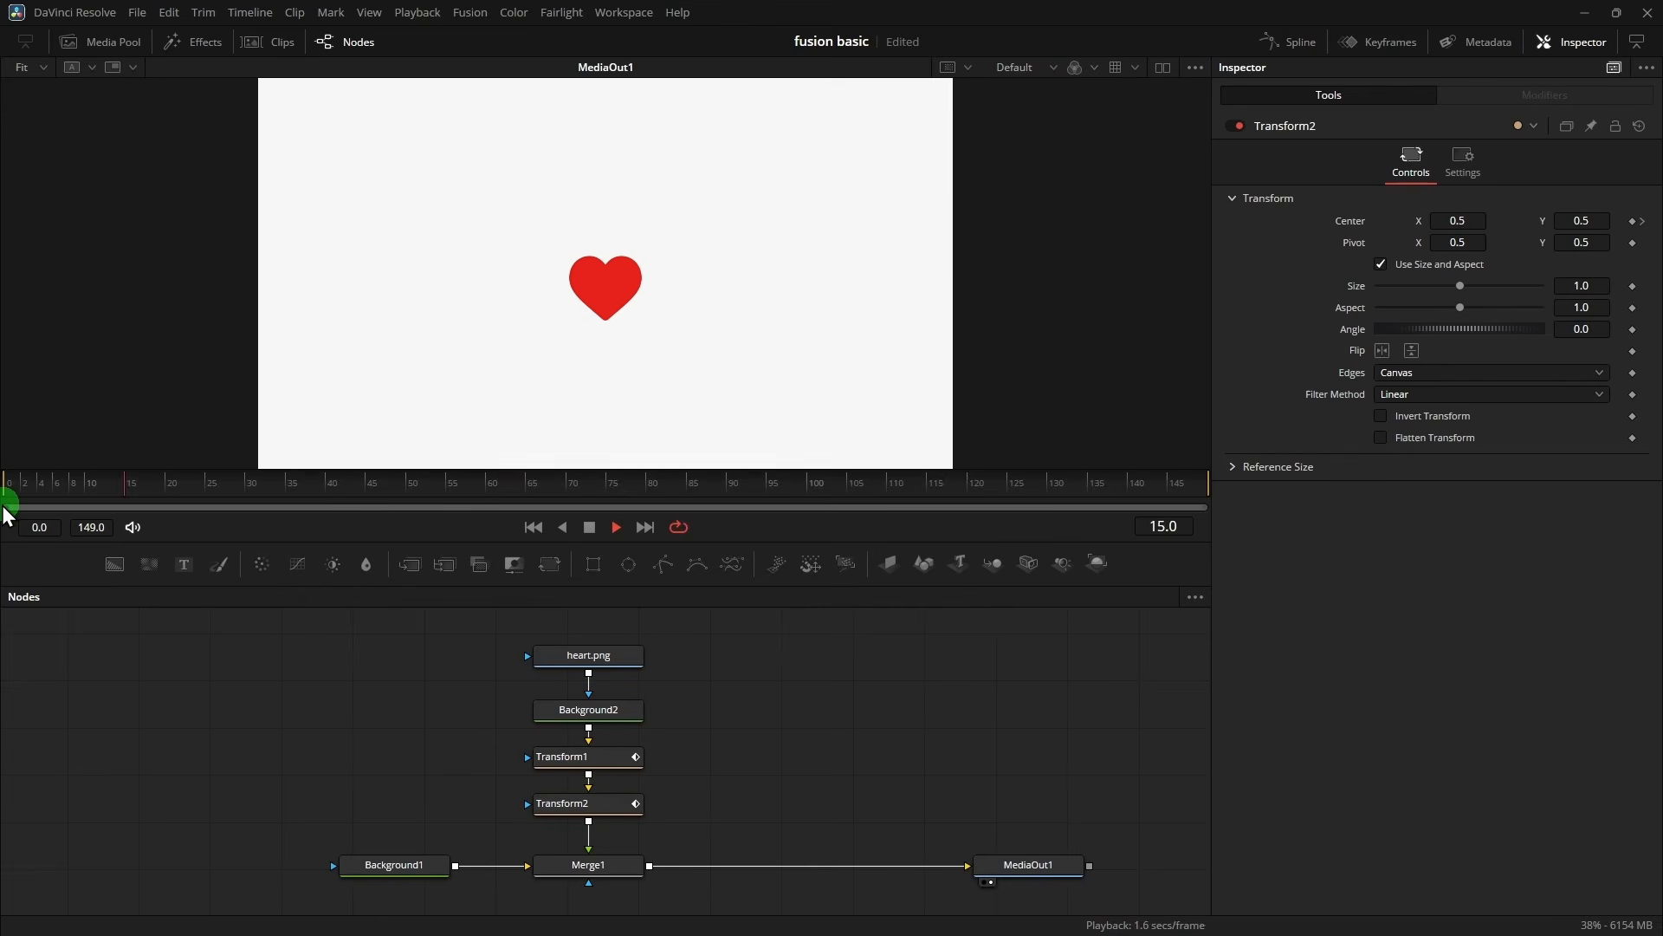
key(space)
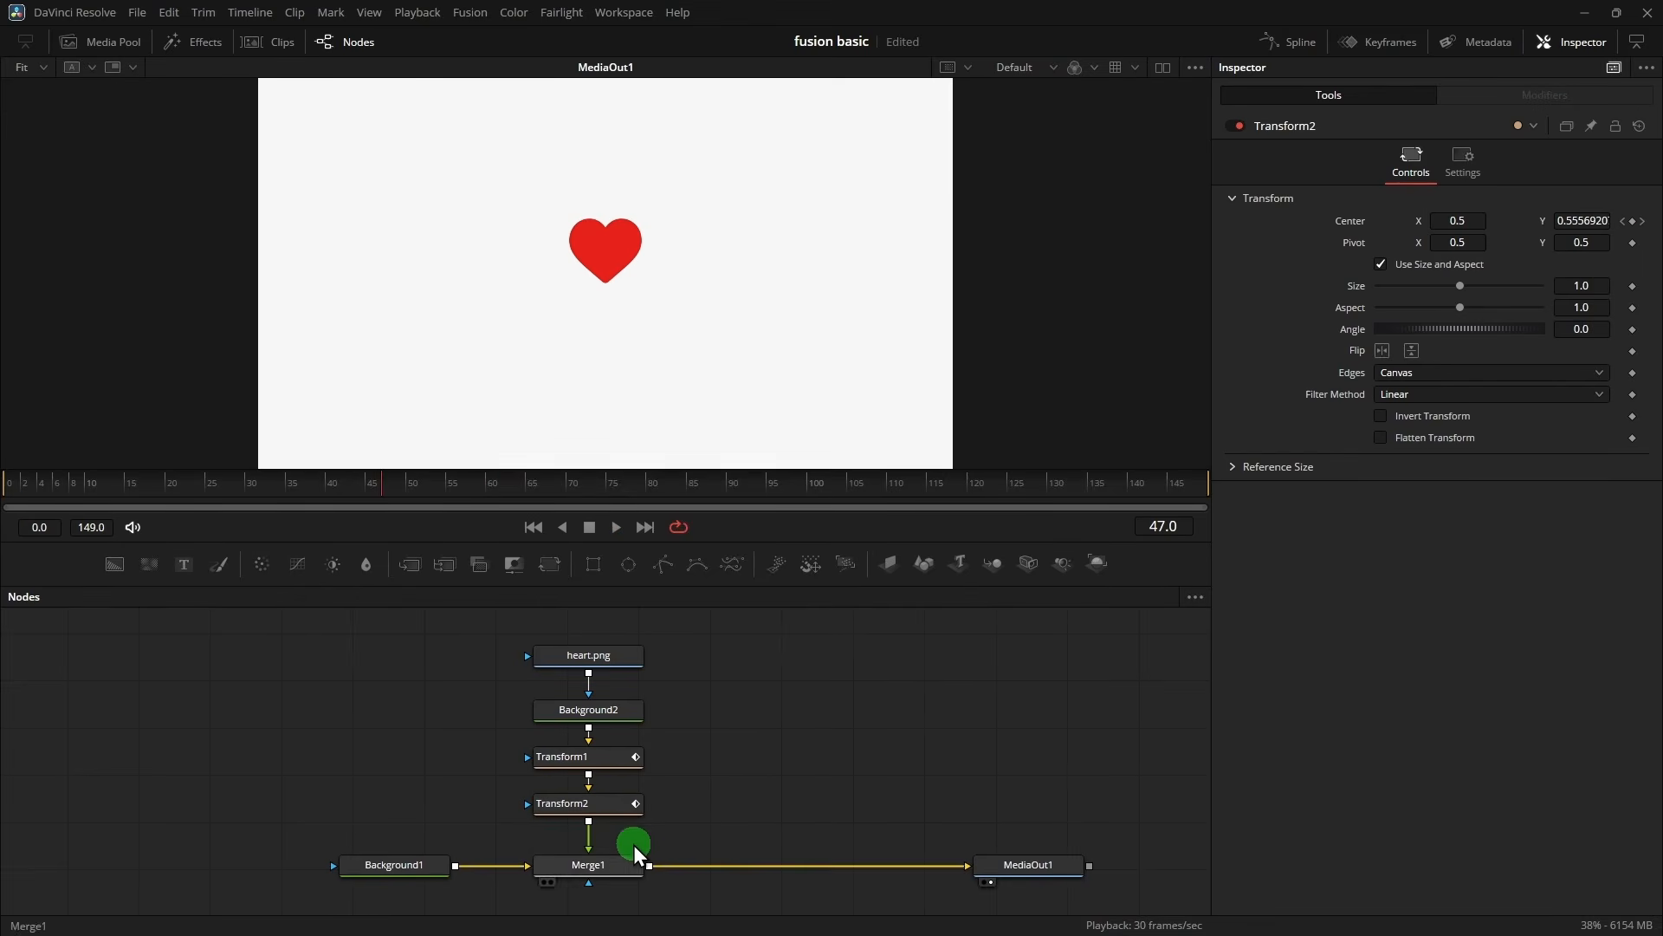
- Open Transform2 in the Keyframes editor, expand its Displacement track and fit the whole range in view
click(615, 812)
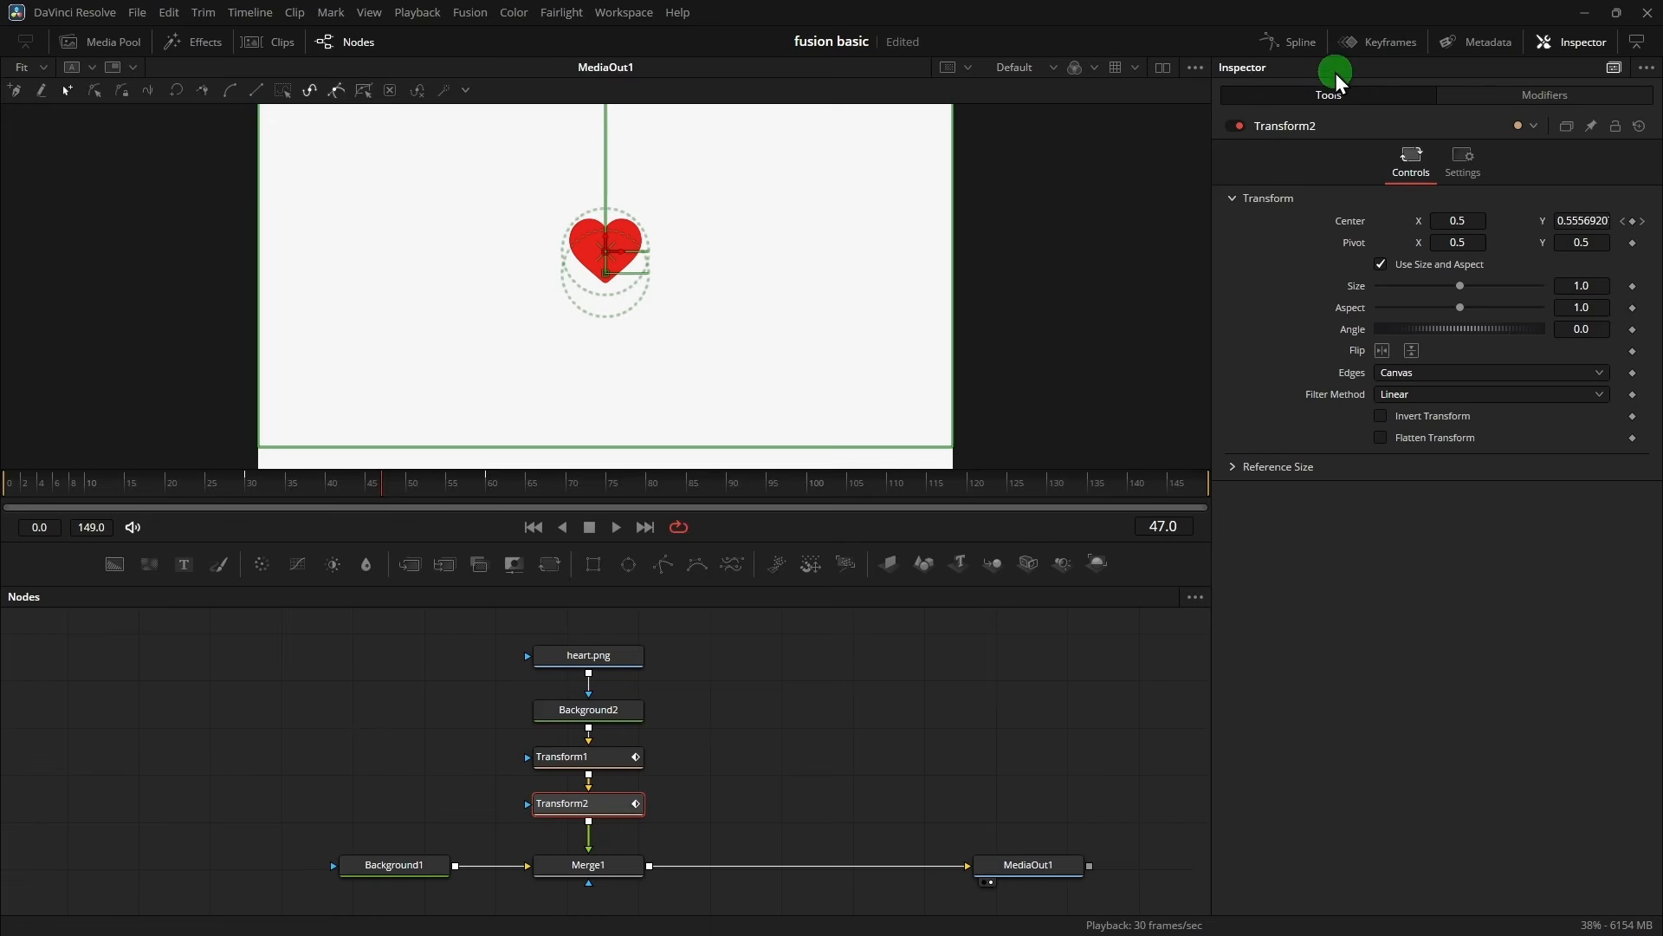
click(1378, 45)
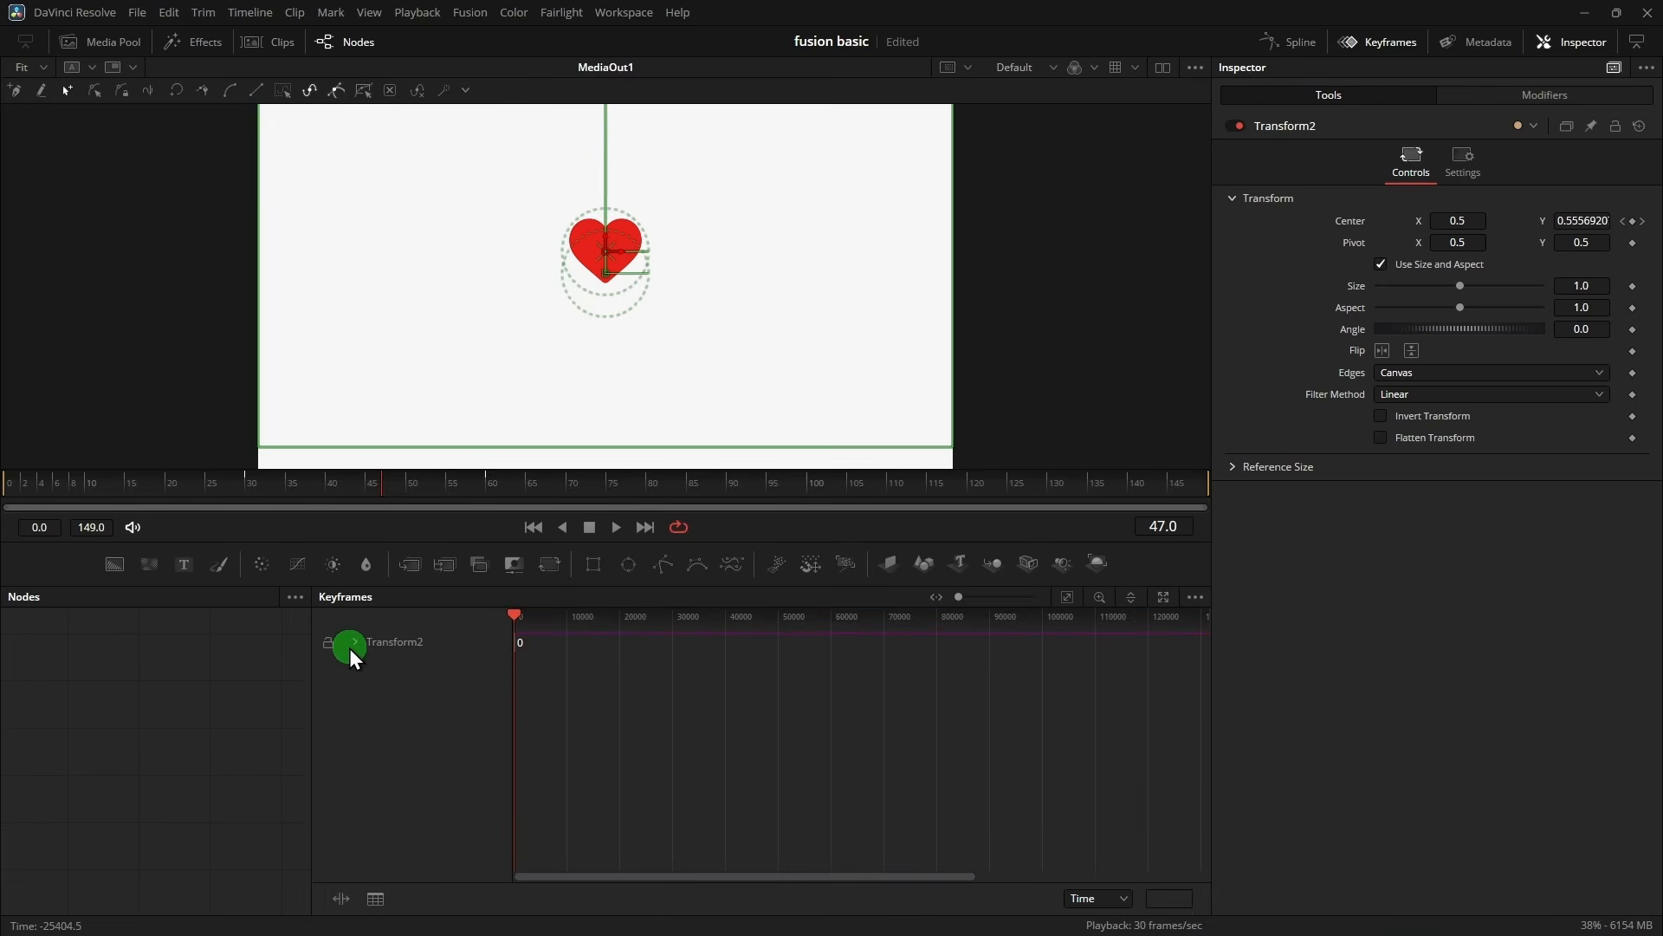
click(354, 645)
click(1197, 597)
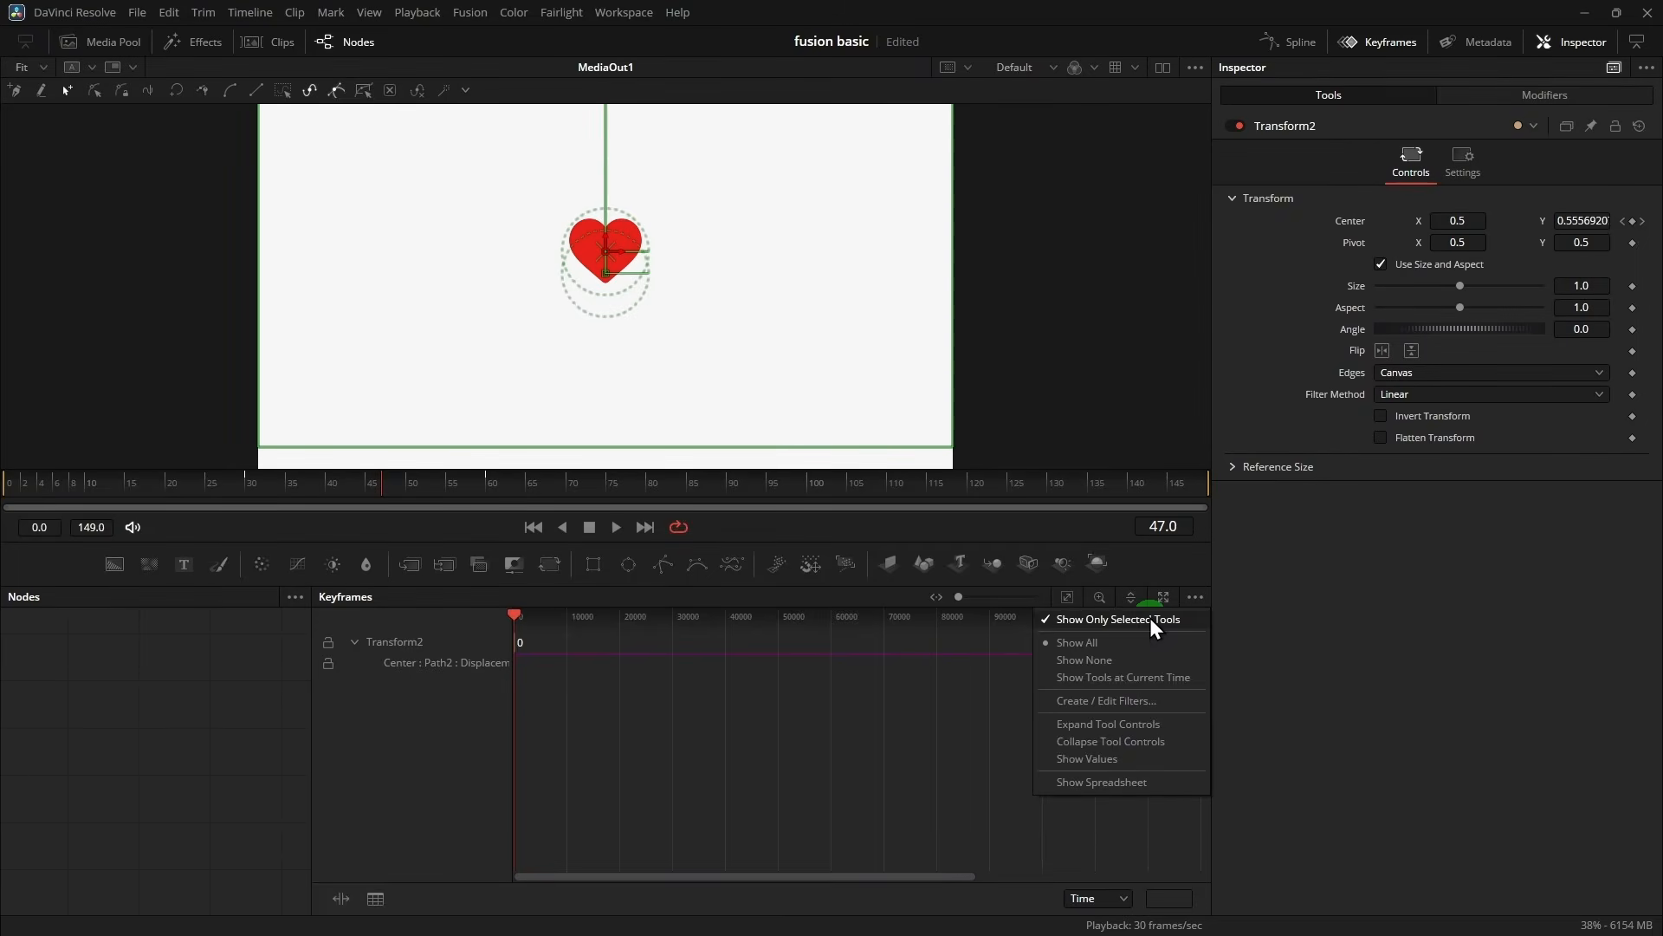
click(1312, 645)
click(1066, 598)
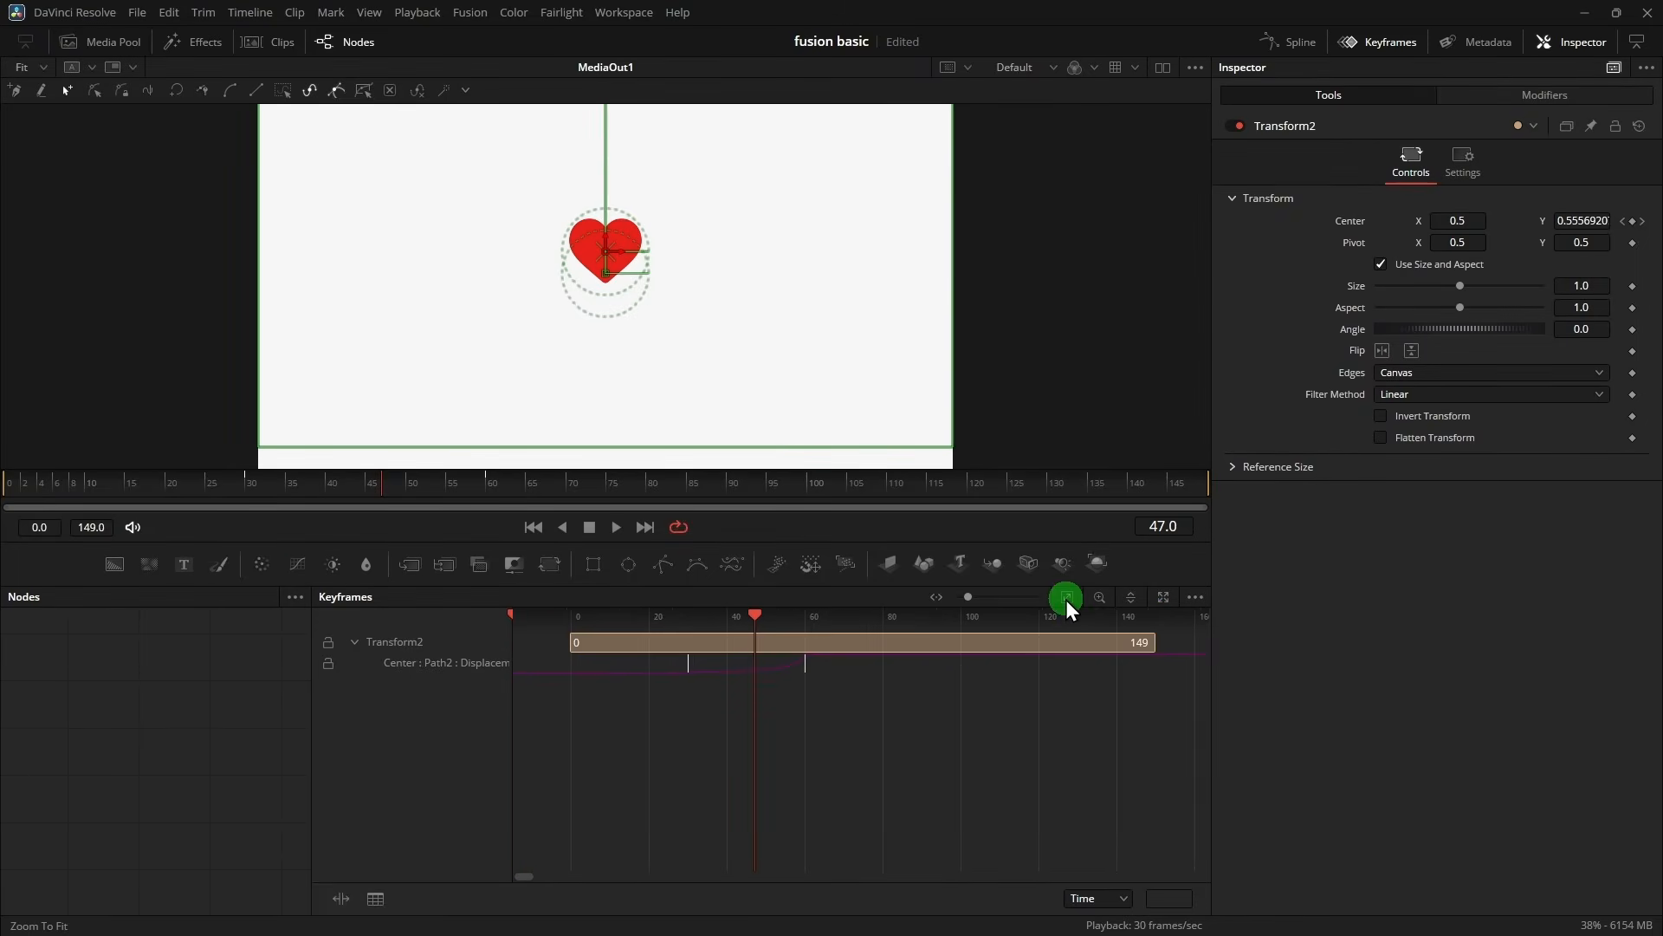
- Shift both Transform2 Displacement keyframes five frames earlier so the first sits at frame 25, and close the Keyframes editor
drag(138, 496, 493, 513)
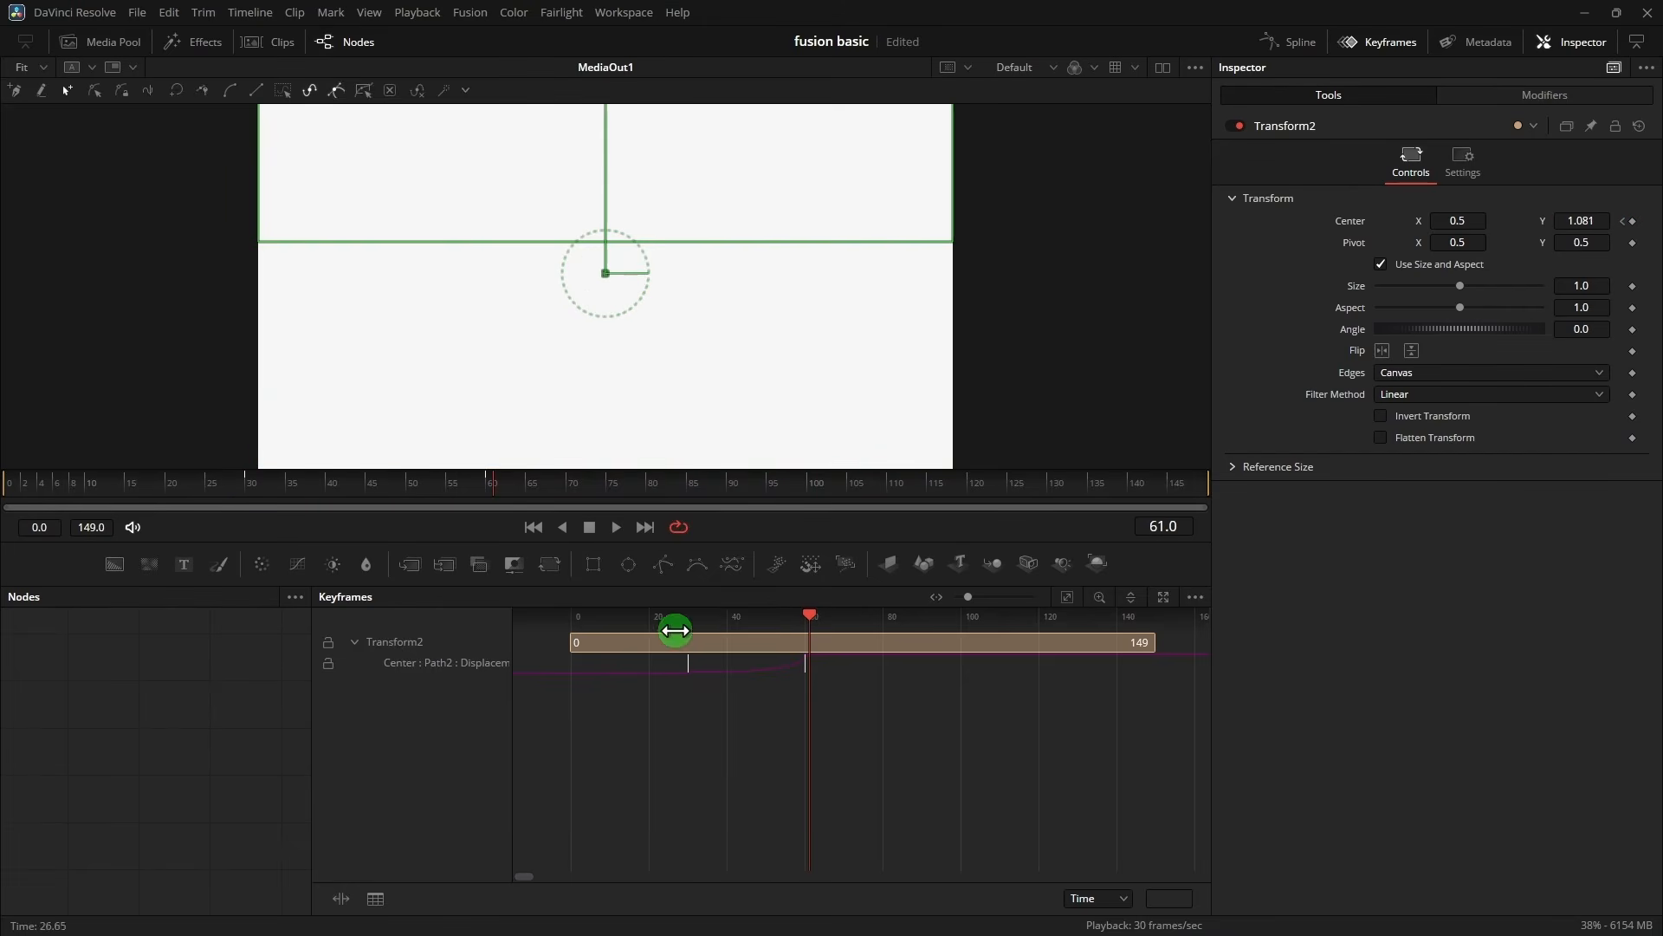
drag(810, 616, 689, 621)
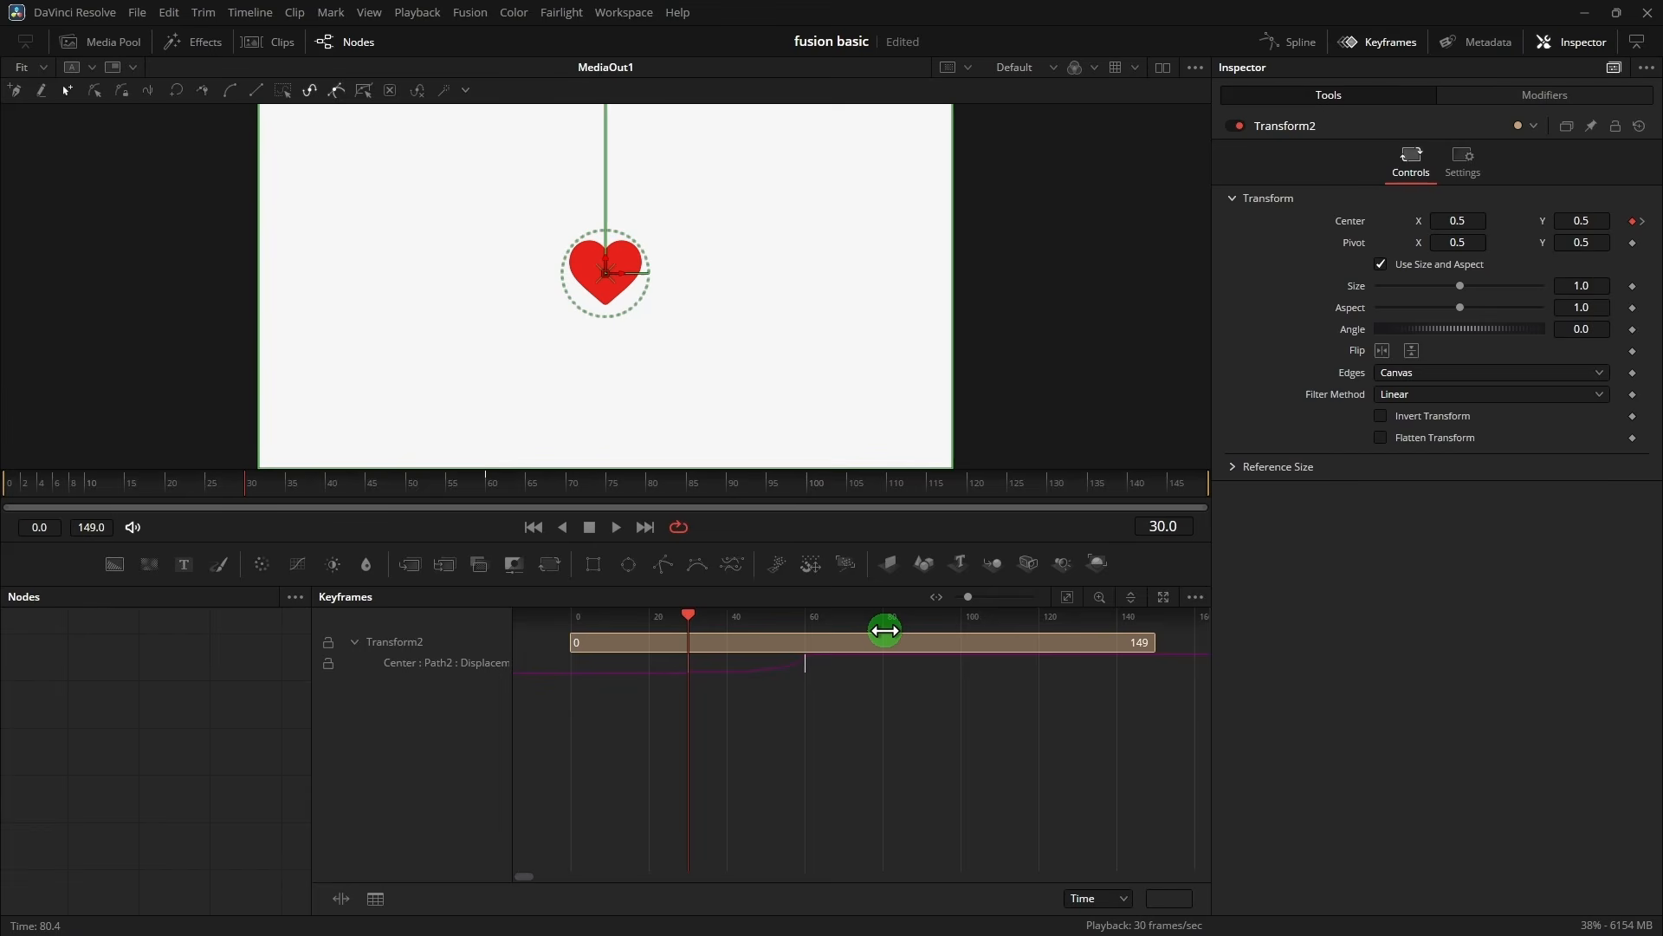
key(Left)
key(Left)
key(Left)
key(Left)
key(Left)
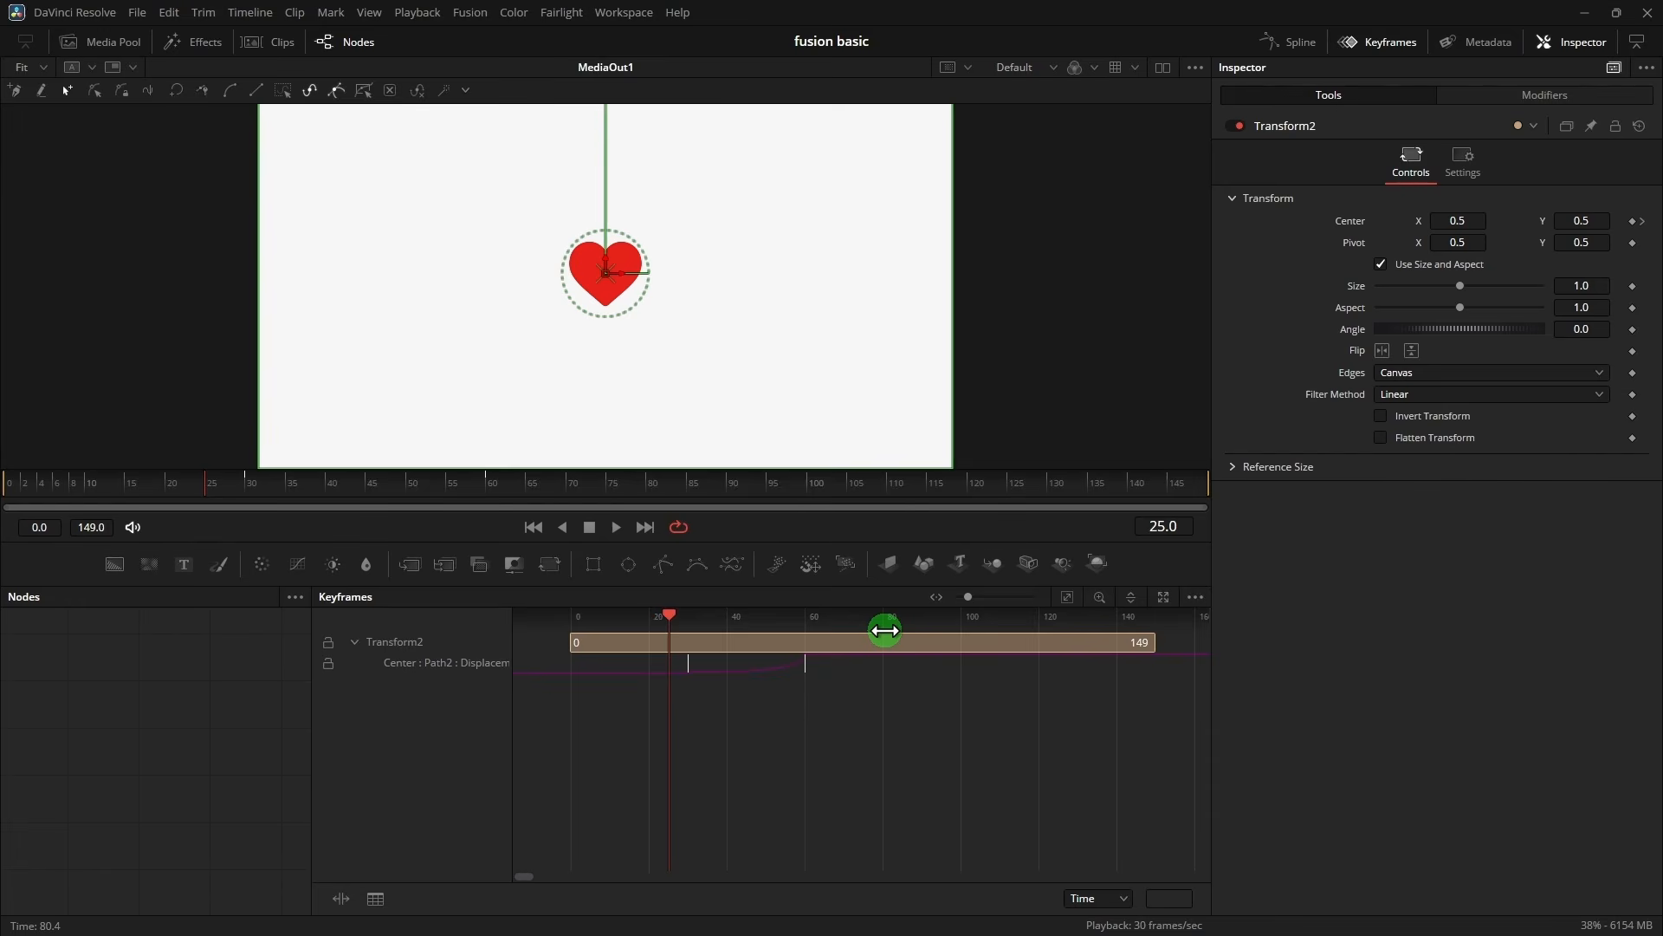
drag(850, 700, 680, 667)
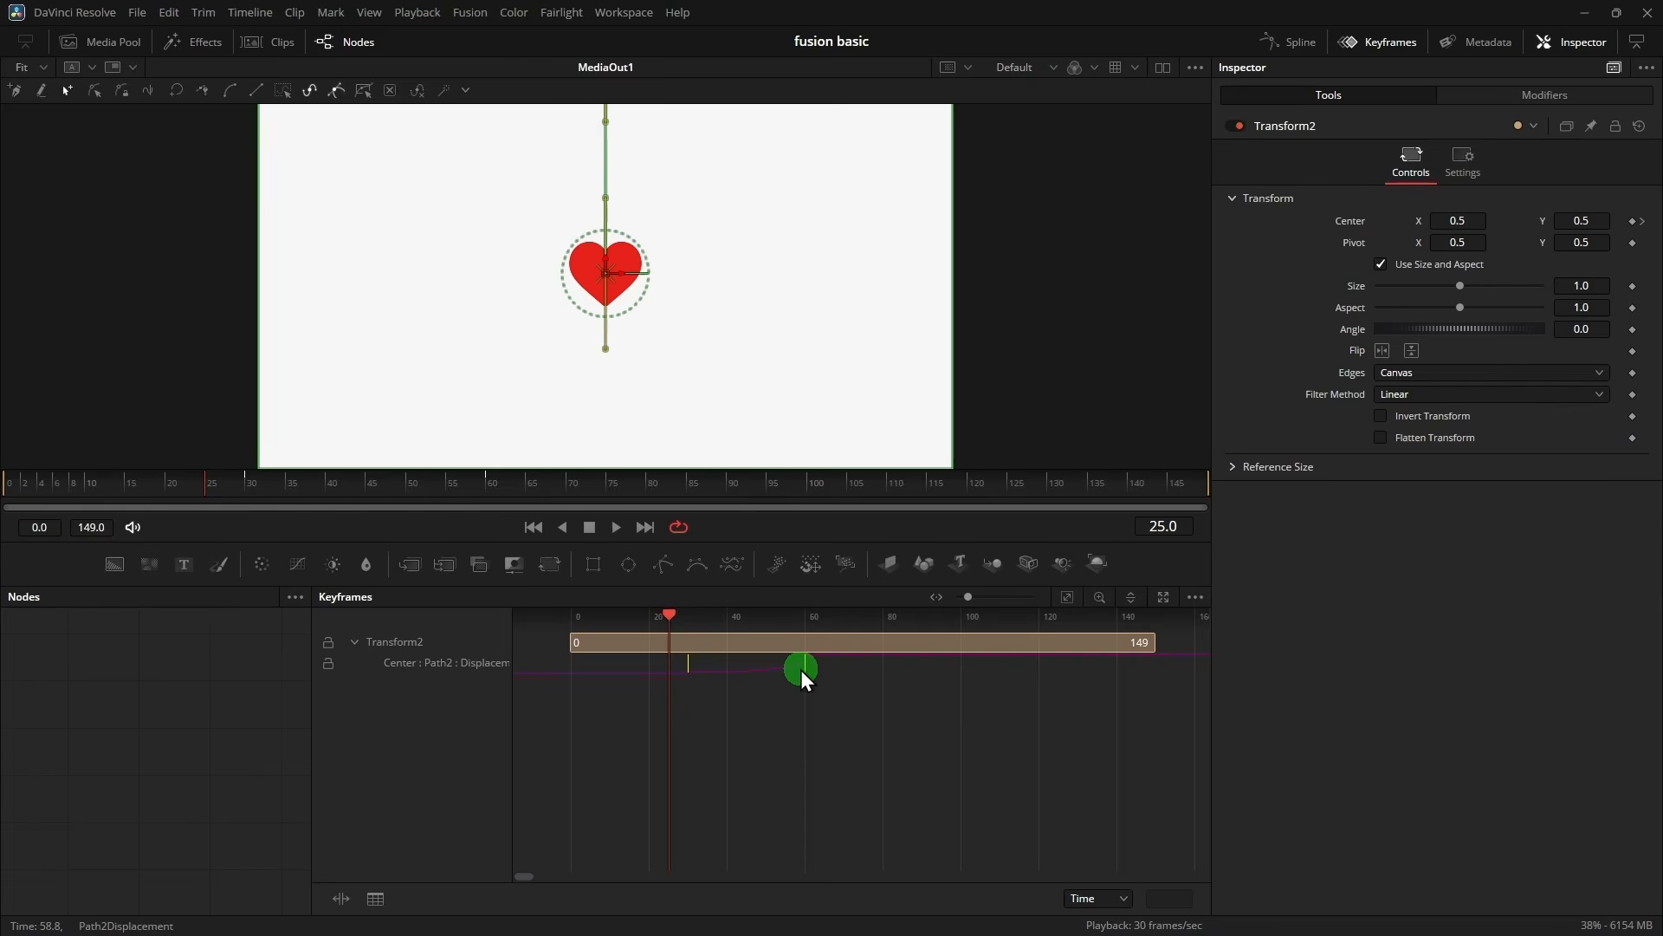
click(799, 675)
drag(782, 669, 783, 669)
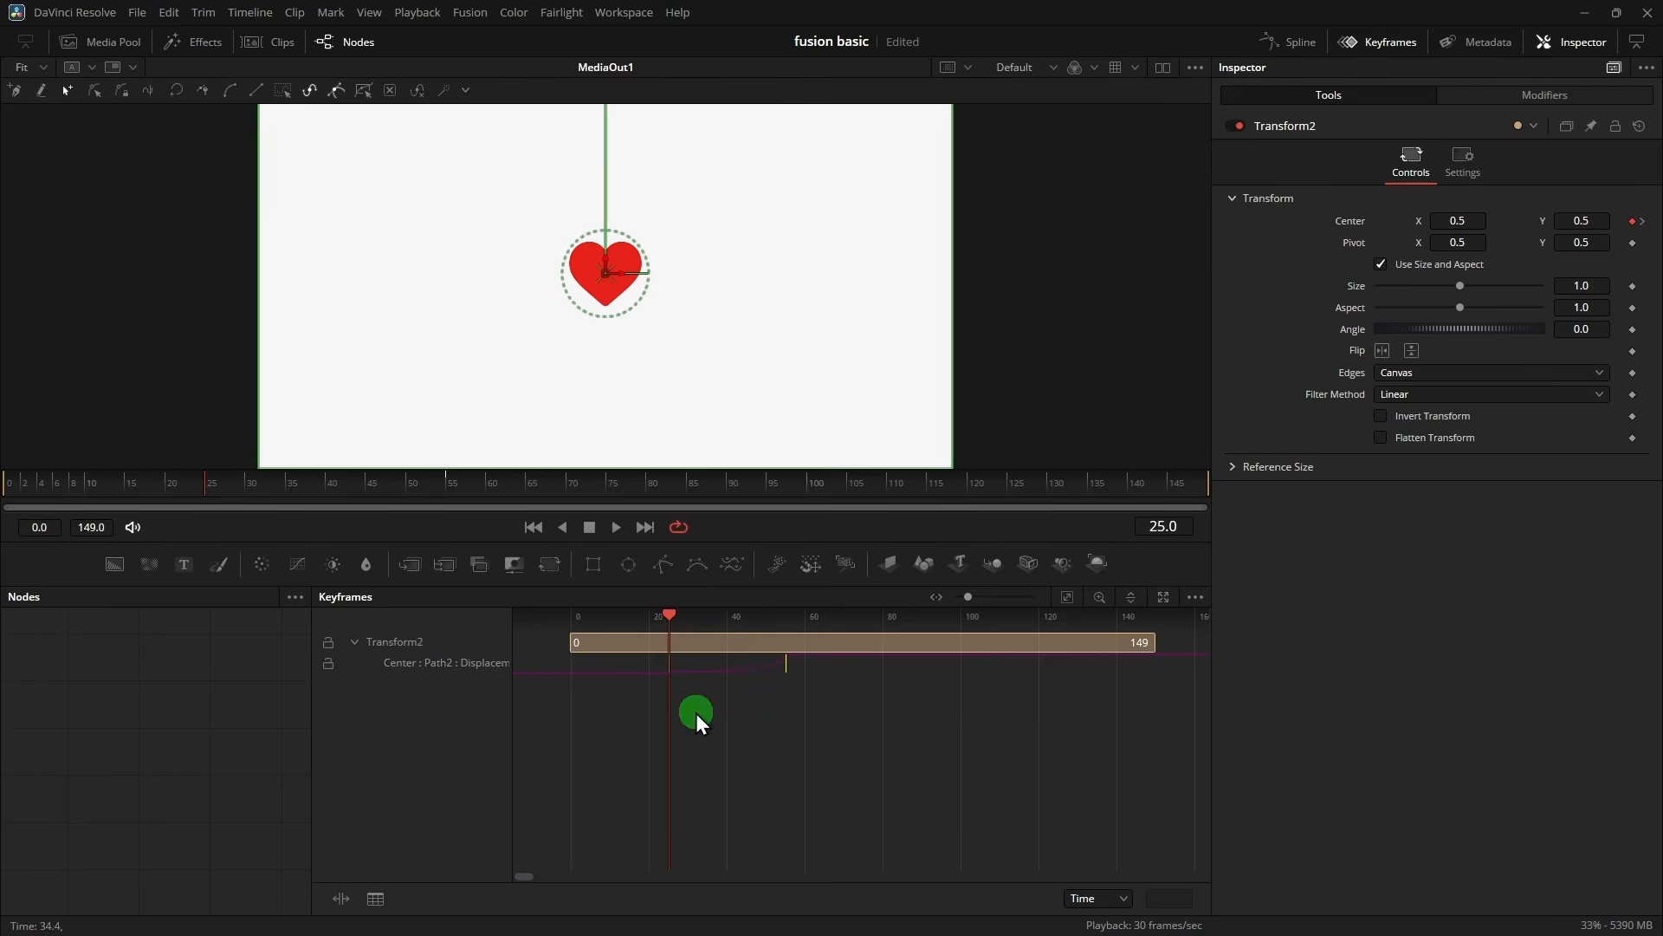
click(1366, 50)
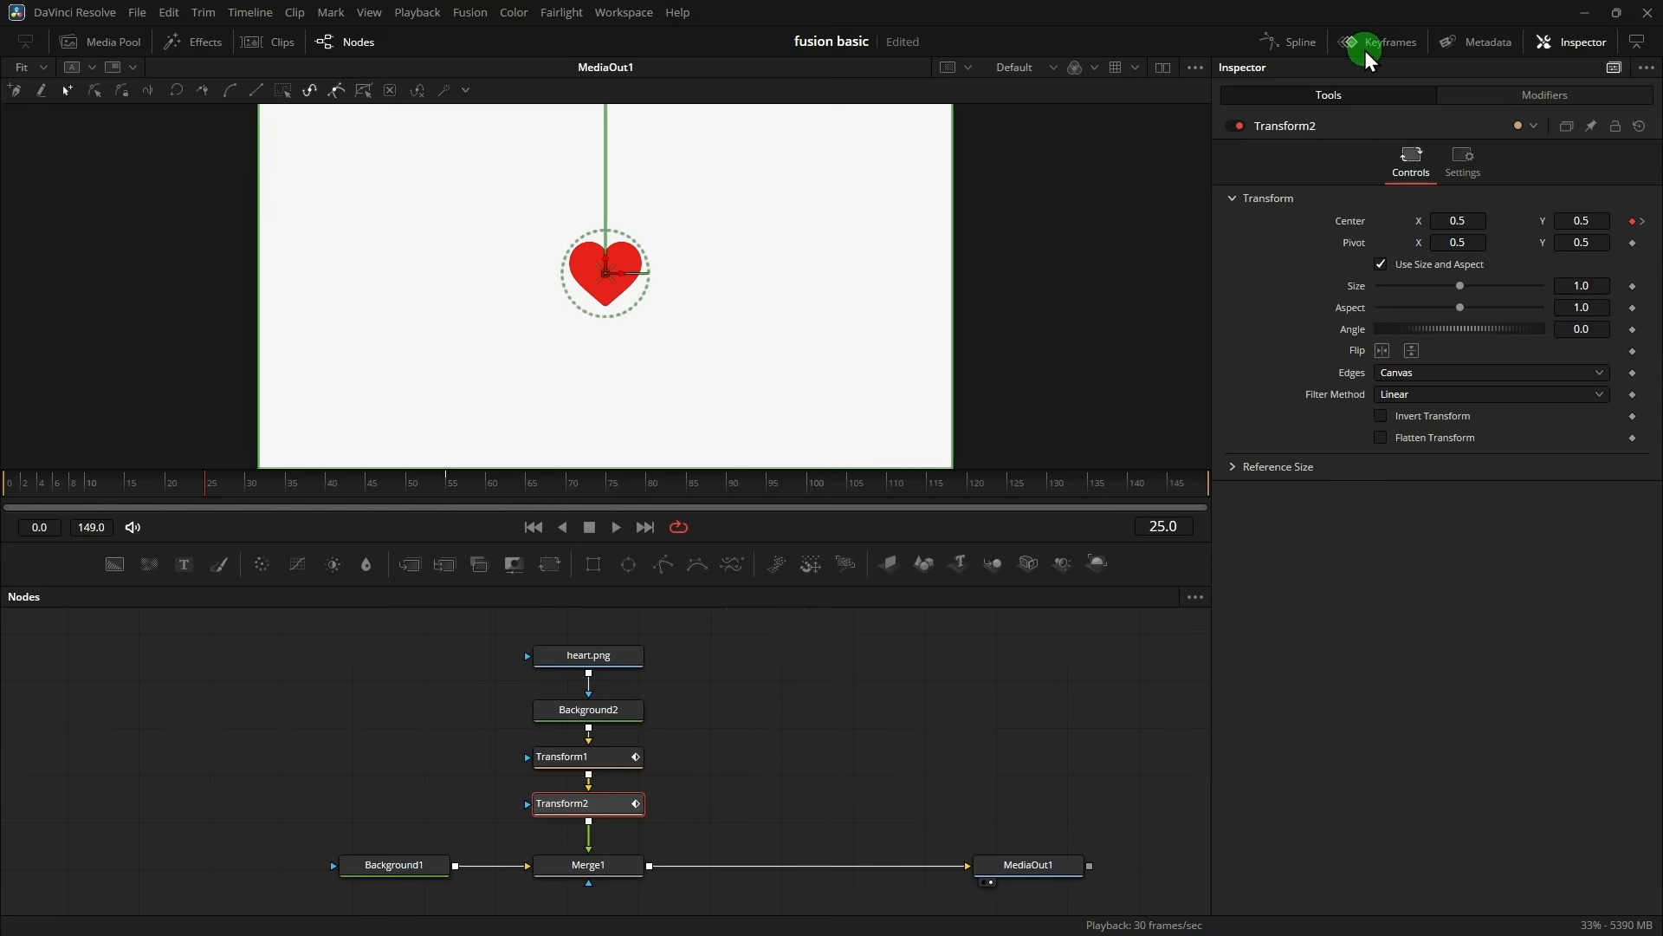
click(851, 768)
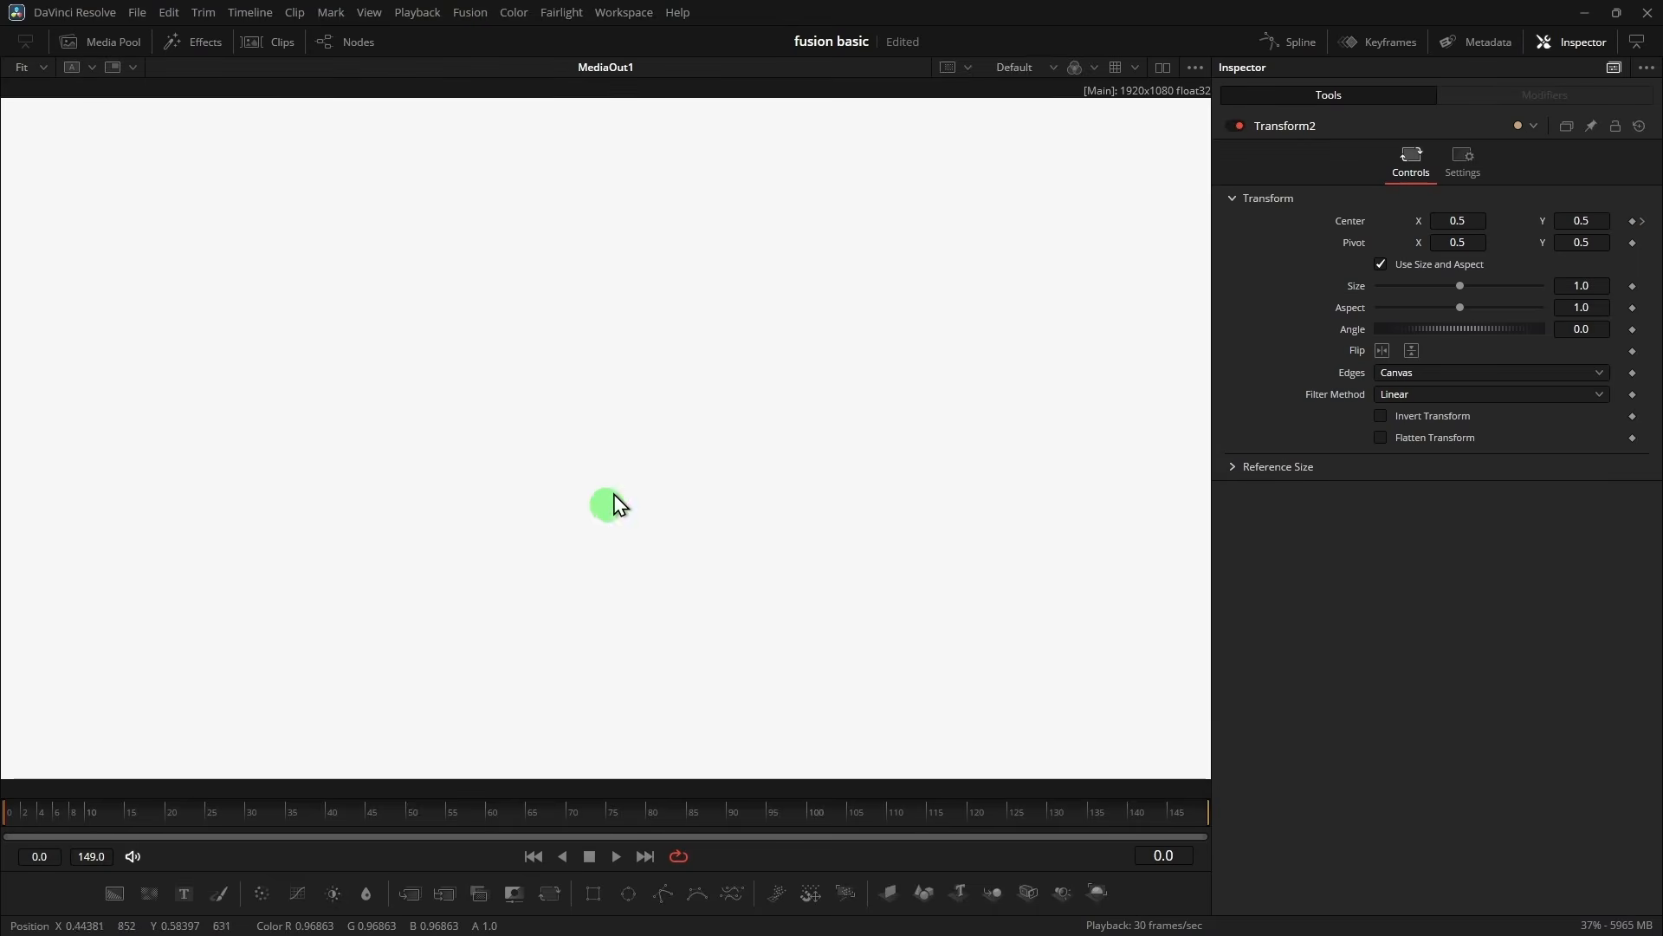
- Play the retimed heart animation from frame 0 in the enlarged viewer
key(space)
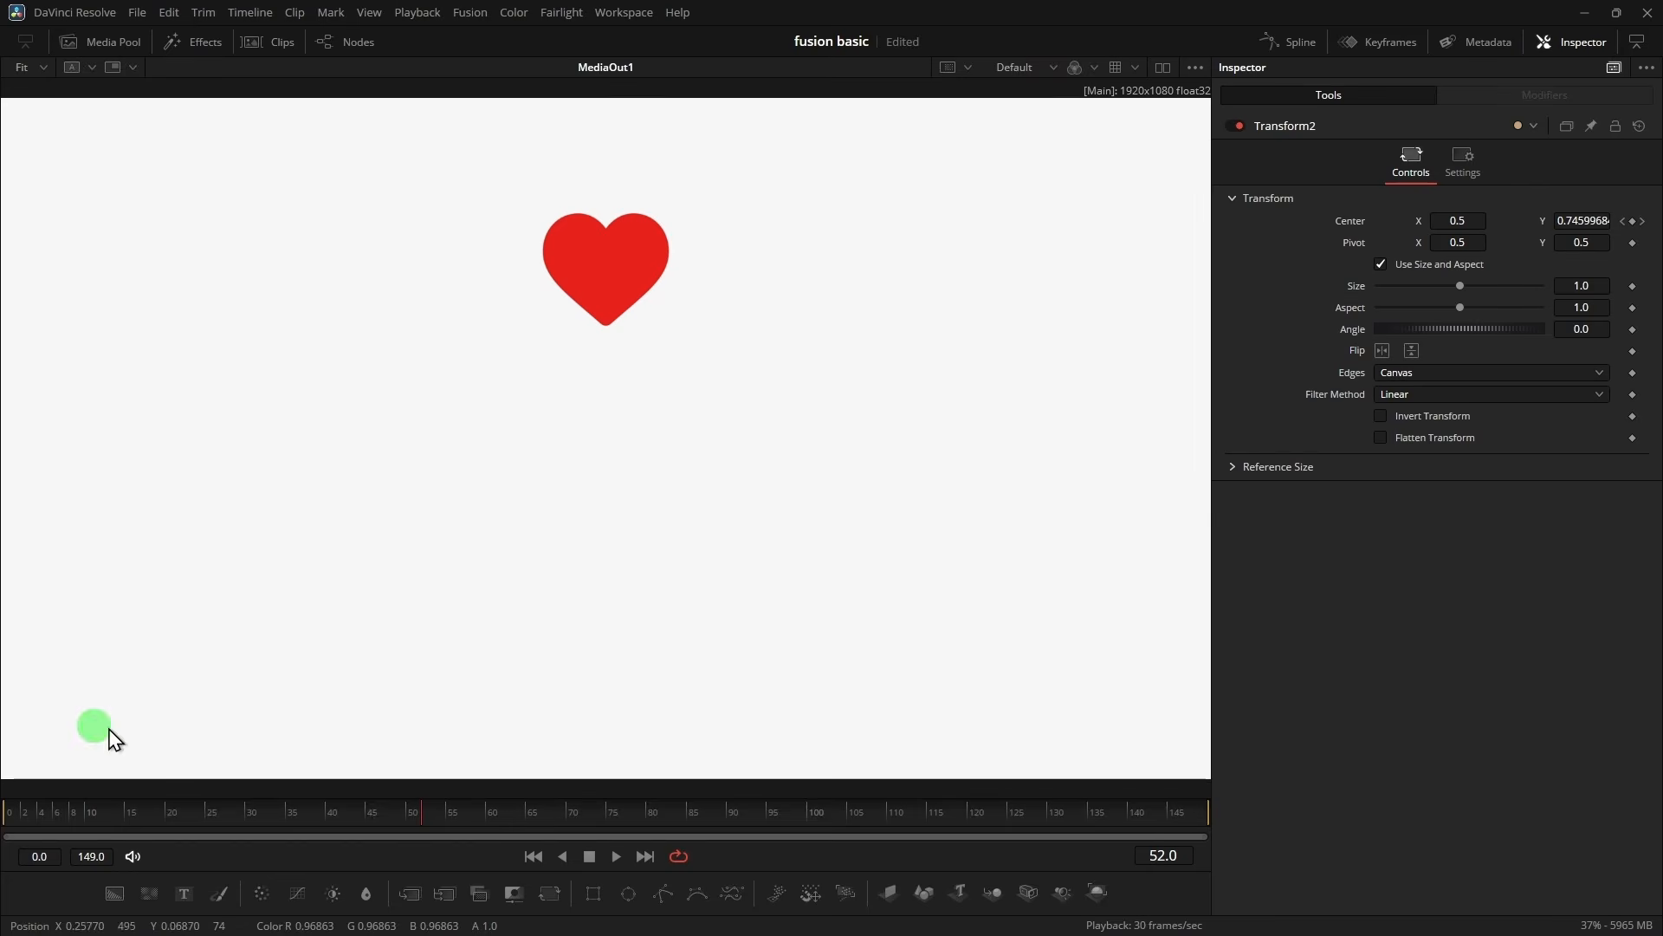
click(19, 804)
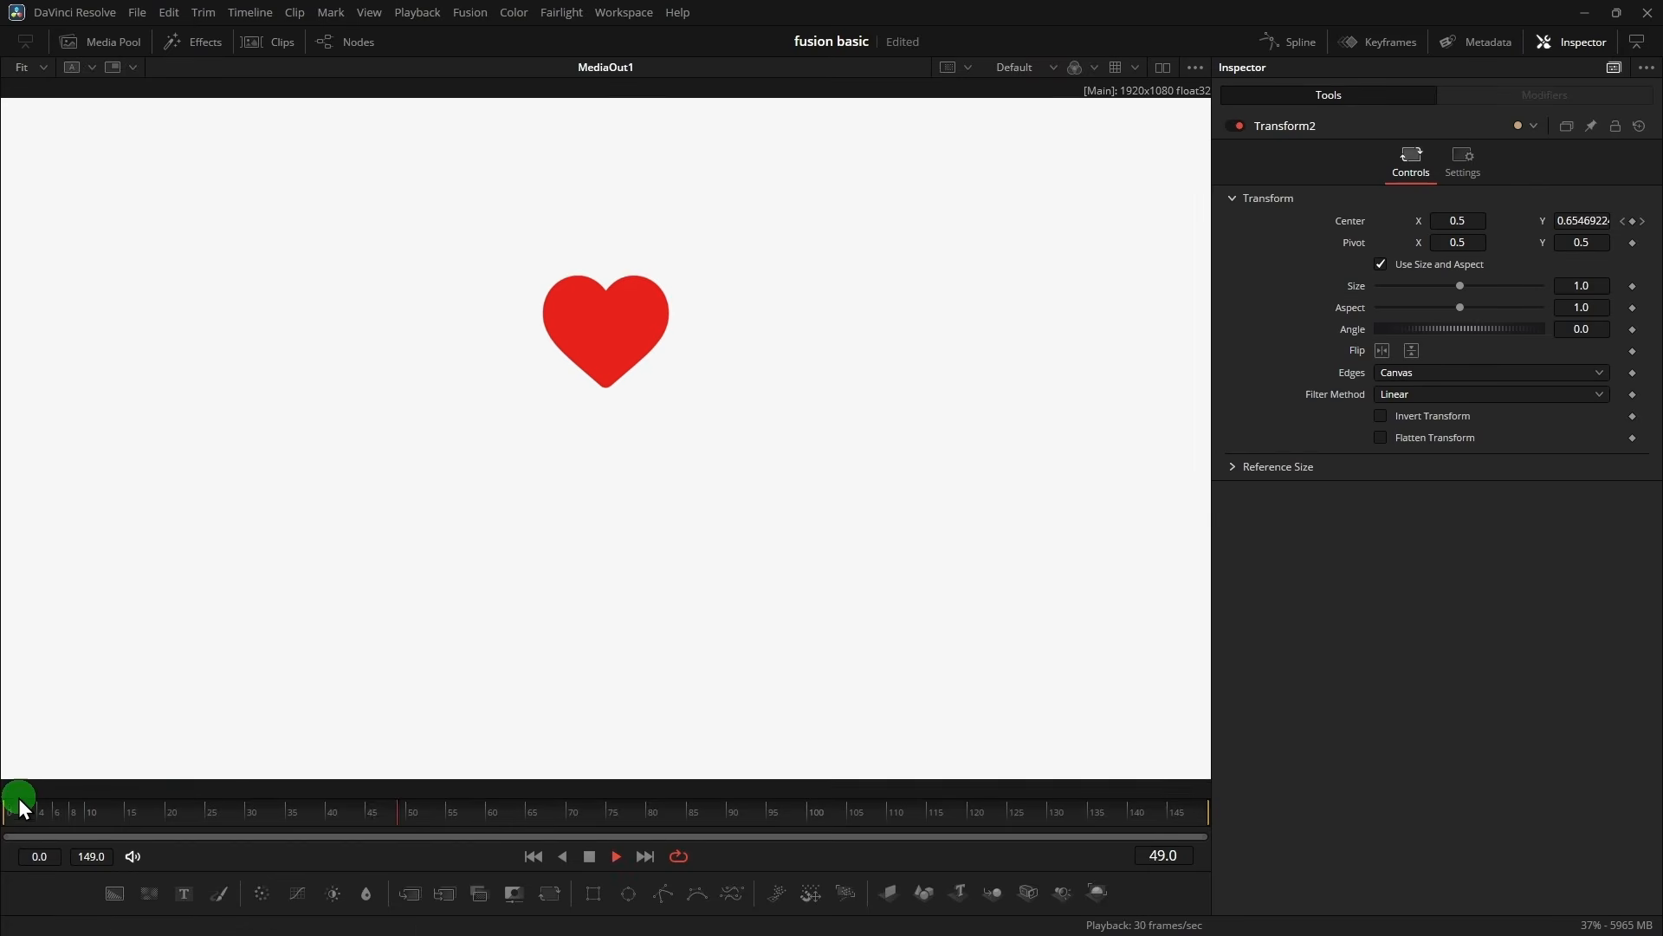
key(space)
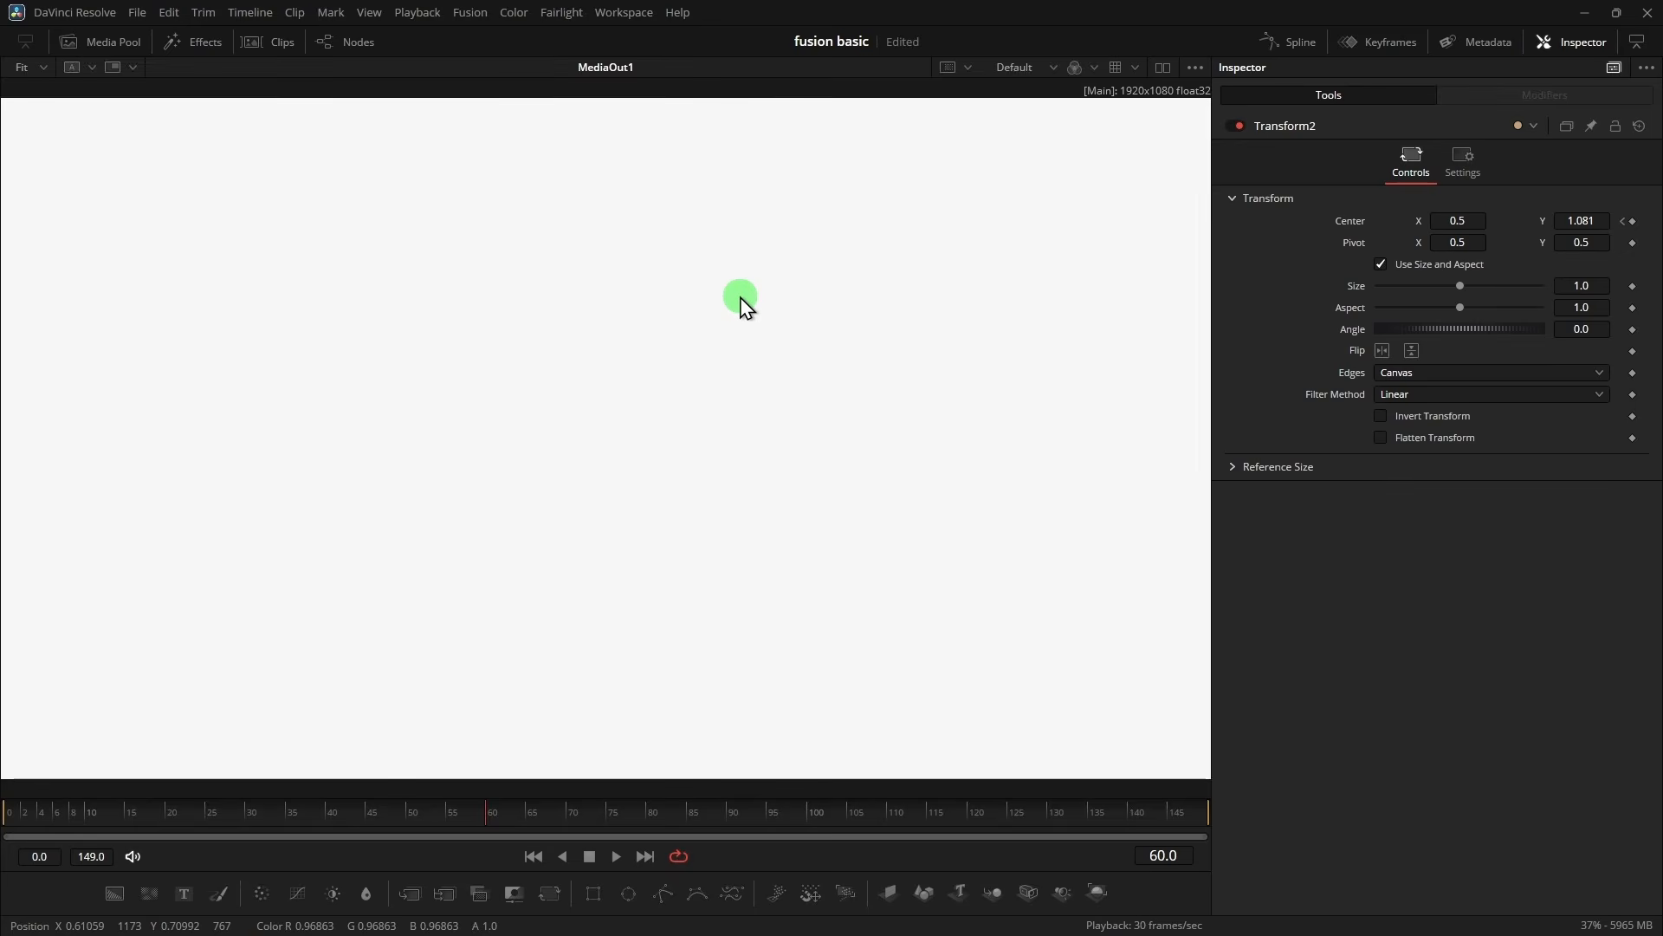
- Show the node graph again below the viewer and make its area slightly taller
click(337, 45)
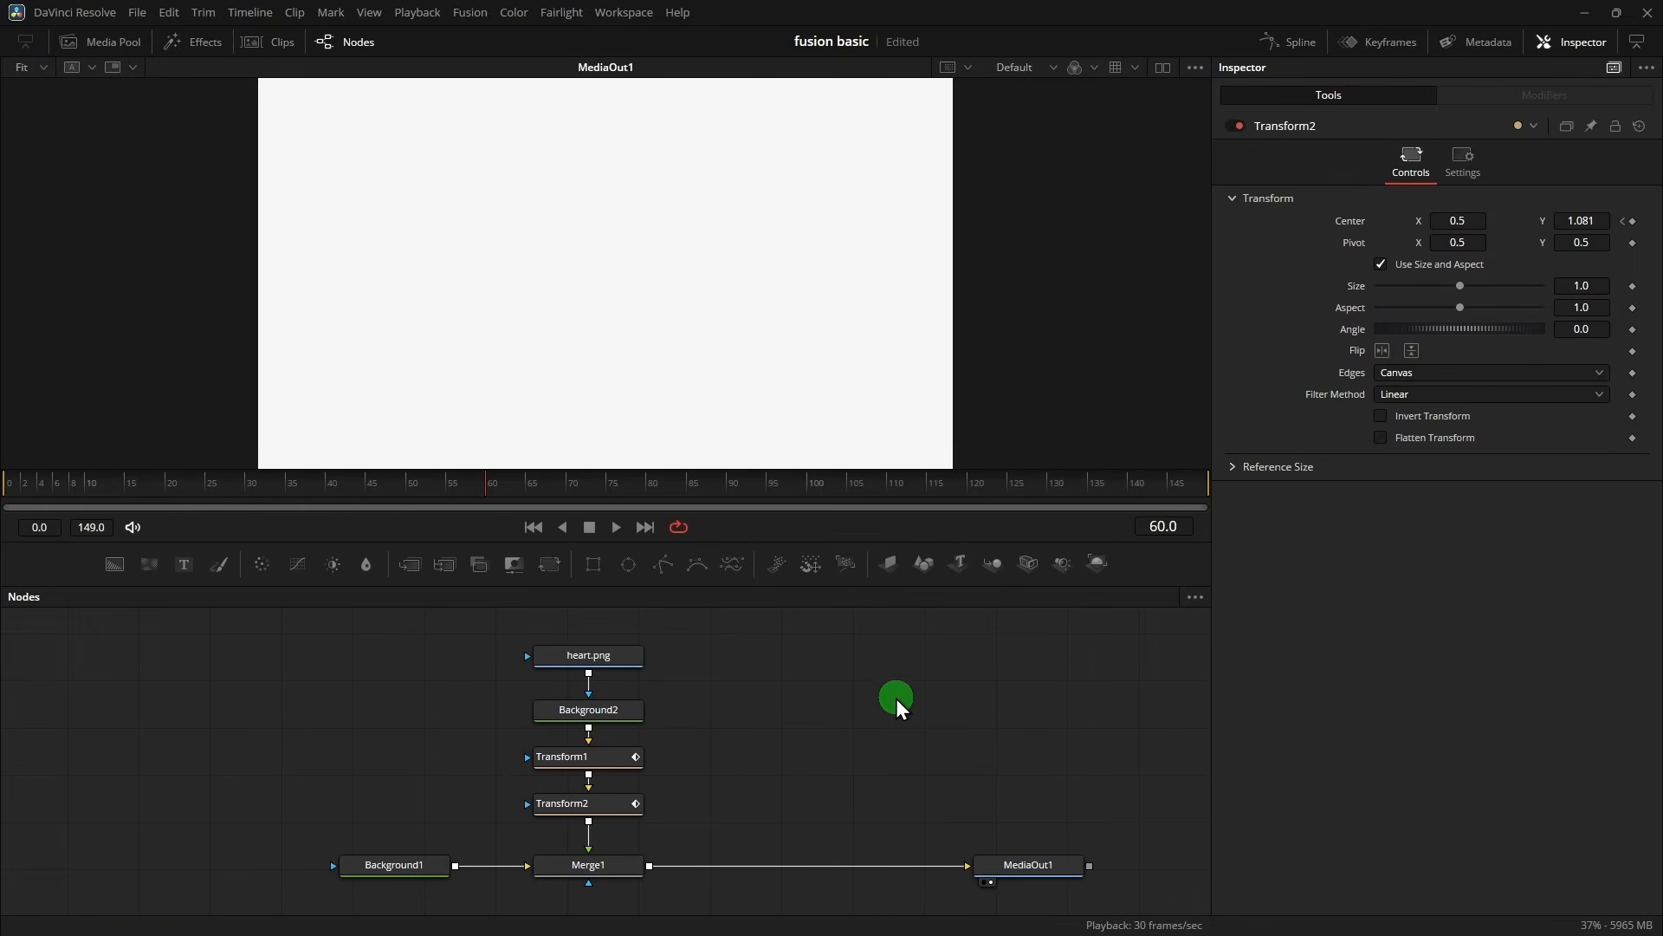
drag(913, 698, 788, 671)
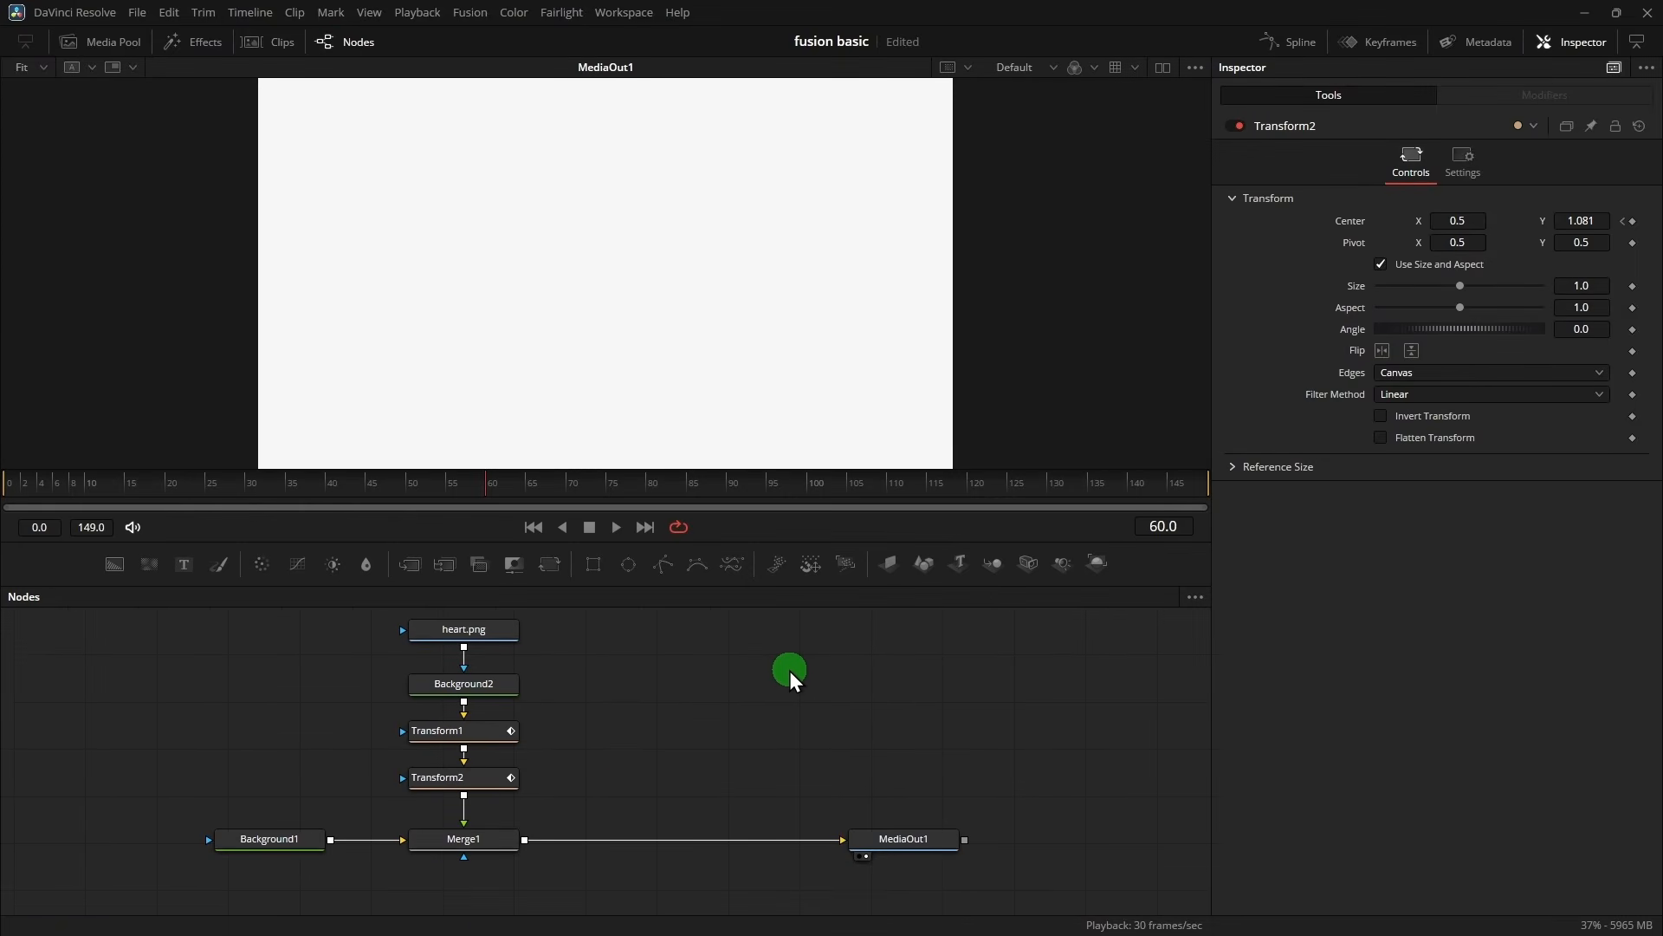
drag(861, 543, 864, 530)
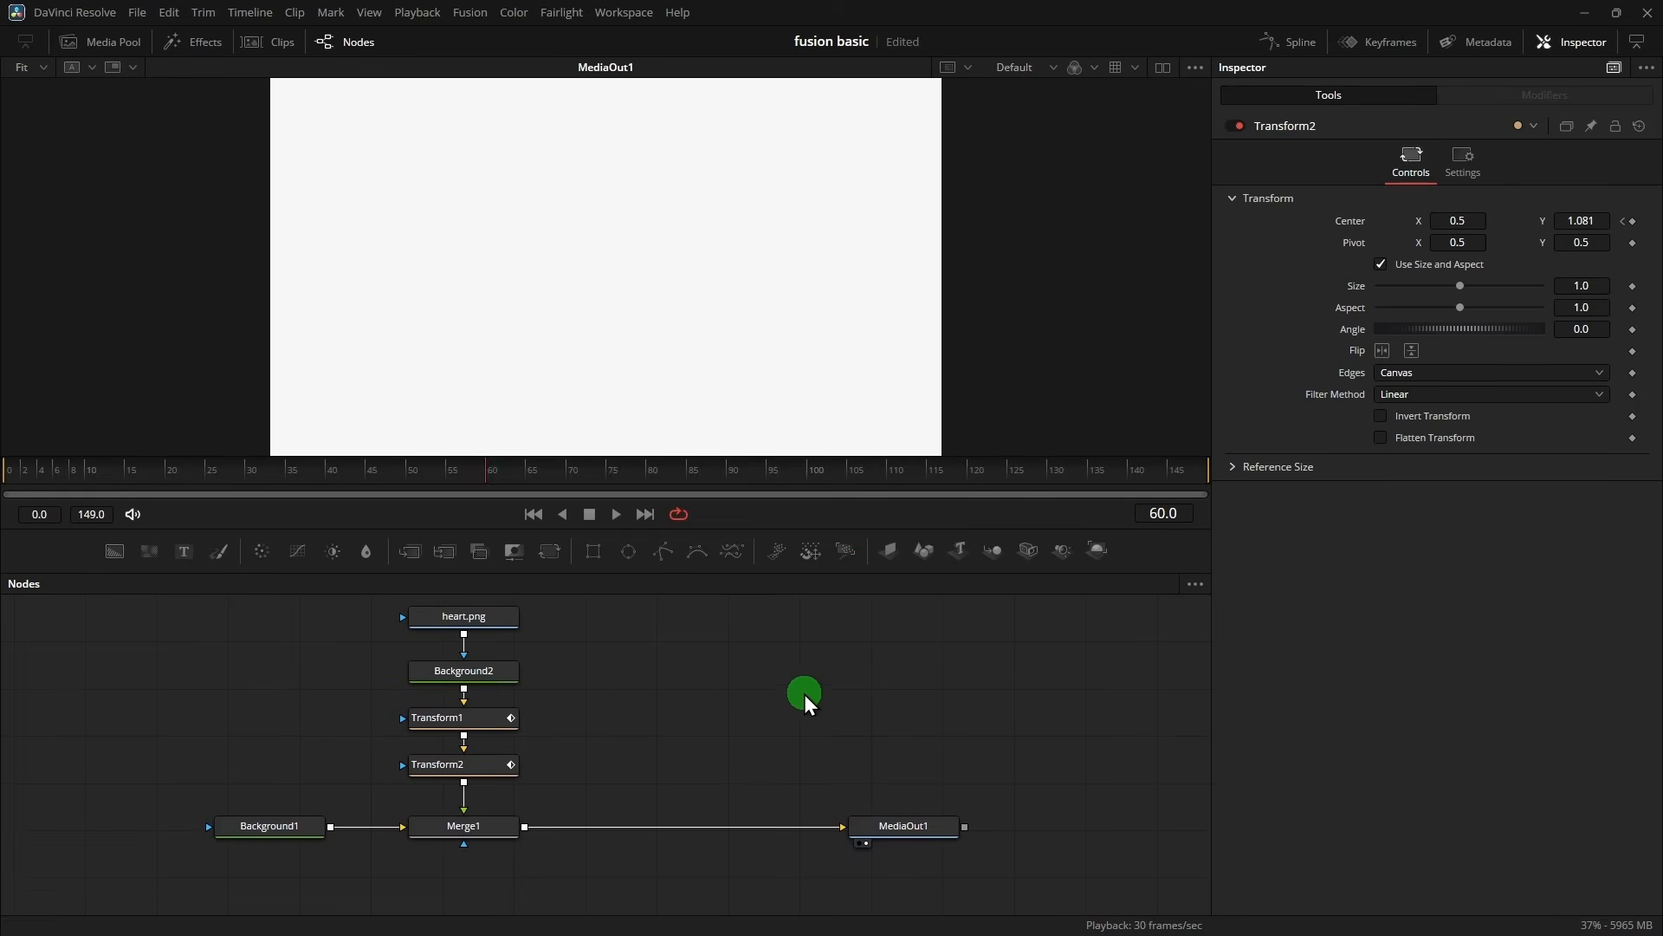
scroll(745, 694, up, 2)
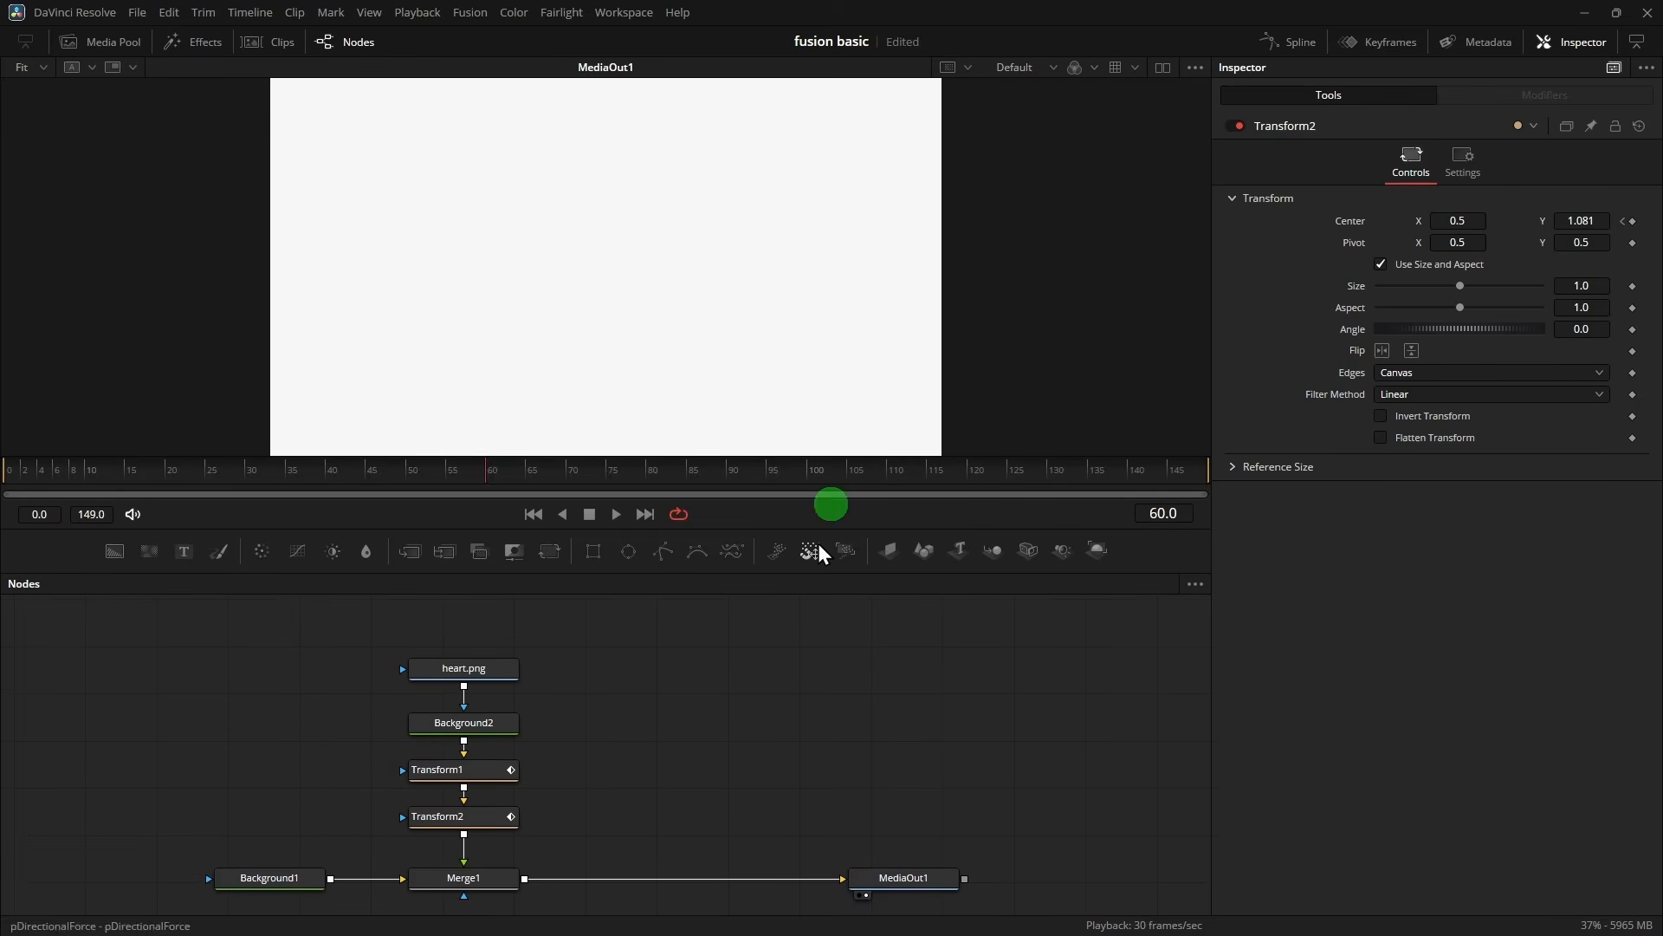
- Look over the spline editor and bring back the node graph
click(1296, 42)
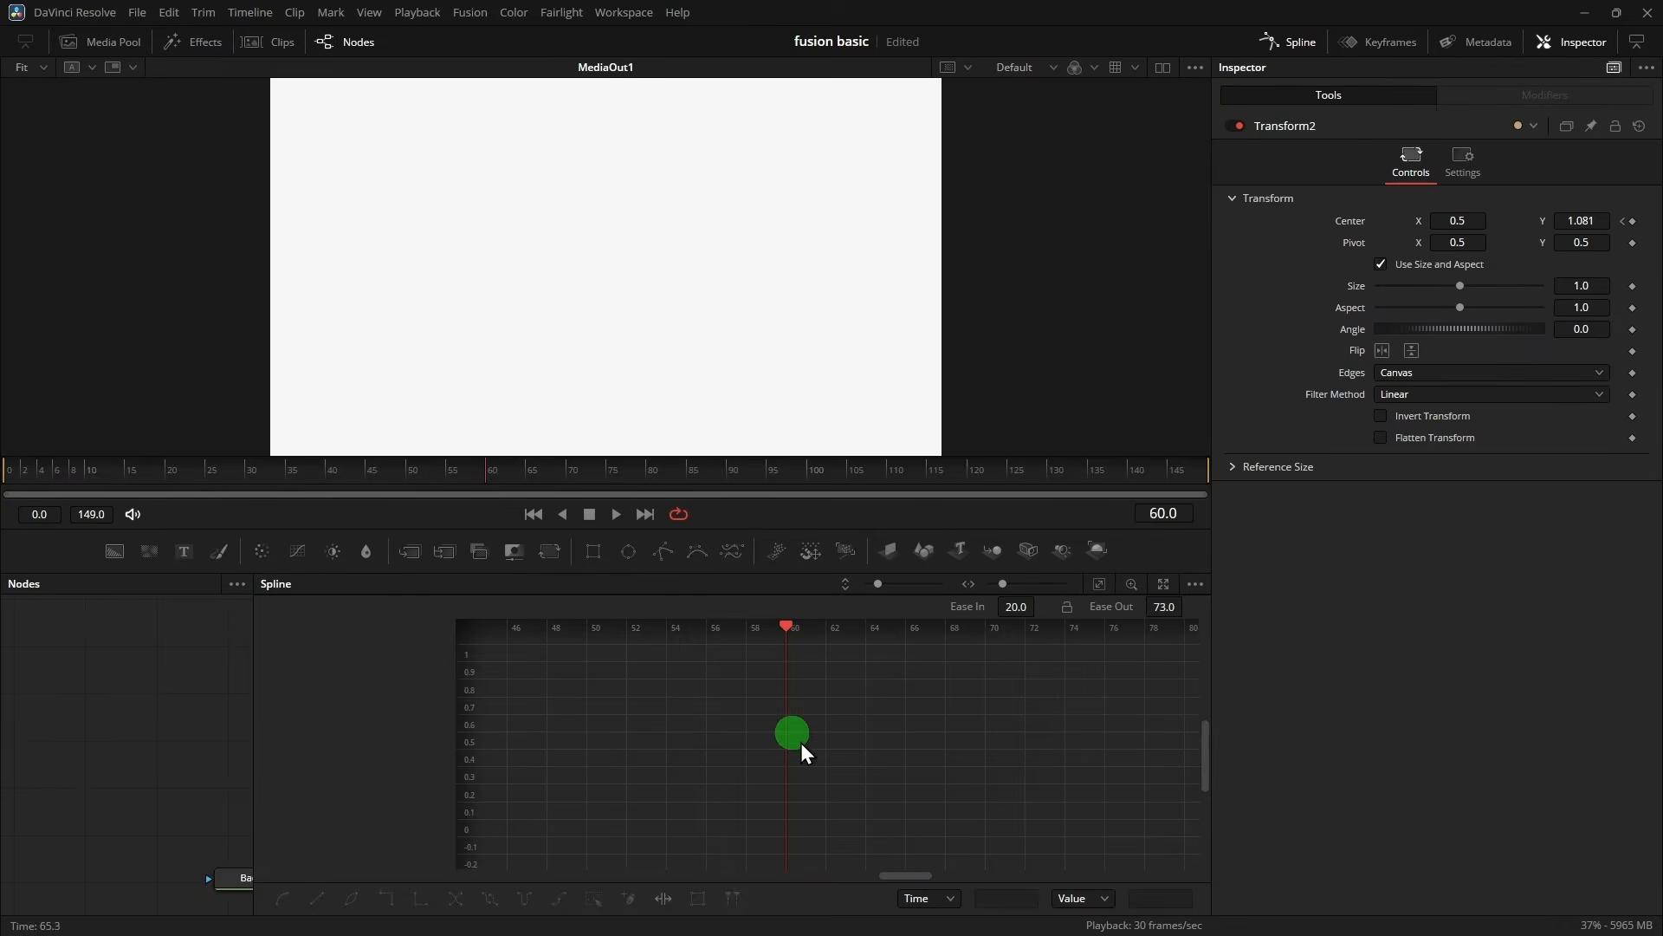
scroll(682, 777, down, 3)
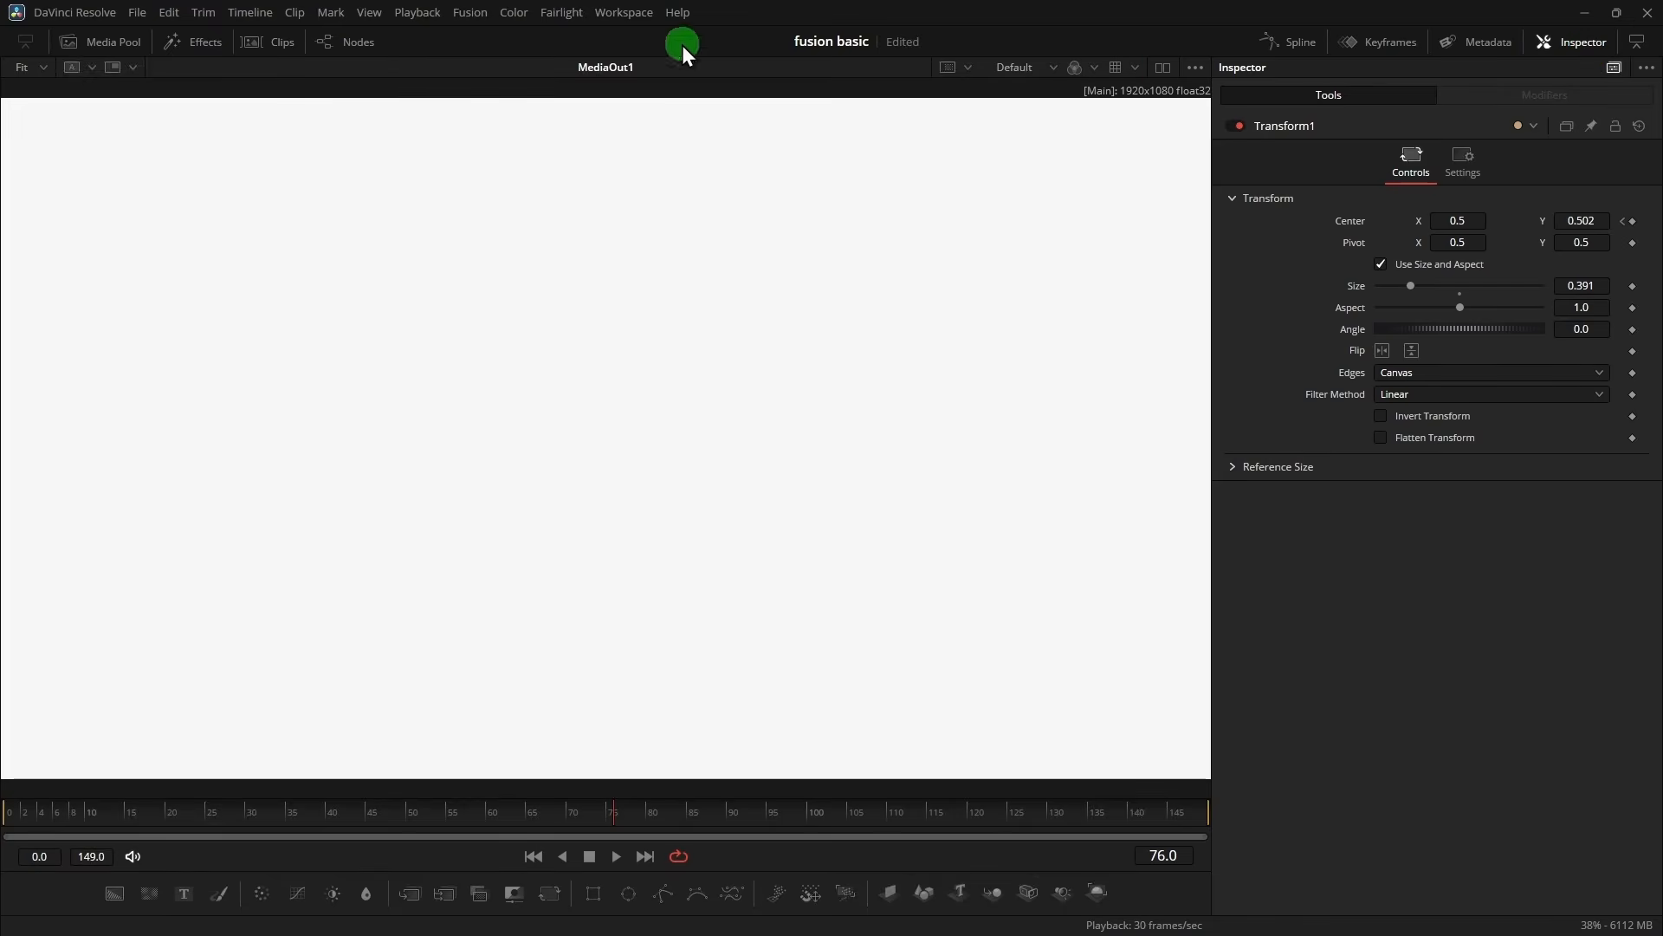
click(328, 45)
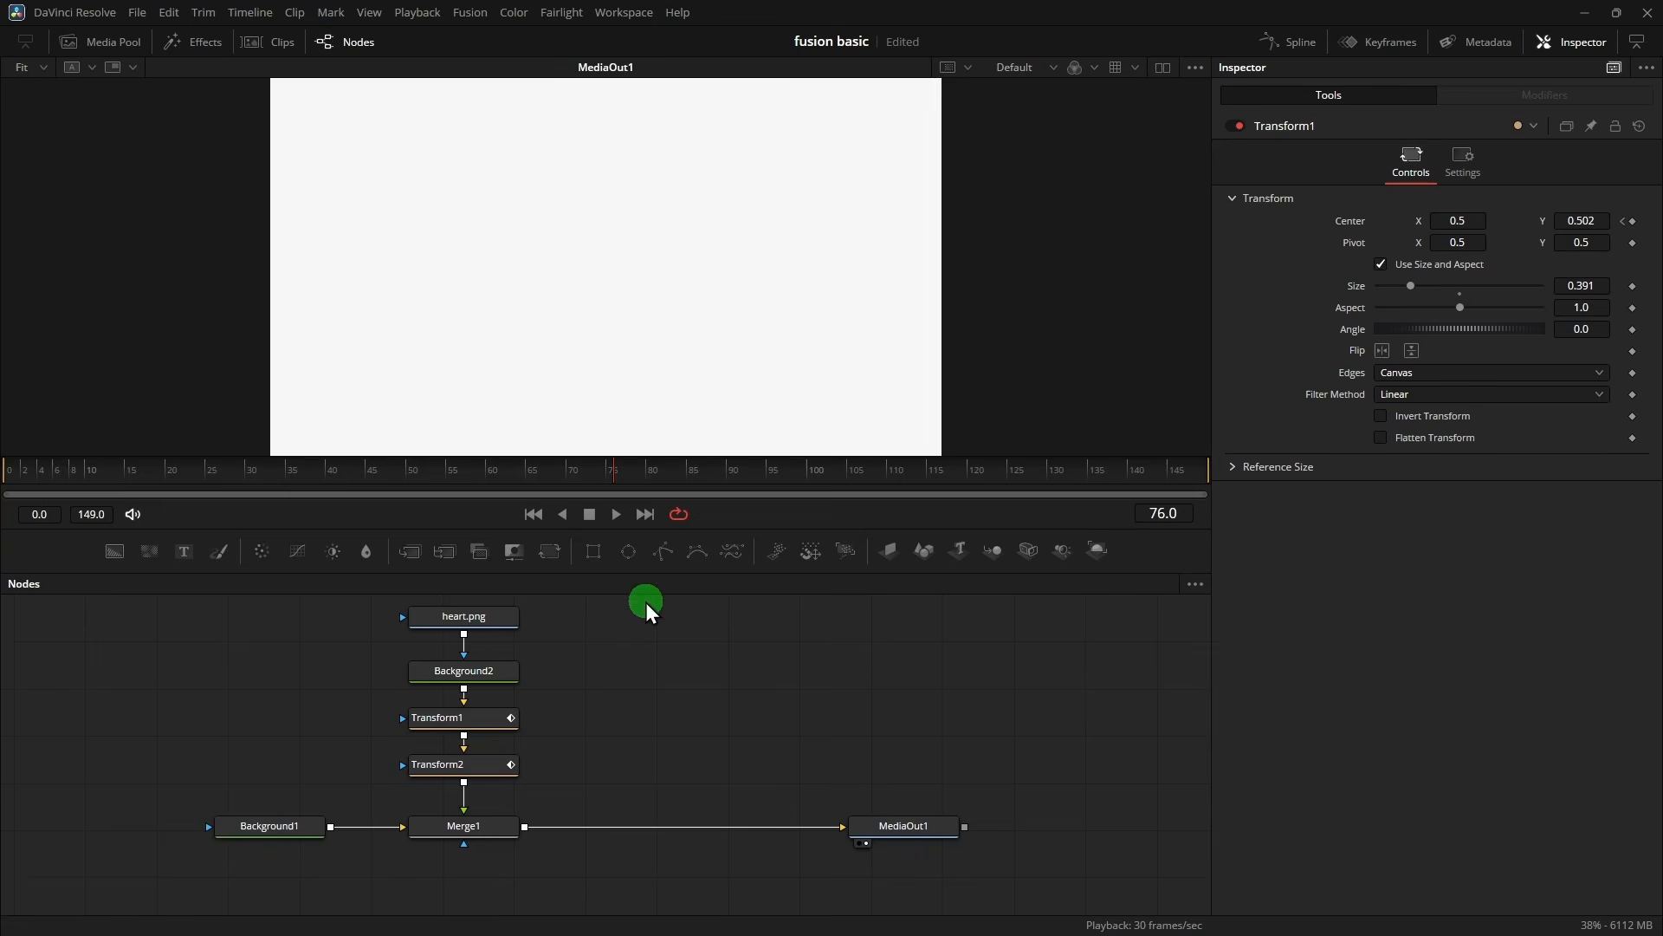